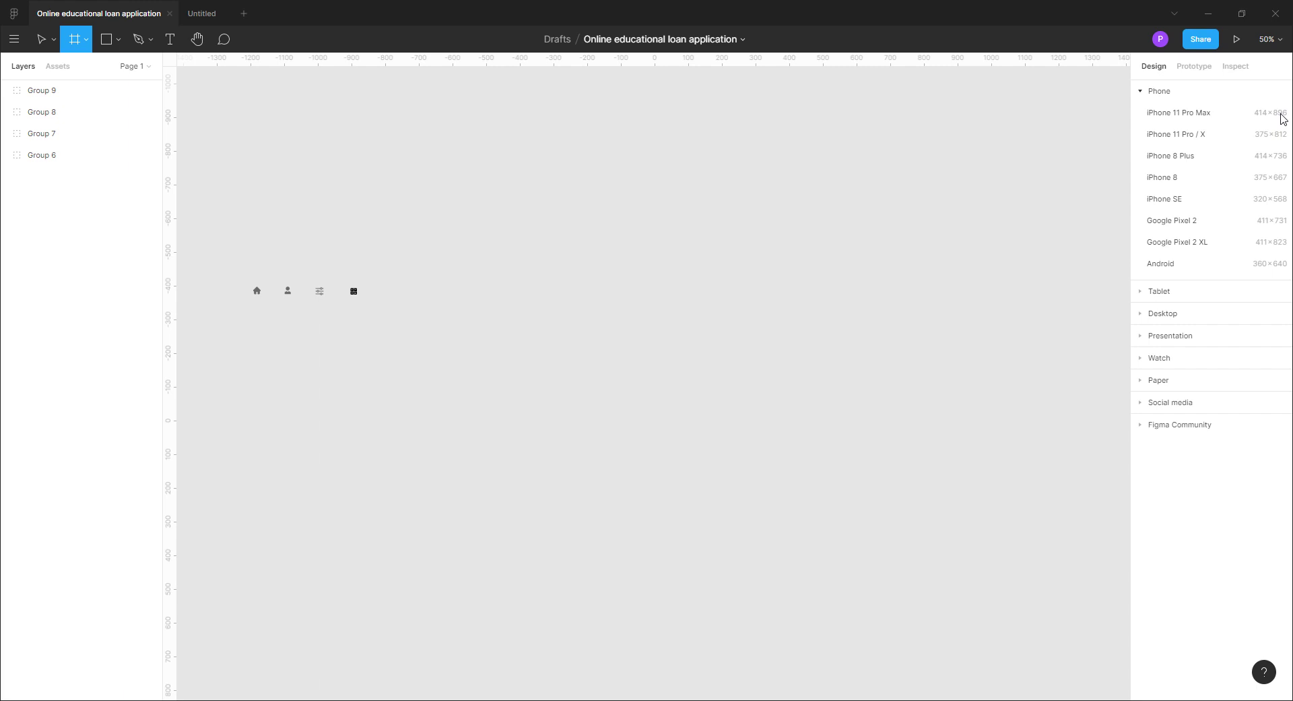
Add an iPhone 11 Pro Max frame to the canvas and set its corner radius to 22
left_click(1283, 118)
left_click_drag(616, 221, 551, 226)
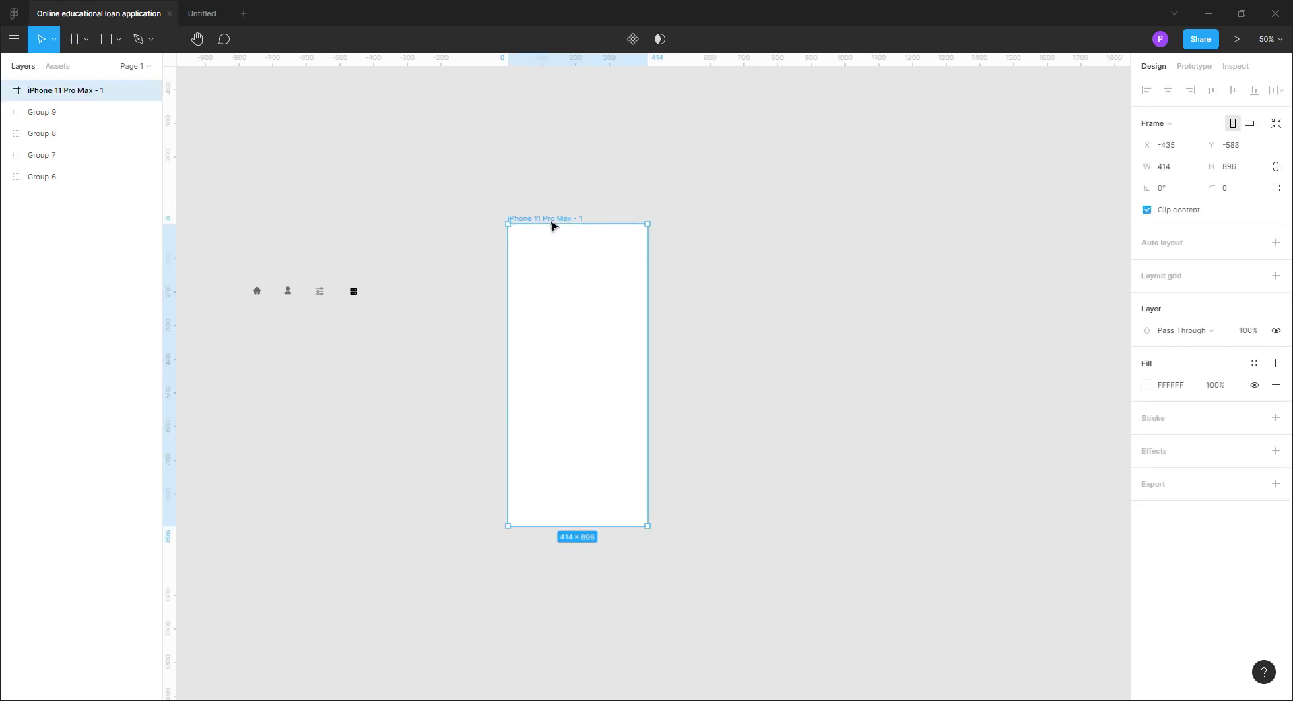
left_click(764, 362)
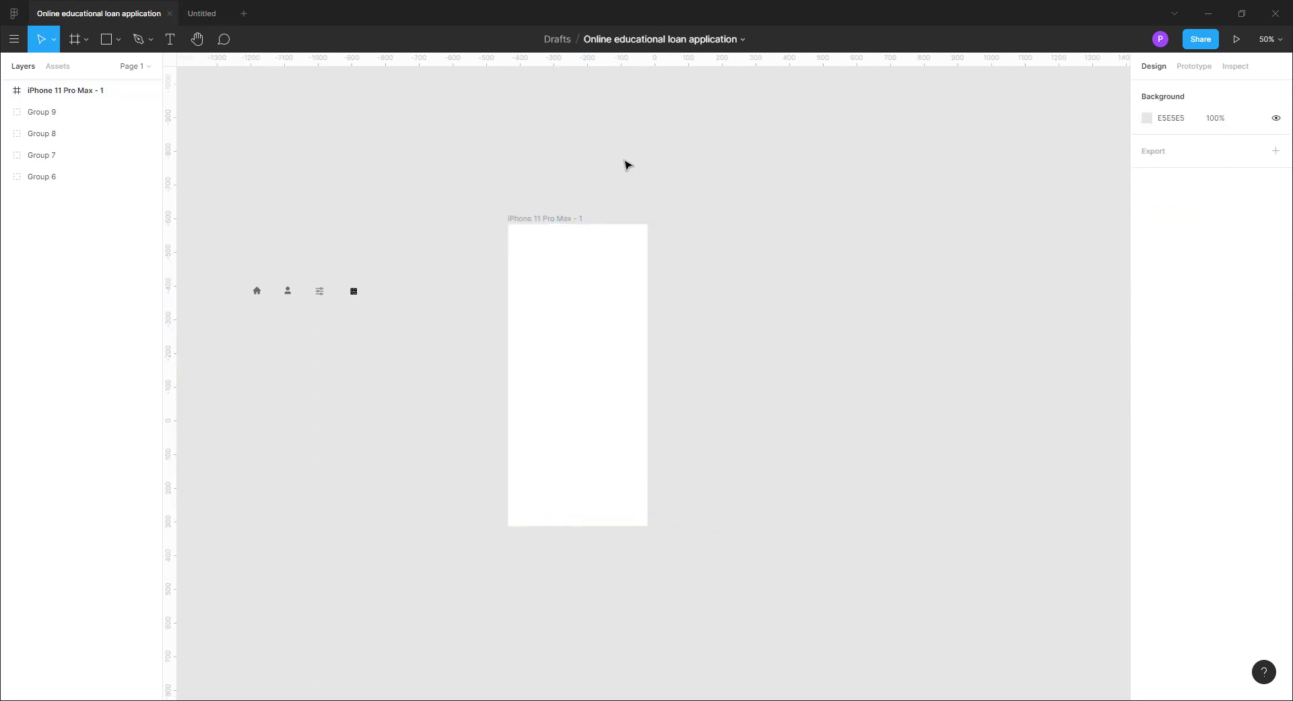
left_click(564, 225)
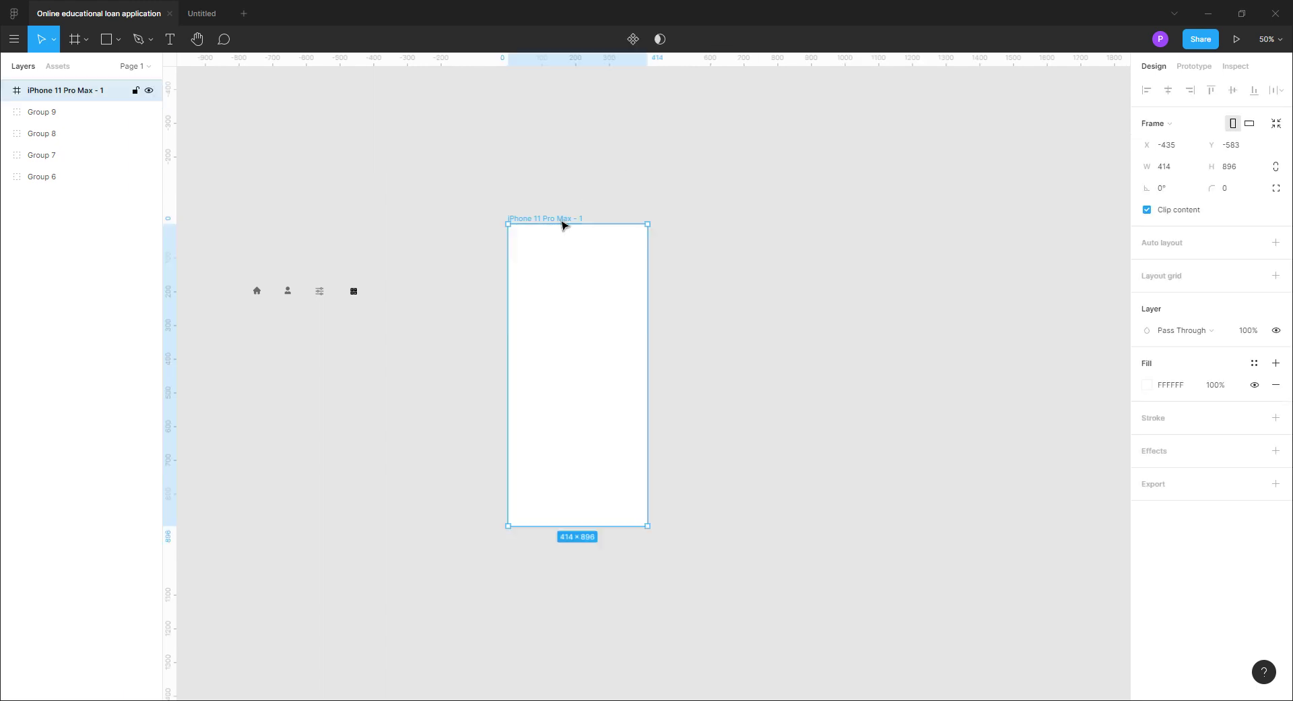
left_click(1231, 192)
type("22")
key("Return")
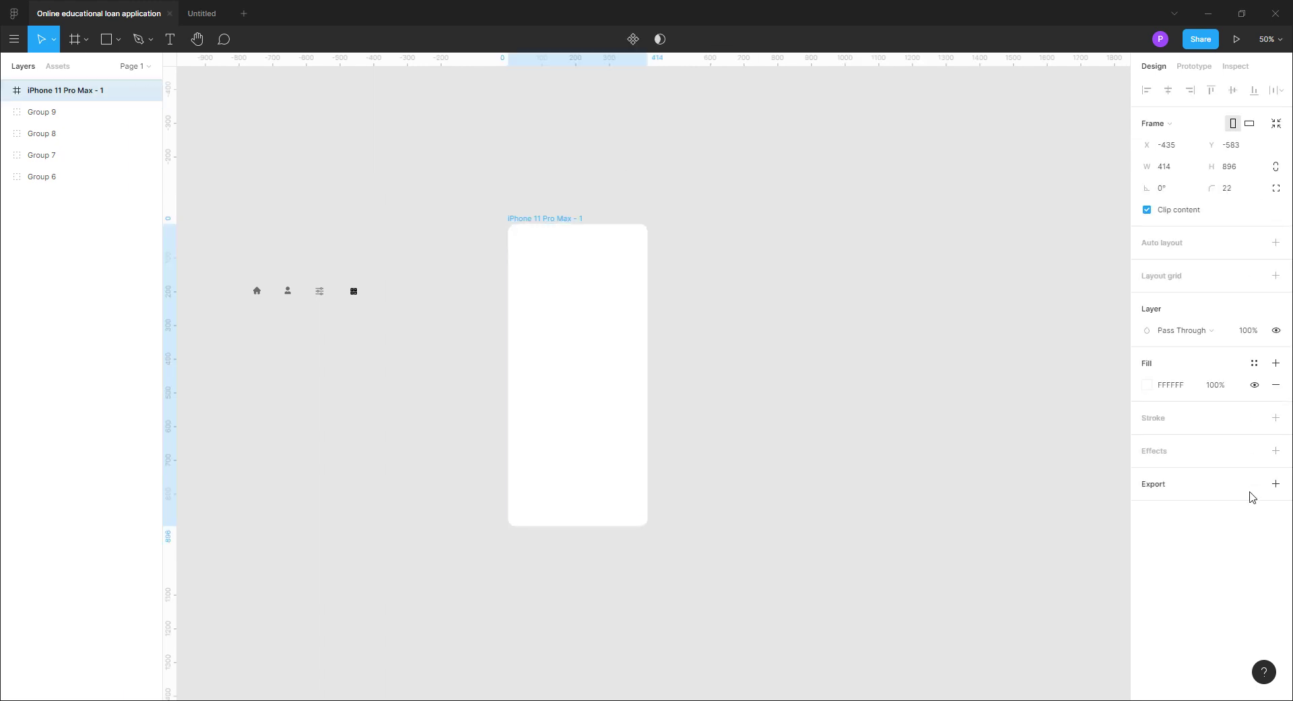
Give the phone frame an inside stroke in white (FFFFFF) with a thickness of 4
left_click(1276, 418)
left_click(1172, 461)
type("3")
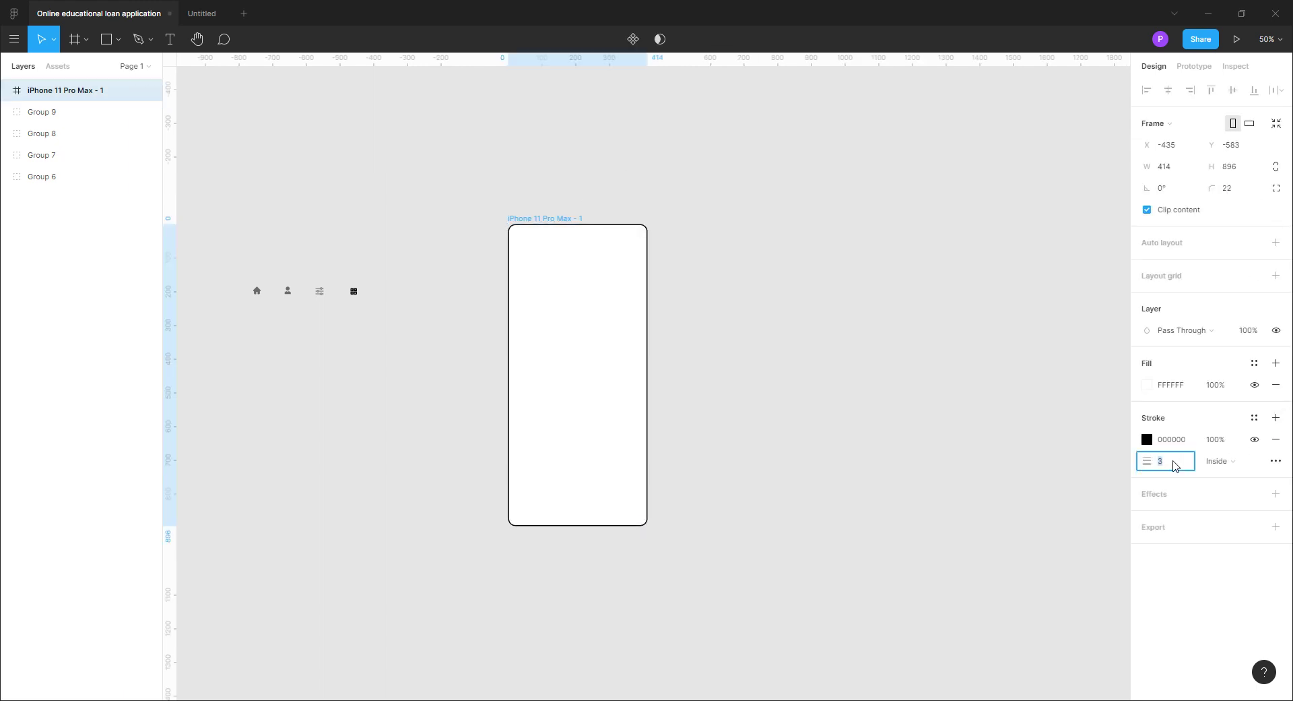
key("Up")
left_click(1147, 439)
left_click_drag(1098, 436, 935, 366)
left_click(1117, 349)
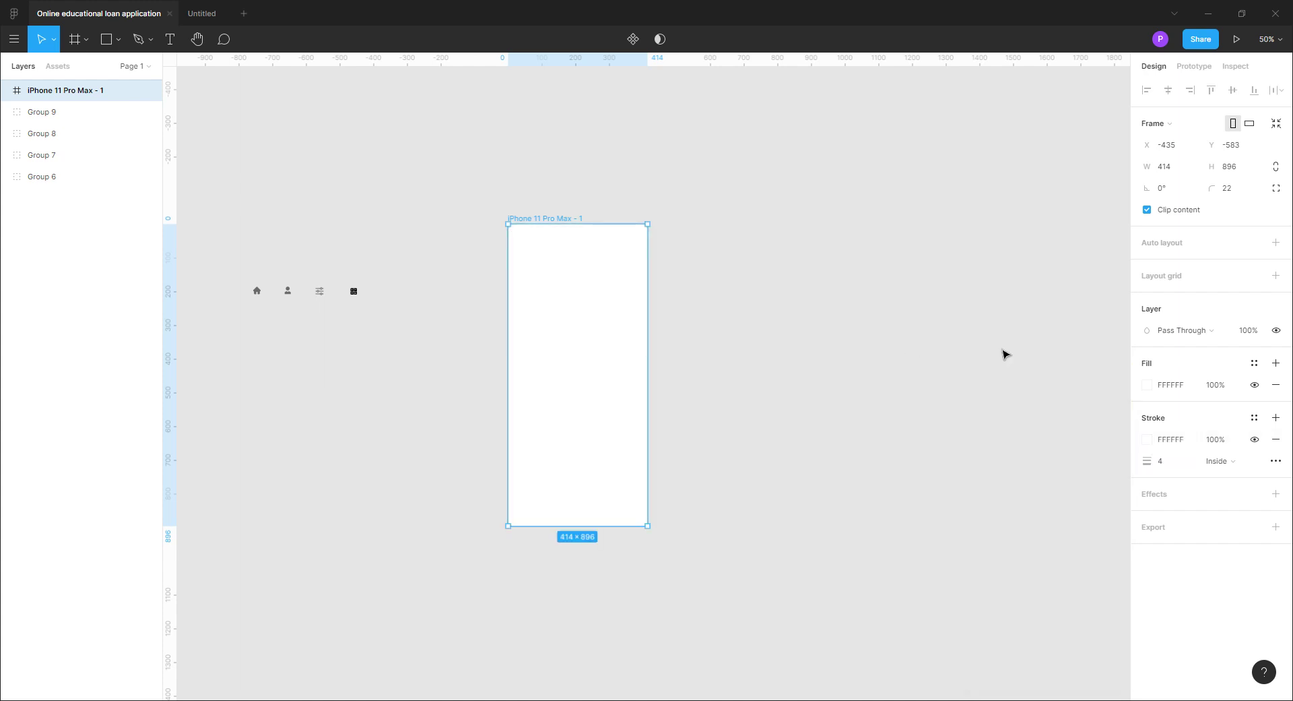
Change the phone frame's fill colour to black (000000)
left_click(592, 221)
left_click(592, 229)
left_click(1147, 385)
type("000000")
key("Return")
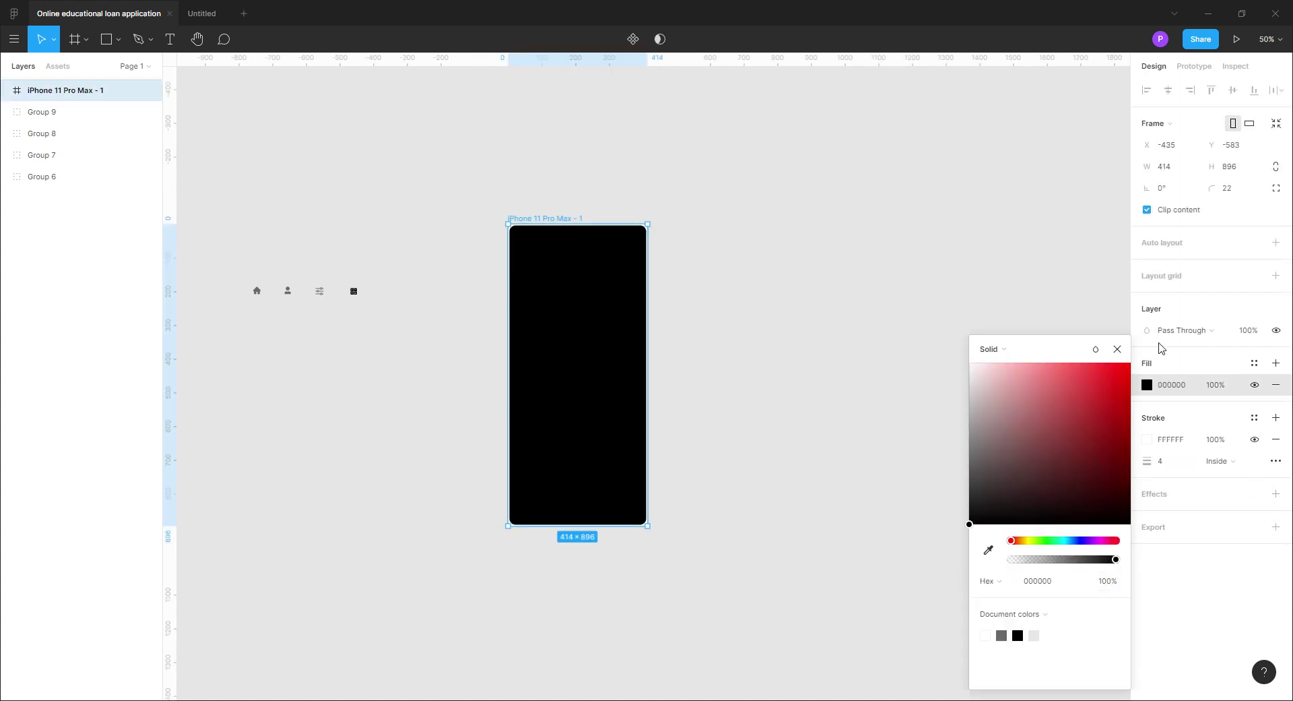
left_click(881, 398)
Draw a full-width rectangle about 414 × 743 from the frame's top, fill it white and round its corners to 22
key("r")
left_click_drag(510, 226, 648, 475)
left_click(1148, 386)
left_click_drag(1013, 397, 795, 331)
left_click(1251, 201)
left_click(764, 524)
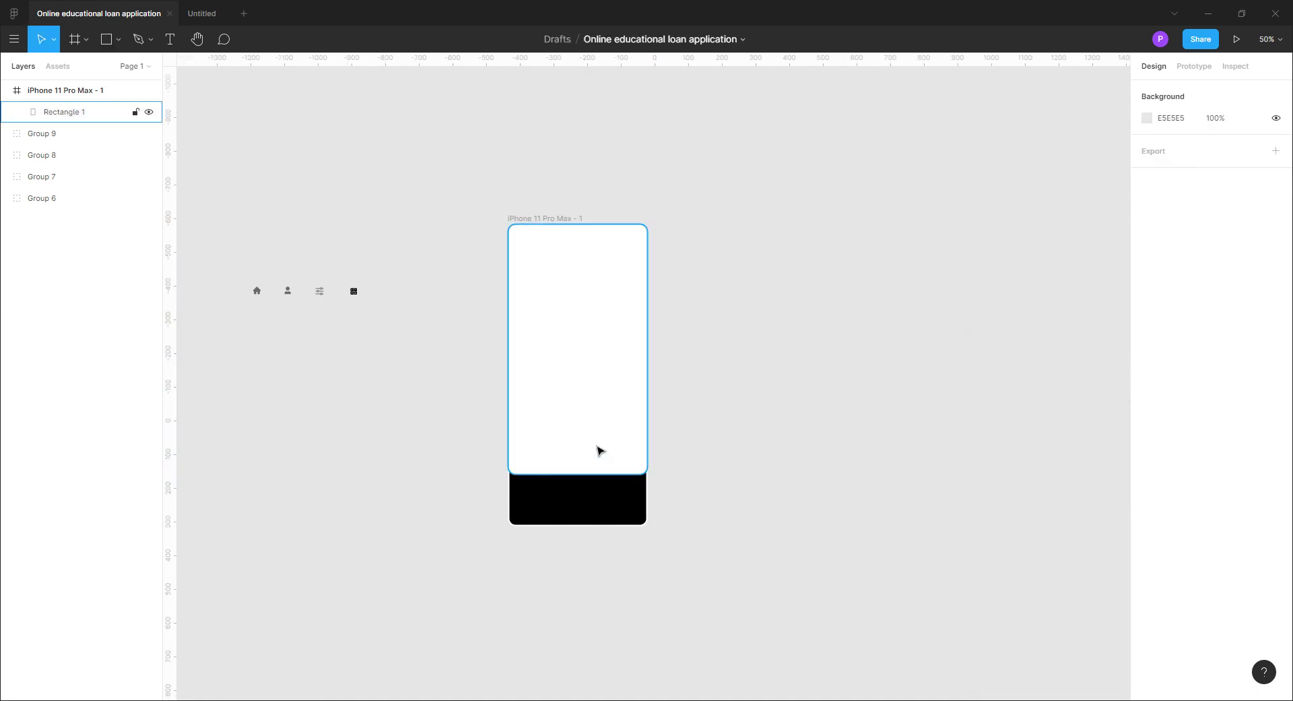
Stretch the white rectangle's bottom edge downward to narrow the black strip below it
left_click(599, 447)
key("ctrl+plus")
left_click_drag(801, 381, 850, 564)
mouse_move(596, 382)
left_mouse_down()
mouse_move(596, 416)
mouse_move(596, 388)
left_mouse_up()
left_click(818, 476)
left_click_drag(847, 618, 844, 263)
left_click(558, 388)
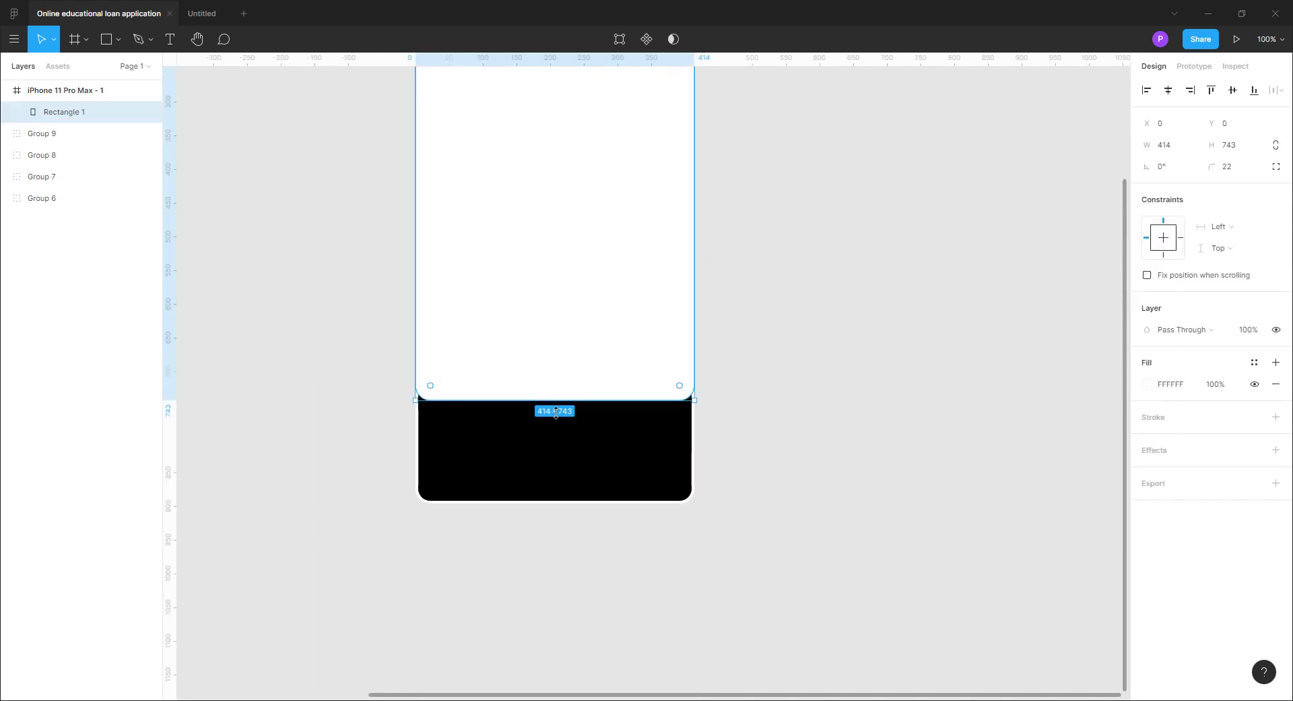
left_click_drag(558, 400, 558, 450)
left_click(729, 488)
Draw a helper rectangle about 68 × 59 inside the black strip, adjust its height and nudge it down
left_click(117, 43)
left_click(116, 66)
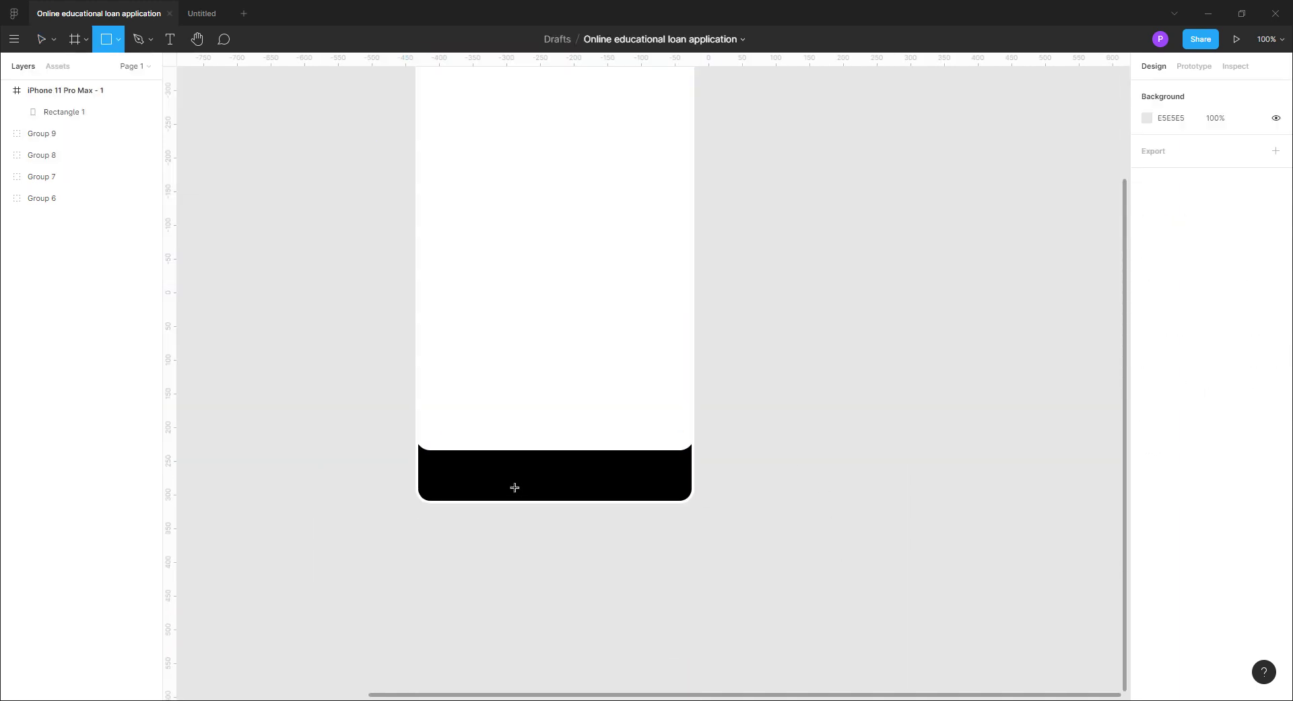
mouse_move(479, 450)
left_mouse_down()
mouse_move(525, 501)
mouse_move(510, 470)
left_mouse_up()
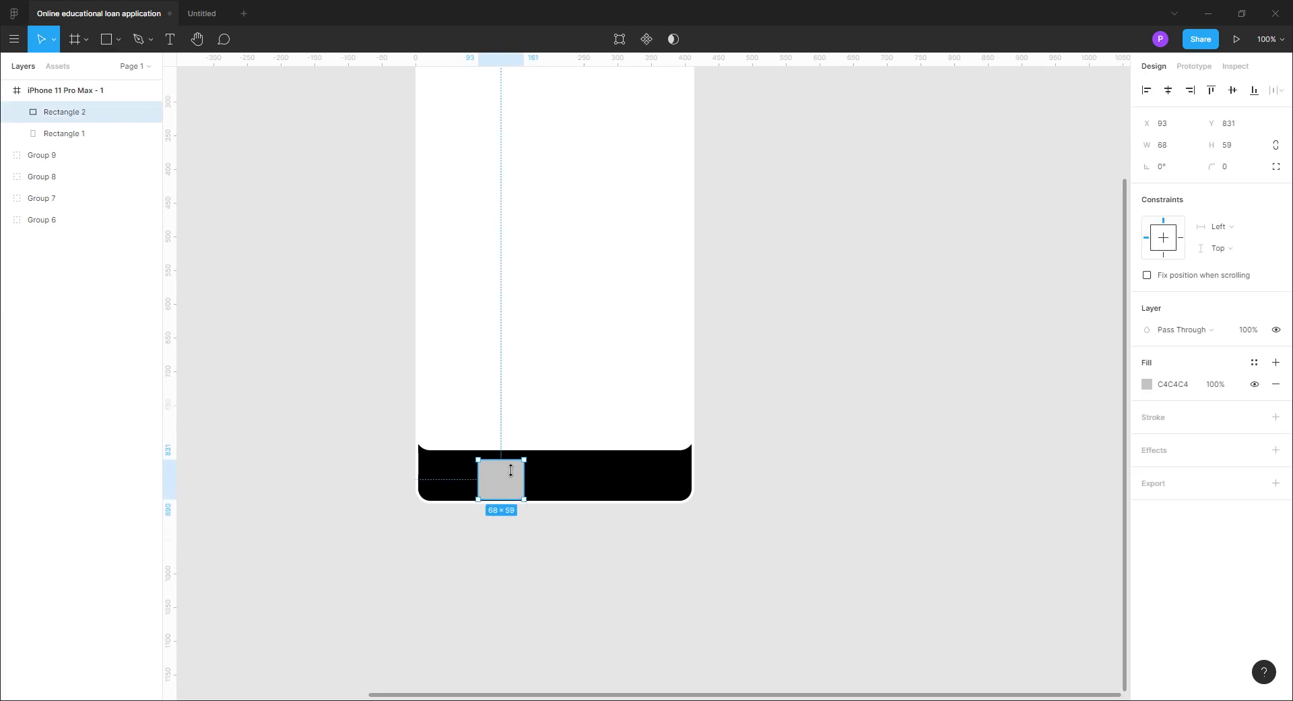
left_click(1228, 149)
key("Down")
left_click(845, 355)
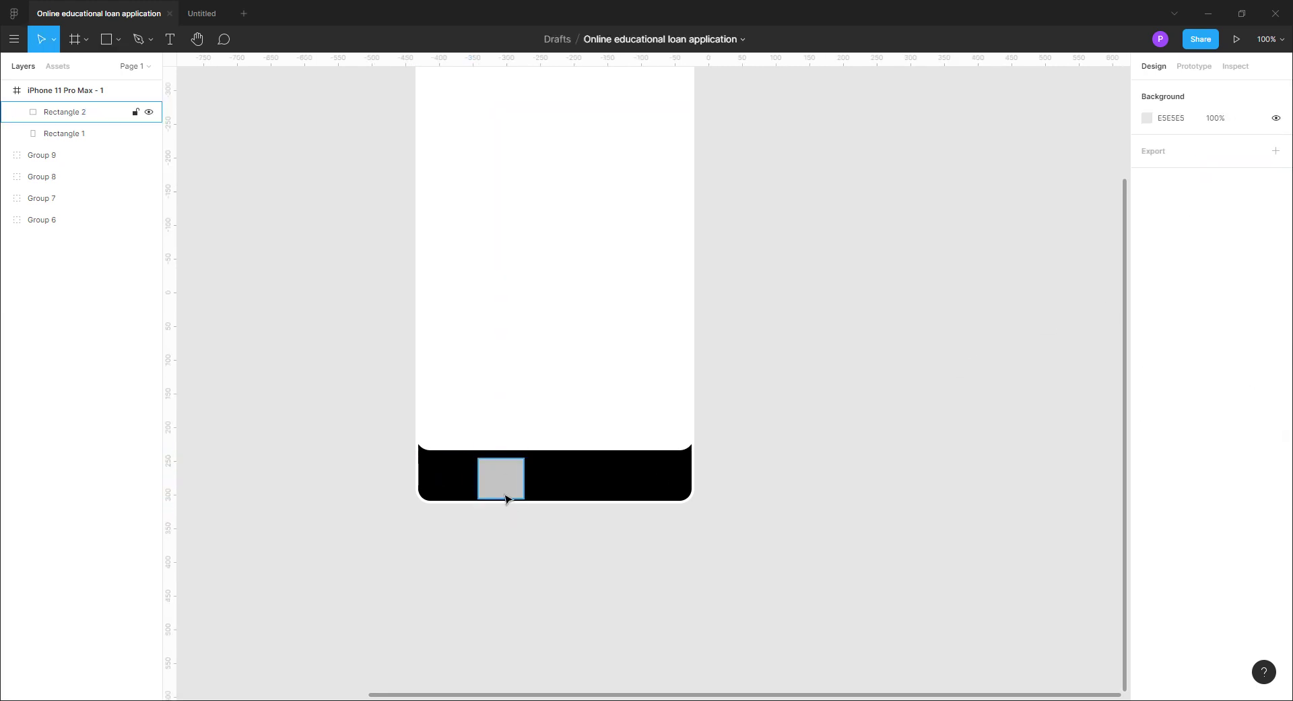
left_click(506, 497)
key("Down")
key("Down")
key("Down")
Extend the white rectangle to a height of 832, meeting the helper rectangle's top edge, and delete the helper
left_click(595, 448)
left_click_drag(595, 447, 596, 461)
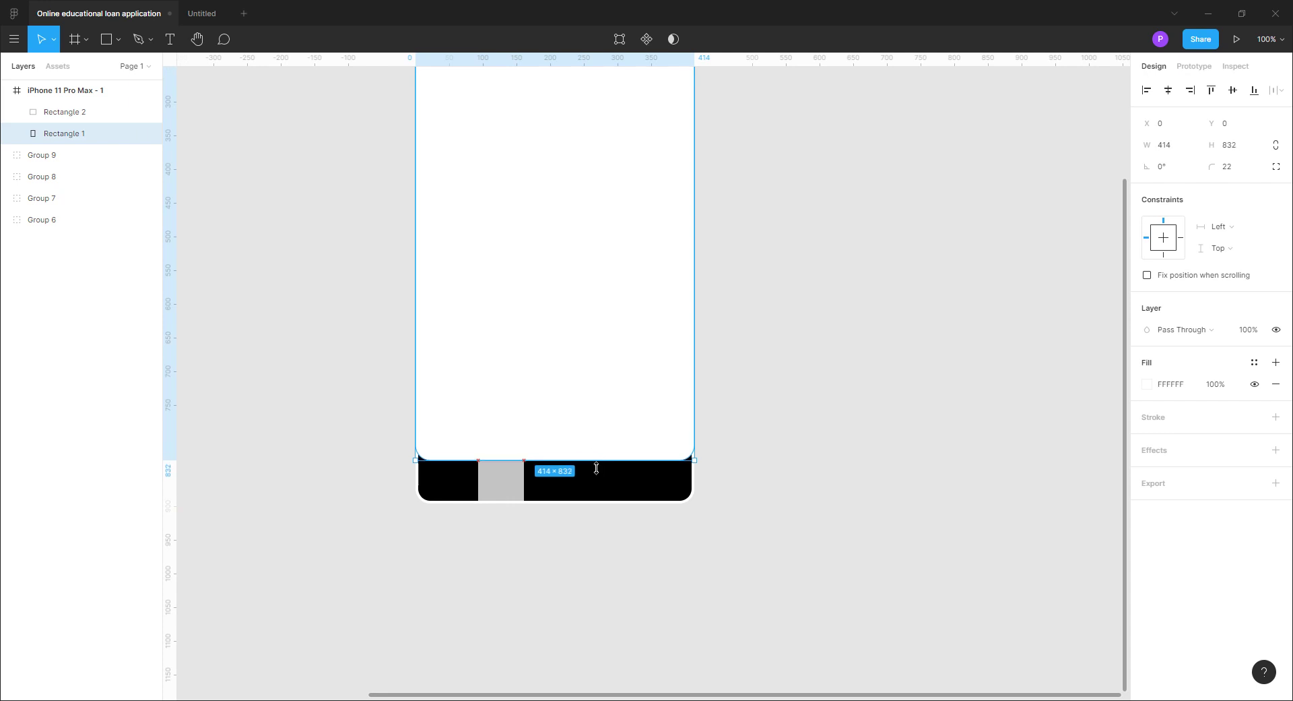
left_click(548, 505)
left_click(517, 488)
key("Delete")
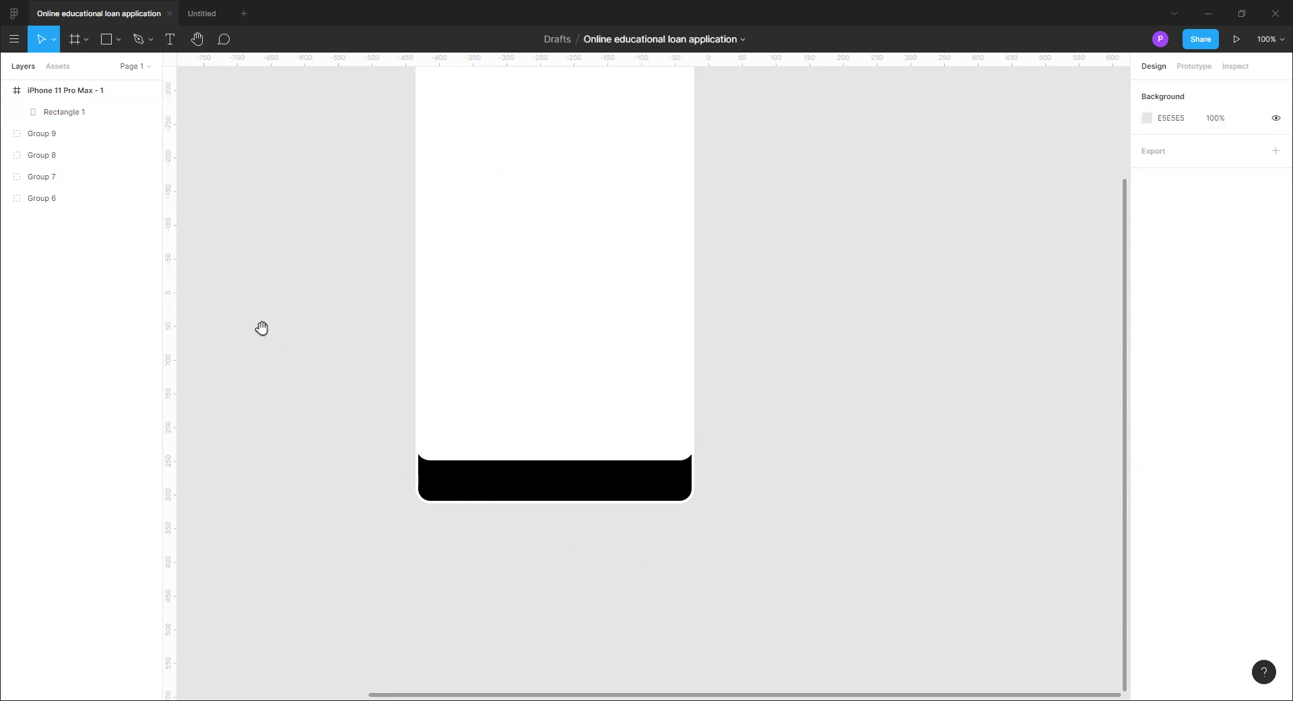
Move the four navigation icon groups together into the black bar at the bottom of the phone frame
left_click_drag(262, 328, 664, 538)
left_click_drag(577, 279, 507, 631)
left_click_drag(651, 595, 370, 257)
left_click_drag(224, 289, 580, 353)
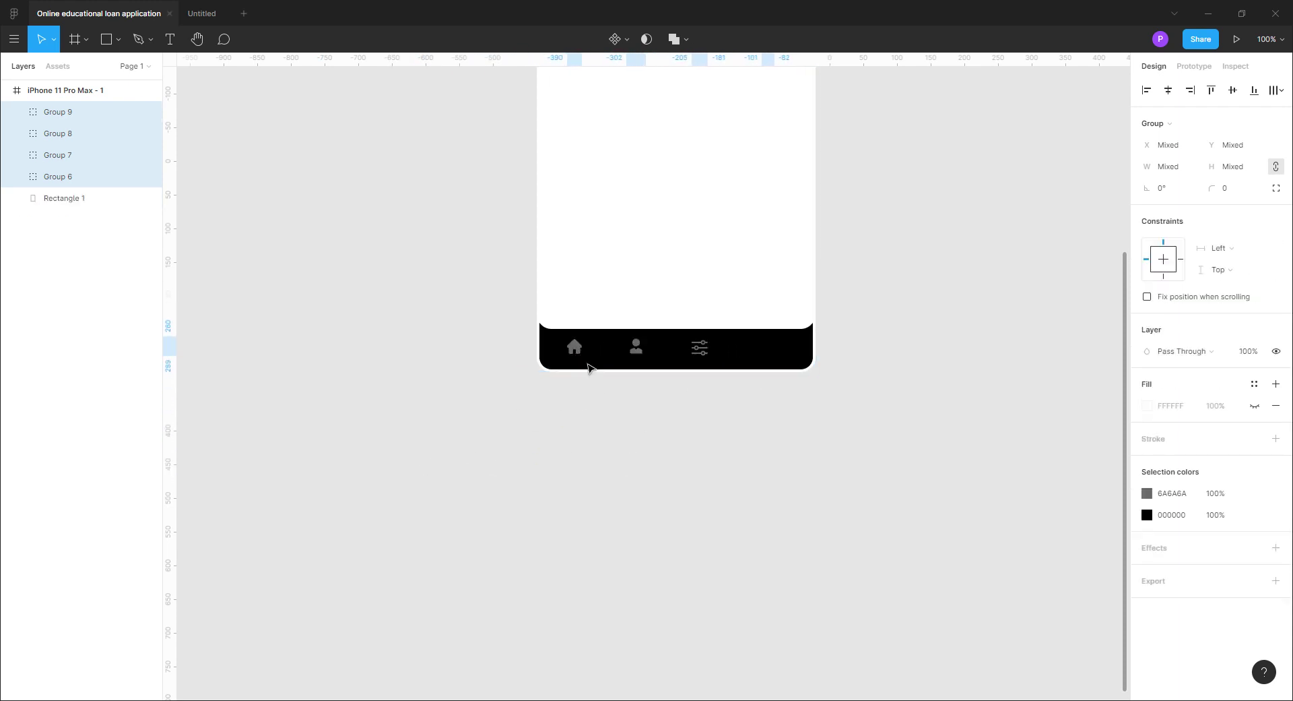
left_click(666, 481)
scroll(666, 482, "right", 3)
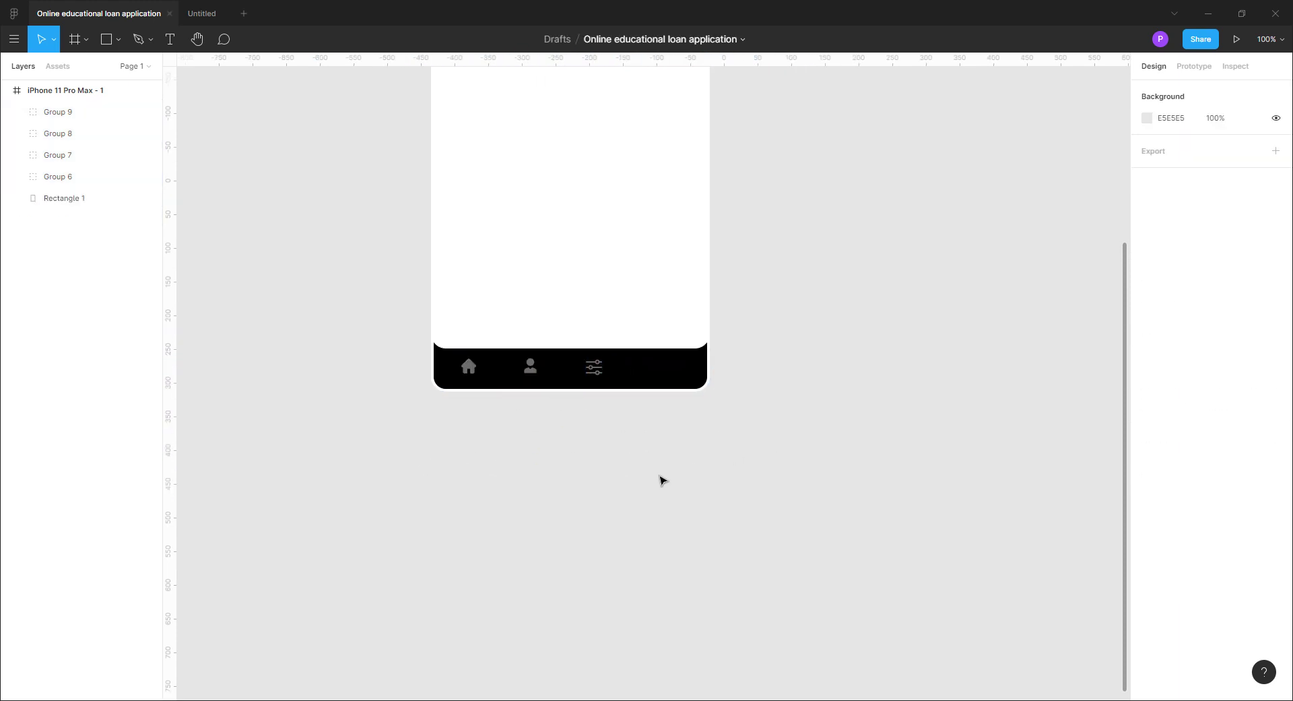
Recolour the black fourth navigation icon with the grey 6A6A6A sampled from the person icon
left_click(662, 369)
left_click(1147, 526)
left_click(989, 550)
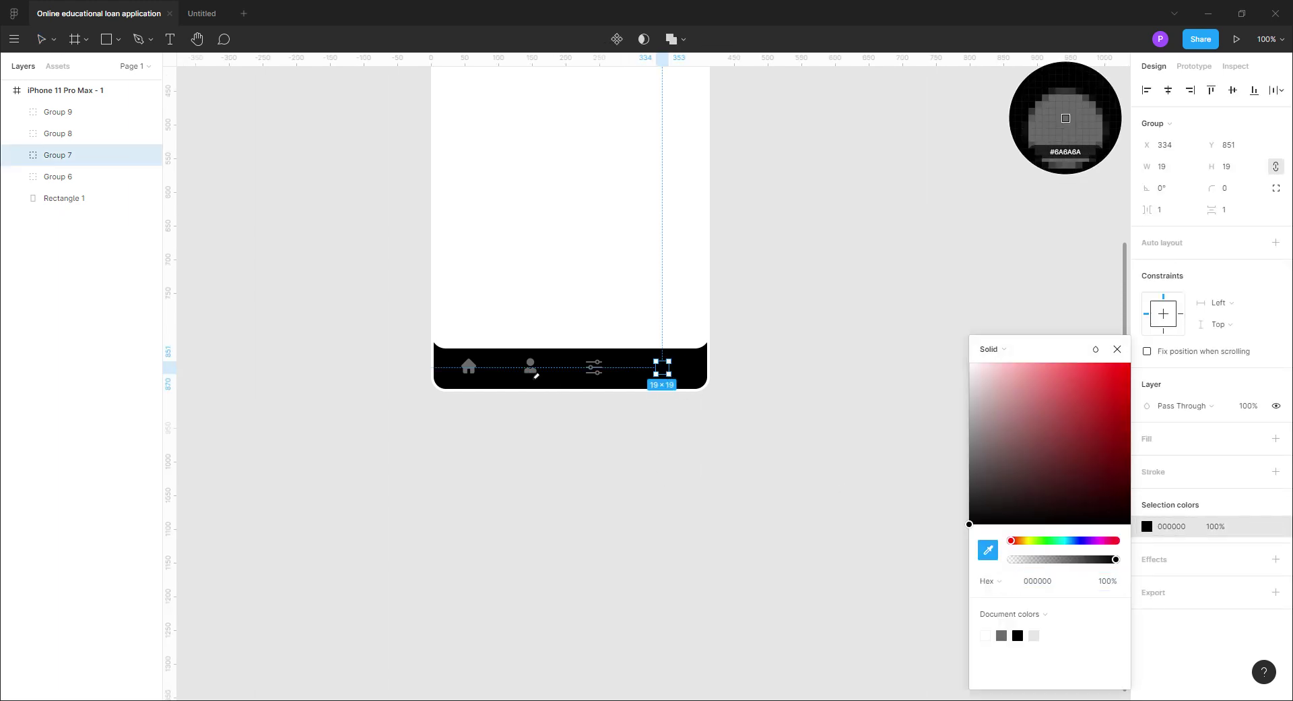
left_click(533, 372)
left_click(1117, 349)
left_click(997, 370)
left_click_drag(834, 133, 914, 484)
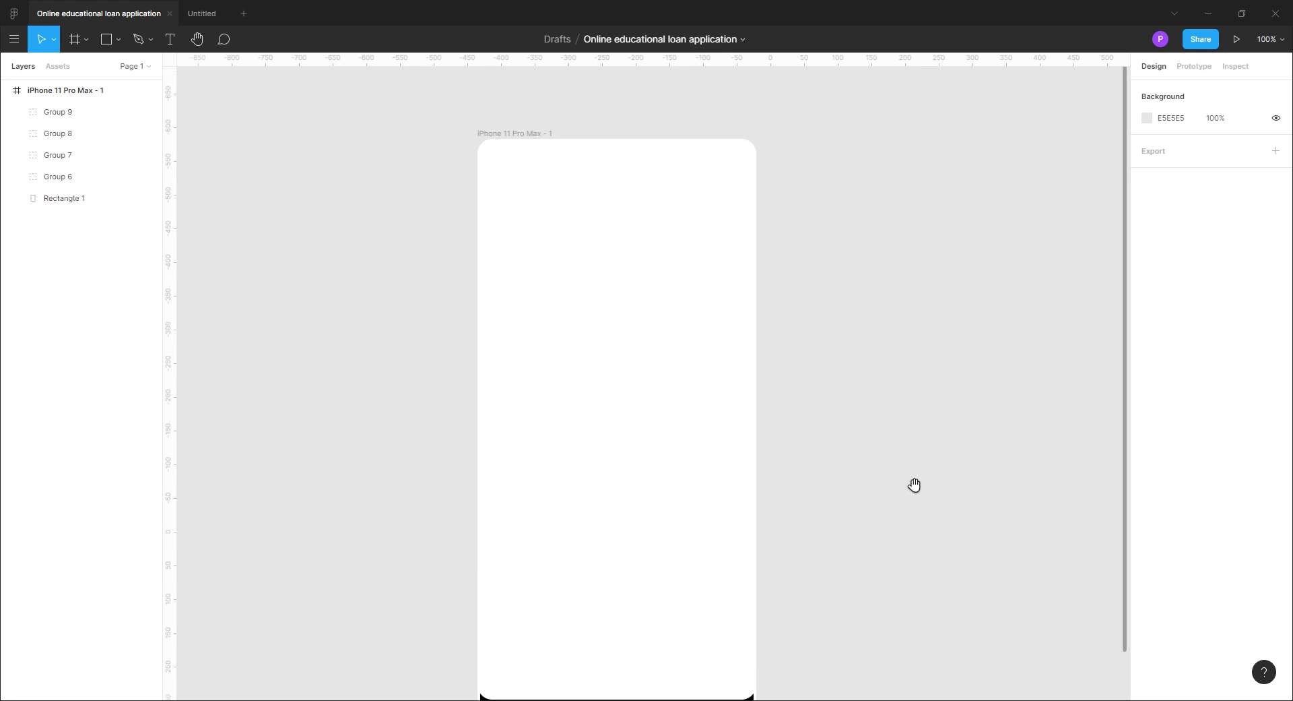
Add the text "Upload" near the top of the frame and set its font size to 48
key("t")
left_click(593, 184)
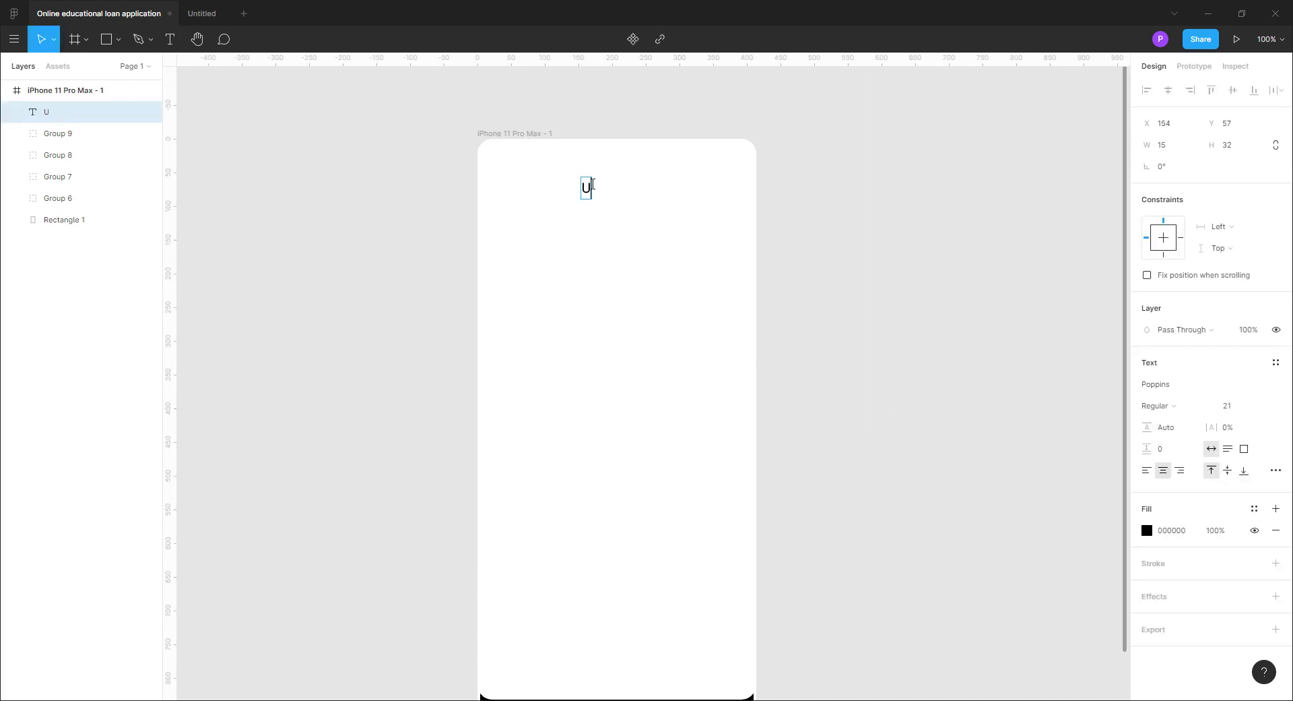
key("ctrl+a")
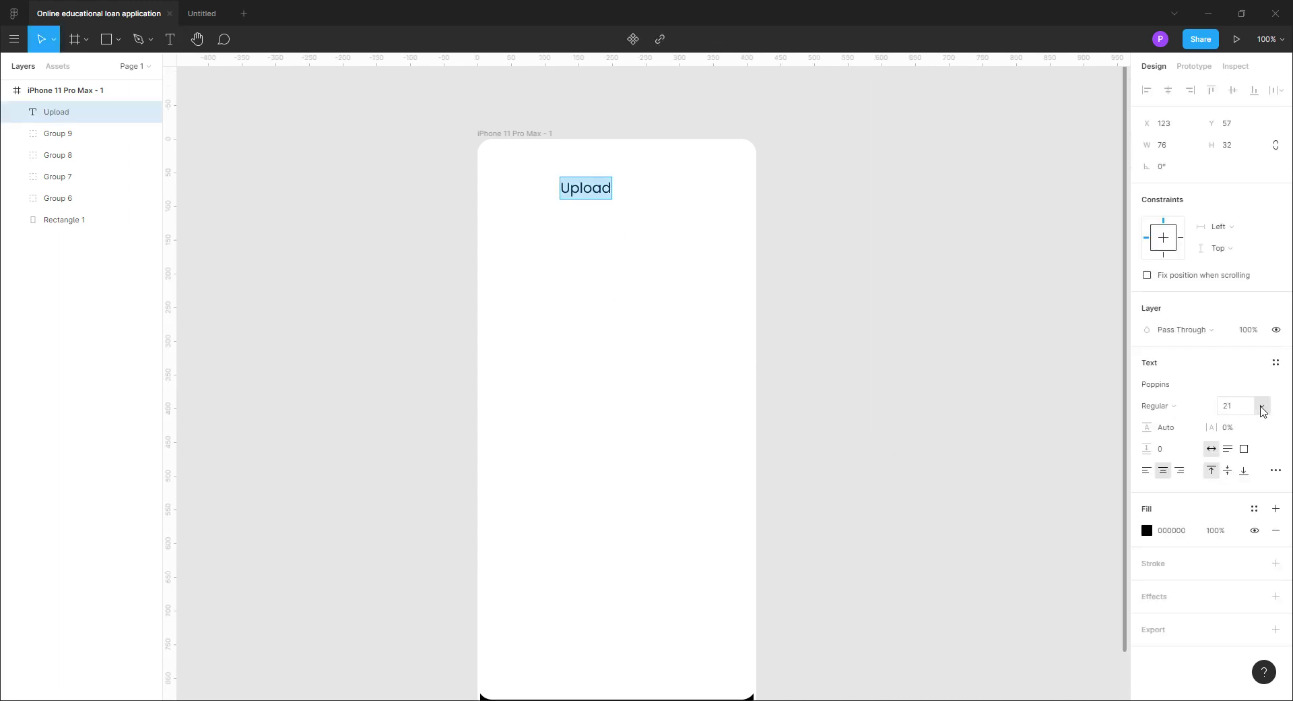
left_click(1263, 407)
left_click(1244, 579)
key("Escape")
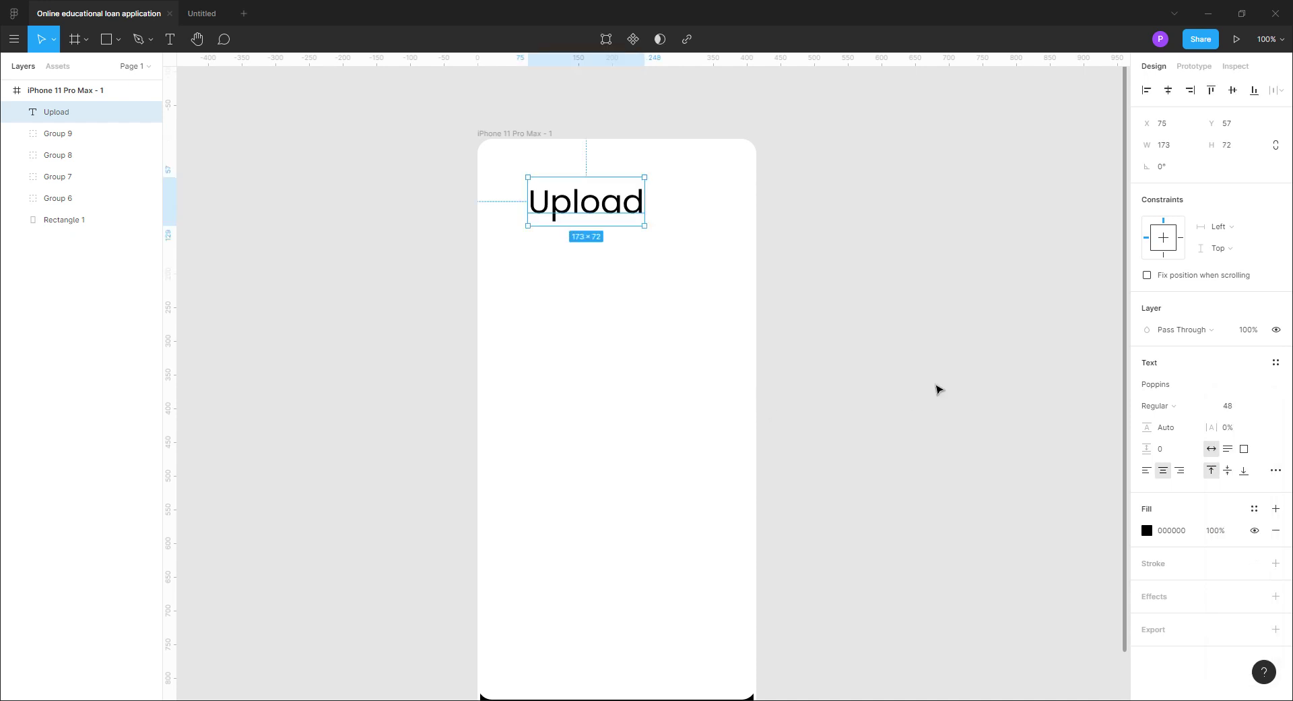
Set the "Upload" heading to size 36, Medium weight, with -4% letter spacing
left_click(1262, 406)
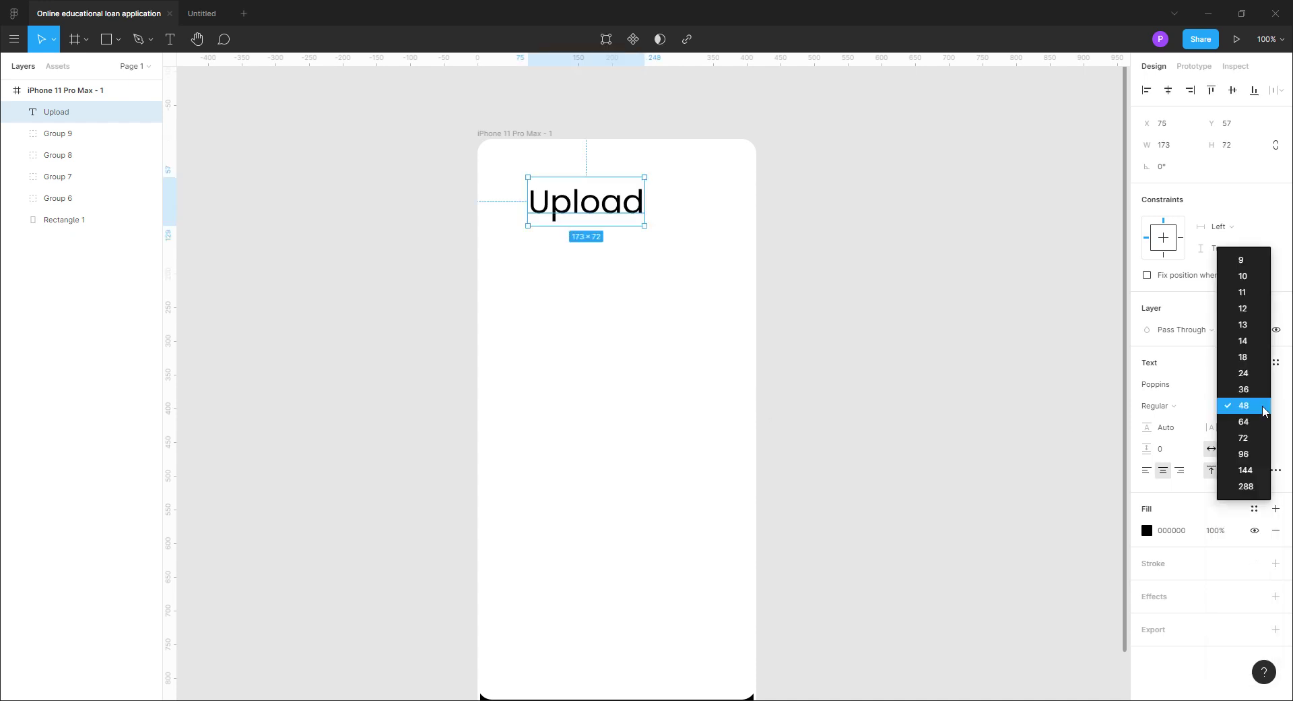
left_click(1244, 374)
left_click(1158, 405)
left_click(1172, 421)
left_click(623, 221)
left_click(623, 221)
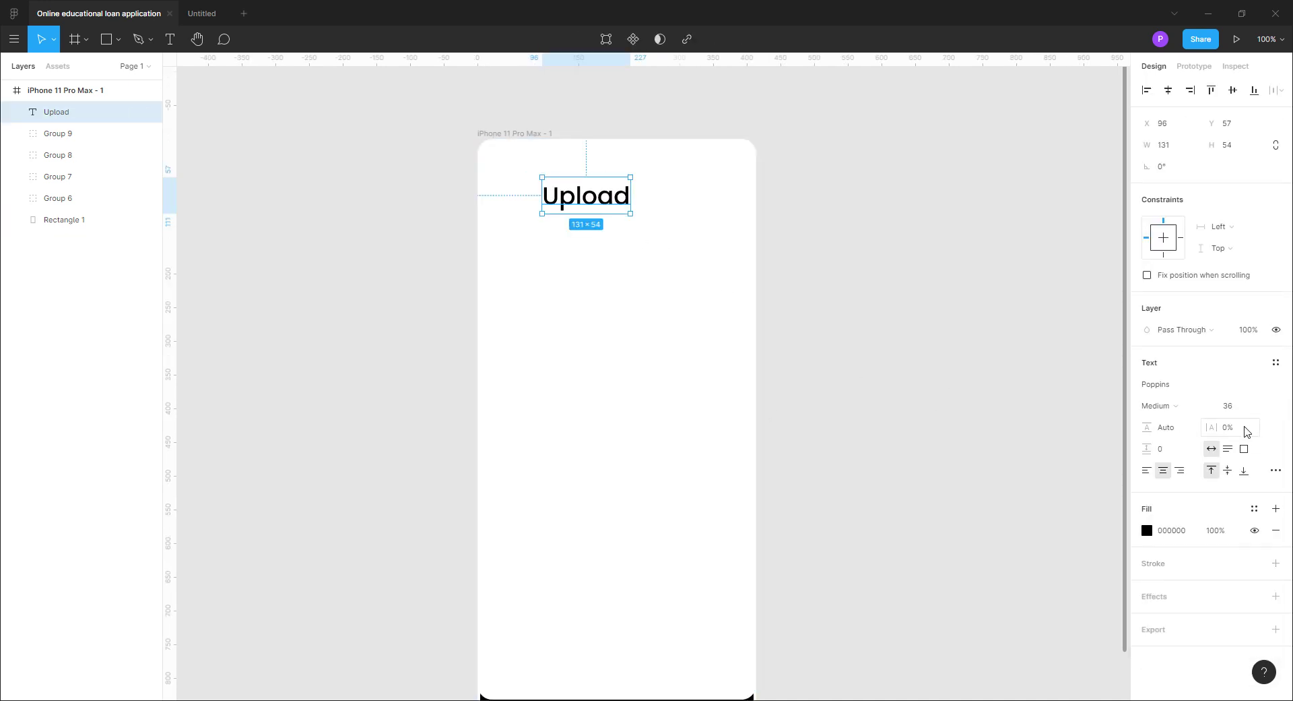
type("-2")
key("Return")
key("Down")
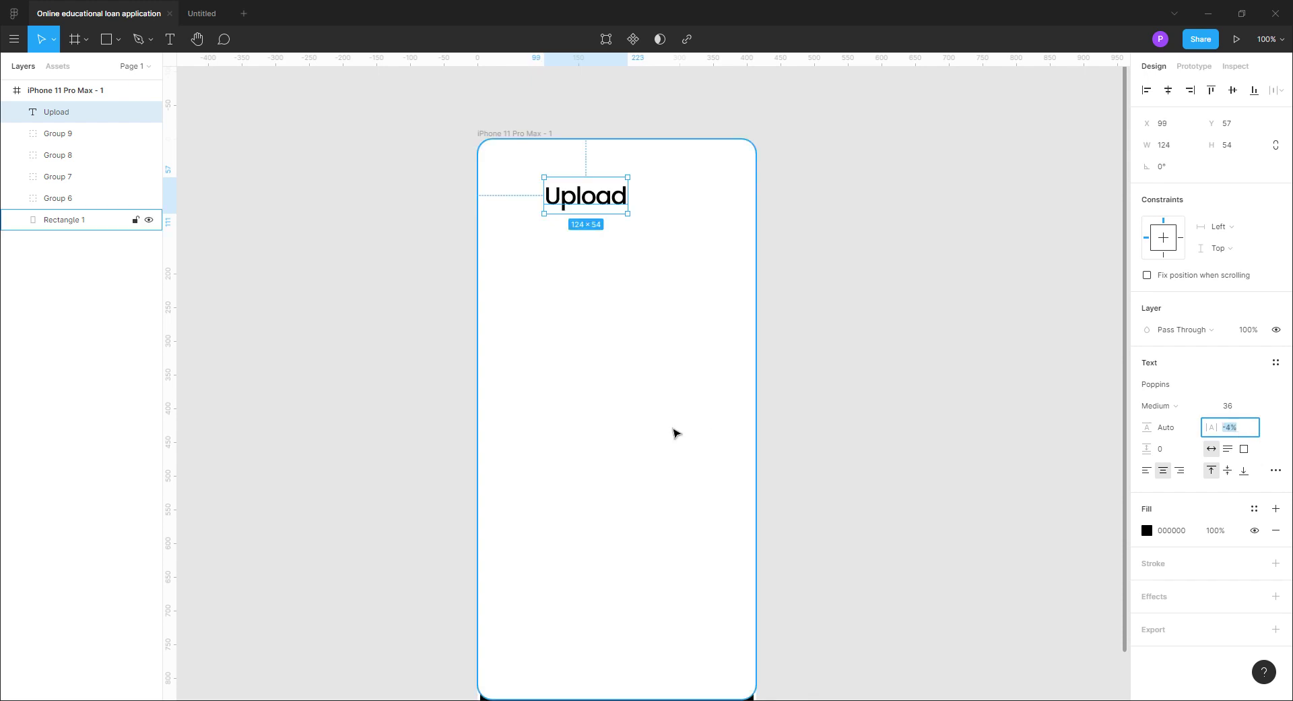
left_click(675, 433)
Move the "Upload" heading up and centre it horizontally in the phone frame
left_click_drag(612, 208, 634, 182)
left_click(873, 362)
left_click(915, 353)
Add the text "Your Documents" below the "Upload" heading
left_click_drag(696, 425, 667, 437)
key("t")
left_click(588, 285)
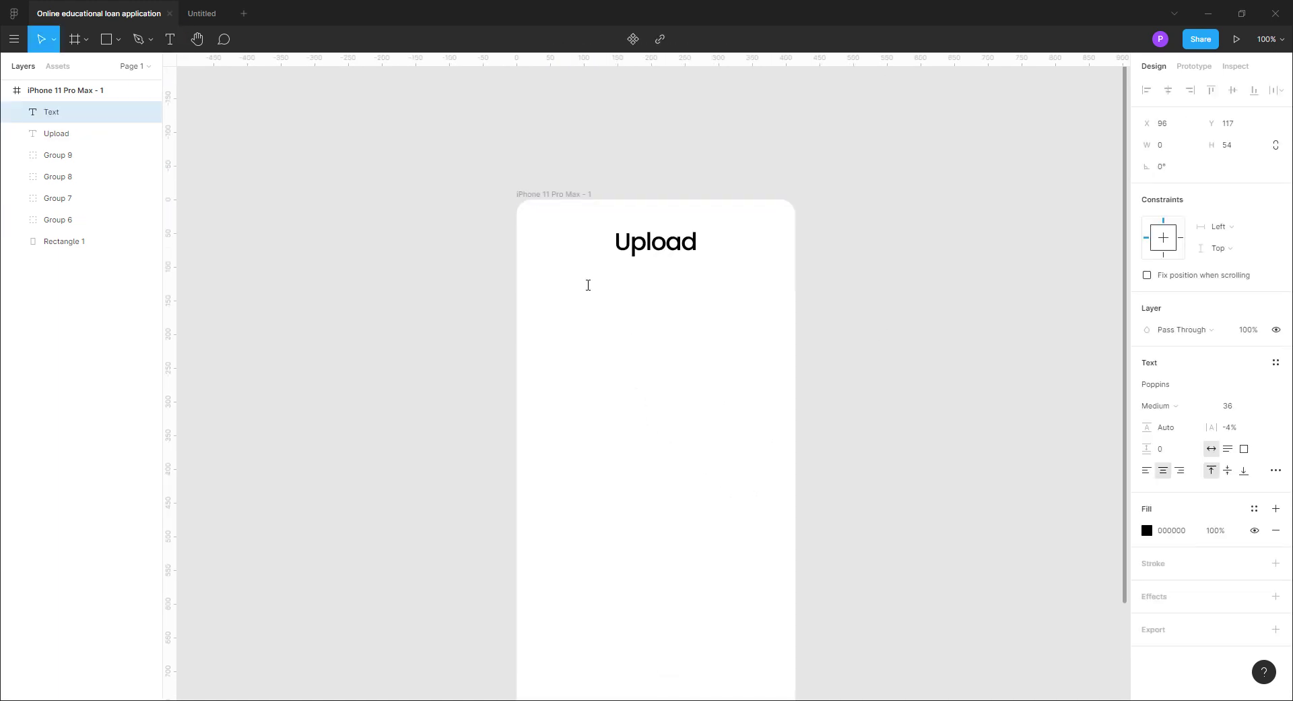
type("Your Documents")
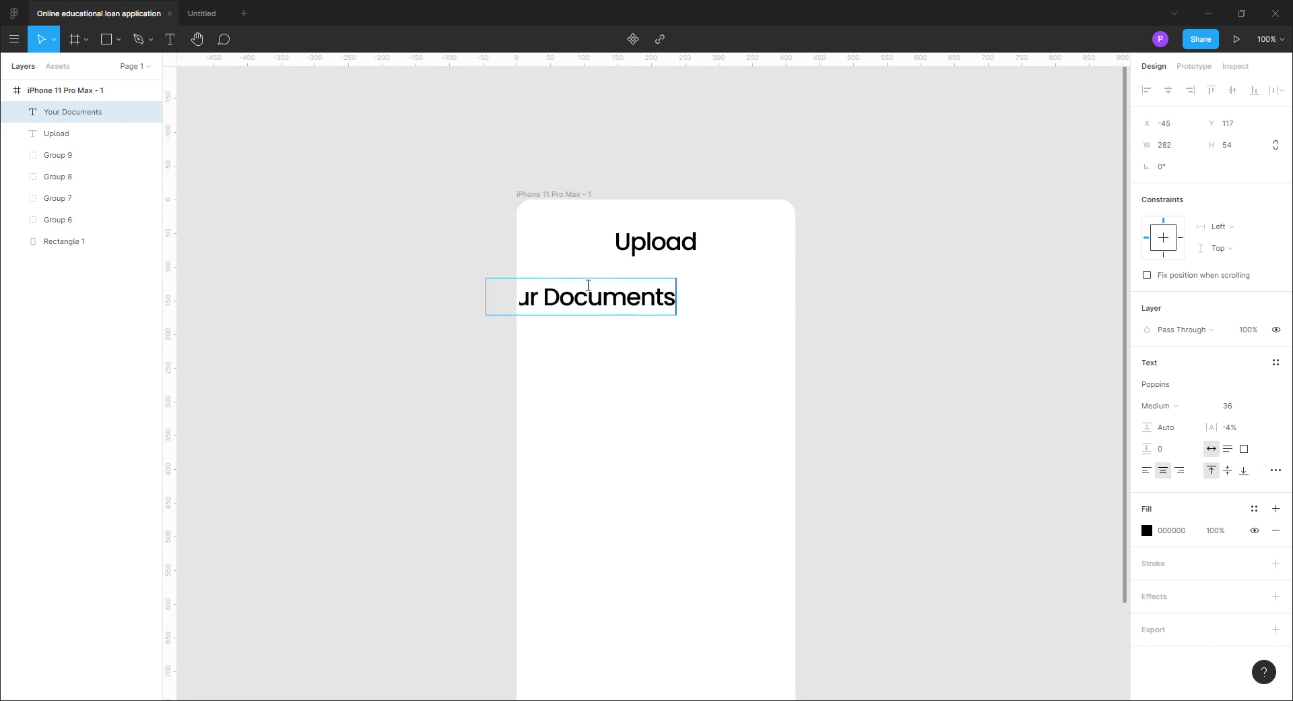
Format the "Your Documents" text at size 21 in Regular weight
key("ctrl+a")
left_click(1263, 406)
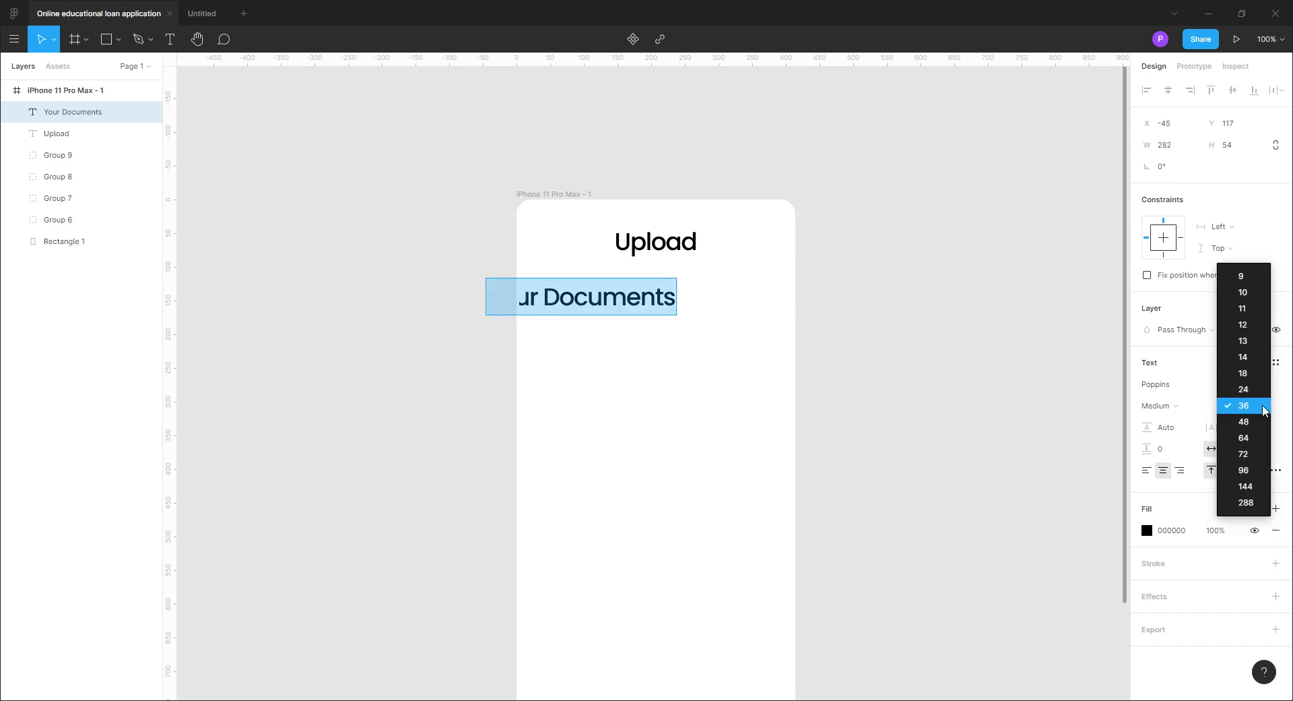
left_click(1250, 374)
left_click(1246, 407)
key("Down")
key("Down")
key("Down")
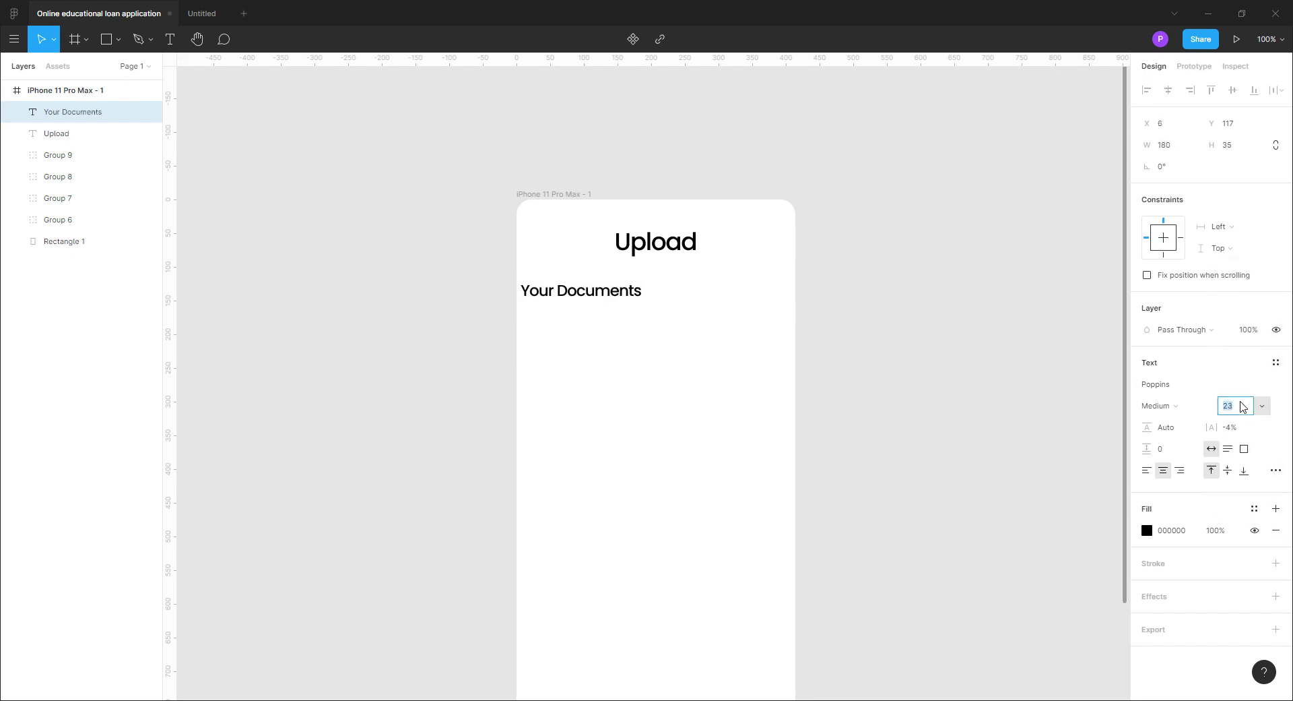
left_click(1168, 407)
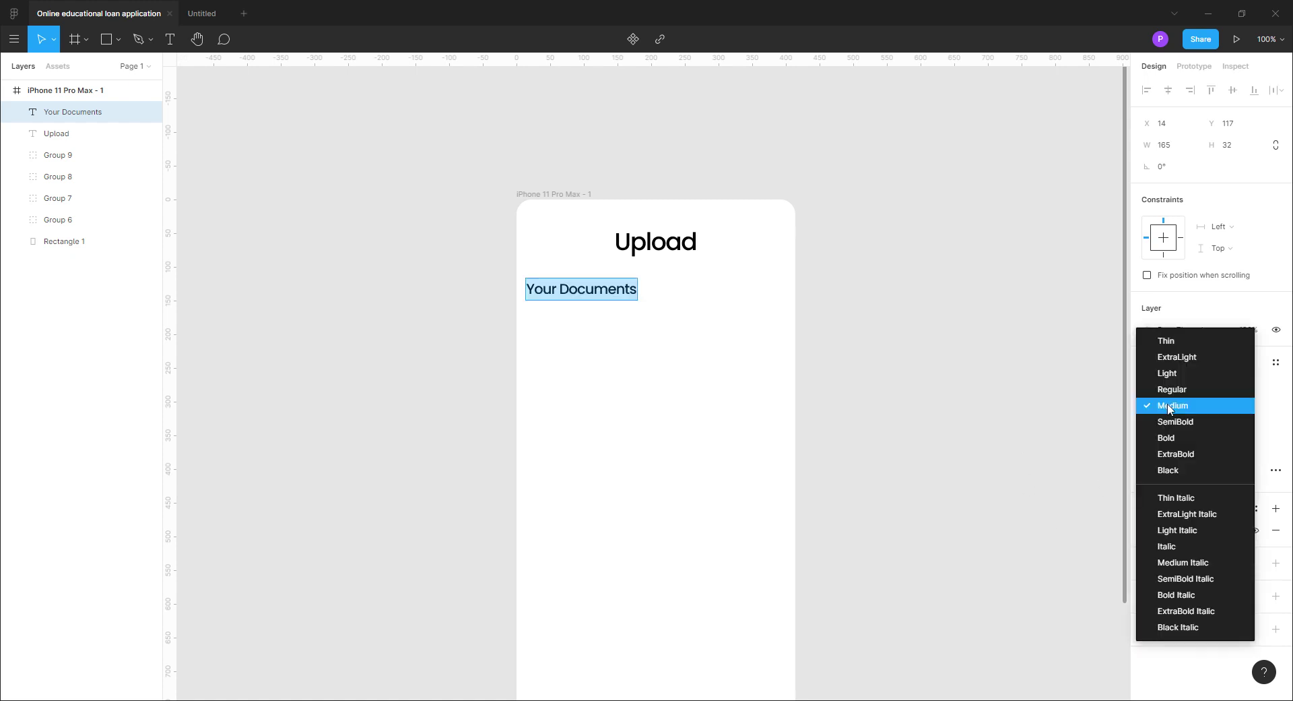
left_click(1172, 390)
key("Escape")
Place the "Your Documents" text directly under the "Upload" heading, centred in the frame
left_click_drag(588, 299, 660, 275)
left_click(947, 405)
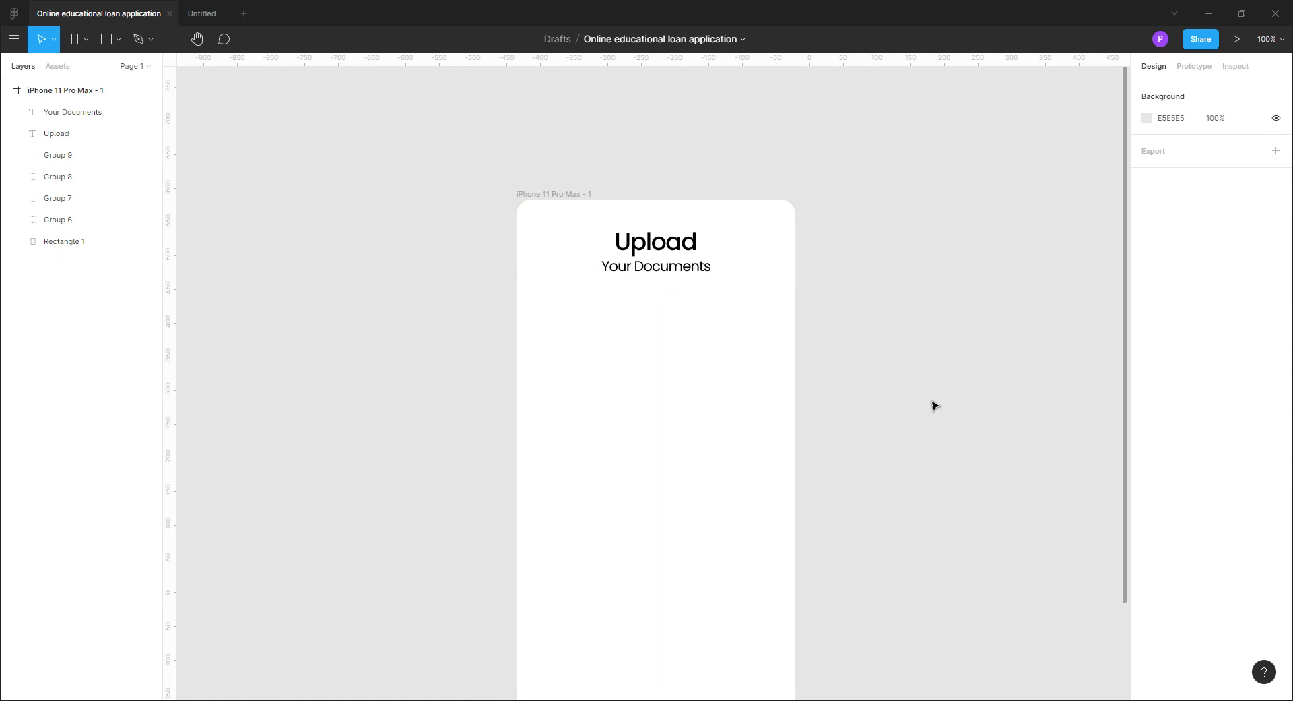
left_click(611, 266)
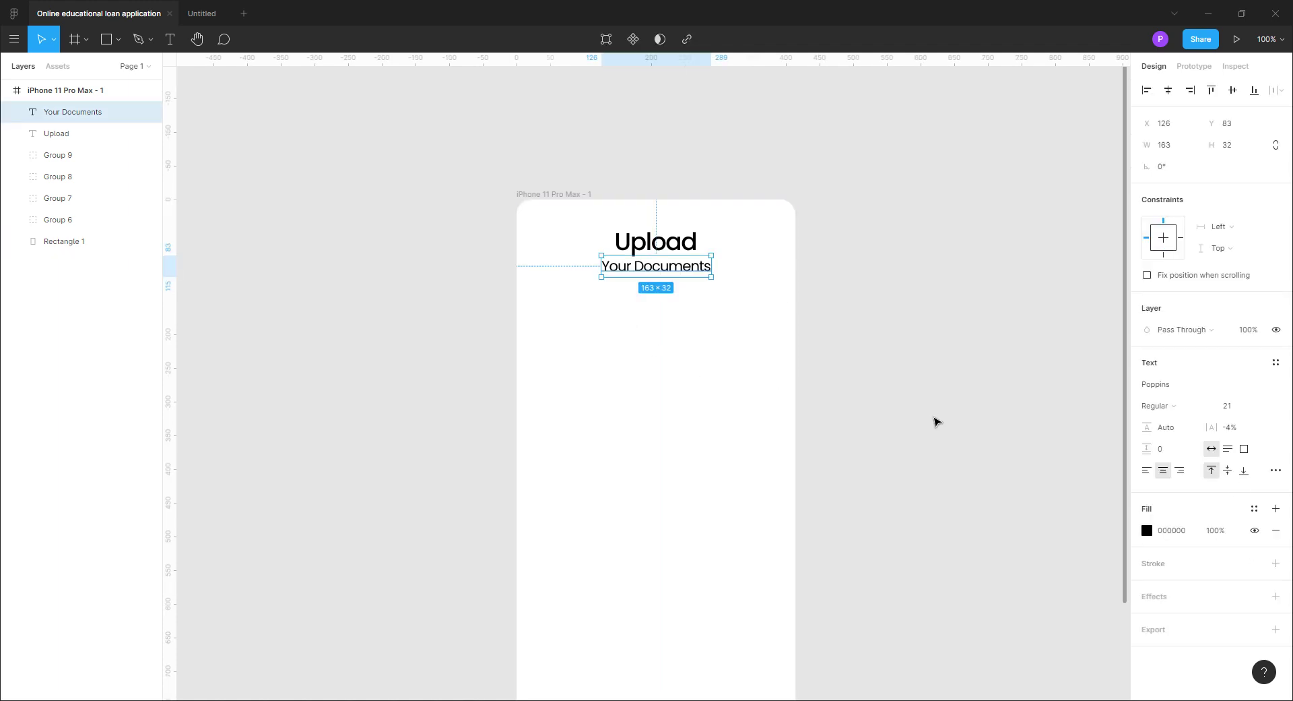
left_click(935, 423)
Draw a 335 × 40 rectangle centred below the "Your Documents" text
key("r")
left_click_drag(543, 292, 769, 318)
key("Down")
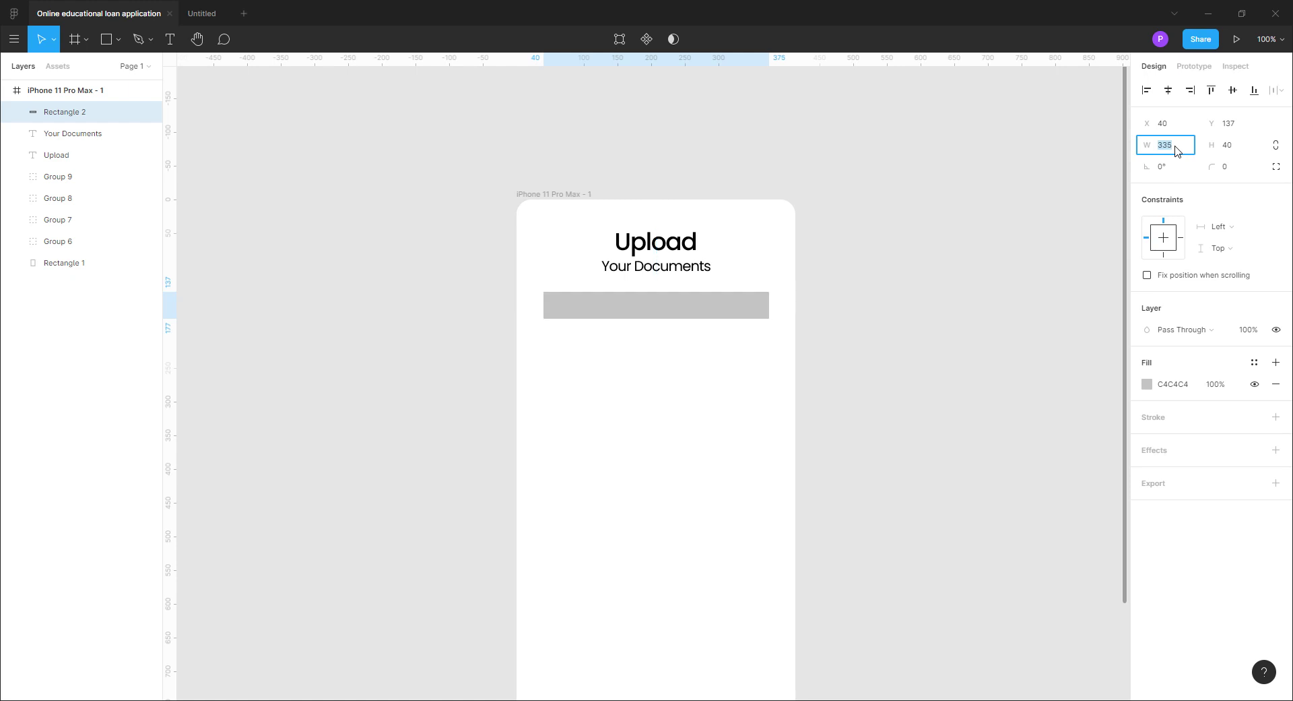
Round the grey rectangle's corners with a radius of 22
left_click(1230, 170)
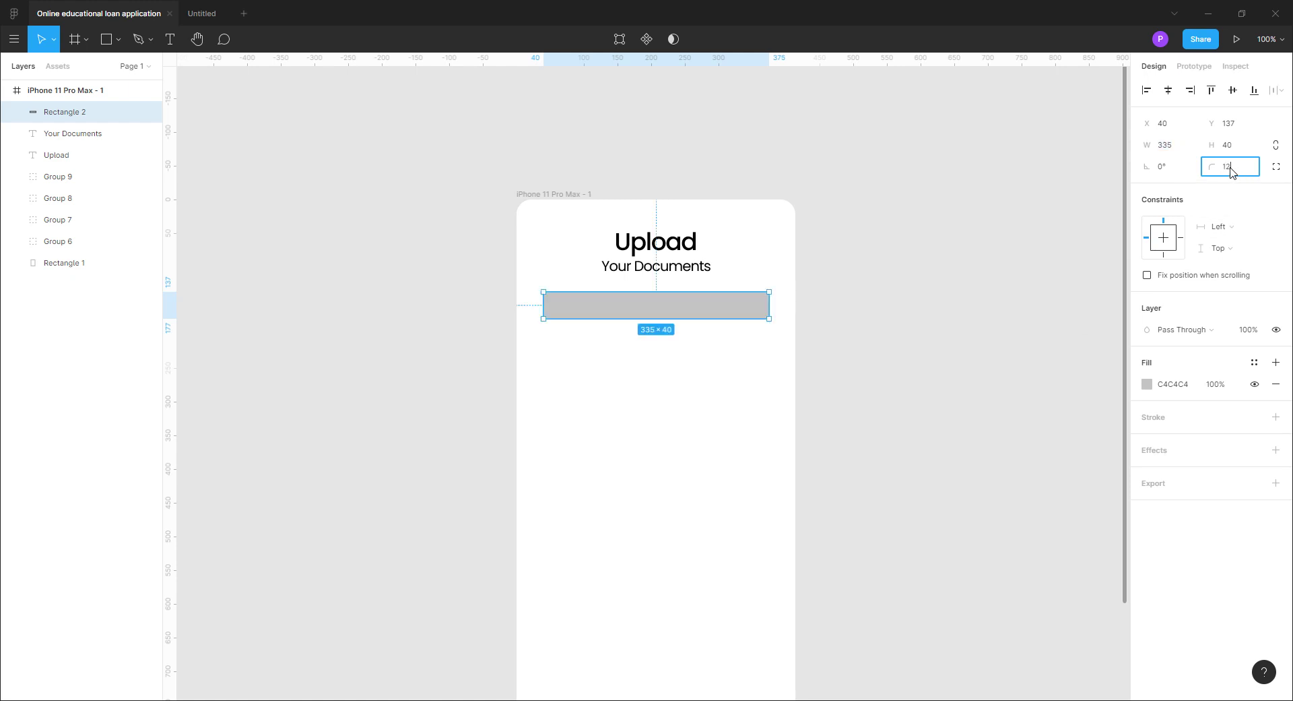
type("12")
key("Return")
type("22")
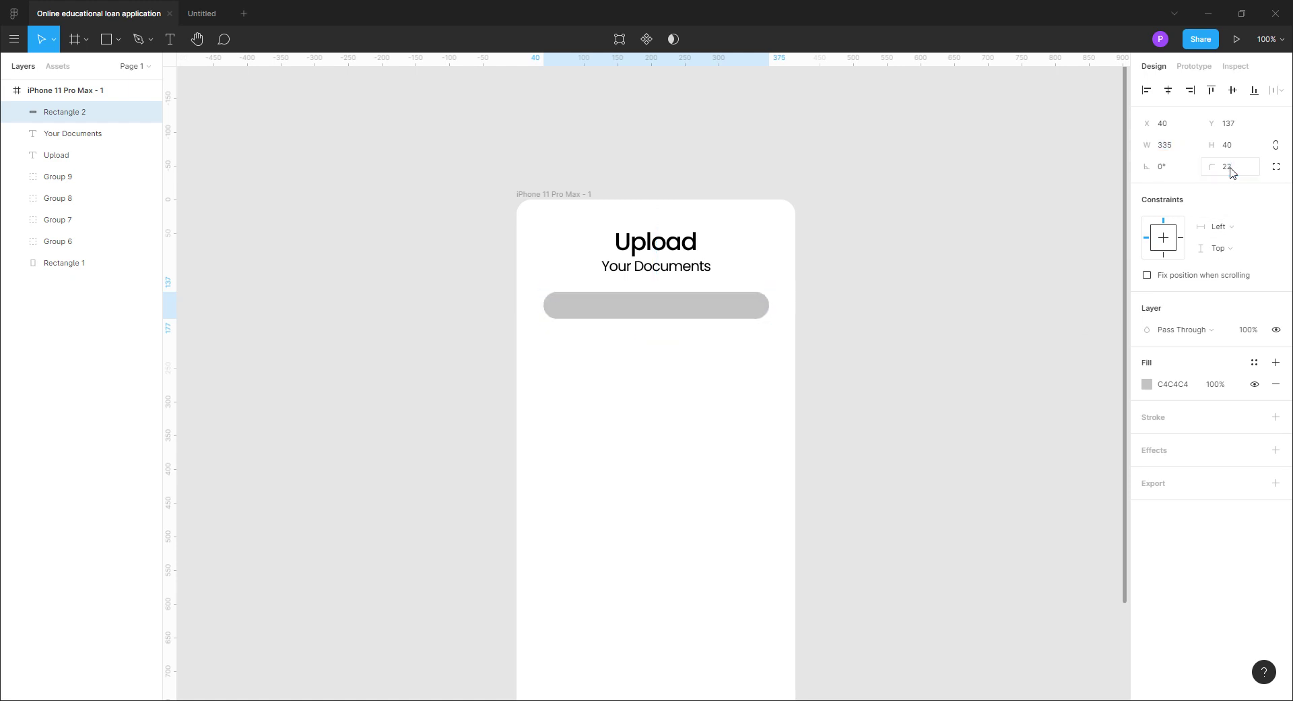
key("Return")
left_click(837, 395)
left_click_drag(694, 317, 694, 317)
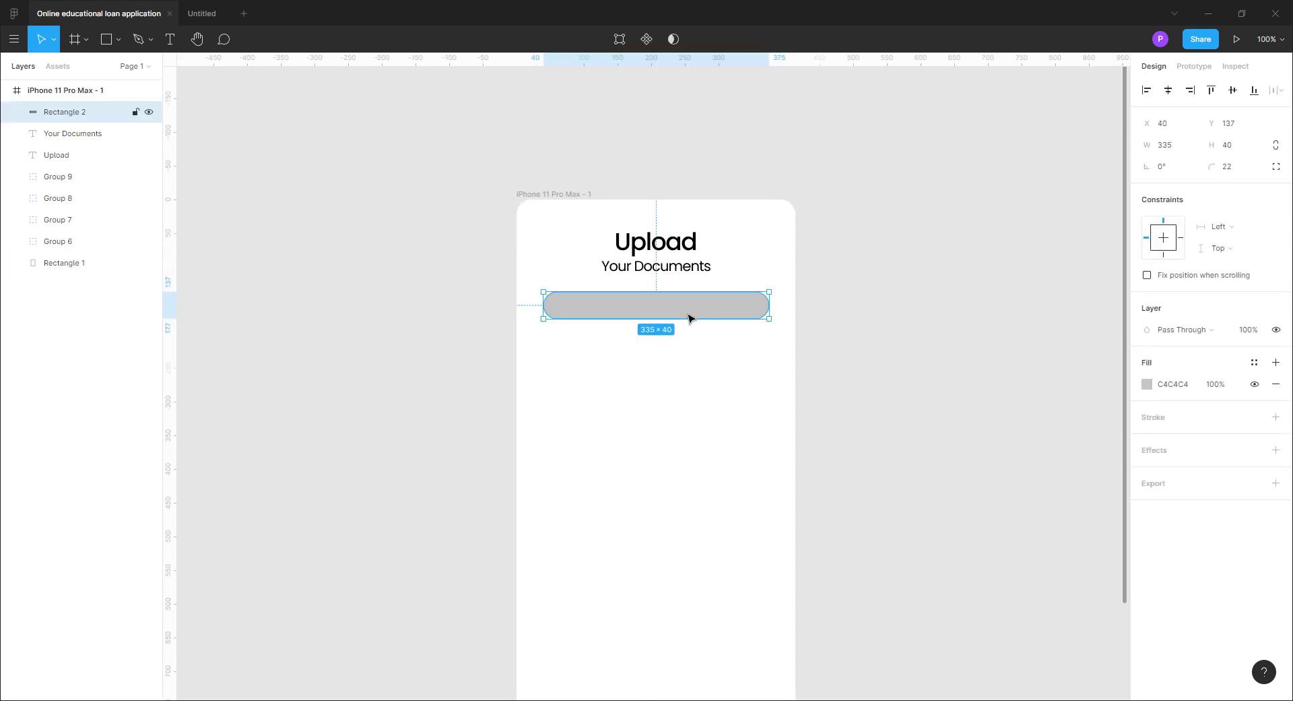
Change the fill of the rounded rectangle below the headings to F5F6FB
left_click(1148, 384)
type("F0F0F0")
key("Return")
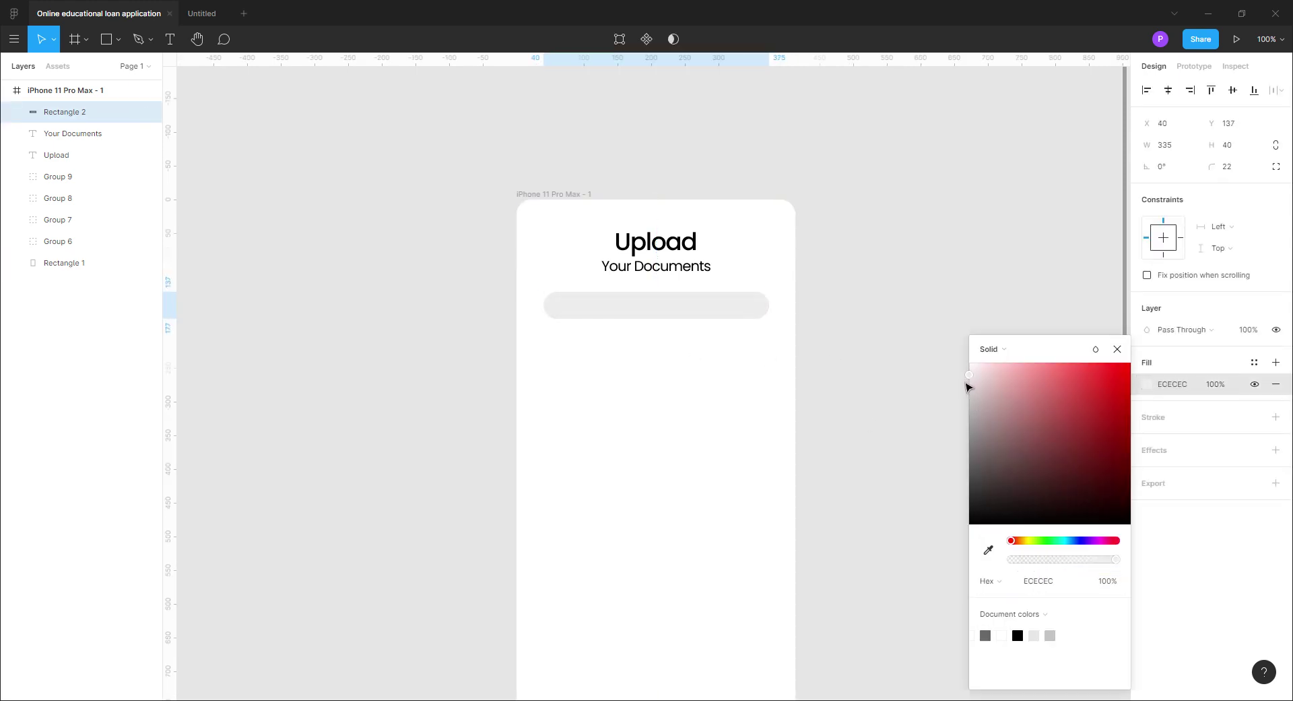
left_click(912, 383)
left_click(676, 312)
left_click(1191, 390)
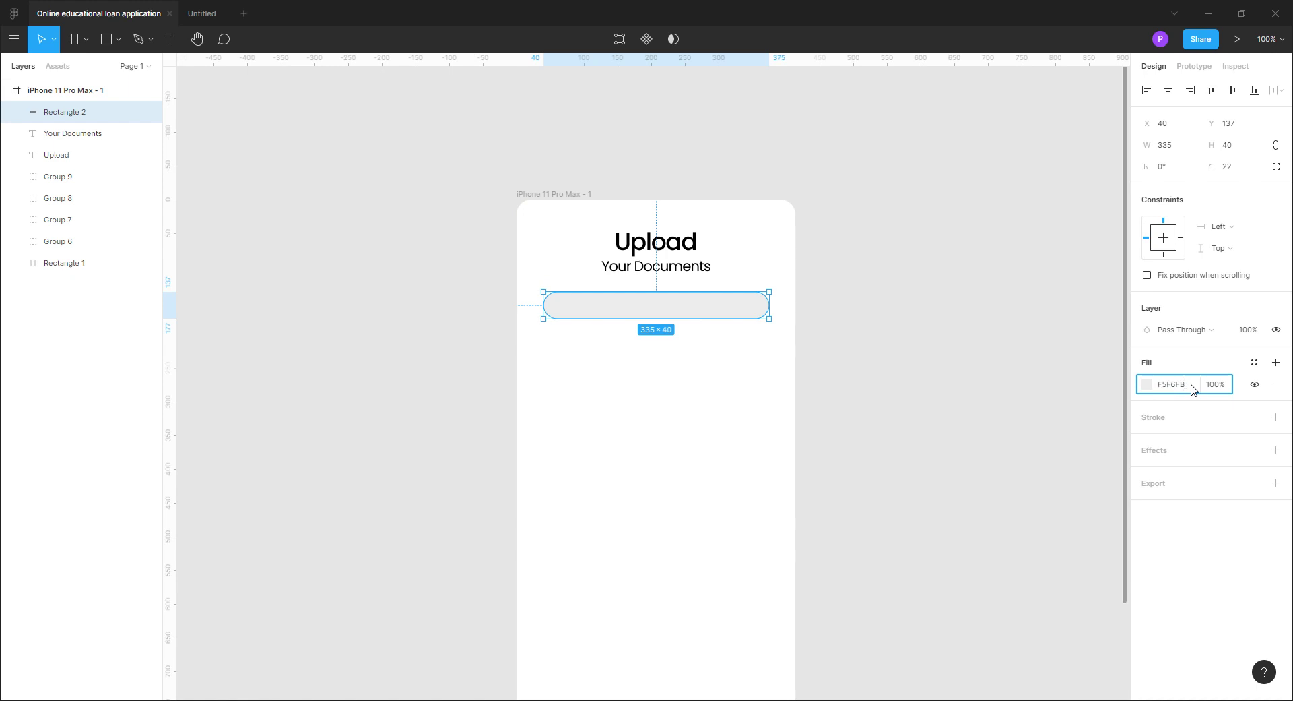
key("Return")
left_click(919, 450)
Duplicate the "Your Documents" text onto the rounded field, layer it above the field, and set its size to 14
left_click(656, 273)
left_click_drag(654, 273, 649, 319, "alt")
left_click_drag(91, 135, 91, 103)
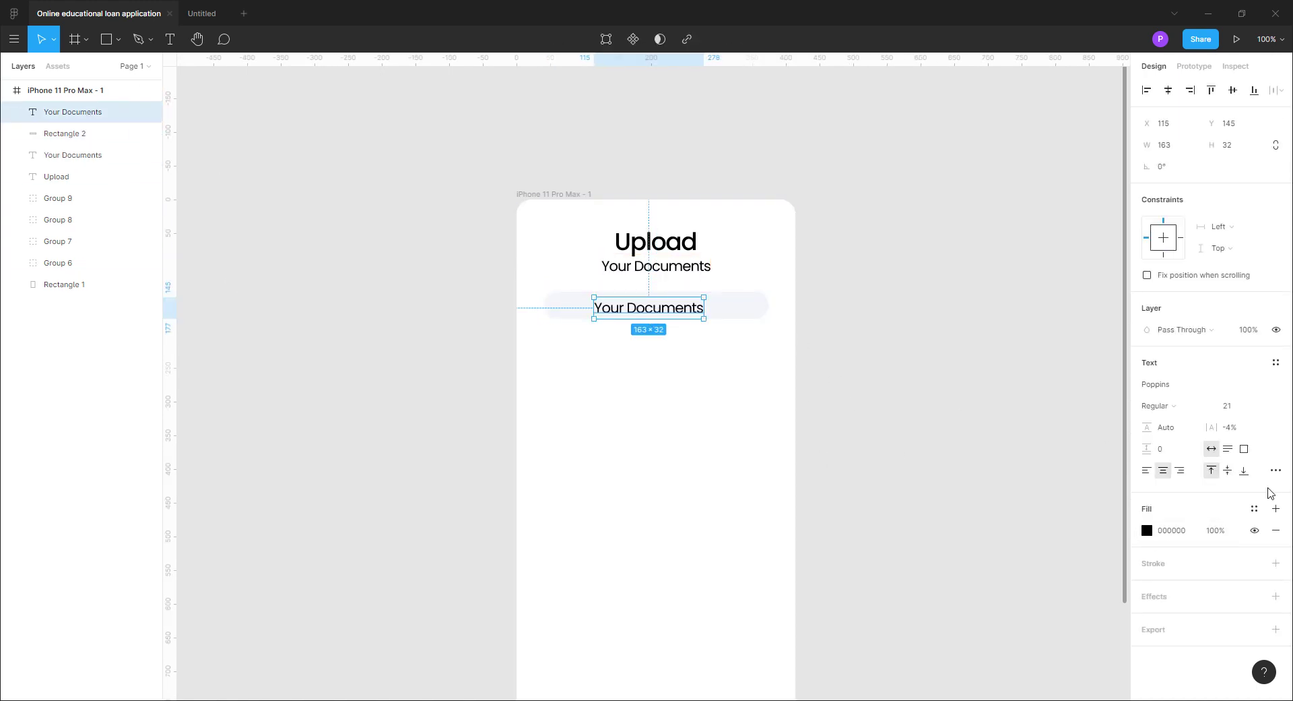
left_click(1262, 406)
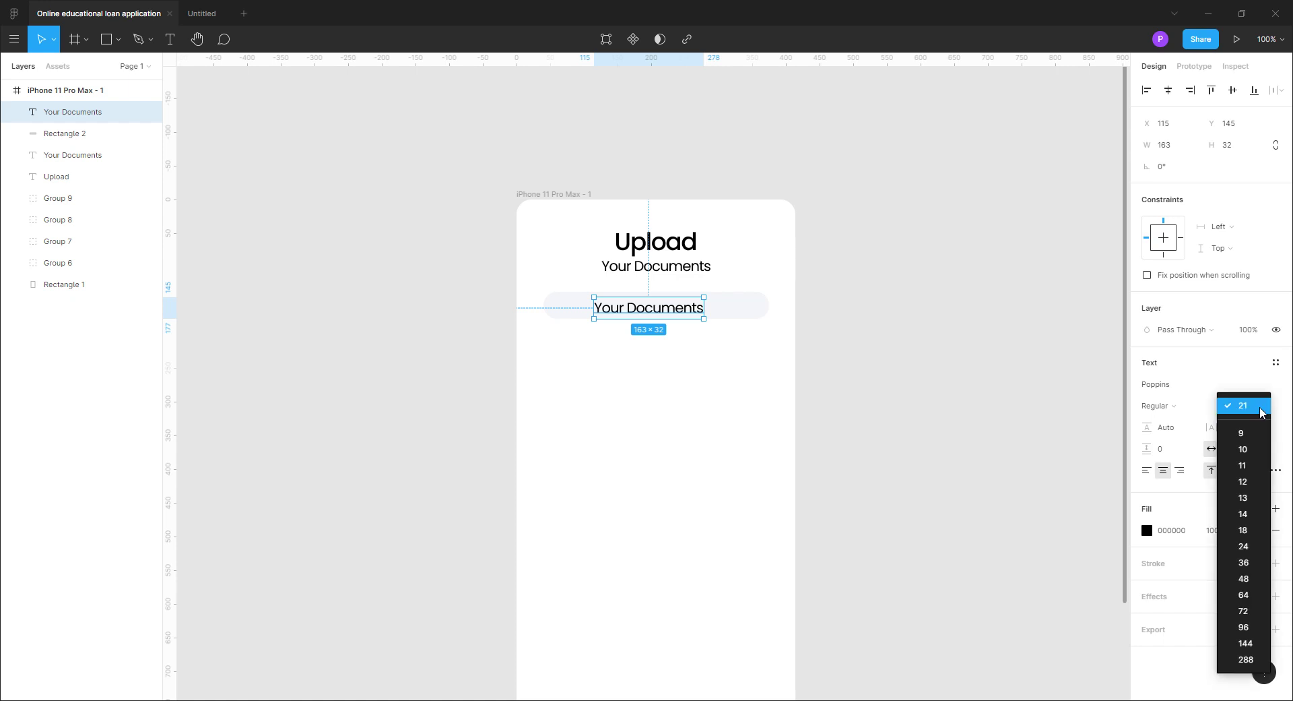
left_click(1254, 513)
Replace the copied text in the field with "Upload your documents for loan approval"
double_click(671, 305)
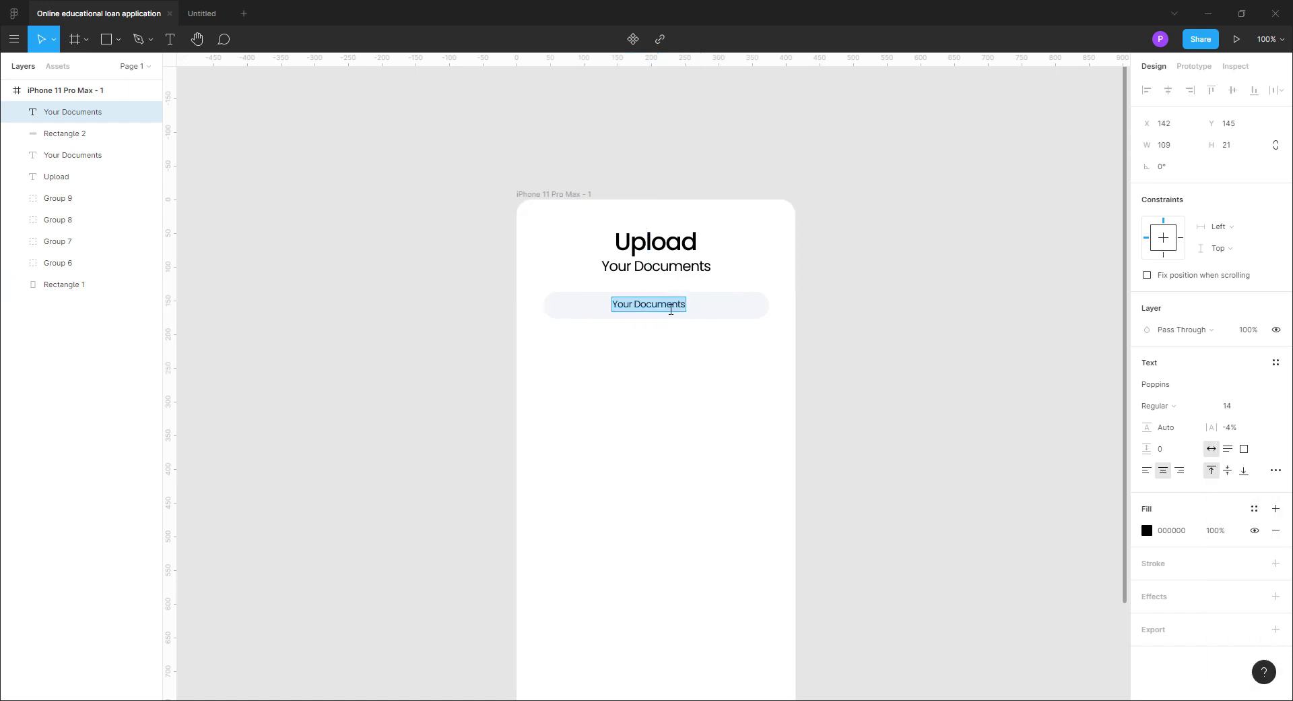
type("Upload you")
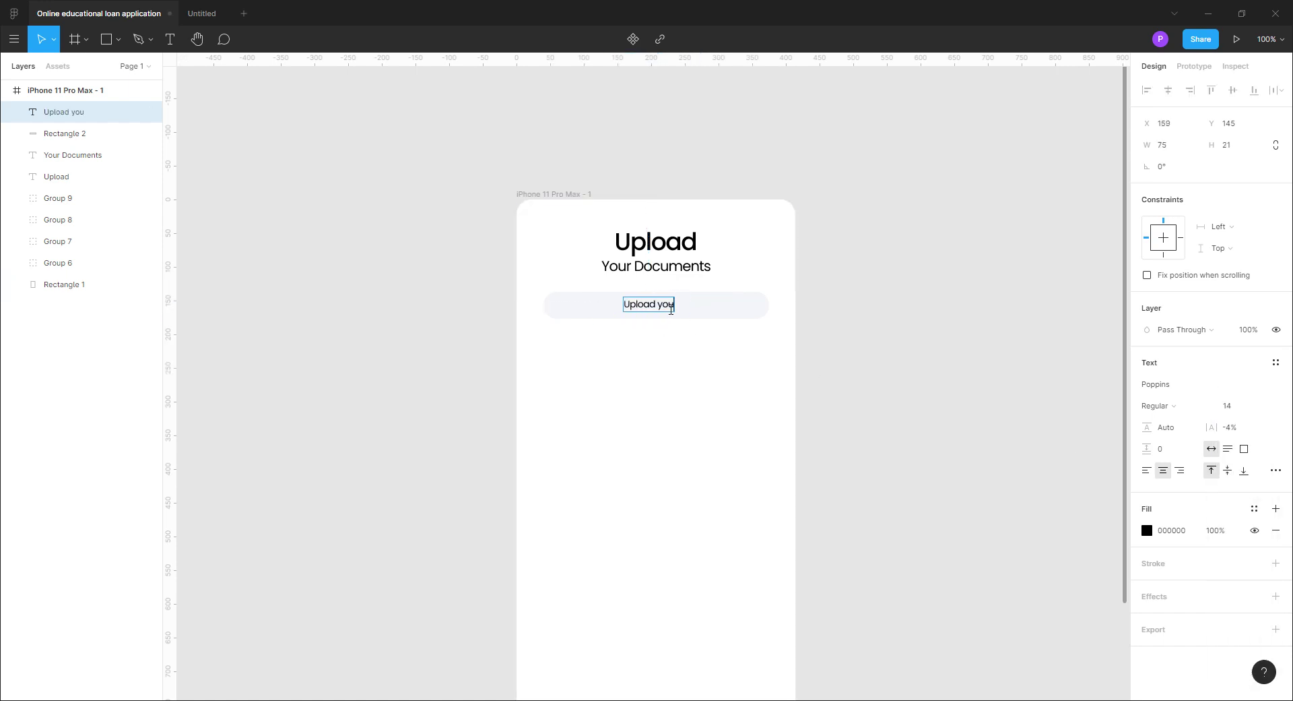
type("r documents")
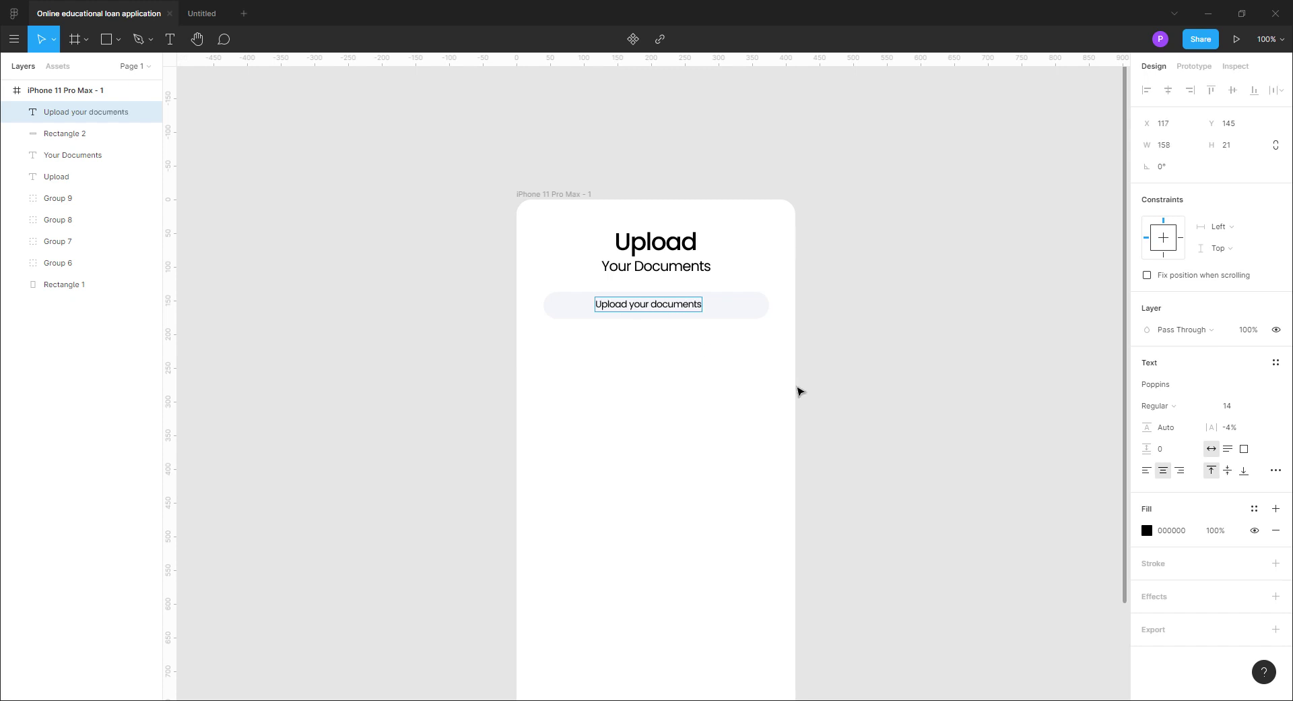
type(" for lo")
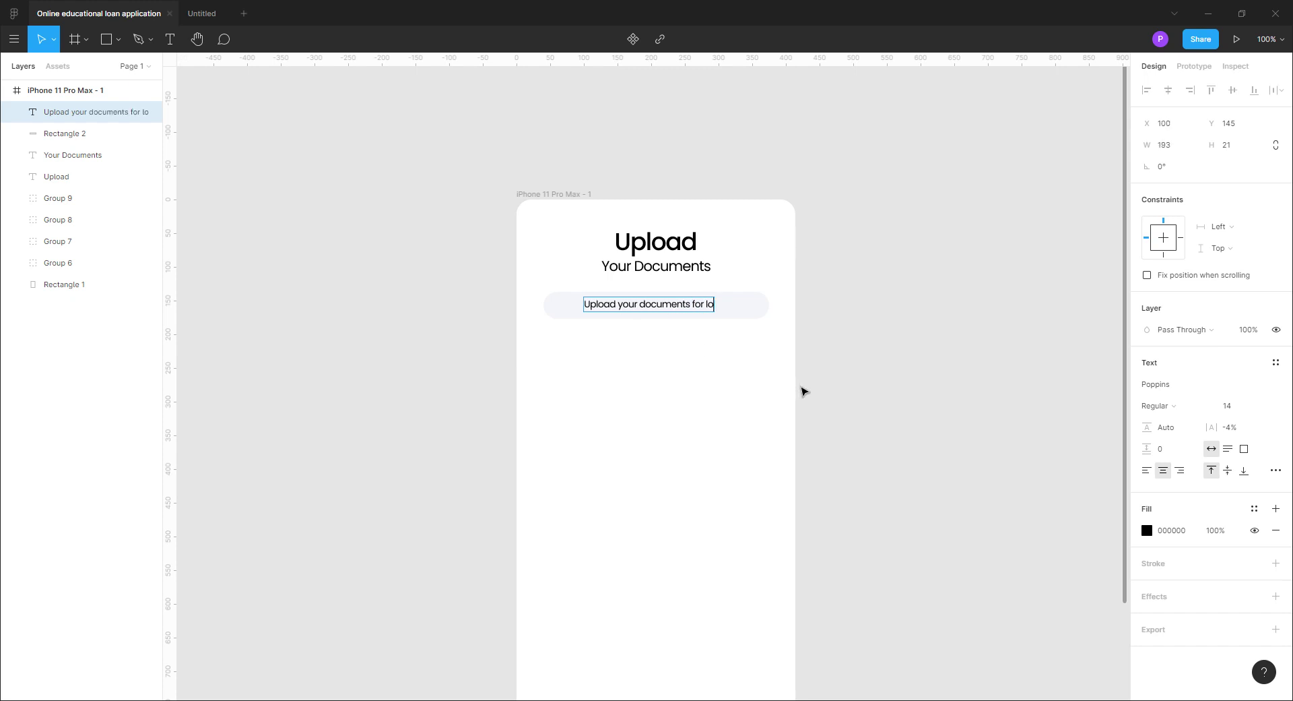
type("an approval")
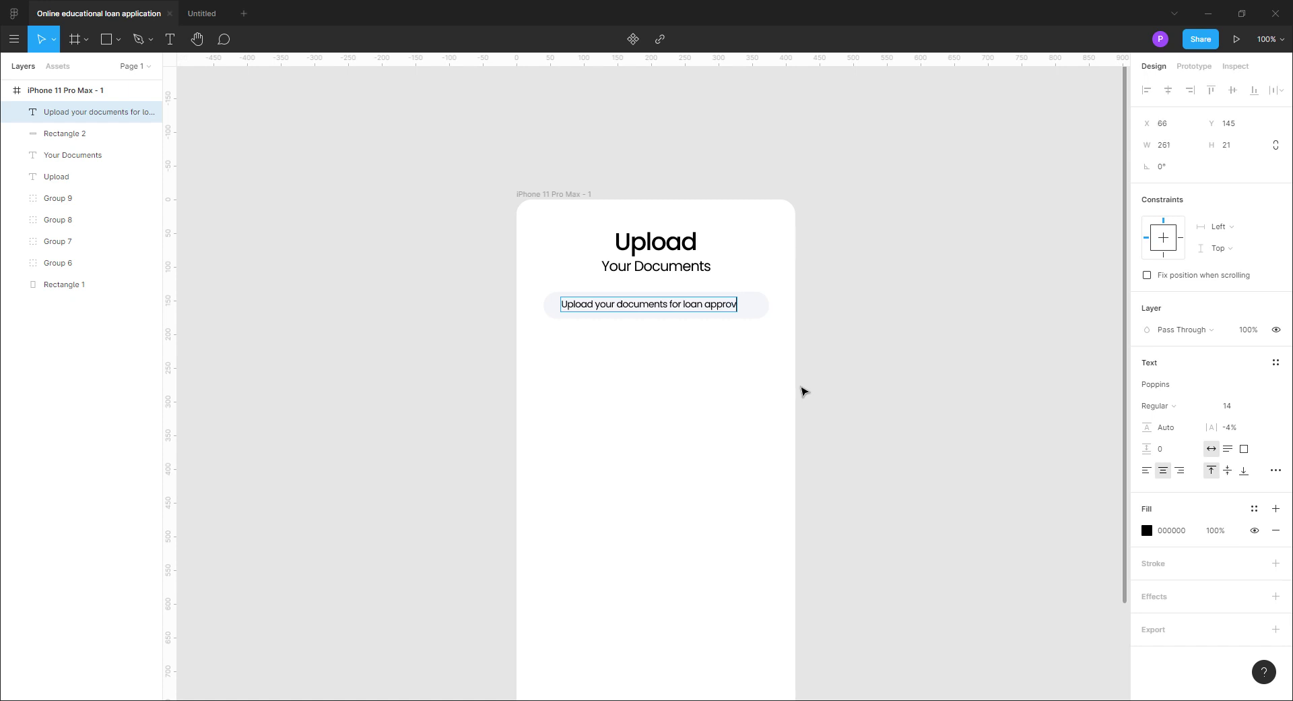
key("Escape")
Align the "Upload your documents for loan approval" text and the rounded field on their horizontal centres
left_click(766, 315, "shift")
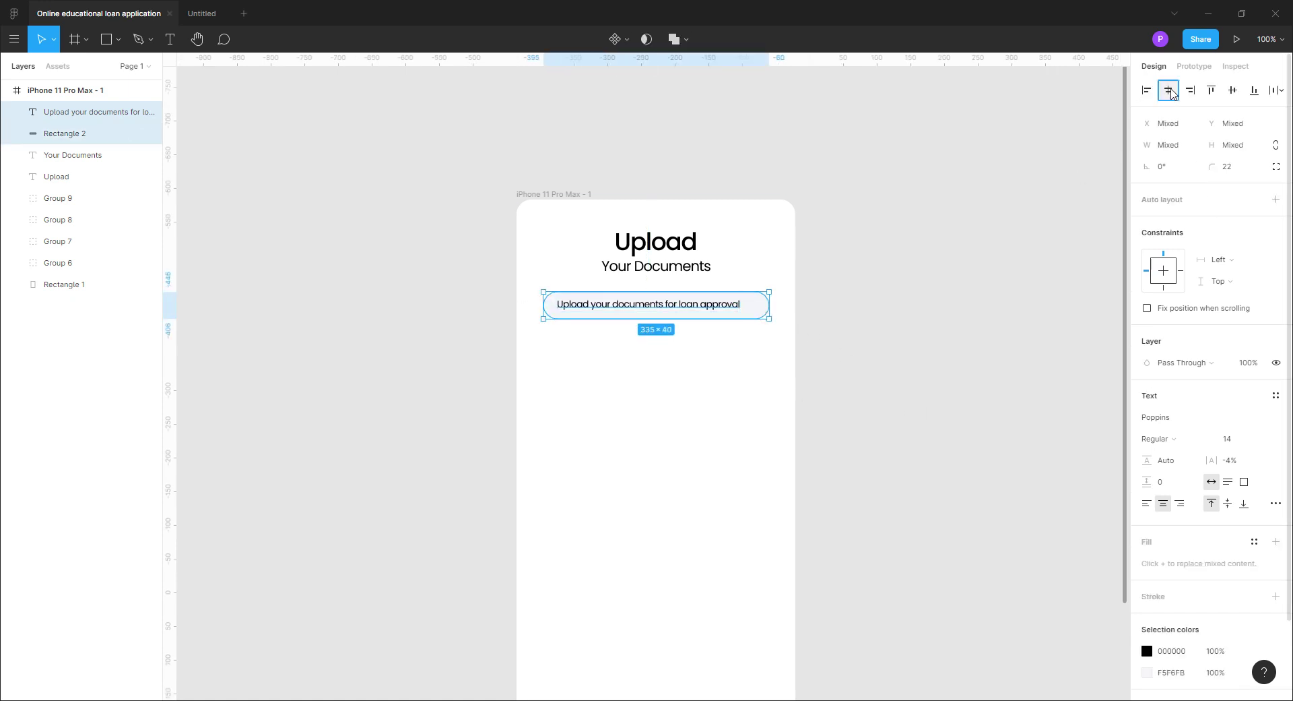
left_click(1168, 89)
left_click(947, 378)
Draw a rectangle about 148 high below the rounded field and set its width to 335
left_click_drag(663, 572, 690, 460)
scroll(912, 419, "up", 2)
key("r")
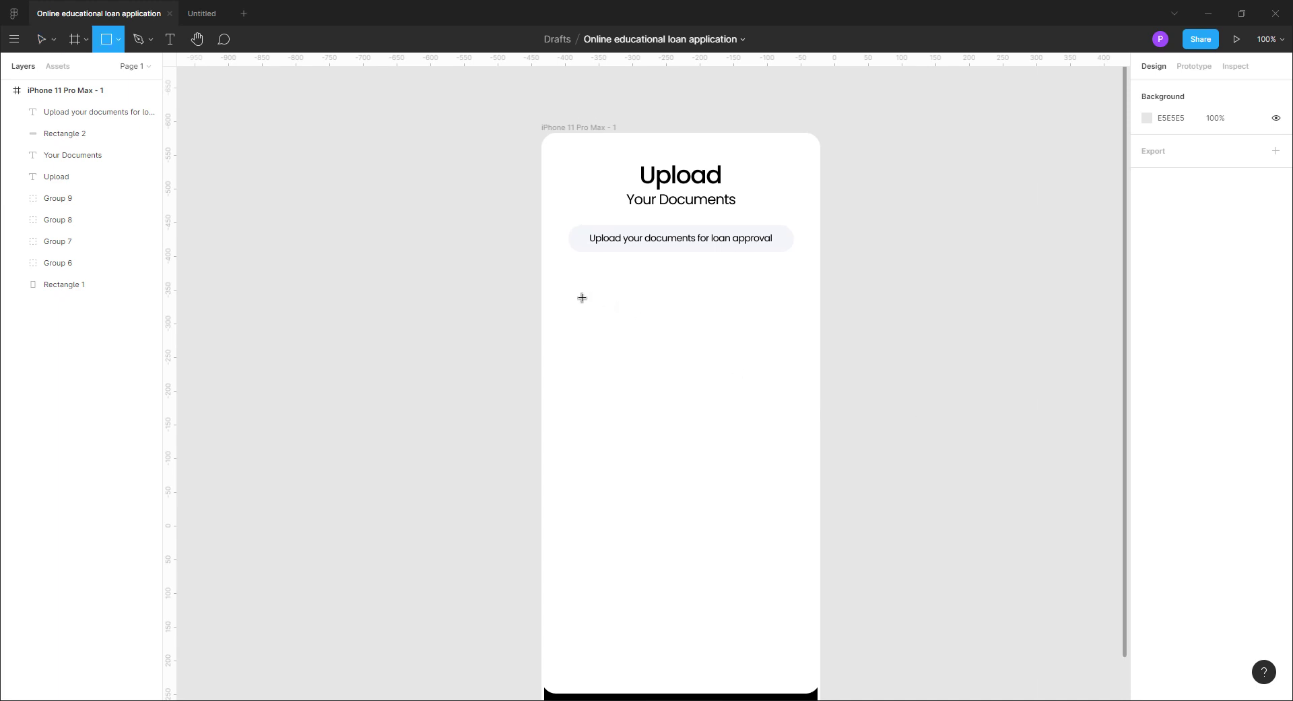
left_click_drag(572, 287, 789, 386)
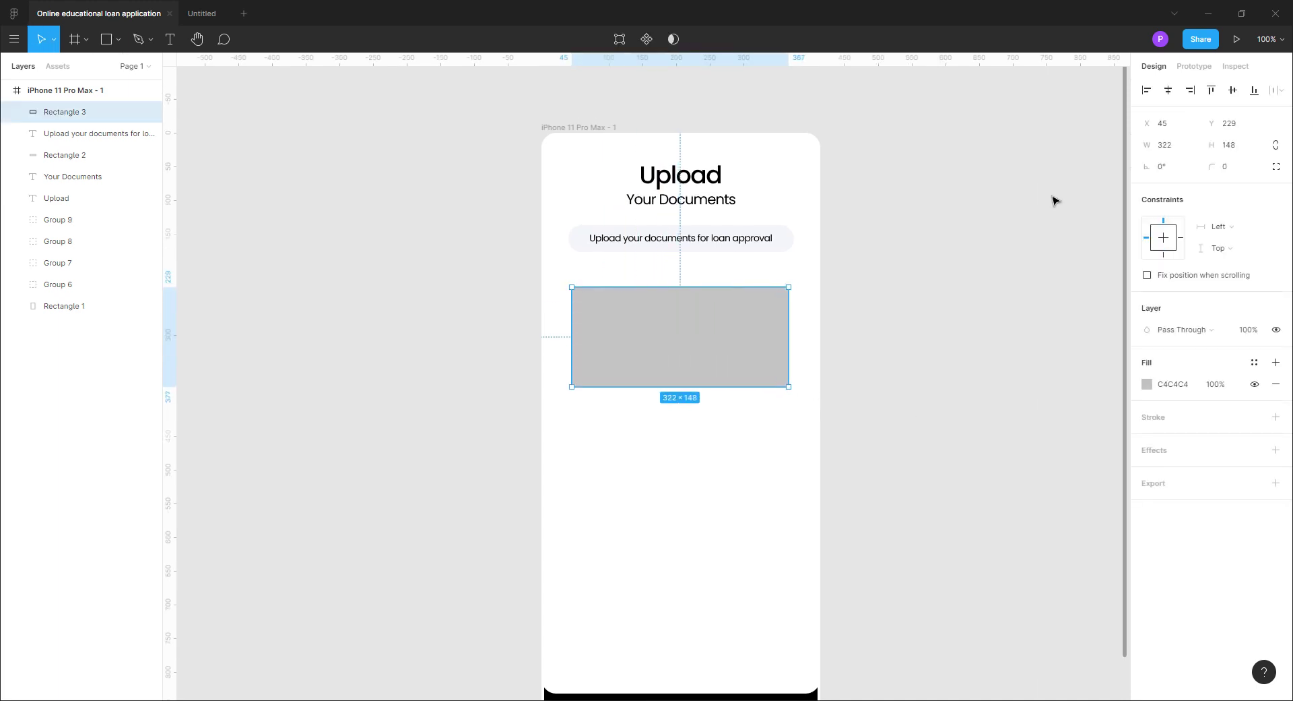
left_click(1173, 153)
type("335")
key("Return")
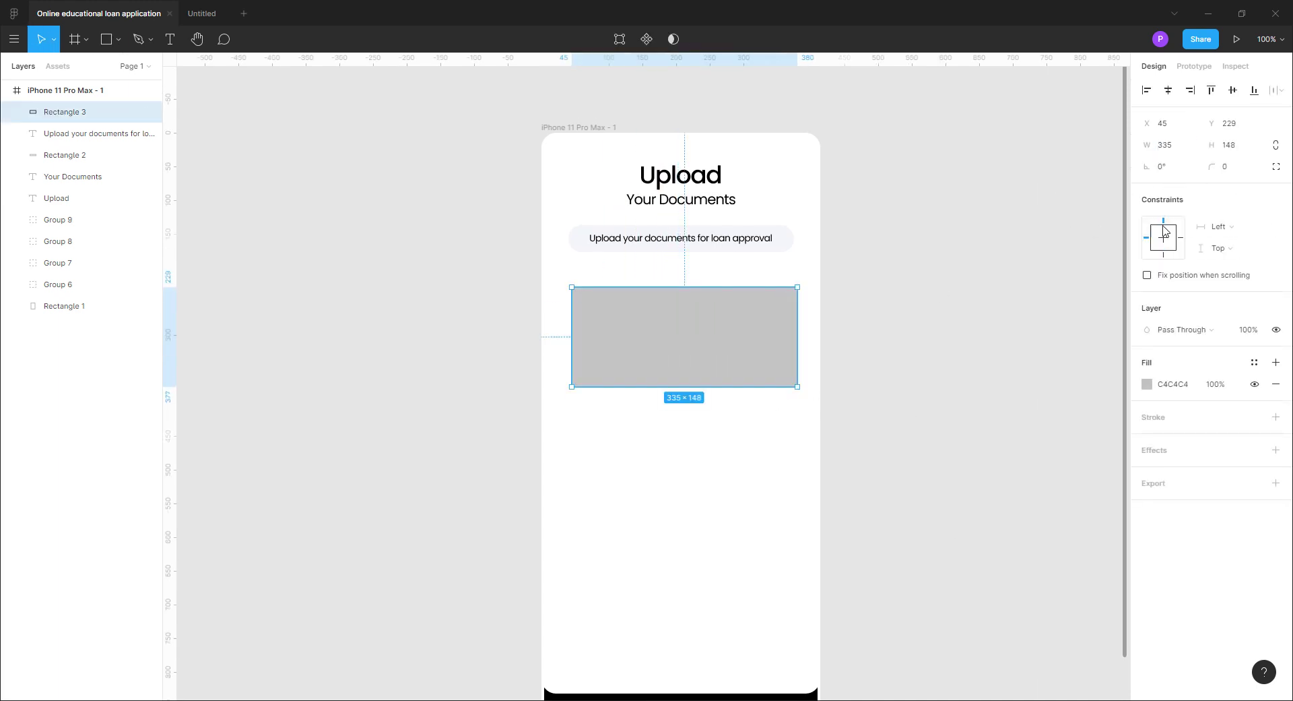
Fill the new rectangle with the F5F6FB colour sampled from the rounded field
left_click(1148, 384)
left_click(985, 547)
left_click(789, 251)
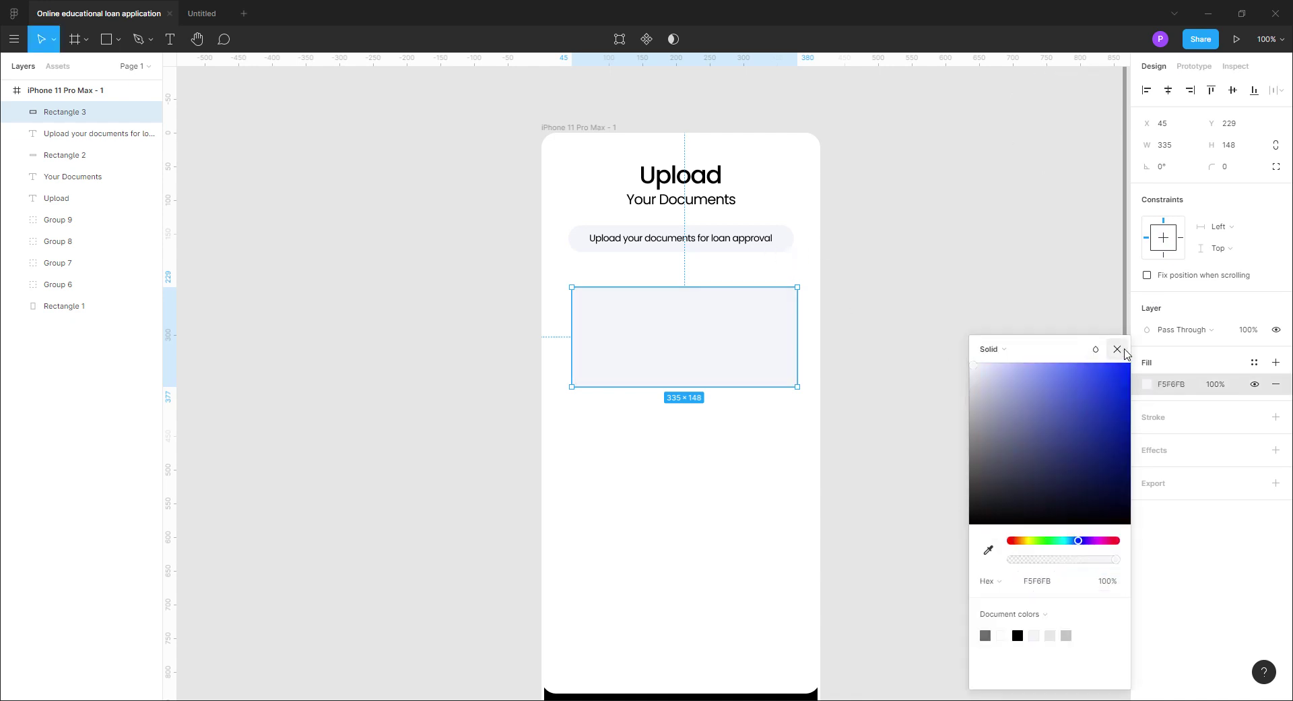
left_click(875, 432)
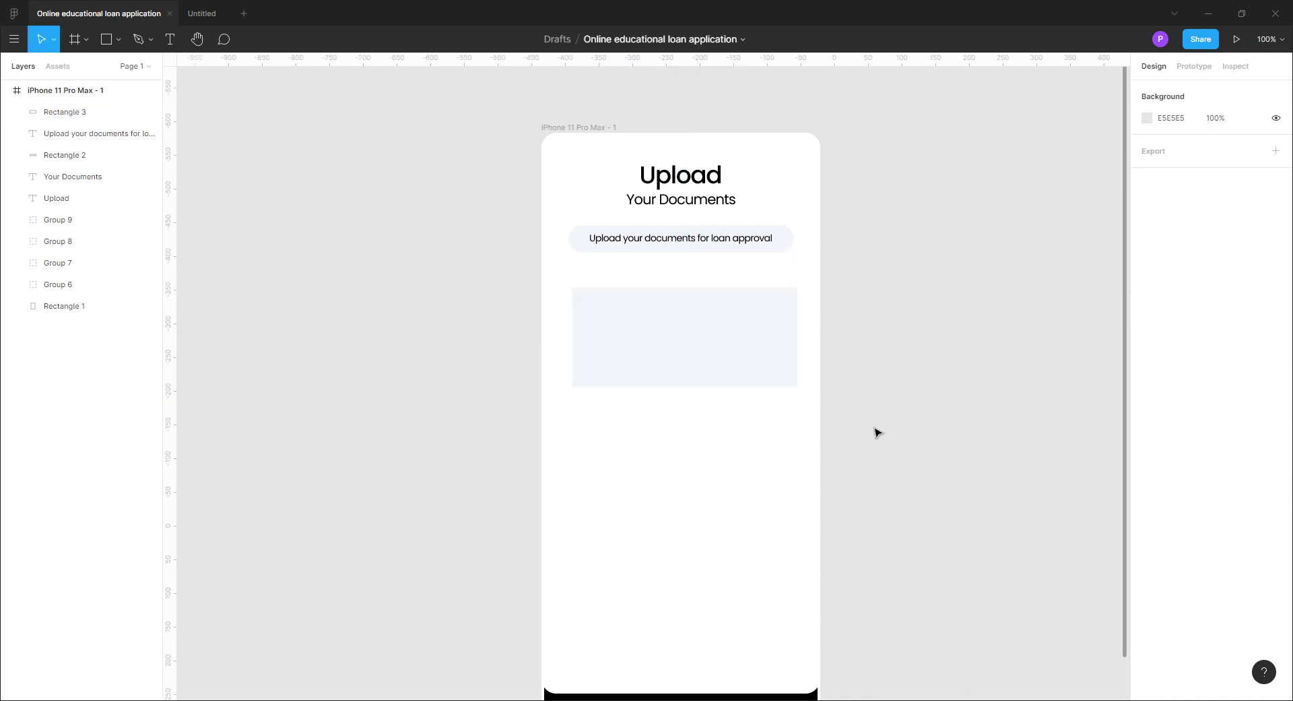
Set the large rectangle's height to 139 and its corner radius to 12
left_click(745, 373)
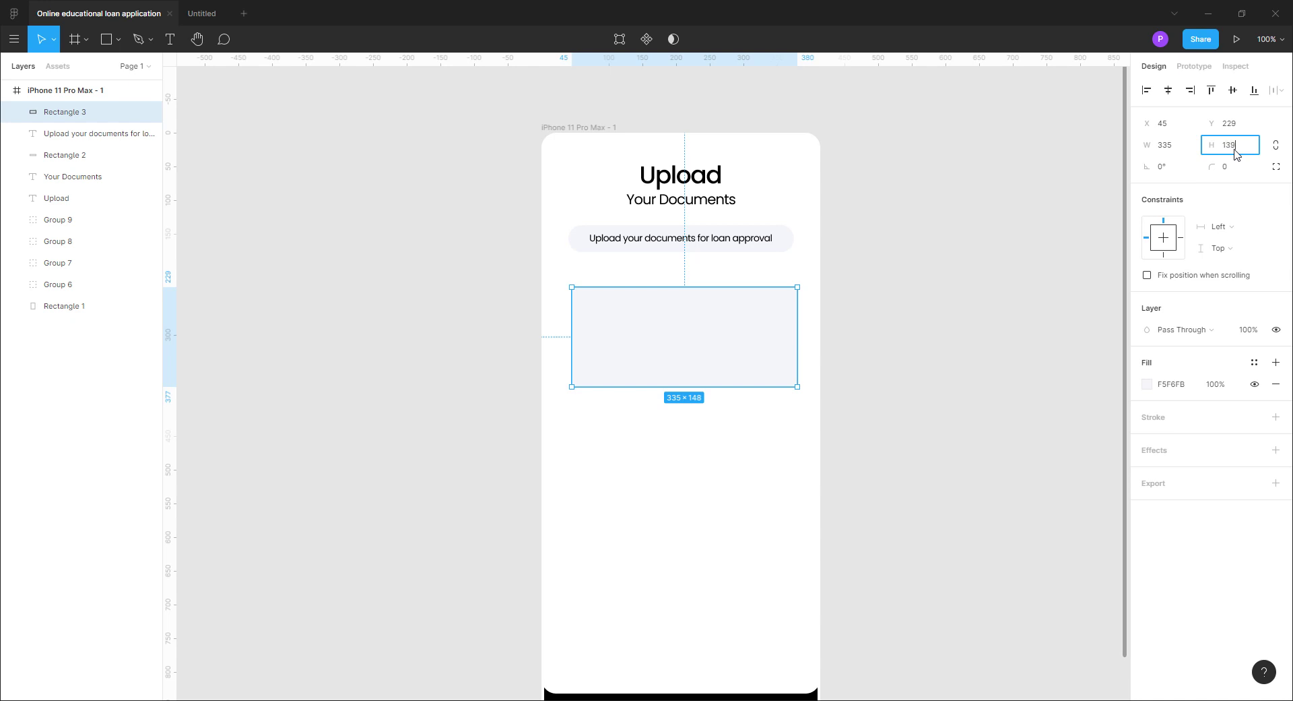
left_click(1237, 153)
type("139")
key("Return")
key("Return")
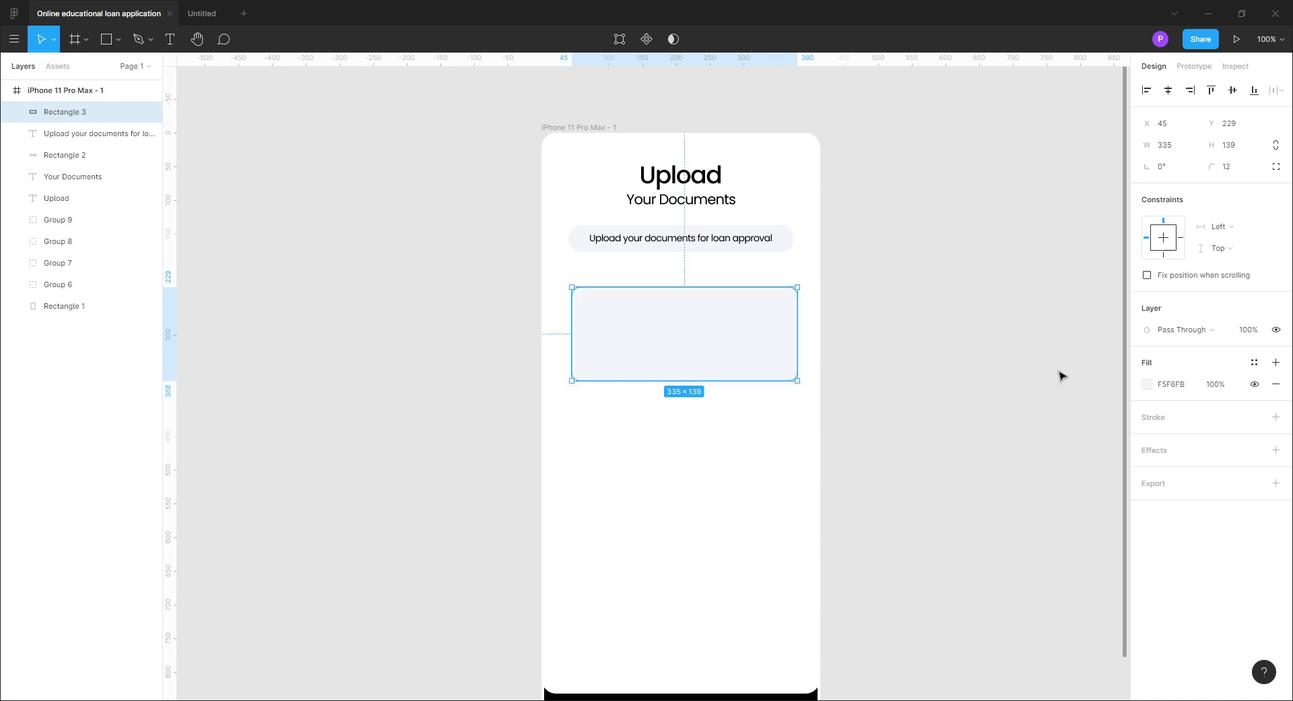
left_click(980, 419)
Move the large rectangle to X 40, Y 214, lined up under the rounded field
left_click(672, 353)
mouse_move(717, 321)
left_mouse_down()
mouse_move(710, 341)
mouse_move(727, 340)
mouse_move(714, 324)
left_mouse_up()
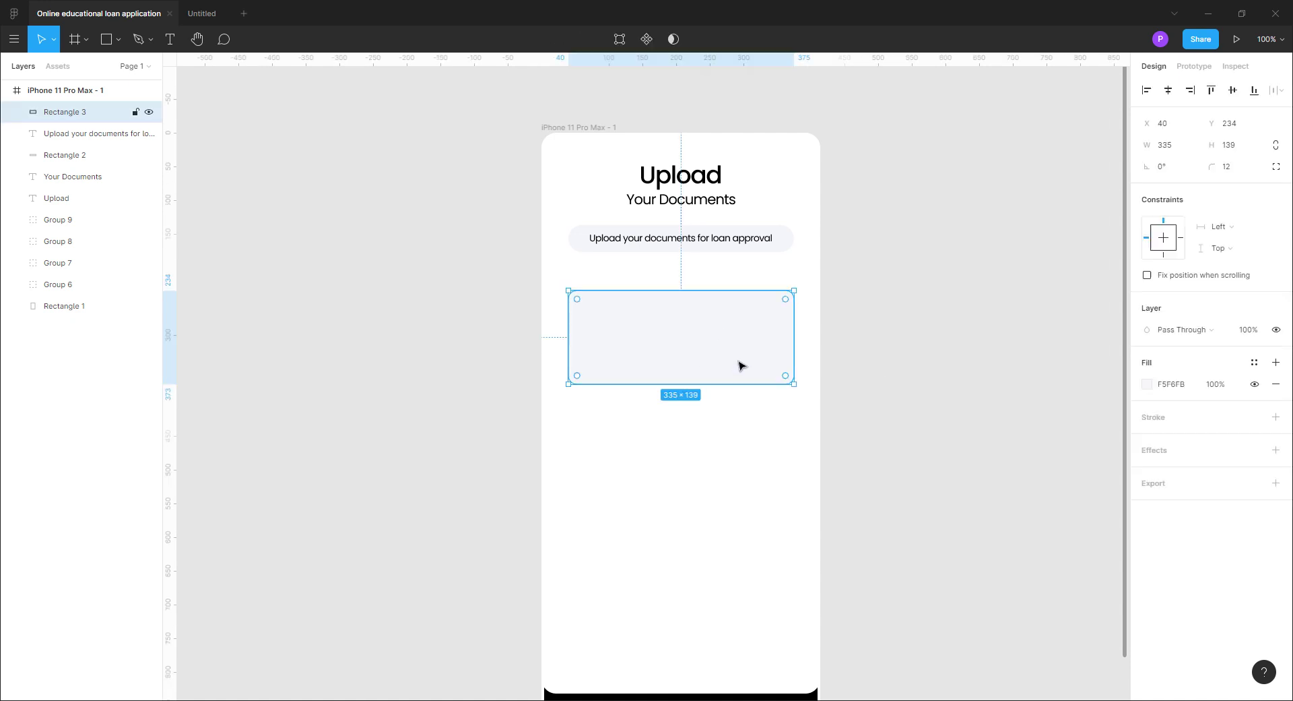
left_click_drag(742, 366, 742, 353)
Add a black 1-wide stroke to the large rectangle with a dash pattern of 2, 5
left_click(1276, 417)
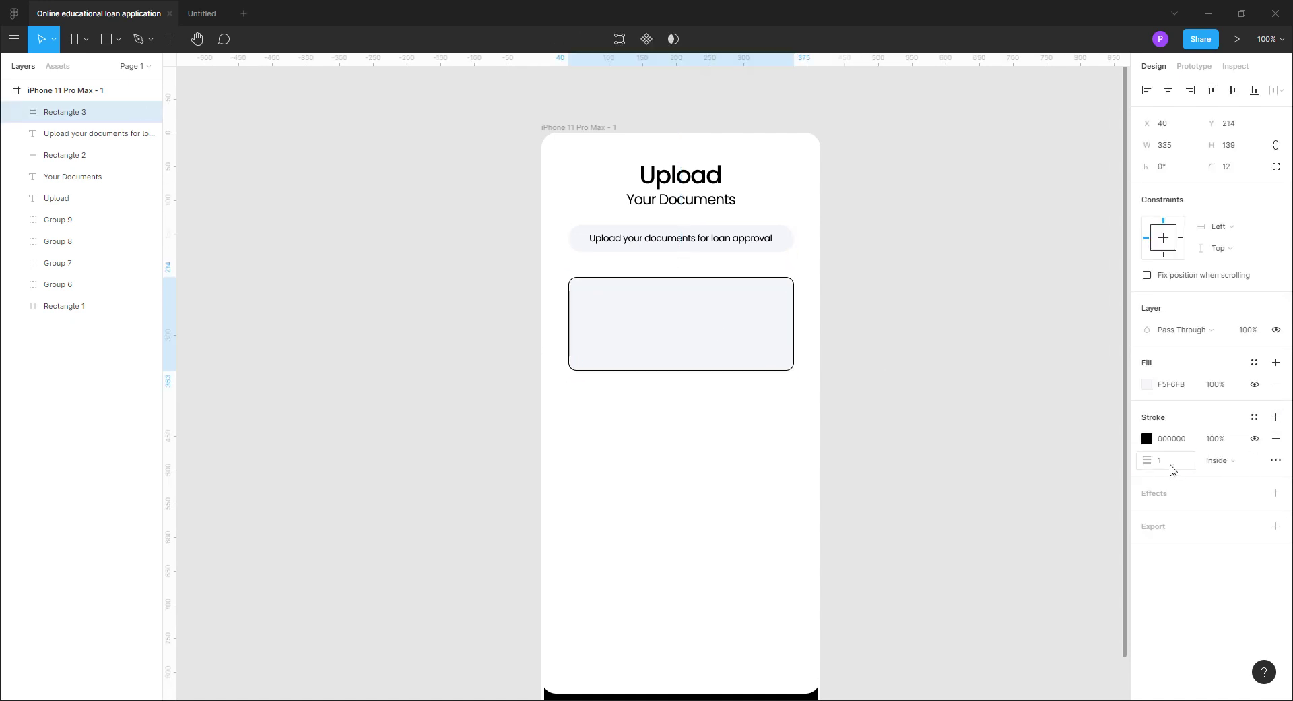
left_click(1276, 460)
left_click(1025, 565)
type("2,")
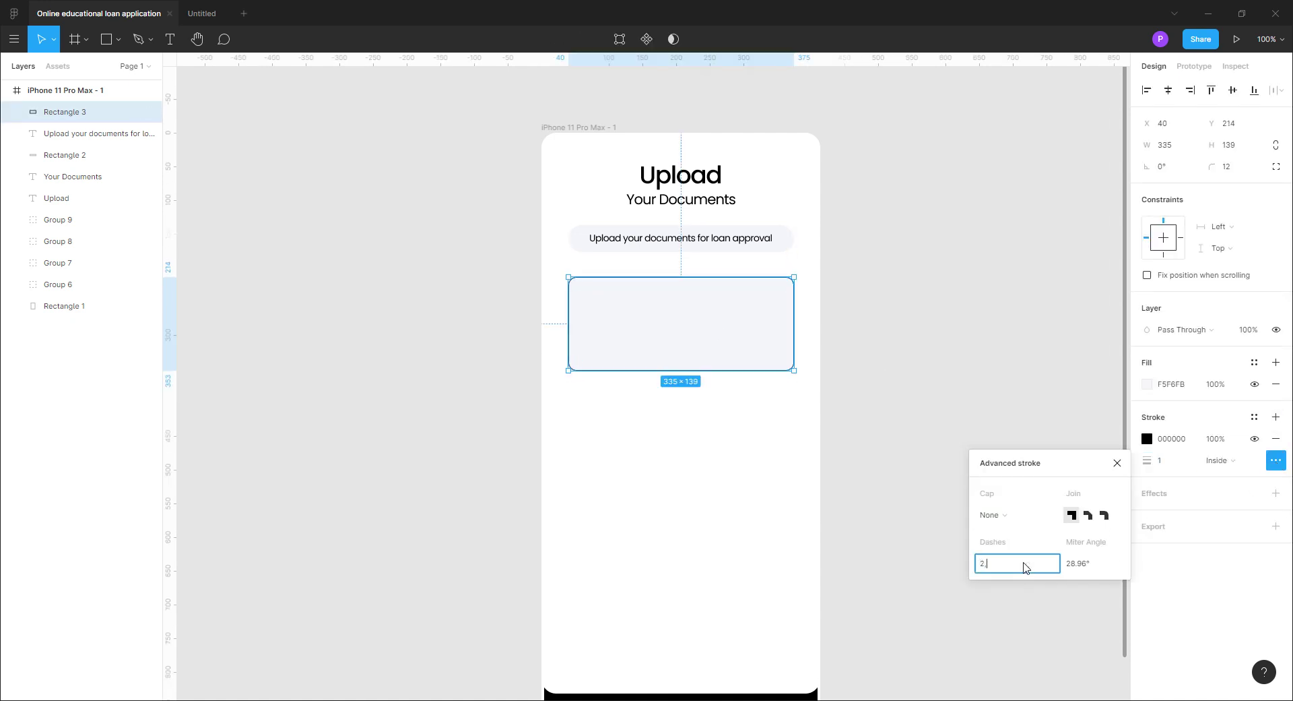
type("5")
key("Return")
left_click(1118, 462)
left_click(921, 425)
Draw a 41 × 41 circle inside the dashed rectangle and fill it with the rectangle's sampled F5F6FB colour
key("o")
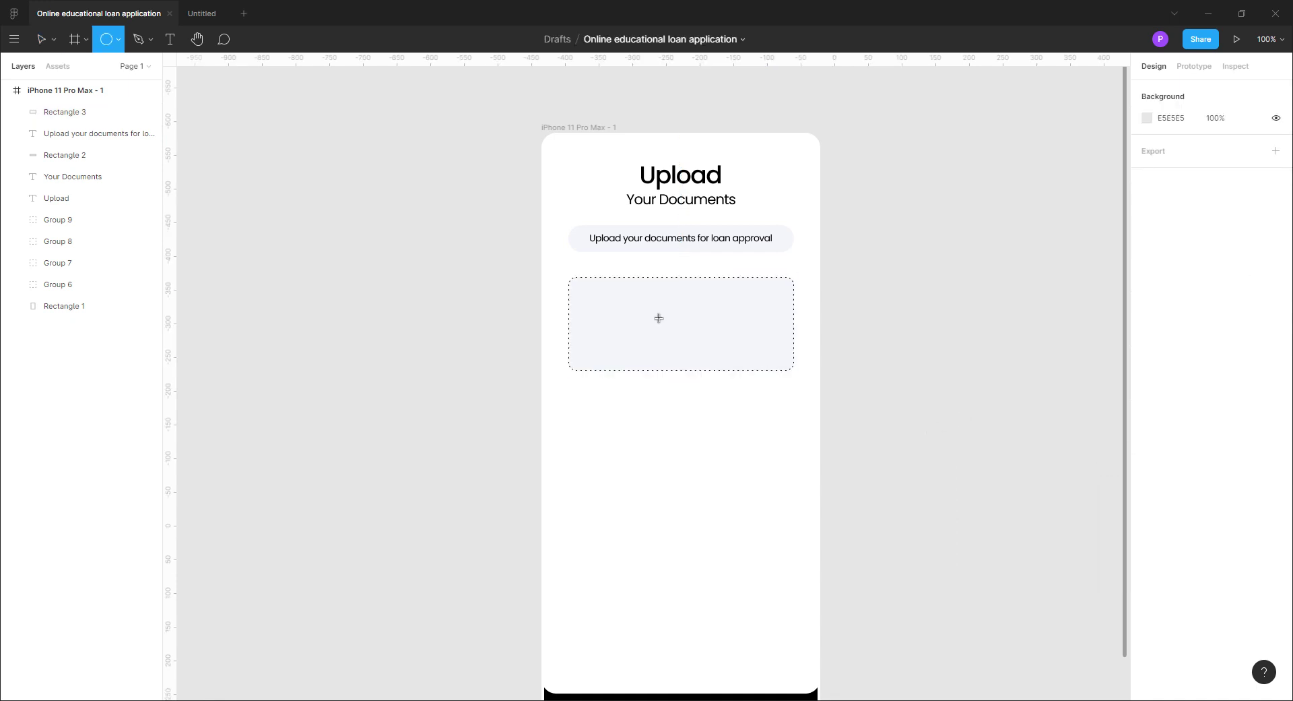
left_click_drag(649, 307, 676, 335)
left_click(1147, 384)
left_click(988, 549)
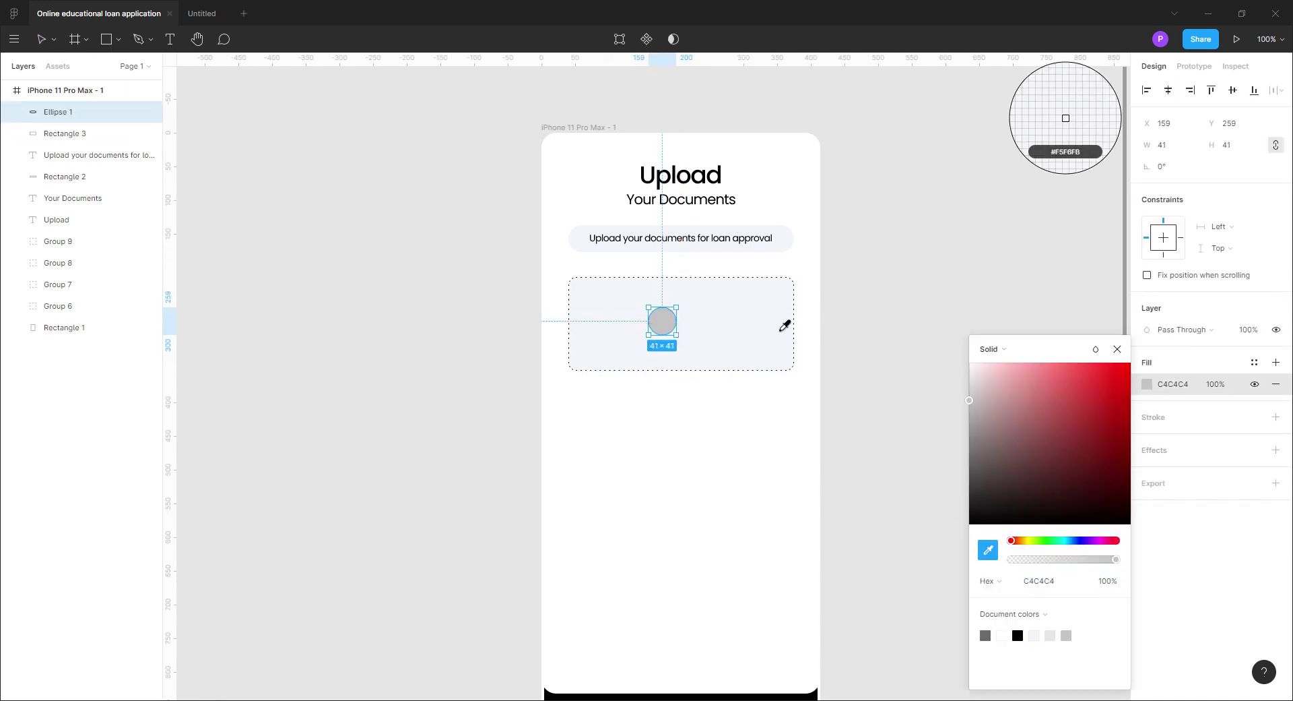
left_click(785, 325)
left_click(1117, 349)
Add a black 1-wide stroke to the circle with a dash pattern of 2, 5
left_click(1276, 417)
left_click(1276, 460)
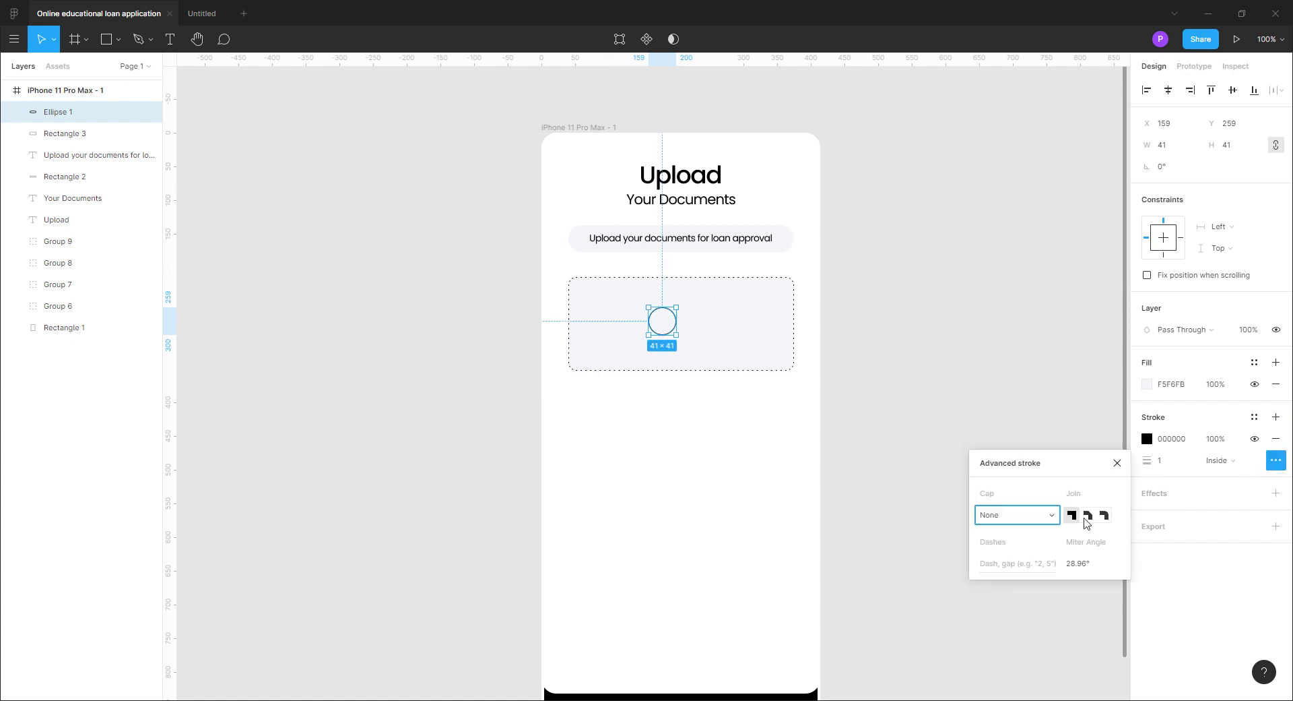
left_click(993, 515)
left_click(1011, 565)
type("2, 5")
key("Return")
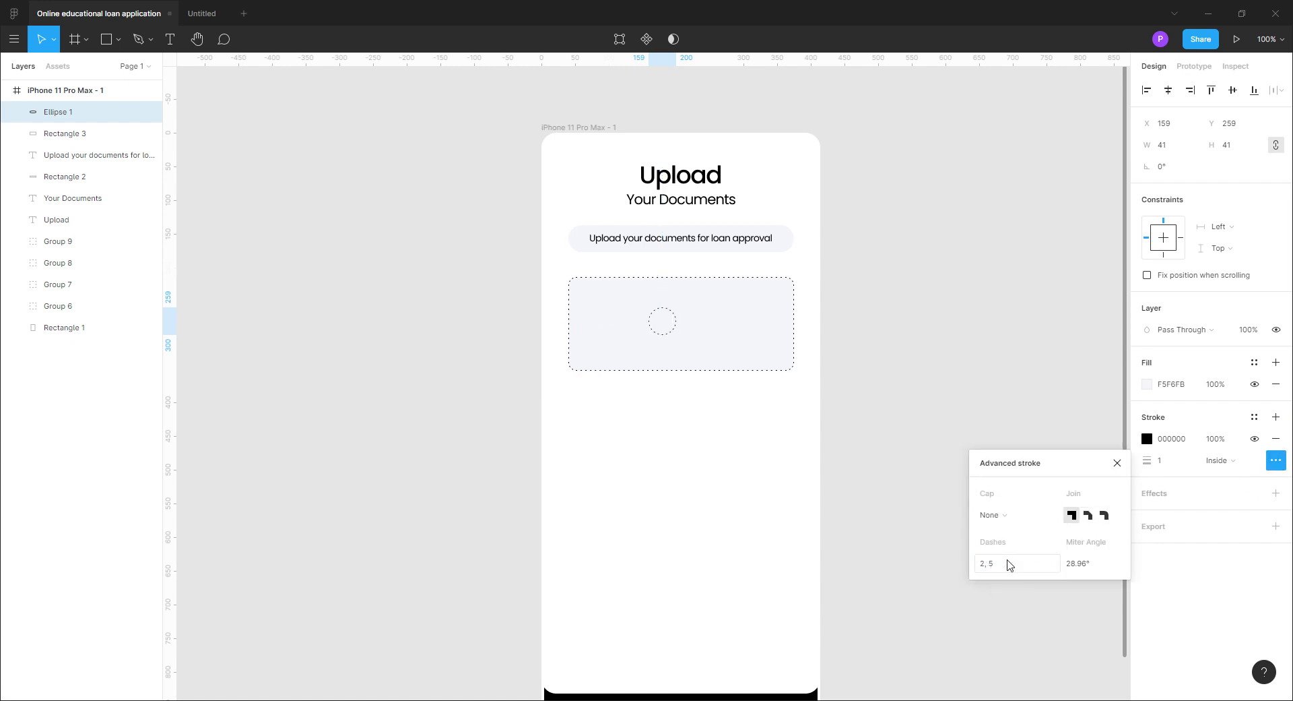
left_click(1117, 462)
Centre the dashed circle horizontally and vertically within the dashed rectangle
left_click(729, 331, "shift")
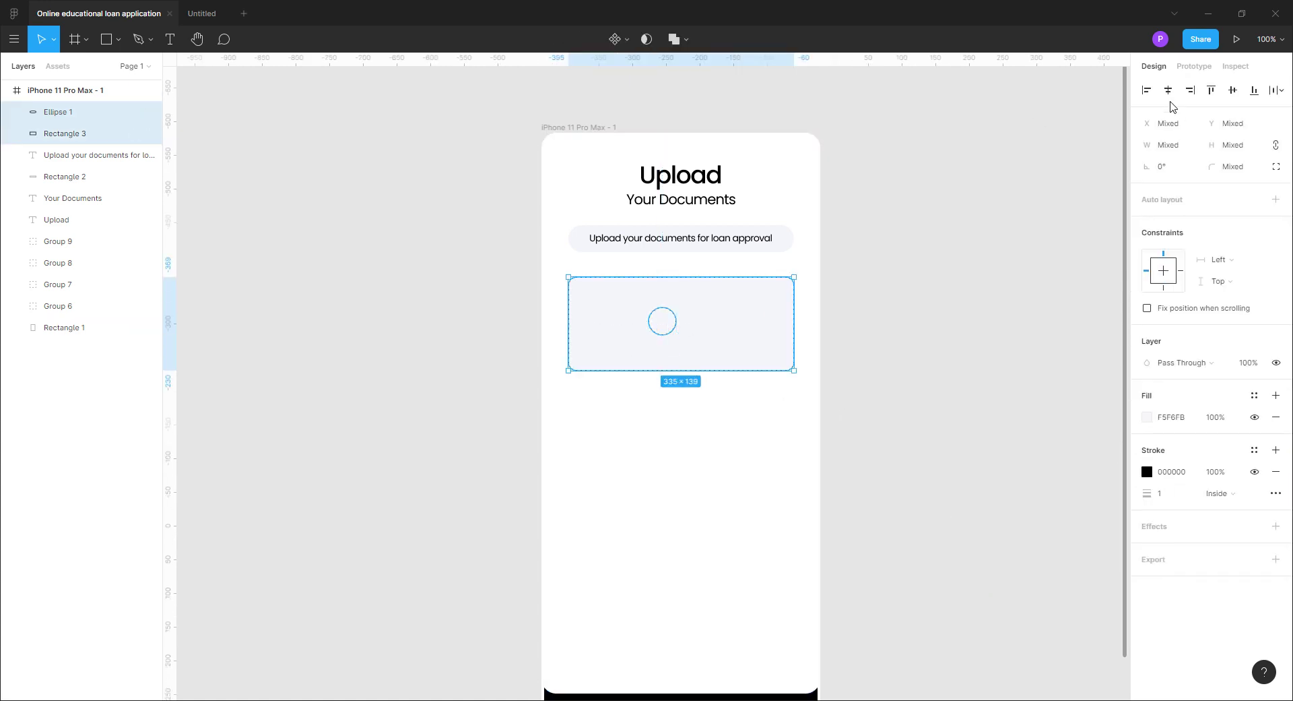
left_click(1168, 89)
left_click(1234, 93)
left_click(923, 366)
left_click(683, 328)
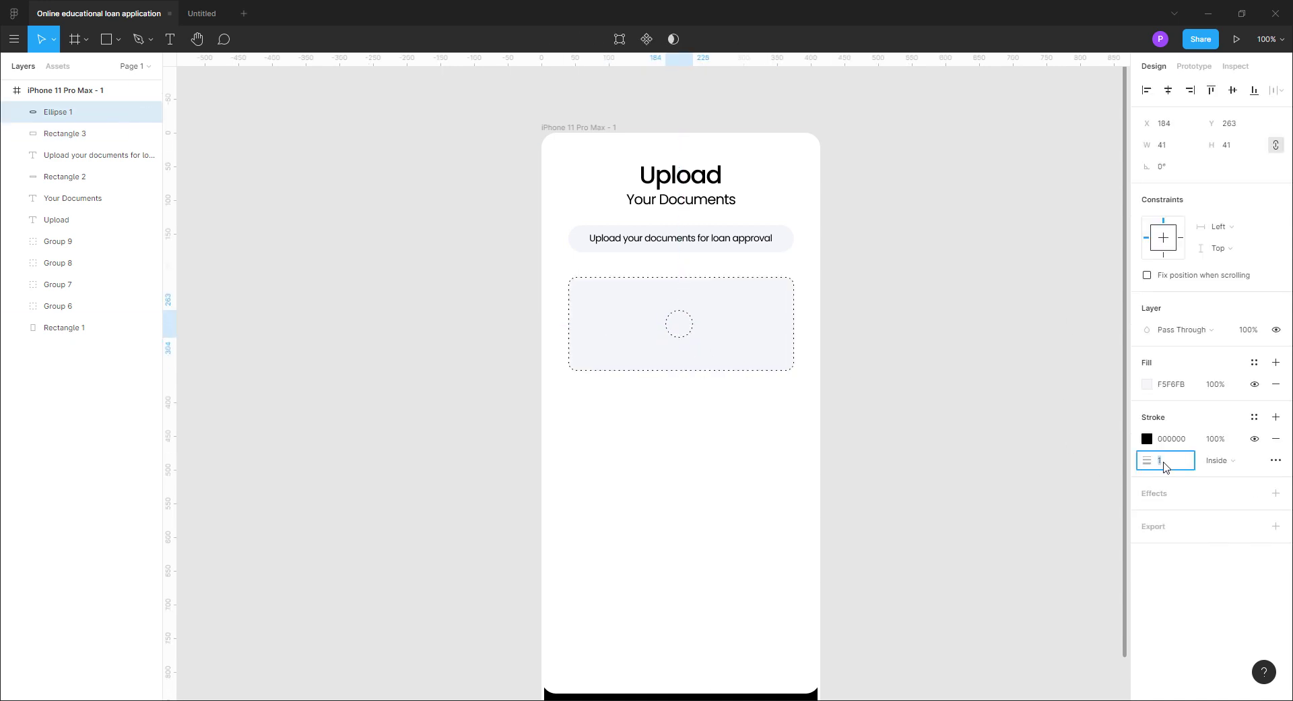
left_click(1002, 505)
Add a "+" text in the dashed circle, formatted in SemiBold at size 25
key("t")
left_click(685, 327)
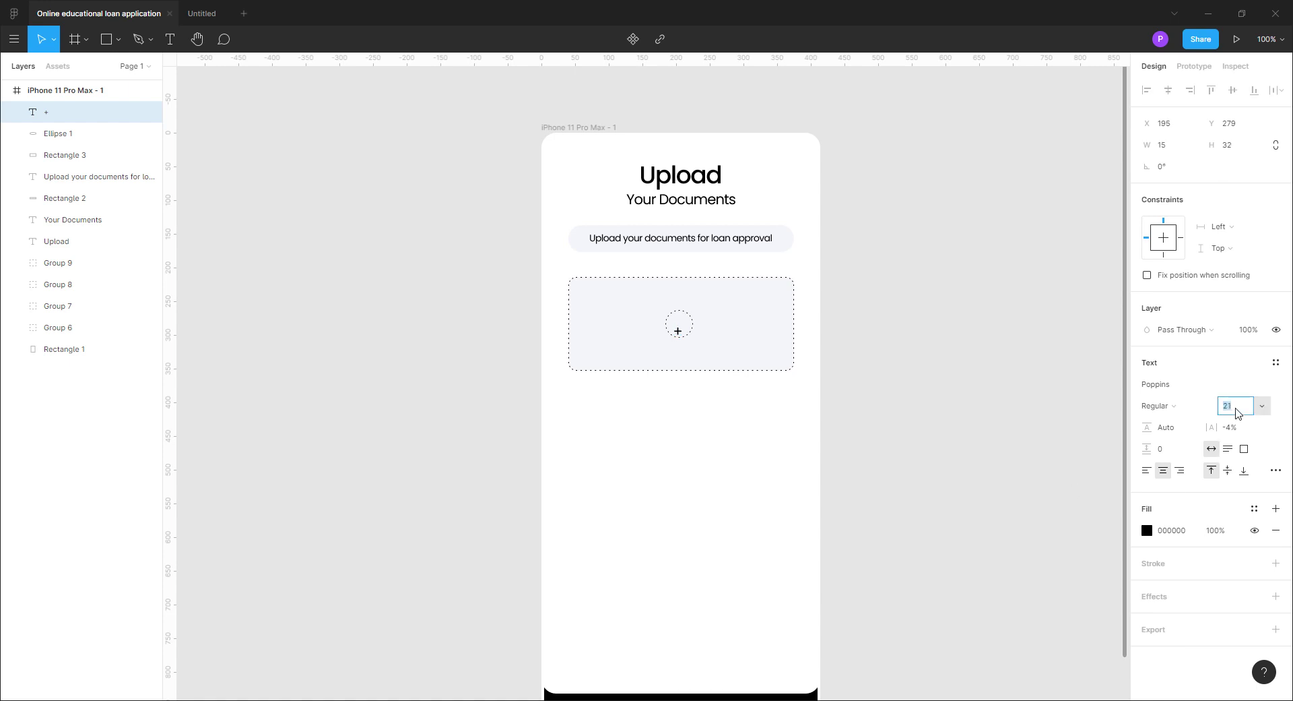
left_click(1159, 405)
left_click(1185, 453)
left_click(1180, 406)
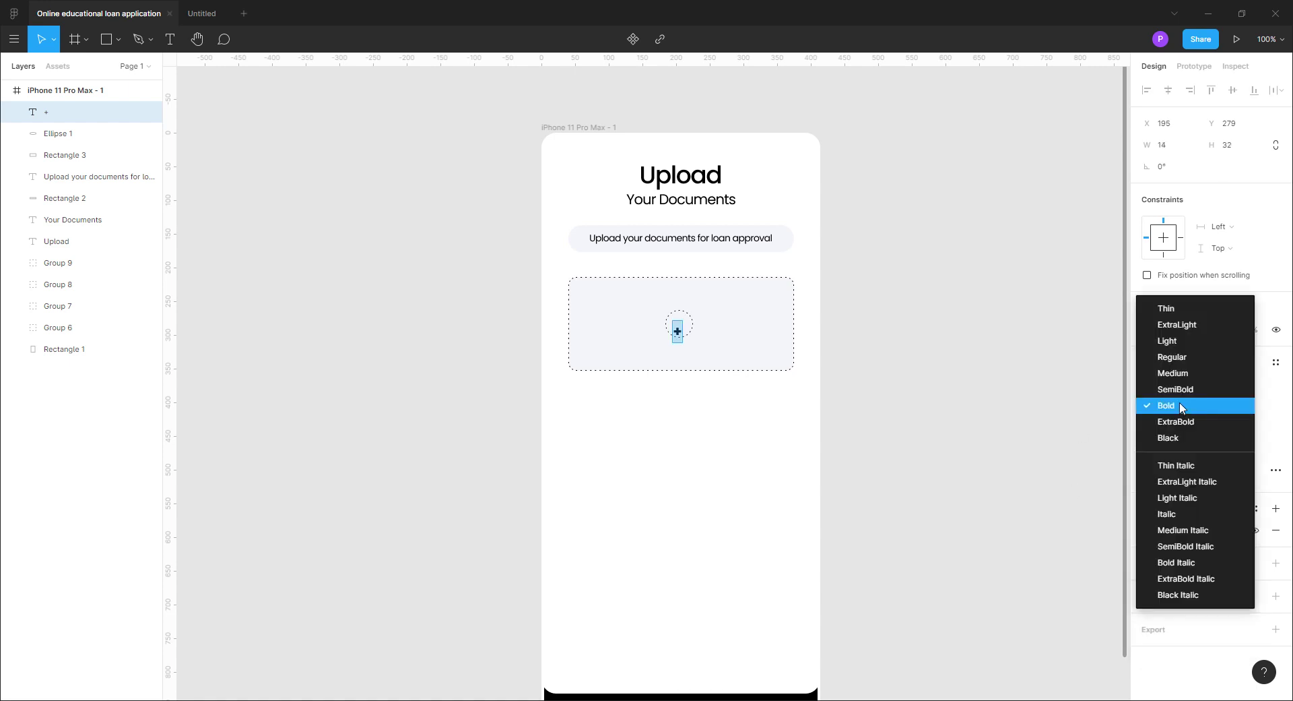
left_click(1179, 389)
left_click(1236, 406)
type("25")
key("Return")
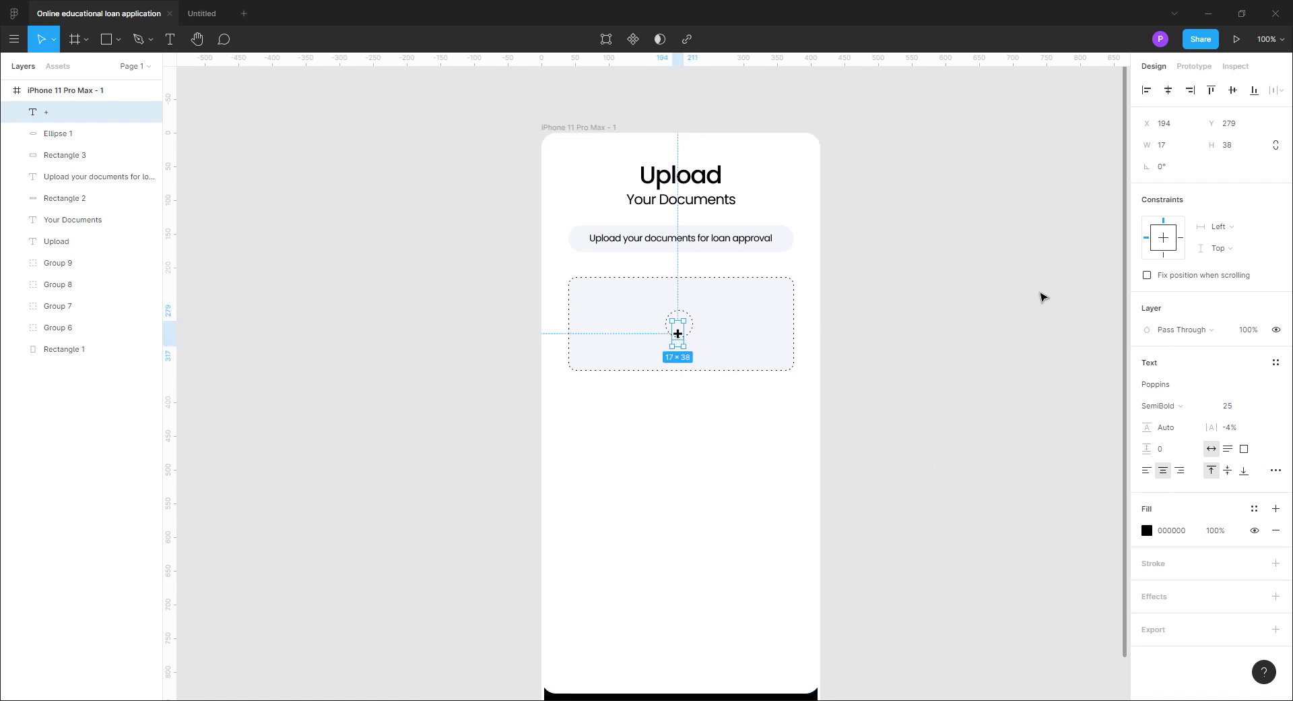
Nudge the "+" sign to X 196, Y 264 so it sits centred in the dashed circle
key("shift+Up")
key("Up")
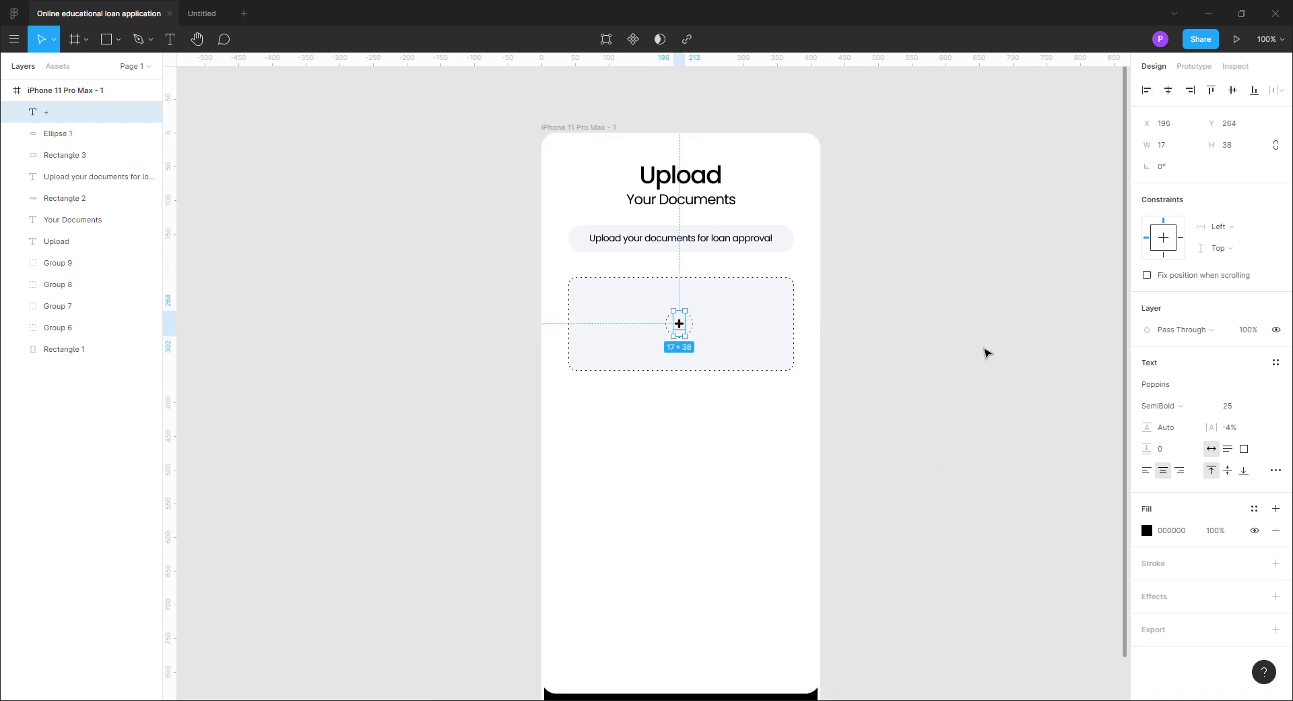
left_click(892, 455)
Draw a rectangle about 335 × 46 below the dashed upload box, matching the box's side edges
left_click_drag(671, 573, 733, 499)
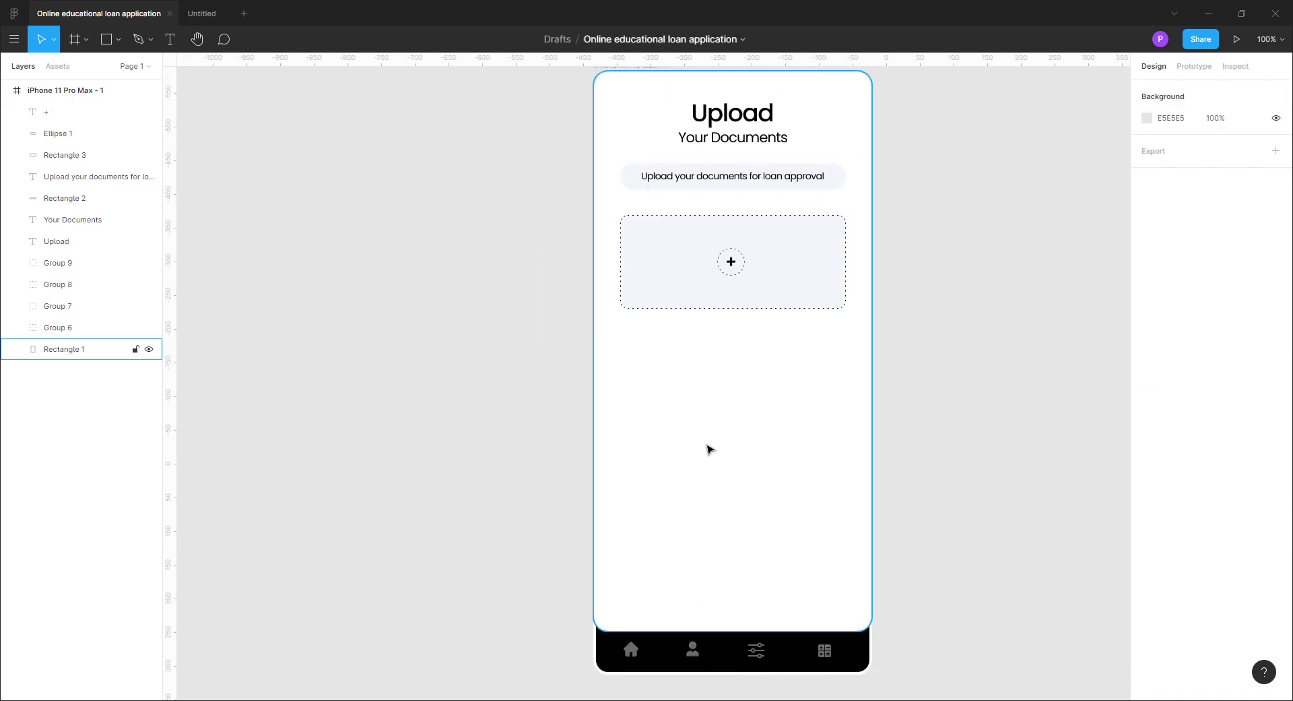
key("r")
mouse_move(624, 334)
left_mouse_down()
mouse_move(860, 388)
mouse_move(847, 390)
left_mouse_up()
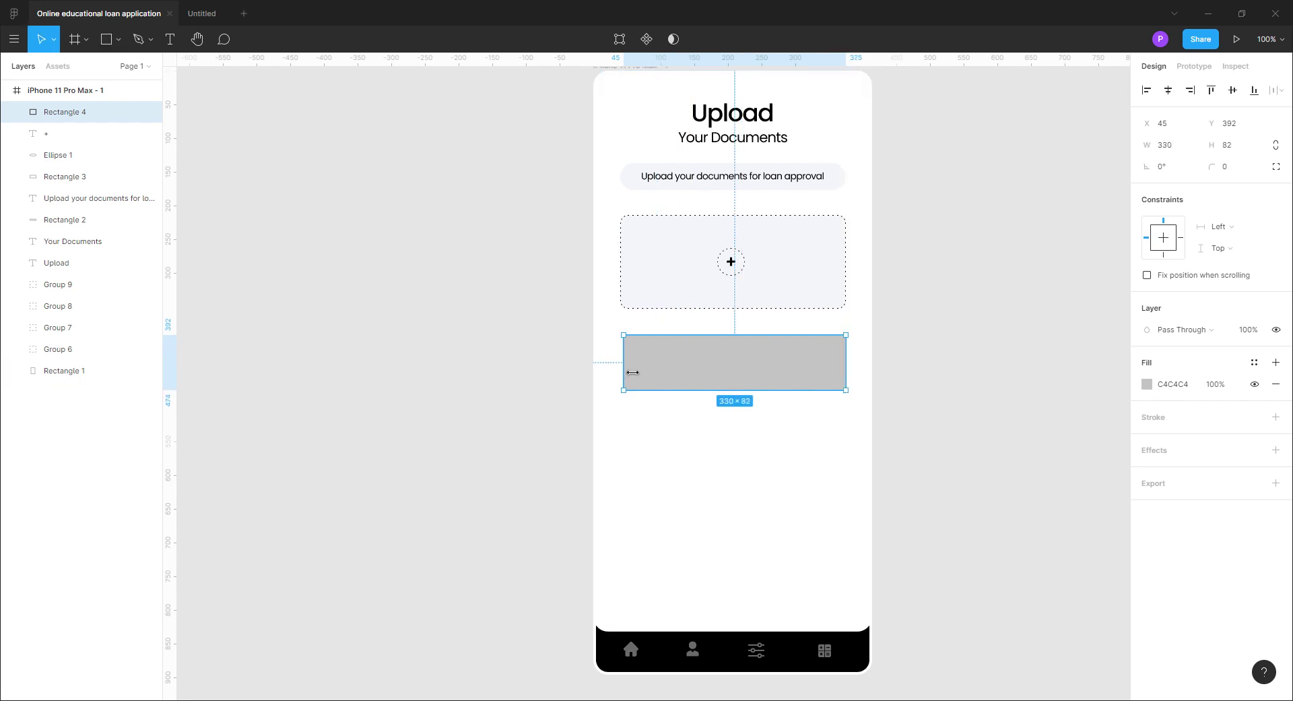
left_click_drag(625, 373, 631, 372)
left_click_drag(761, 403, 769, 377)
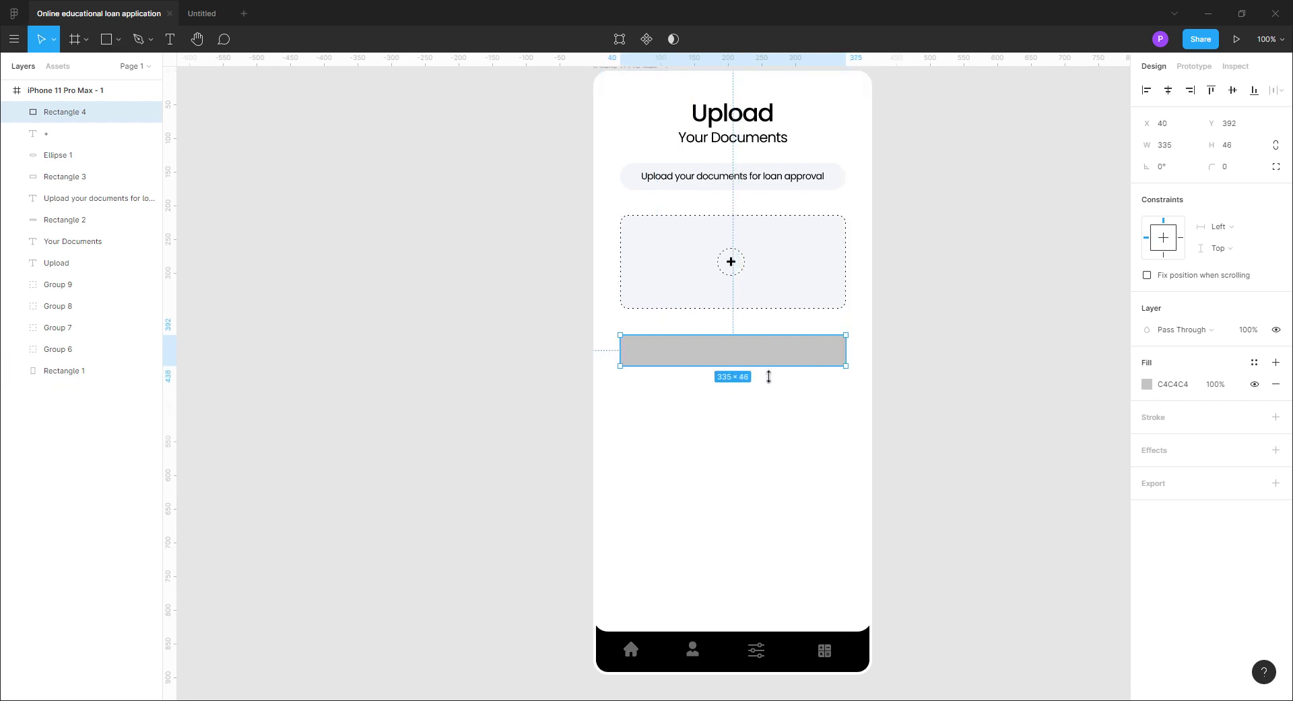
Set the grey rectangle's height to 52 and round its corners
type("2")
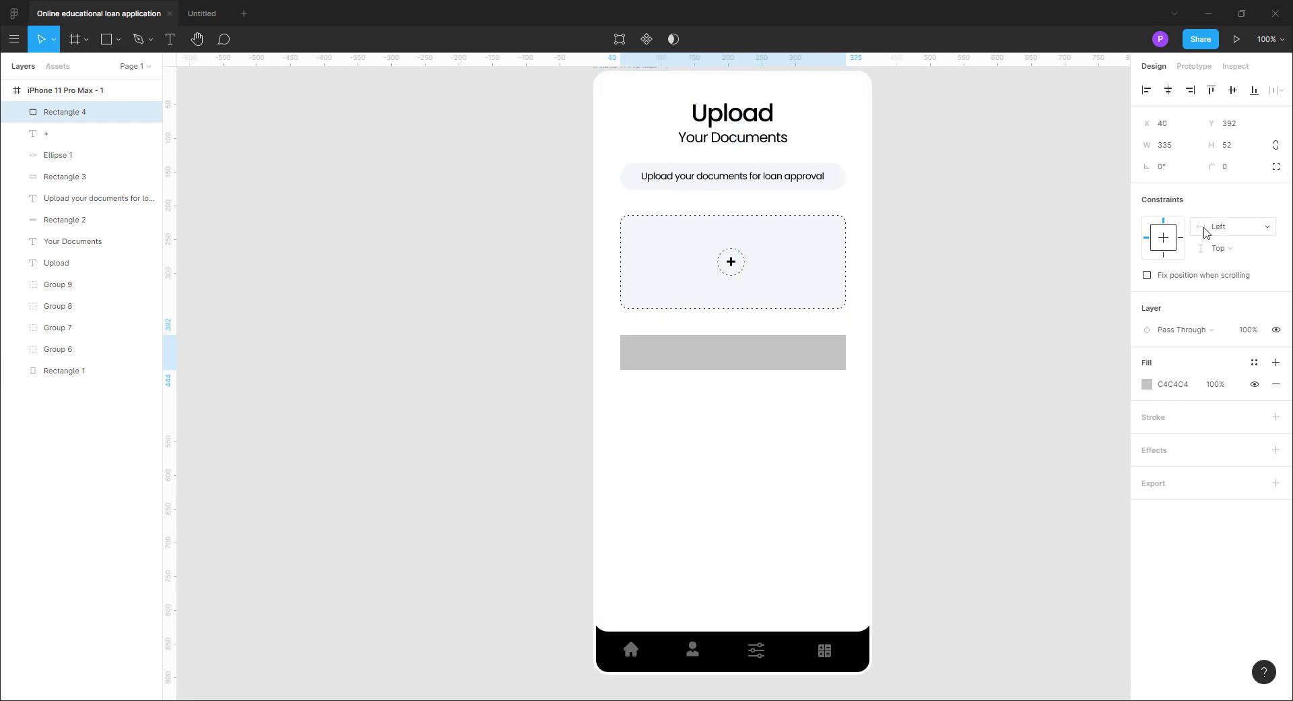
left_click(1234, 173)
left_click(1007, 370)
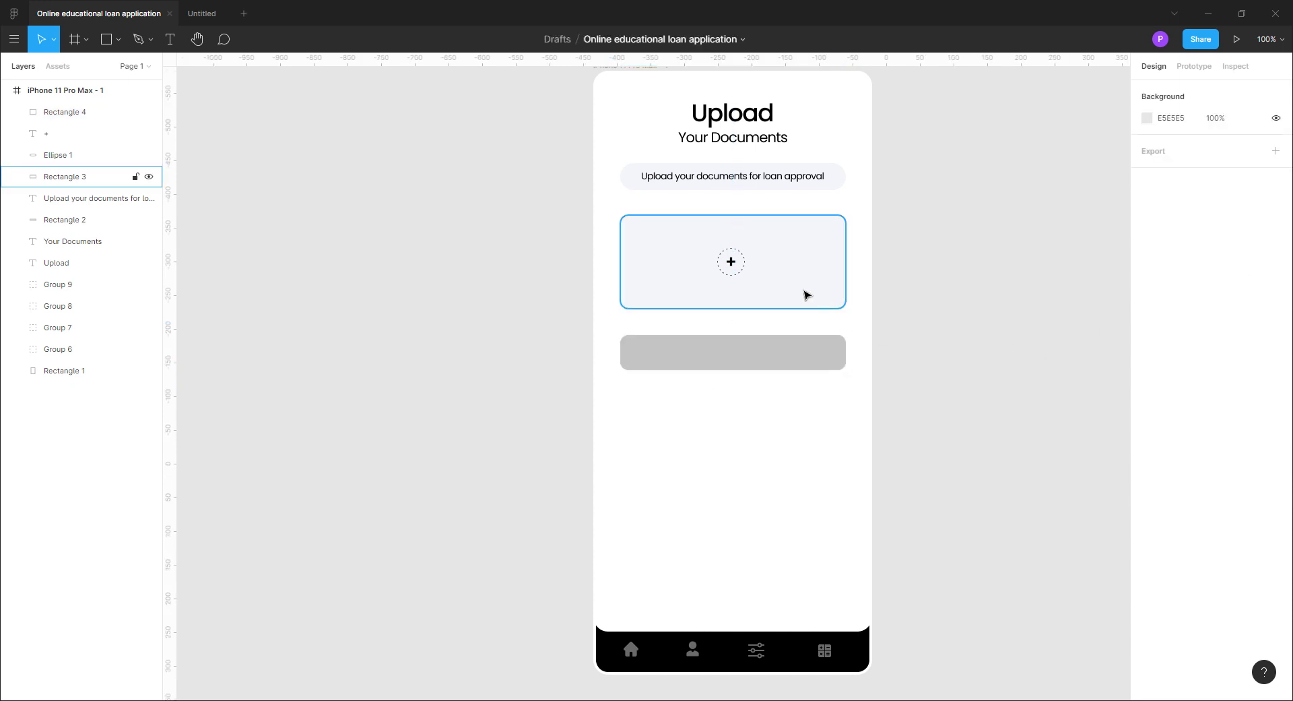
Fill the grey rectangle below the dashed upload box with the box's light colour F5F6FB
left_click(805, 355)
left_click(1147, 384)
left_click(988, 546)
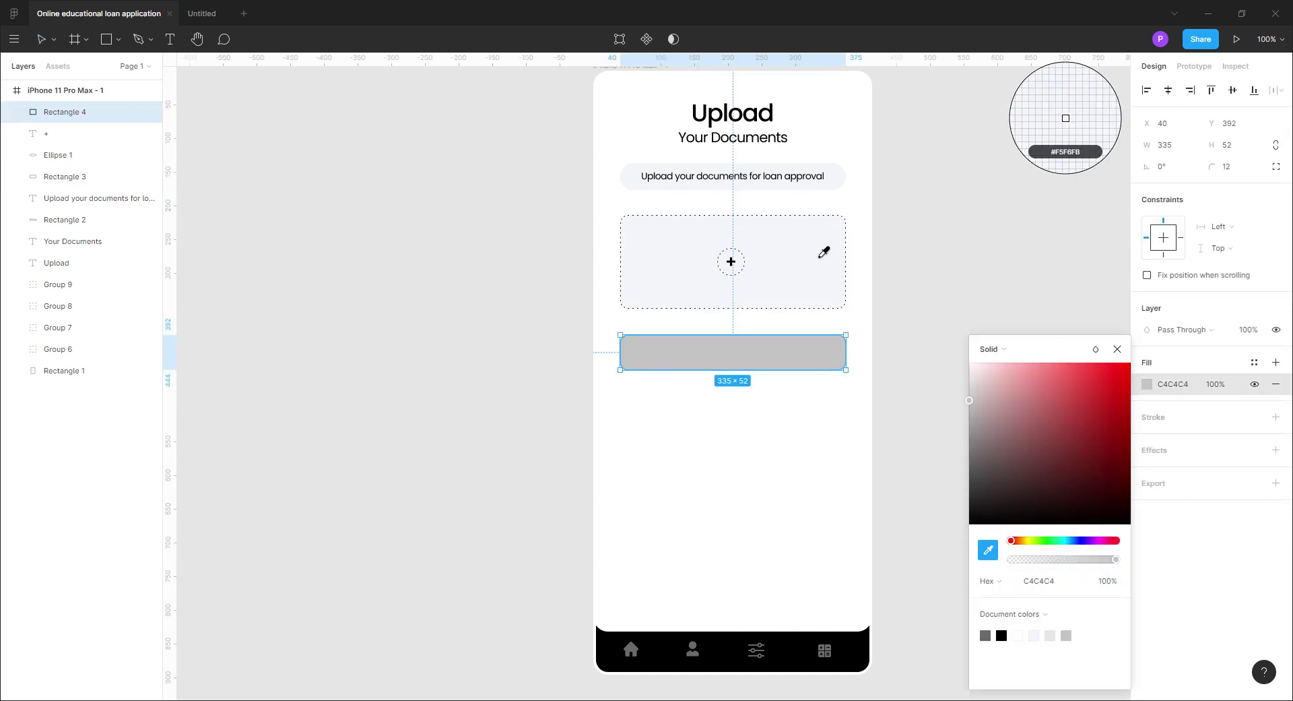
left_click(822, 252)
left_click(989, 351)
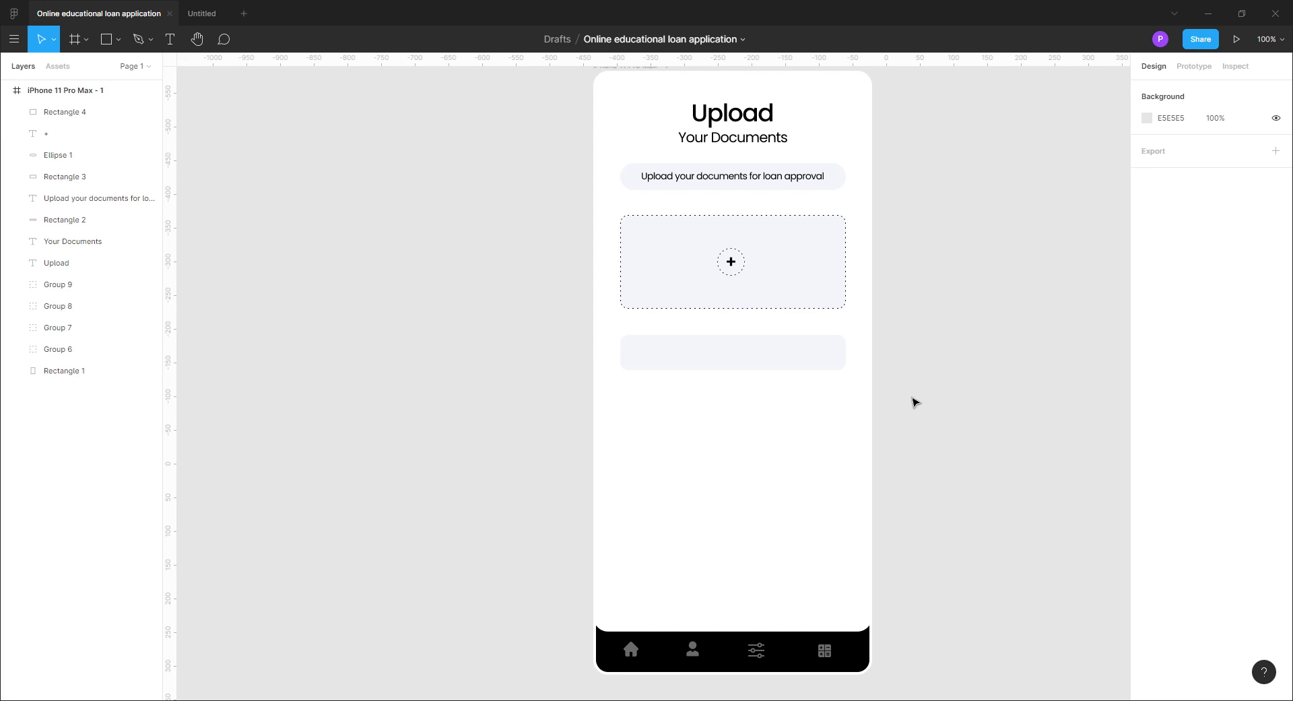
Draw a square about 31 × 31 near the right end of the light row and fill it with white FFFFFF
key("r")
left_click_drag(814, 341, 835, 362)
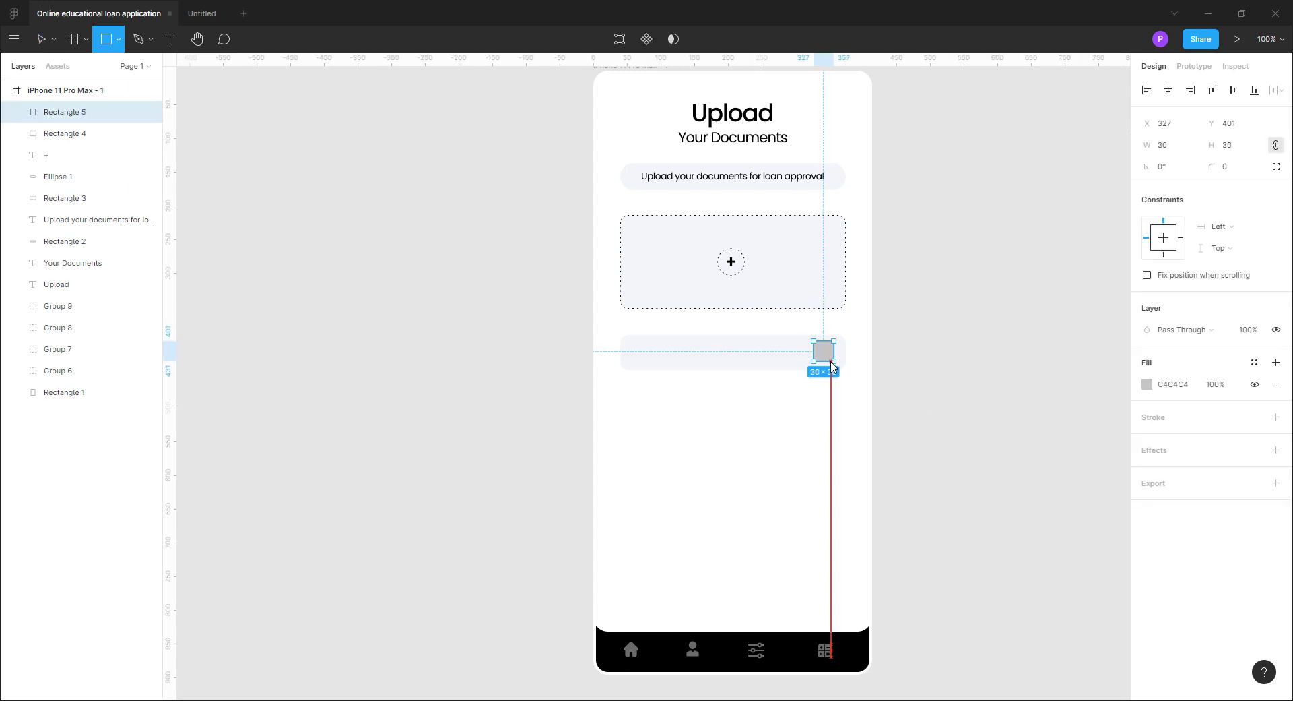
left_click(1147, 384)
left_click_drag(980, 404, 969, 363)
left_click(1117, 349)
Round the white square's corners and centre it vertically within the light row
left_click(1229, 166)
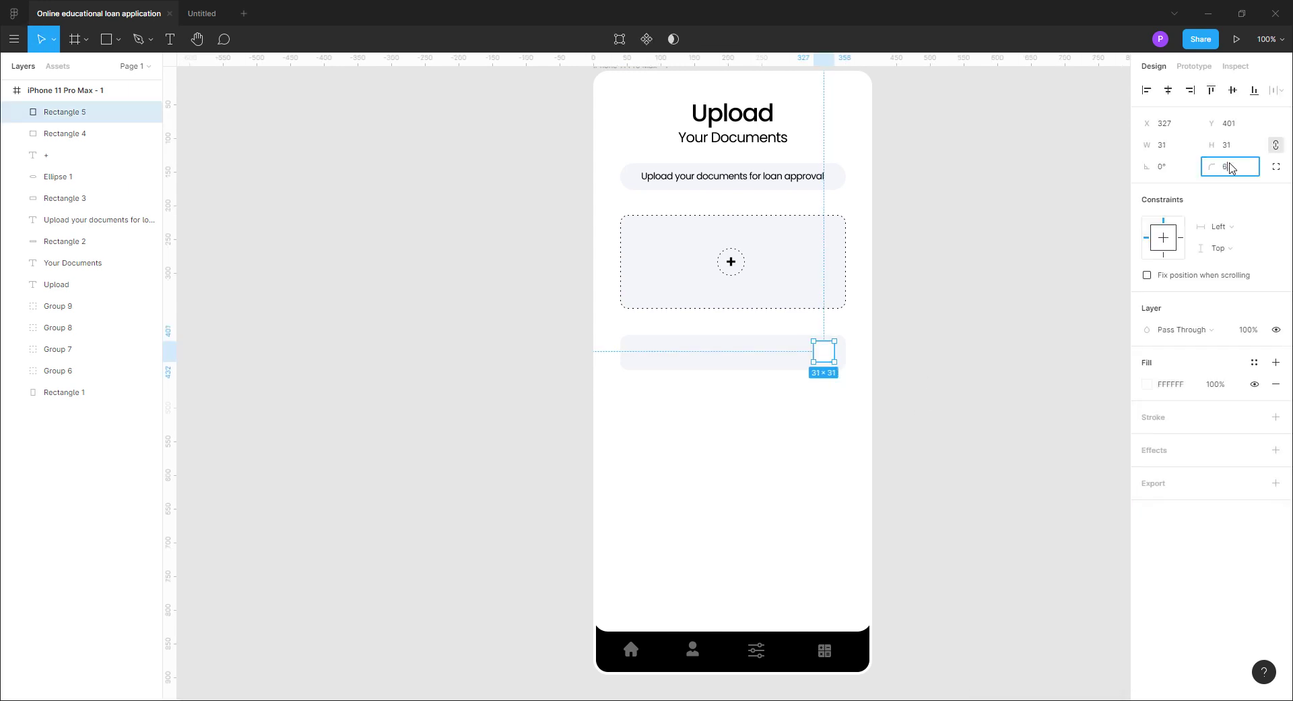
key("Return")
left_click(799, 355, "shift")
left_click(1233, 90)
left_click(885, 412)
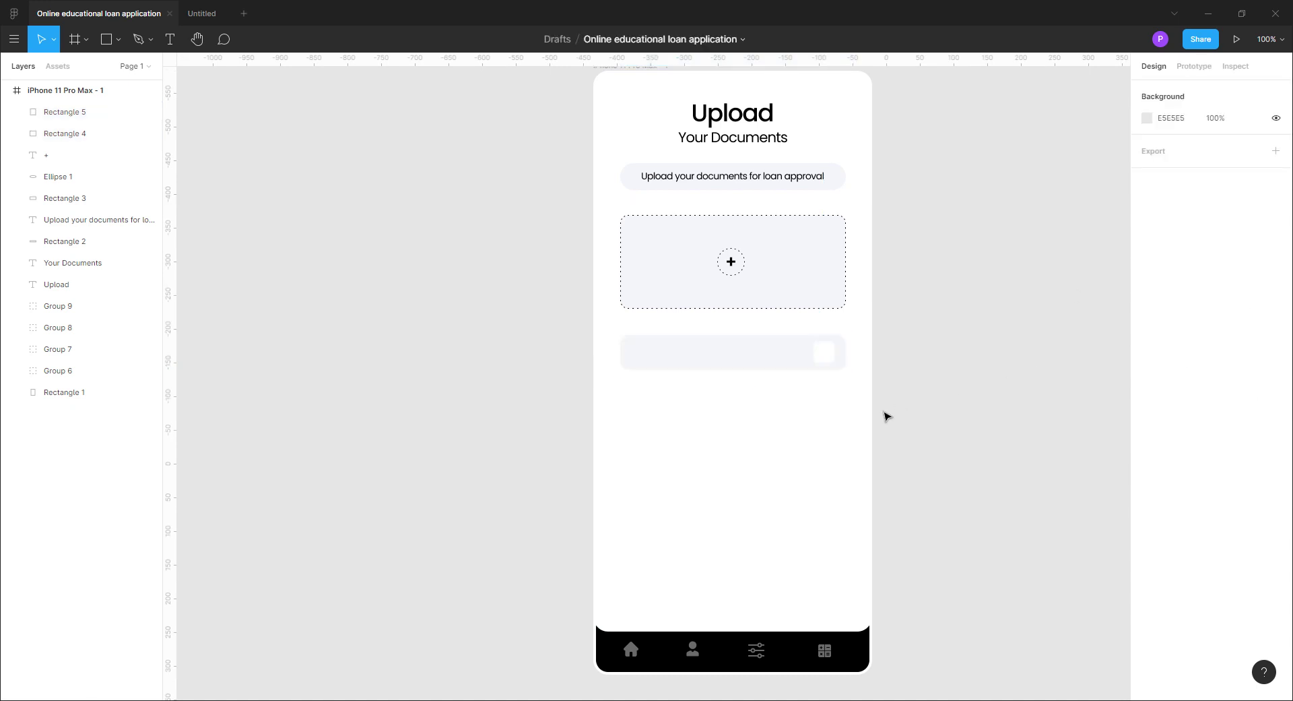
Draw a triangle about 9 × 9 inside the white square, fill it black 000000 and set its corner radius to 1
left_click(118, 39)
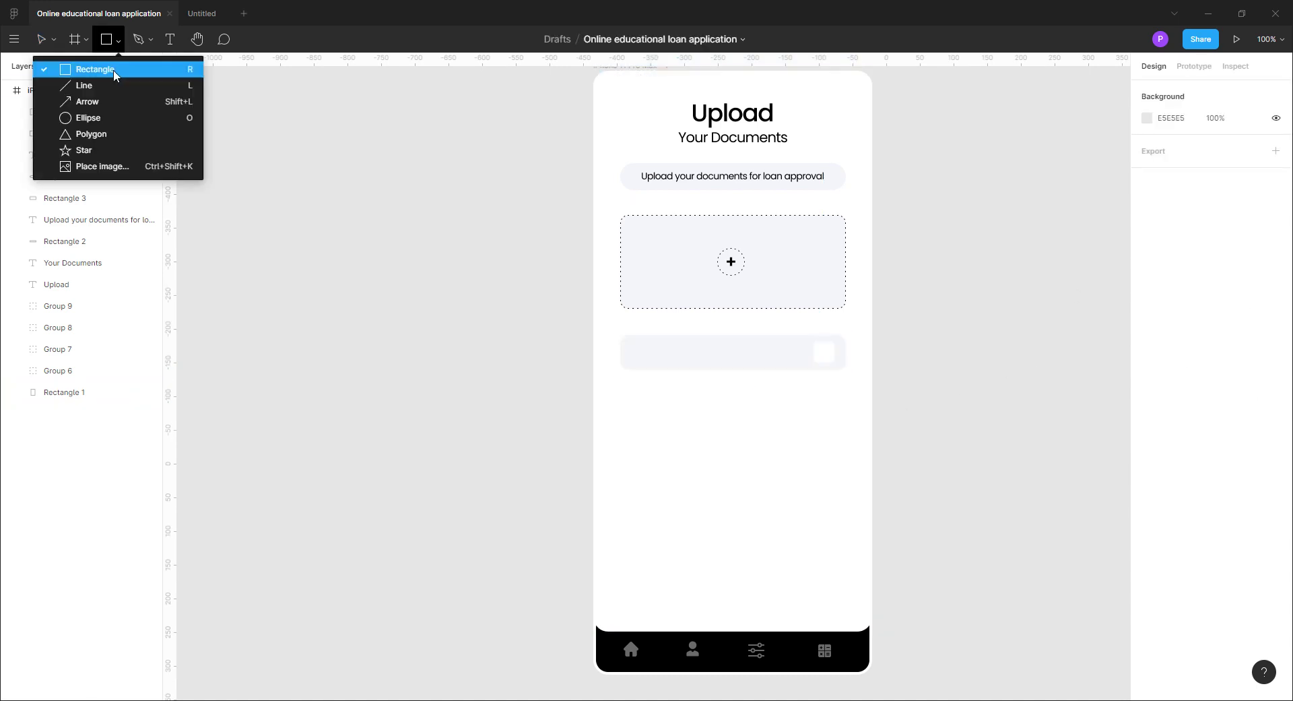
left_click(74, 133)
left_click_drag(822, 347, 828, 353)
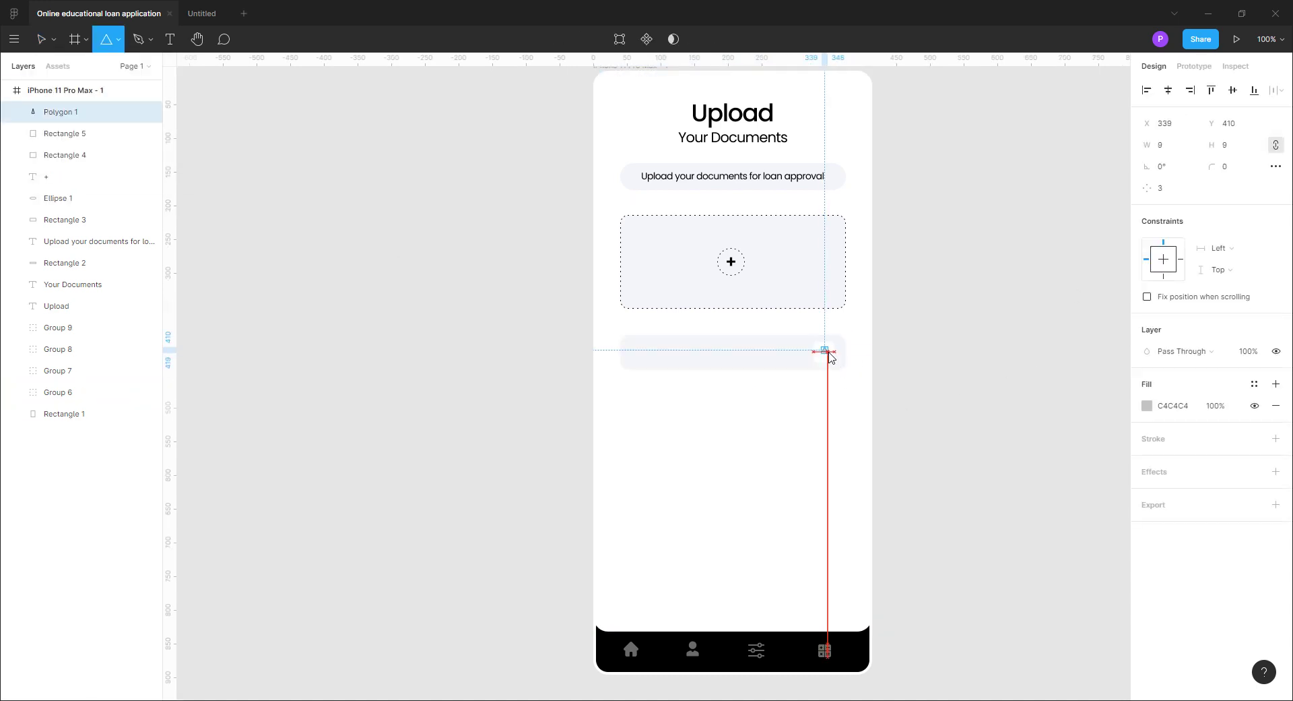
left_click(1147, 405)
left_click(1117, 349)
left_click(1226, 166)
type("1")
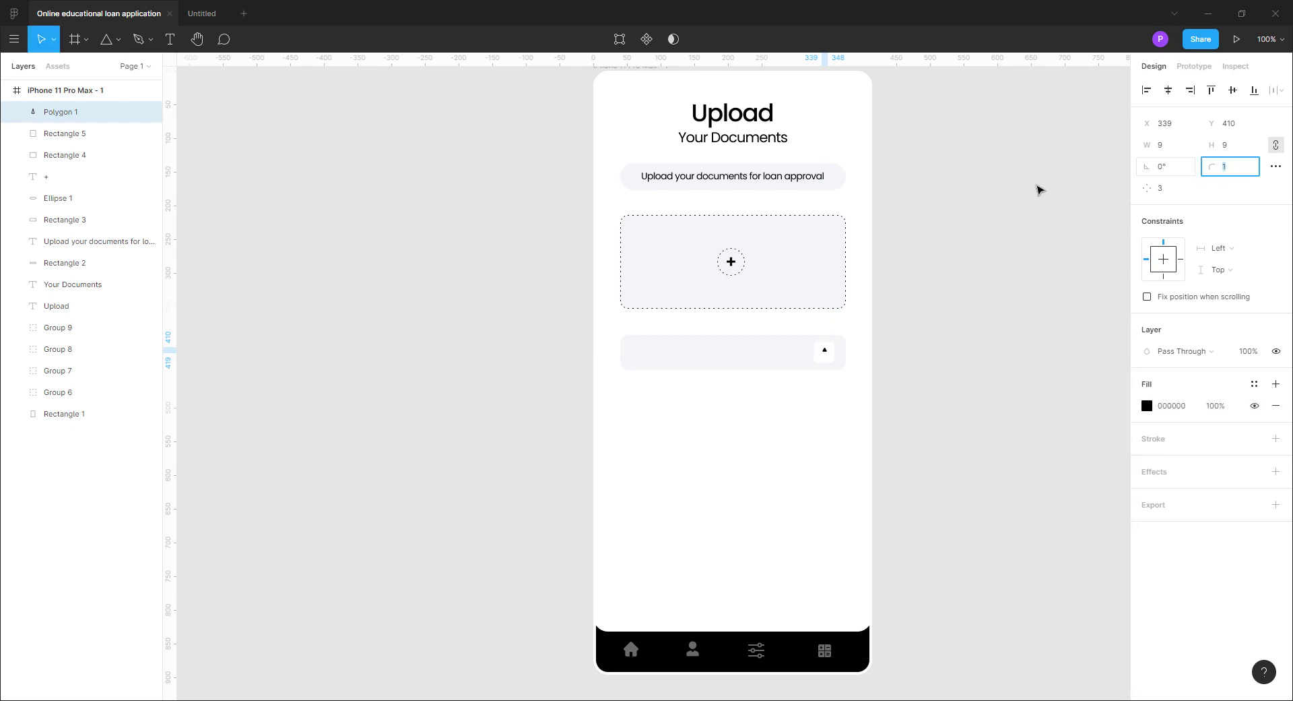
key("Return")
Rotate the triangle to -90° so it points right and set its size to 10 × 10
left_click(1042, 349)
key("plus")
left_click_drag(1043, 349, 617, 349)
left_click(624, 329)
key("Escape")
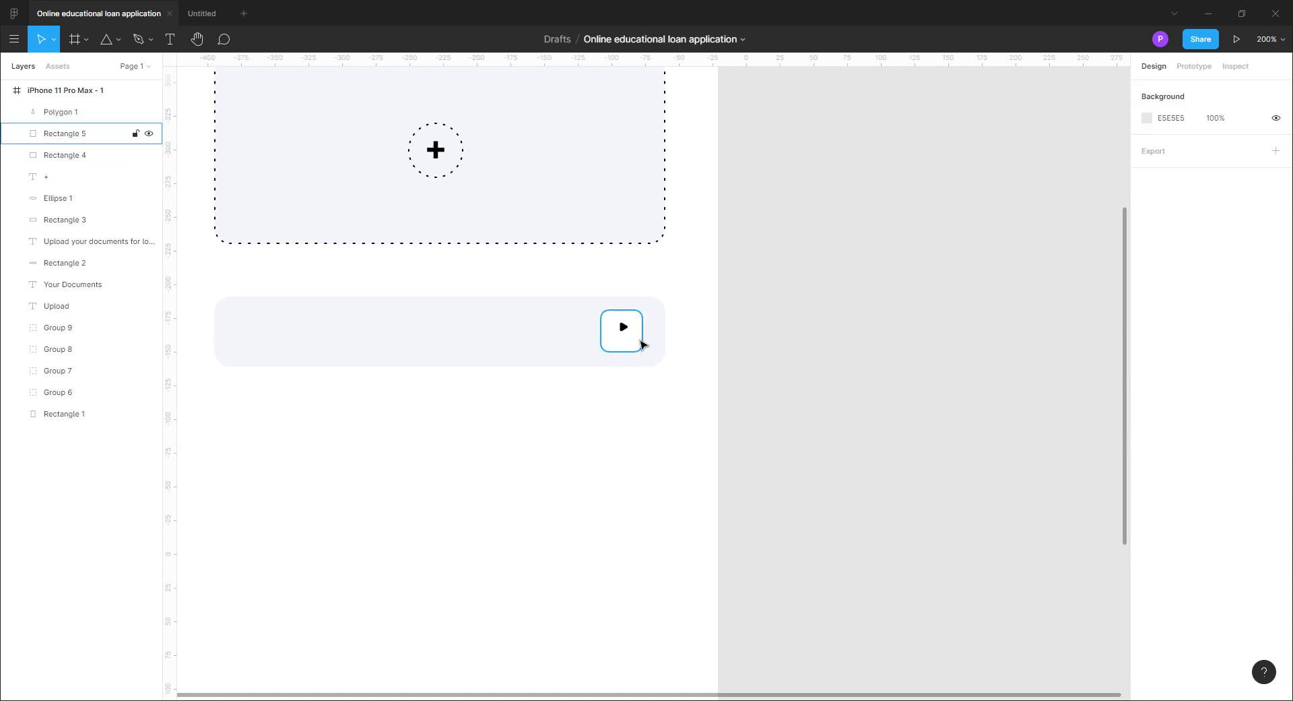
left_click(623, 326)
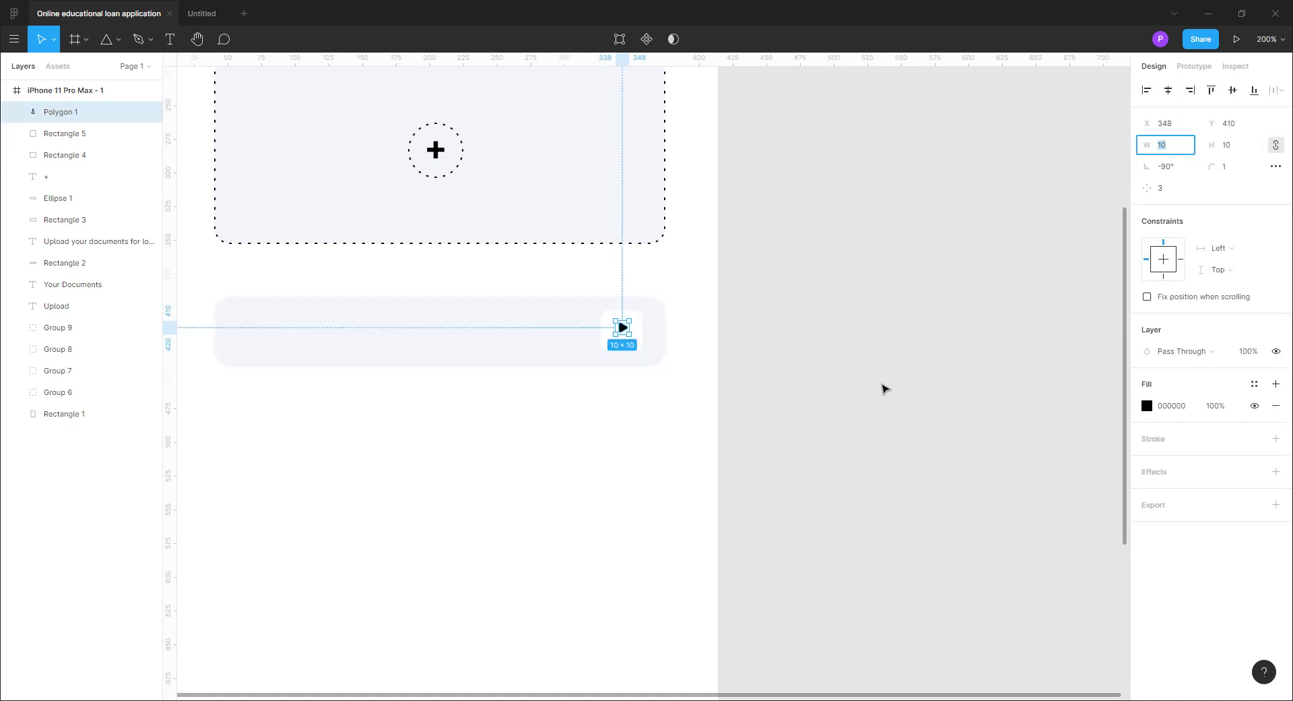
Centre the triangle horizontally and vertically in the white square
left_click(629, 340)
left_click(624, 331, "shift")
left_click(1168, 90)
left_click(1233, 90)
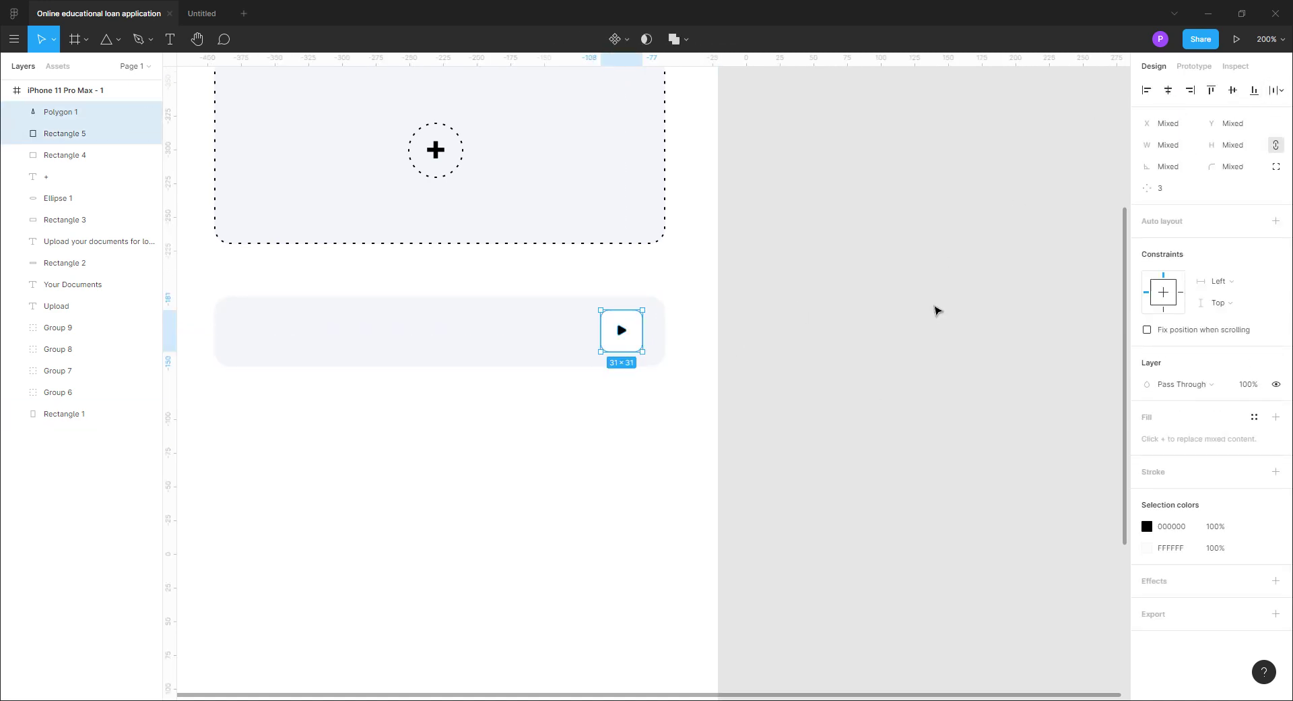
left_click(938, 309)
Copy the "Upload your documents for loan approval" text into the row beneath the dashed box and change it to "Mark Sheet"
key("minus")
left_click_drag(604, 510, 779, 517)
scroll(779, 516, "right", 2)
scroll(778, 516, "up", 1)
left_click(590, 222)
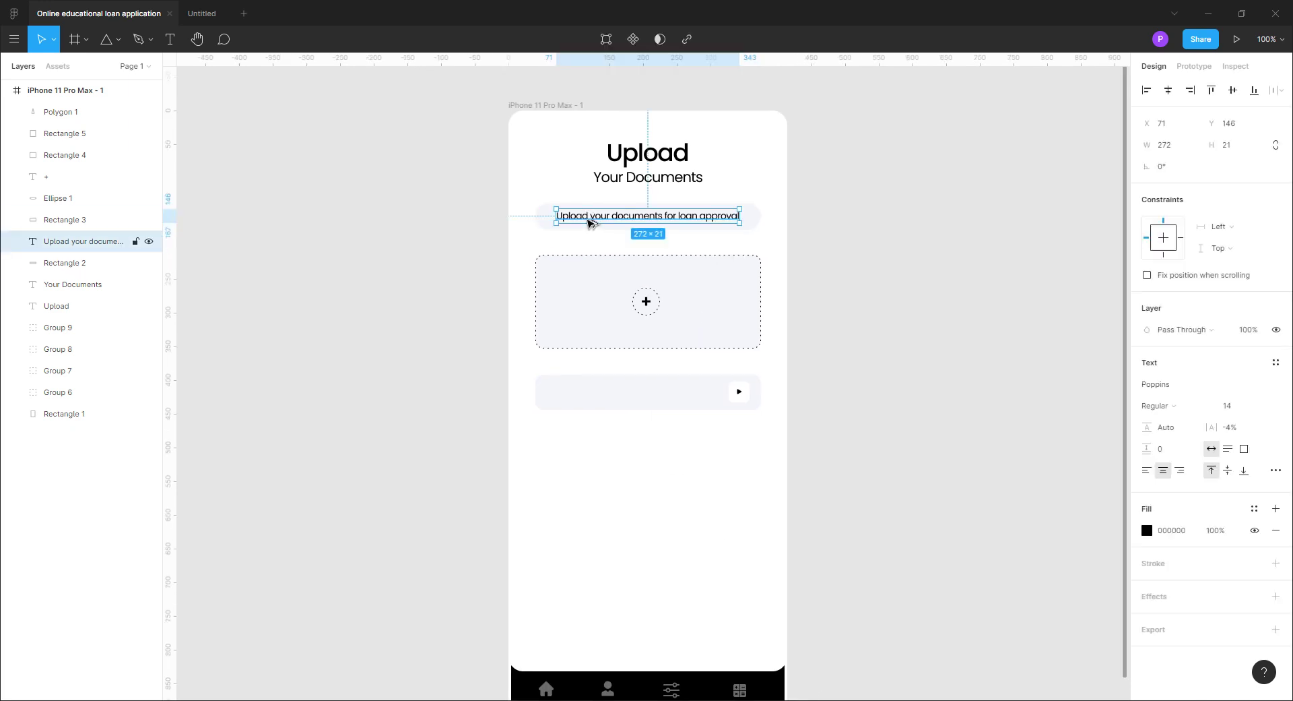
left_click_drag(591, 223, 575, 398)
key("Return")
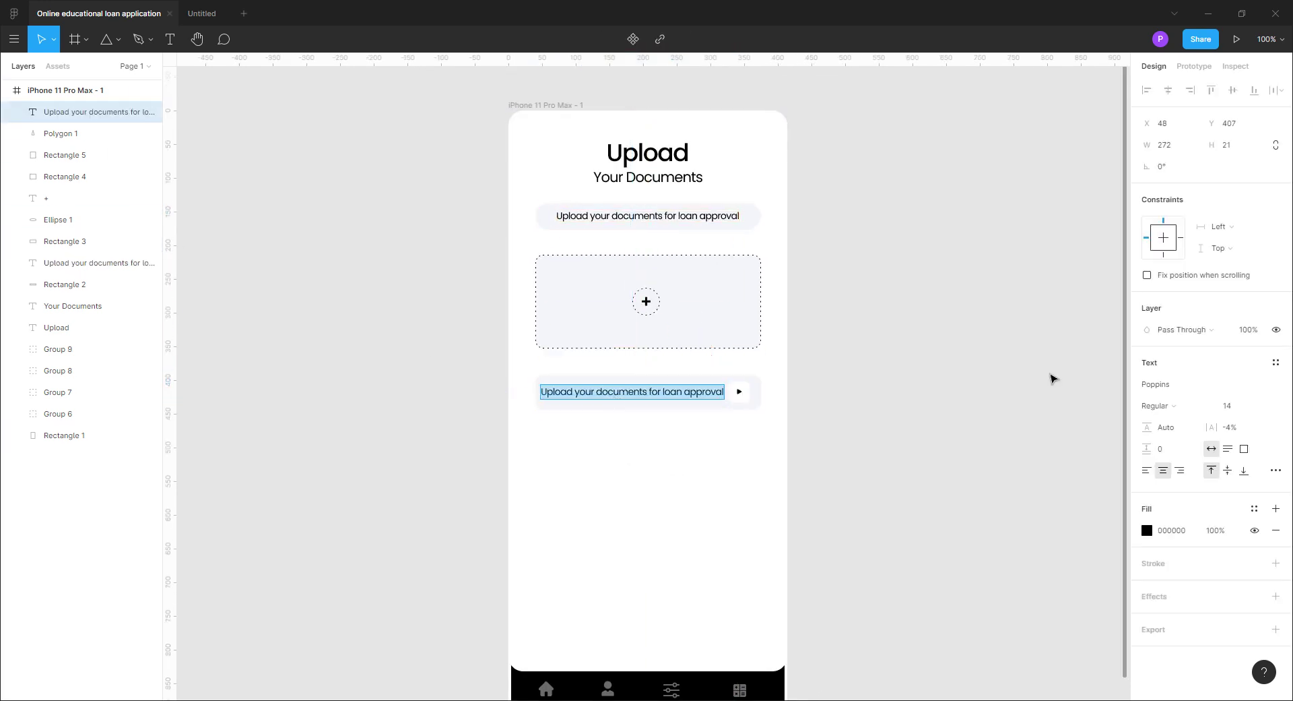
type("Mark Sheet")
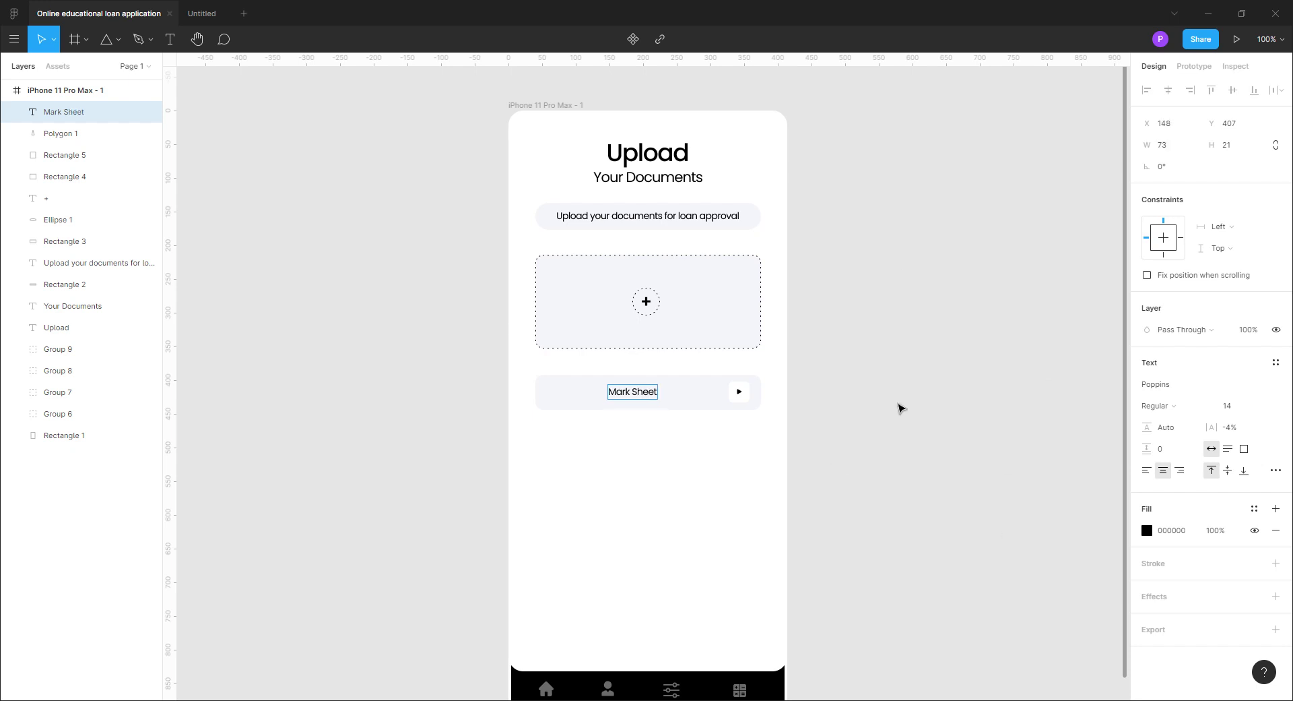
key("Escape")
Centre the "Mark Sheet" label horizontally and vertically on its row rectangle
left_click_drag(632, 392, 572, 395)
left_click(627, 405, "shift")
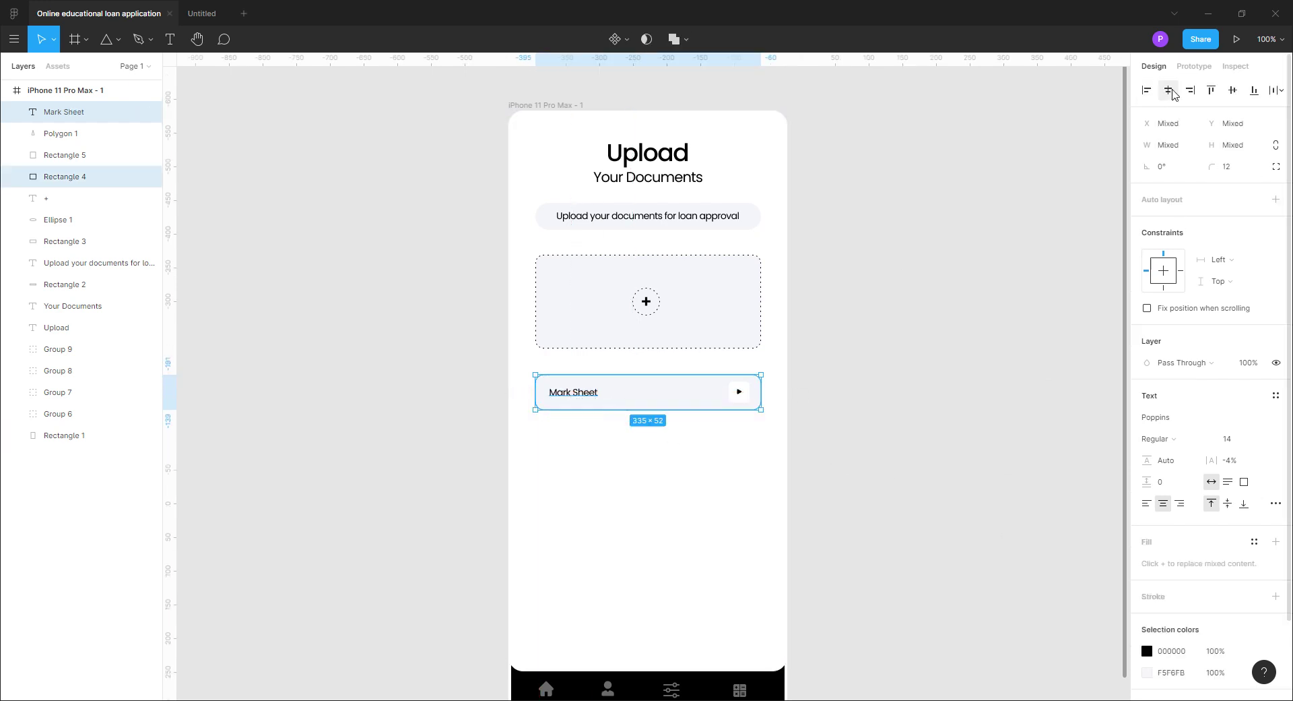
left_click(1170, 92)
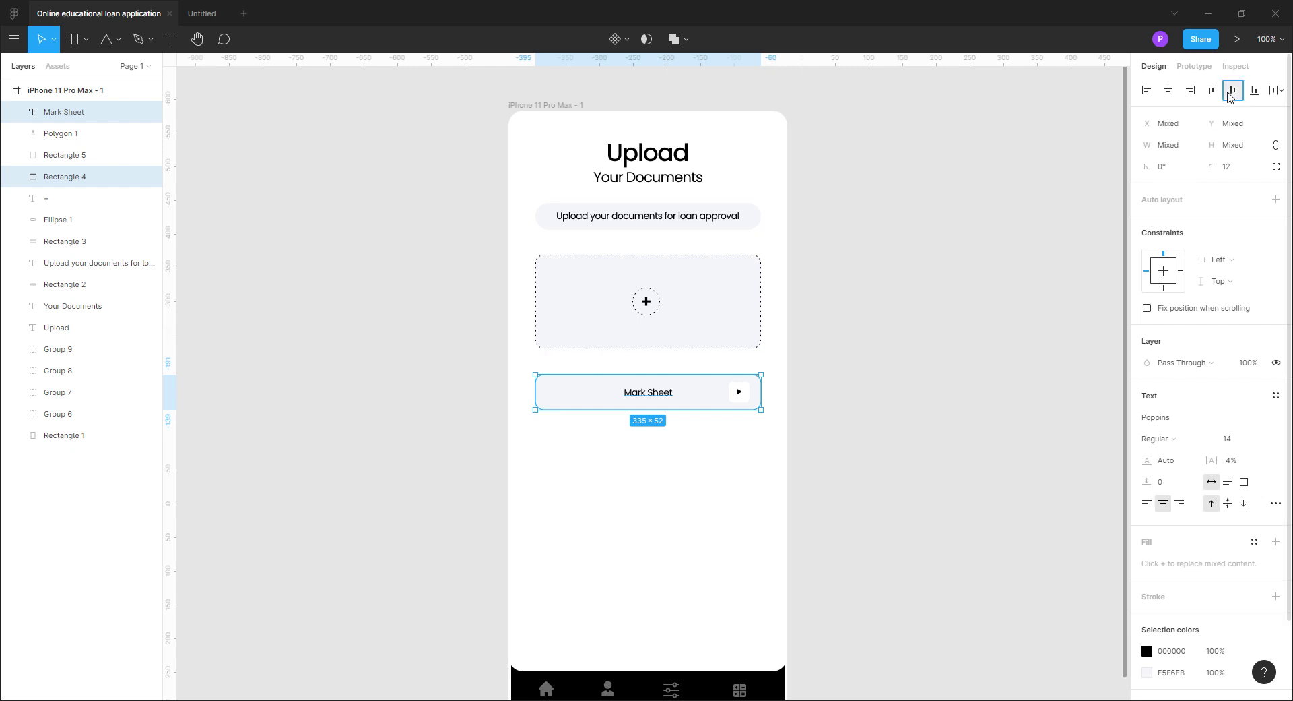
left_click(876, 283)
Shift the "Mark Sheet" label left to X 61 and left-align its text
left_click(661, 394)
key("shift+Left")
key("shift+Left")
key("shift+Left")
key("shift+Left")
key("shift+Left")
key("shift+Left")
key("shift+Left")
key("shift+Left")
key("shift+Left")
key("shift+Left")
key("shift+Left")
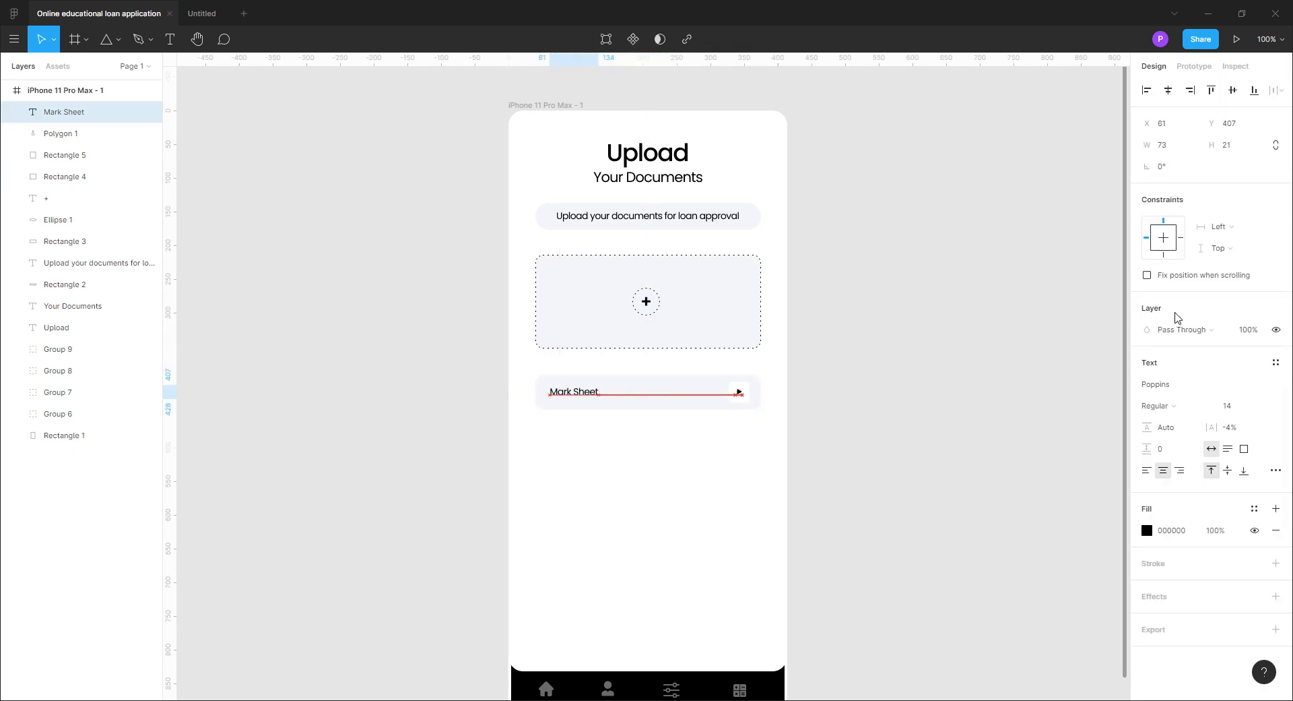
key("Escape")
left_click_drag(774, 443, 561, 396)
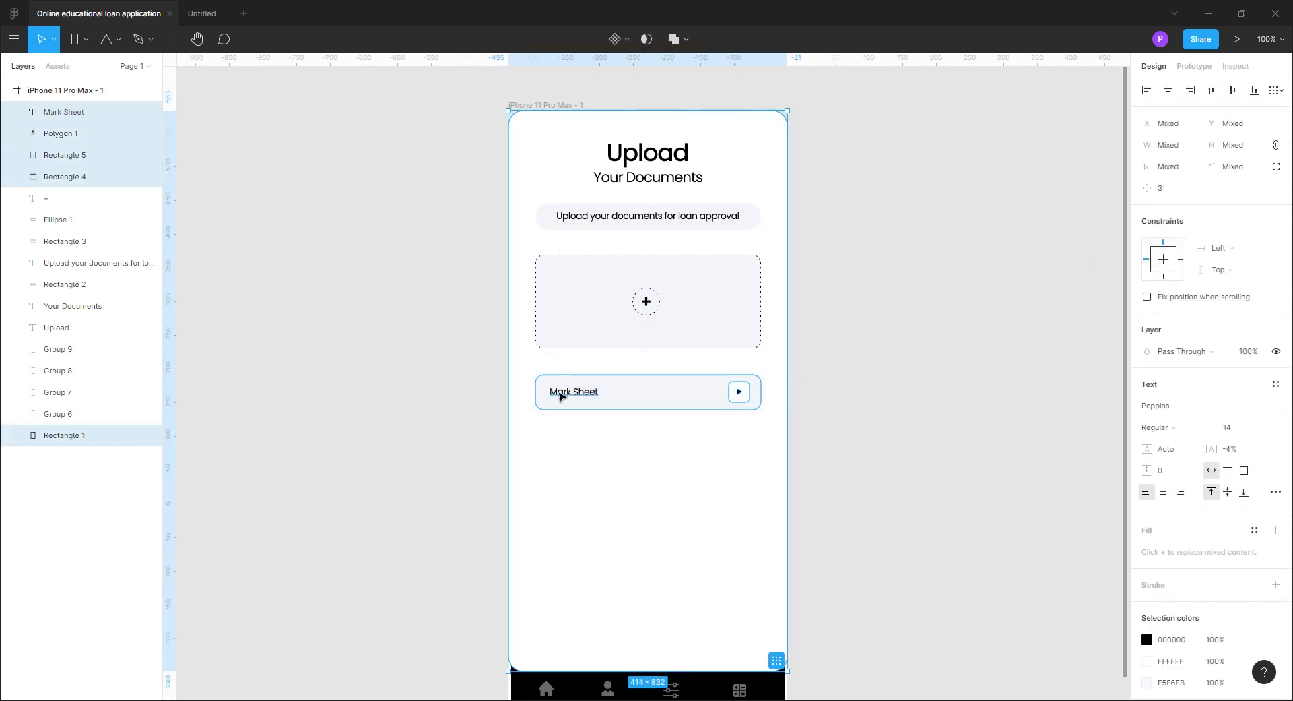
left_click_drag(653, 398, 662, 450)
key("ctrl+z")
Lock the large white background rectangle of the phone screen
left_click(704, 553)
key("Escape")
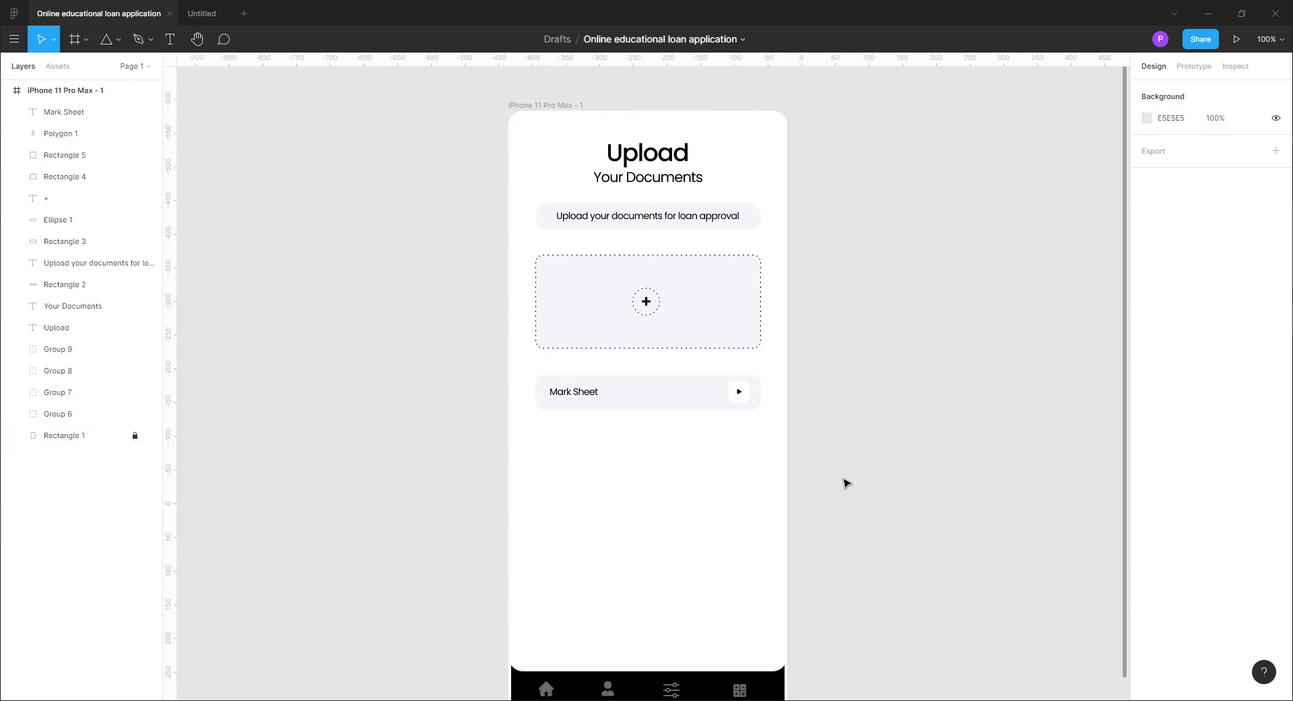
Move the whole "Mark Sheet" row, with its label, square and triangle, up by 20
scroll(863, 506, "down", 2)
scroll(836, 472, "up", 1)
left_click_drag(856, 339, 527, 257)
key("shift+Up")
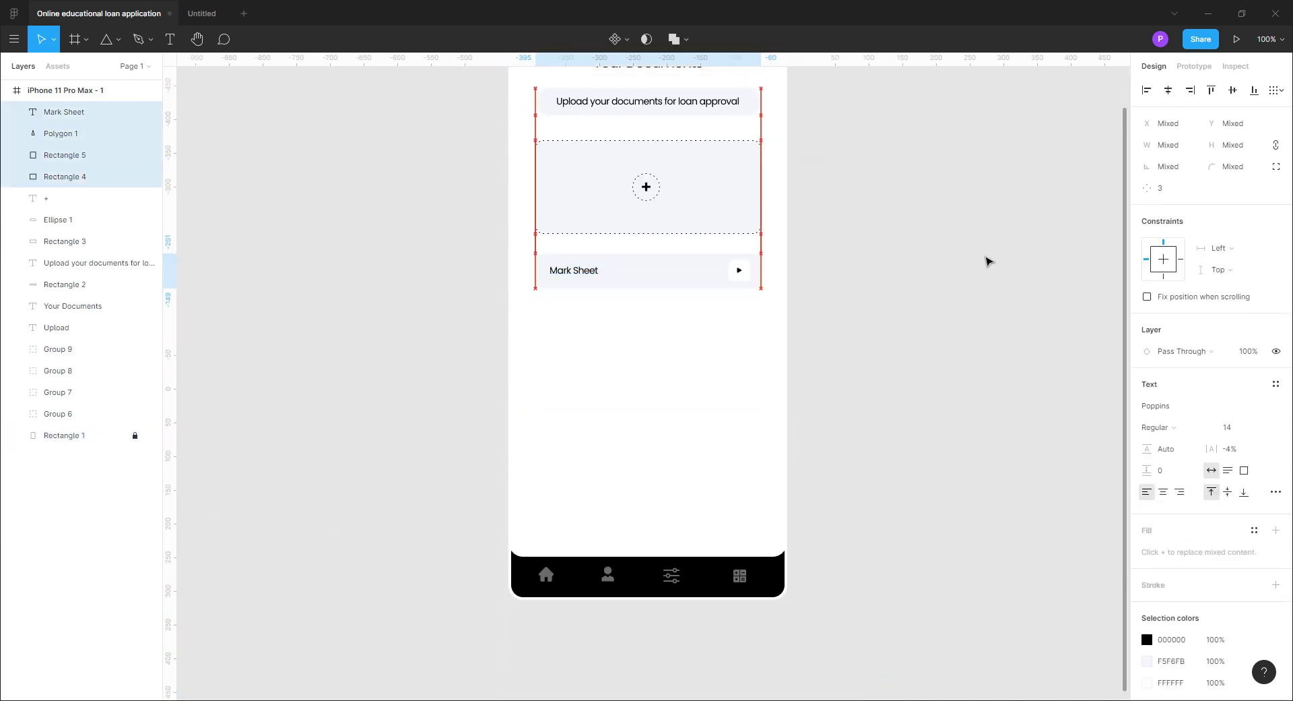
key("shift+Up")
Move the dashed upload box together with its circle and "+" up by 10
left_click_drag(837, 302, 838, 475)
left_click_drag(822, 379, 503, 335)
key("shift+Up")
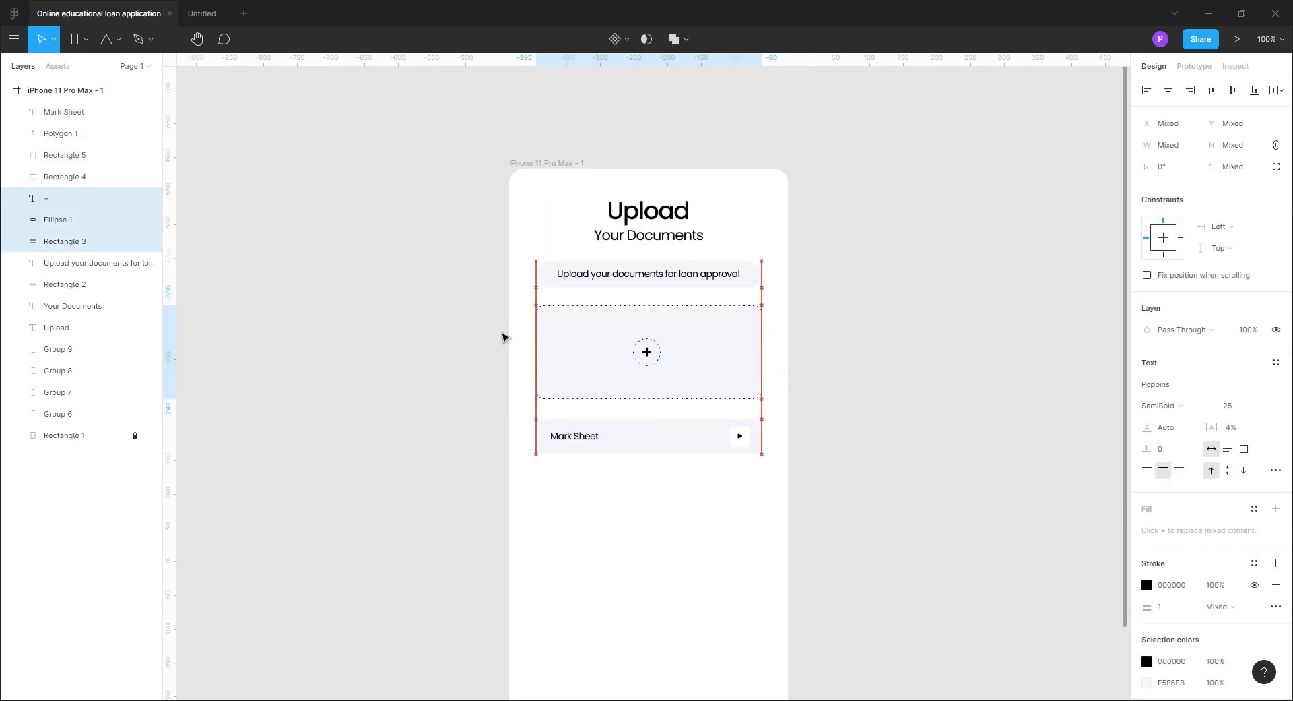
left_click(873, 458)
Duplicate the "Mark Sheet" row 14 below the original and change the copy's label to "Pan Card"
left_click_drag(828, 490, 561, 437)
left_click_drag(659, 446, 659, 490, "alt")
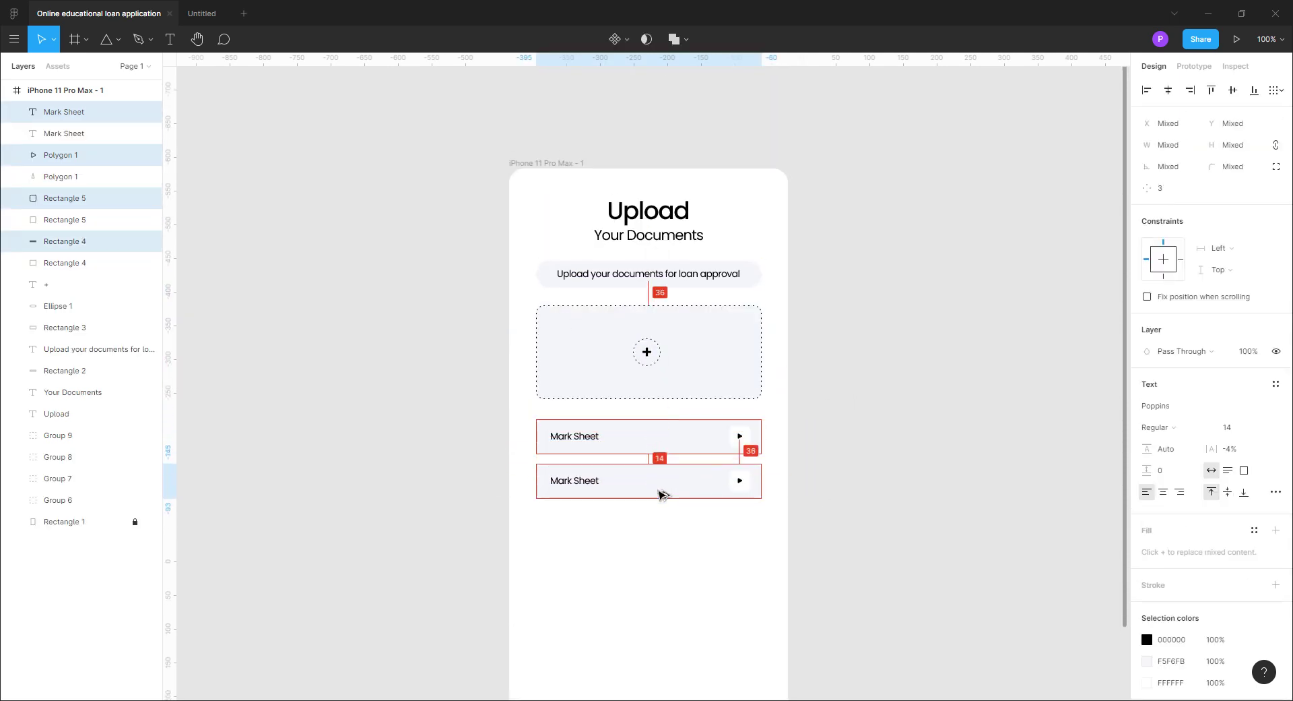
key("Escape")
double_click(585, 486)
type("Pan Ca")
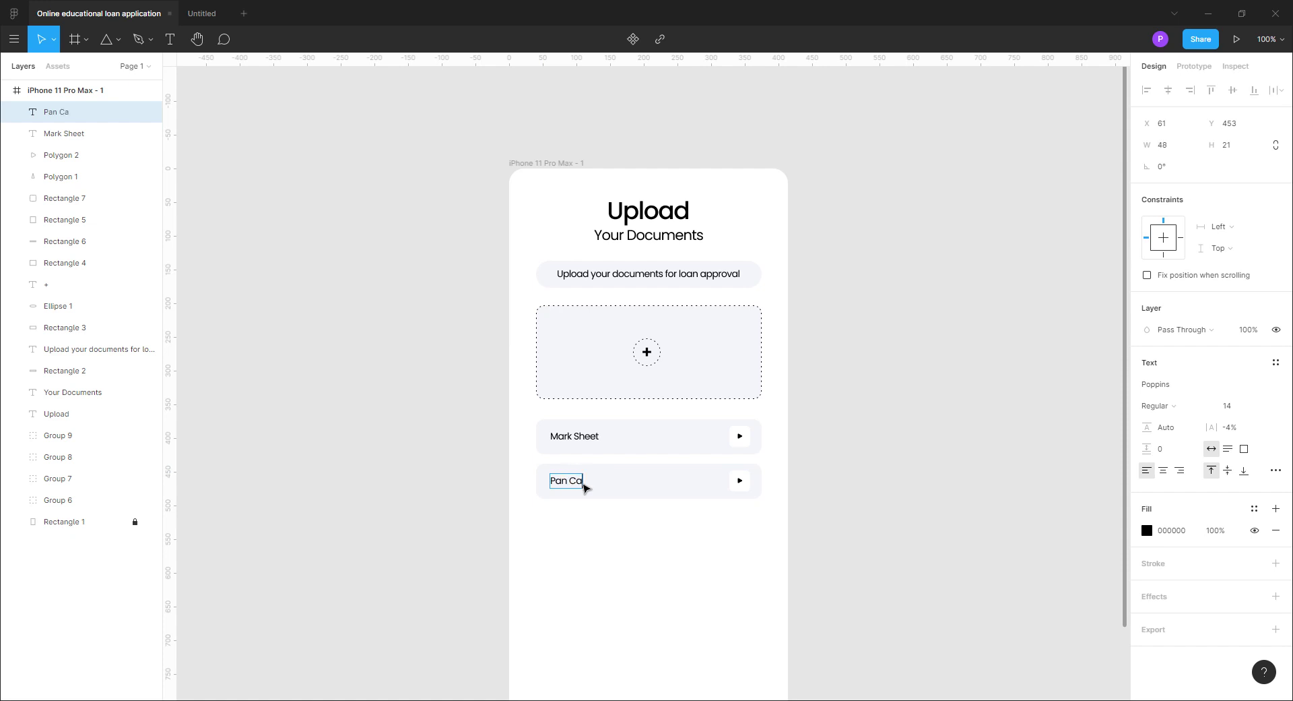
key("Escape")
key("Escape")
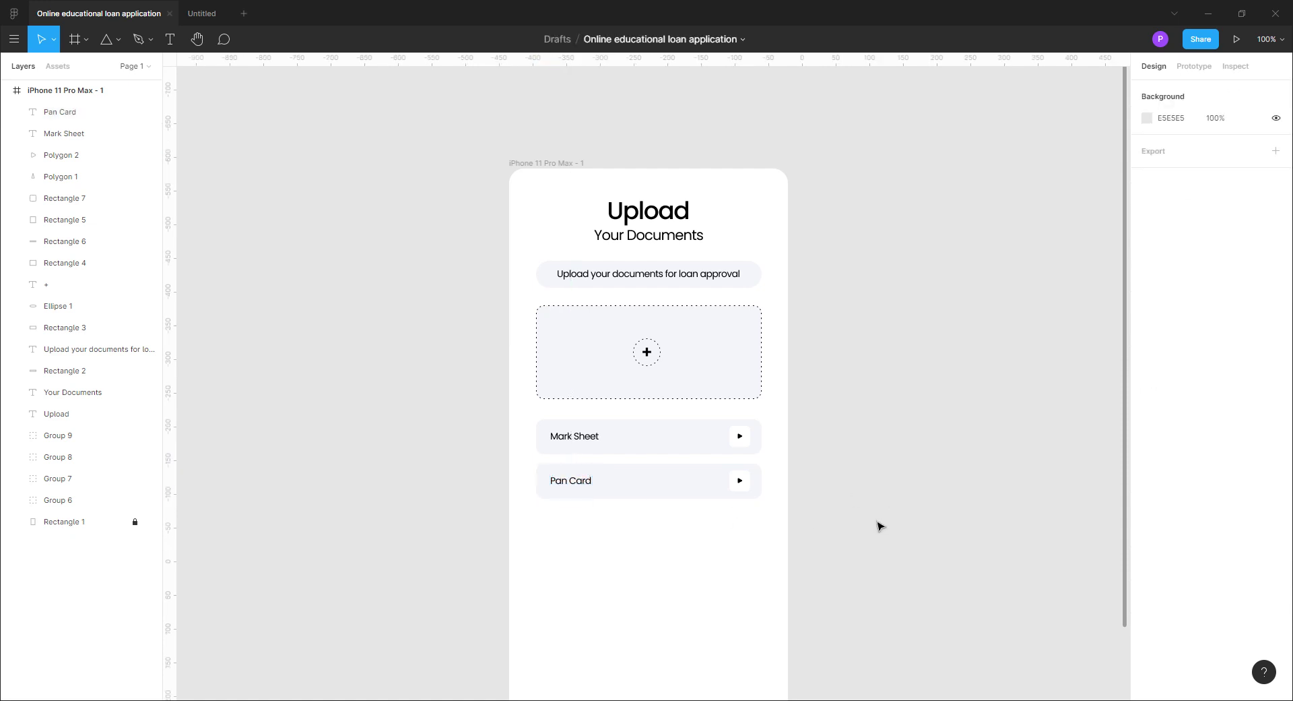
Duplicate the "Pan Card" row directly below it and change the copy's label to "Adhar Card"
left_click_drag(814, 518, 532, 463)
left_click_drag(651, 495, 652, 539, "alt")
key("Escape")
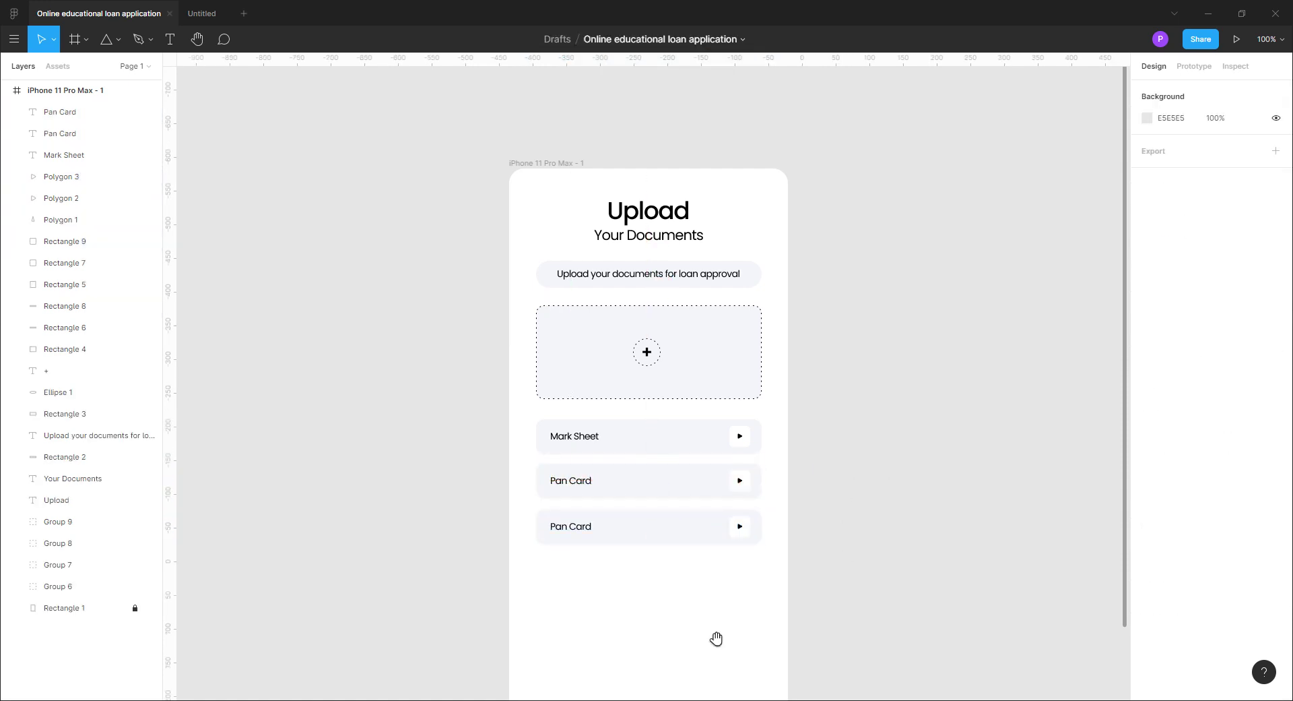
left_click_drag(716, 638, 716, 586)
double_click(580, 481)
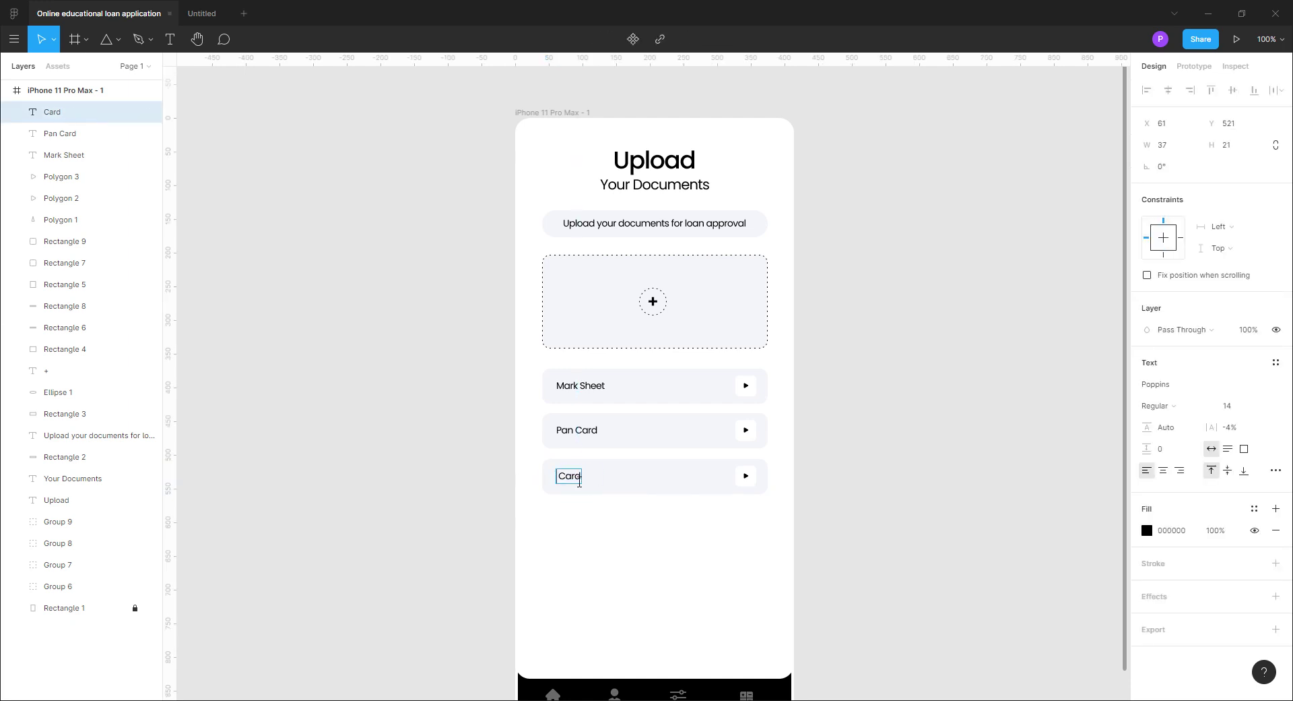
key("Escape")
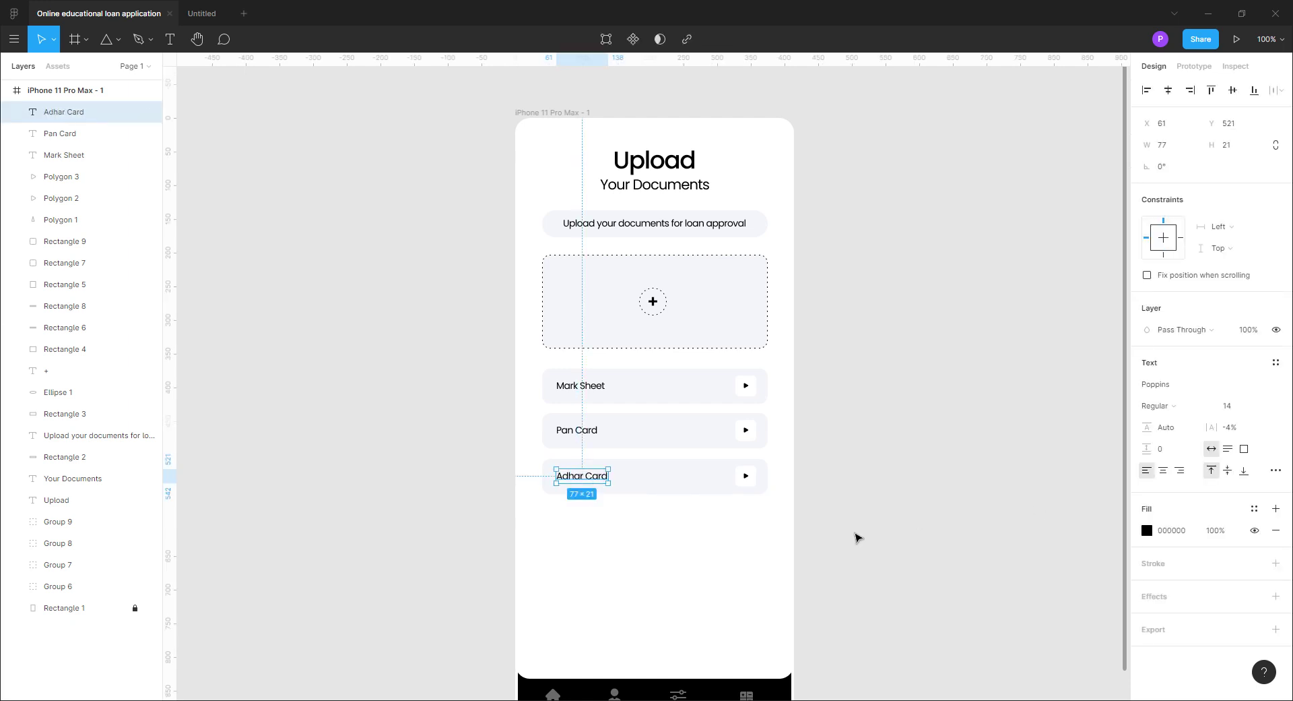
Duplicate the "Adhar Card" row directly below it and change the copy's label to "Bank Statement"
key("Escape")
left_click_drag(854, 534, 539, 465)
left_click_drag(664, 483, 667, 532)
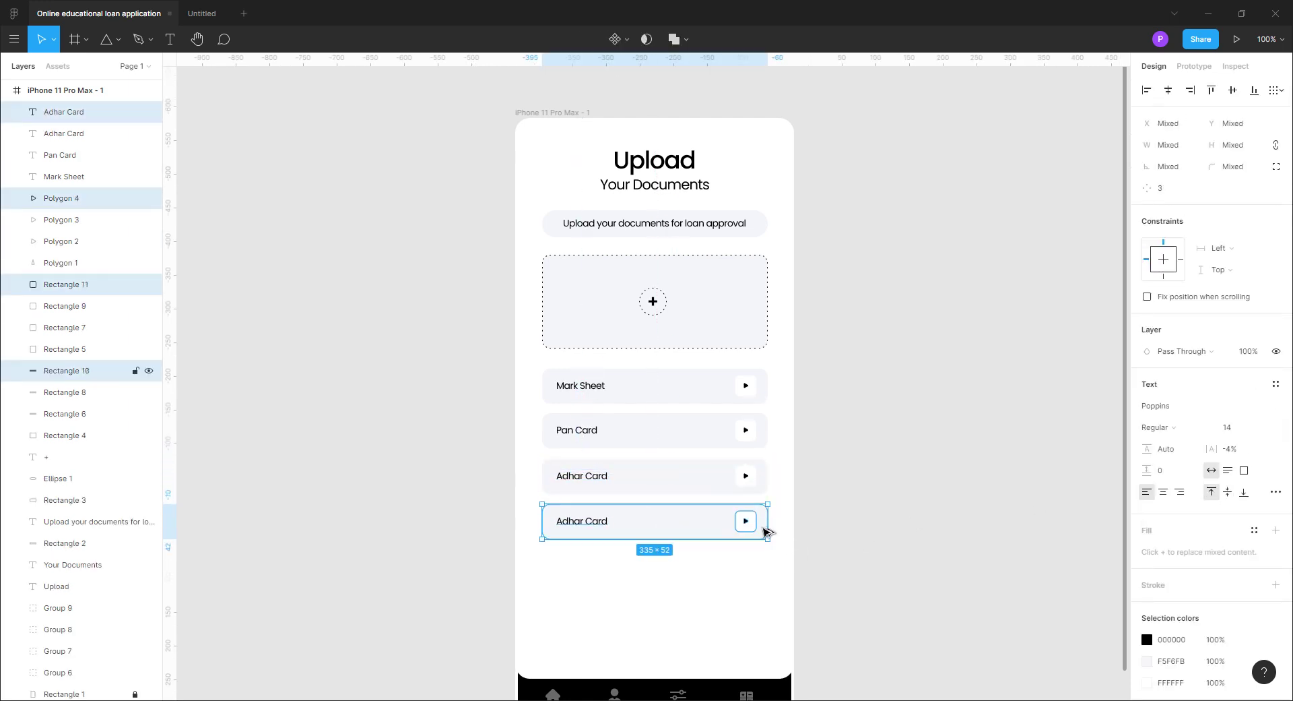
left_click(913, 522)
double_click(585, 523)
type("Bank Statement")
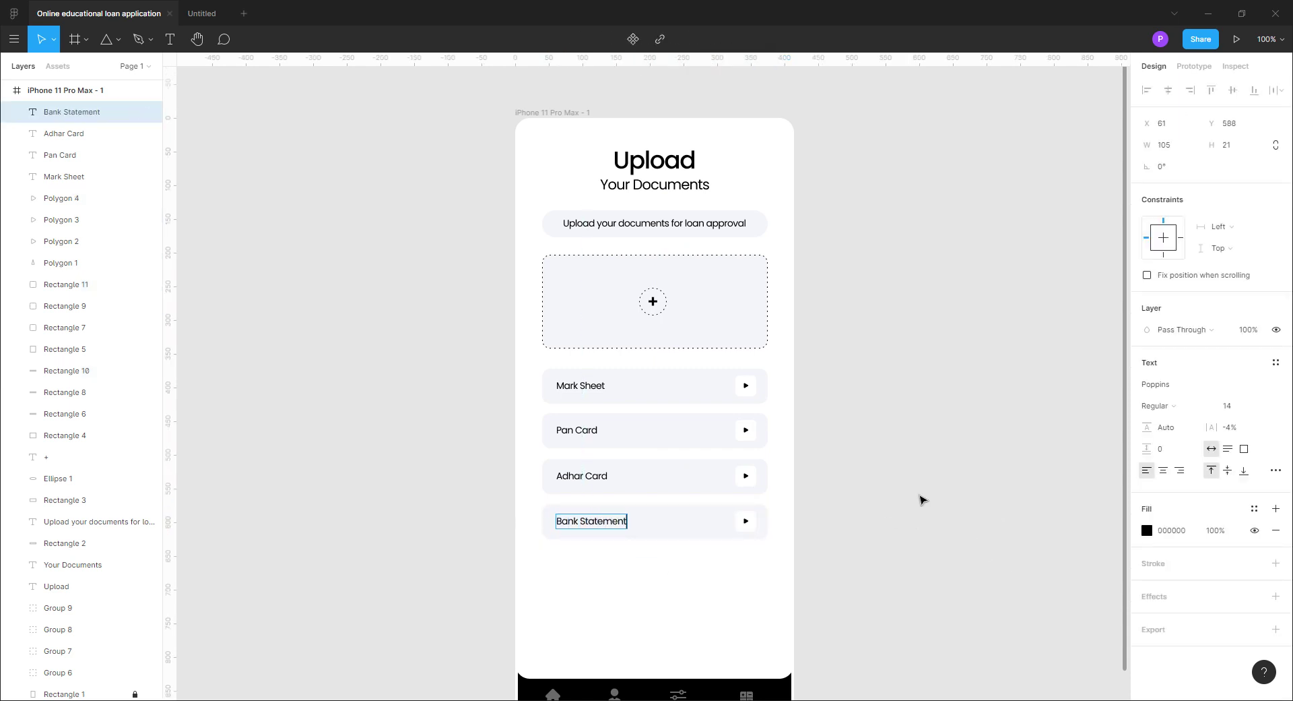
key("Escape")
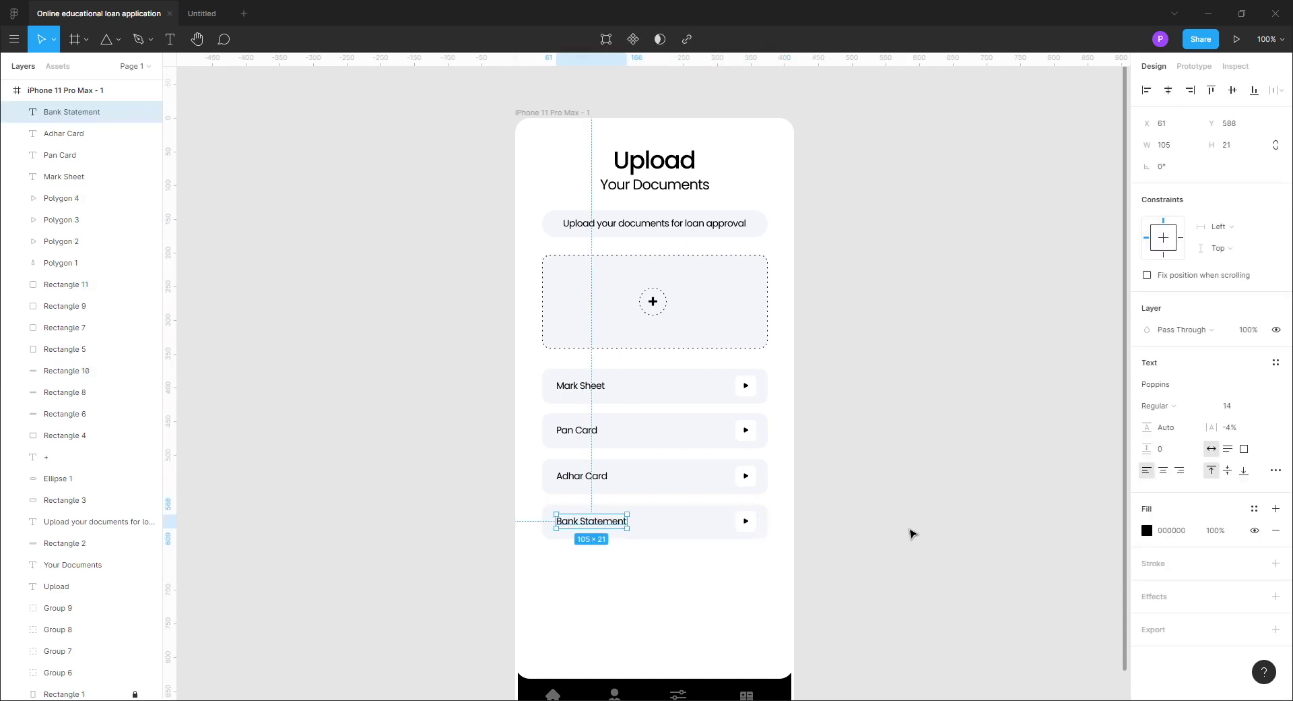
Copy the "Upload your documents for loan approval" pill and text below the four document rows, and shift those rows slightly down
left_click_drag(788, 252, 751, 610)
left_click_drag(852, 566, 532, 370)
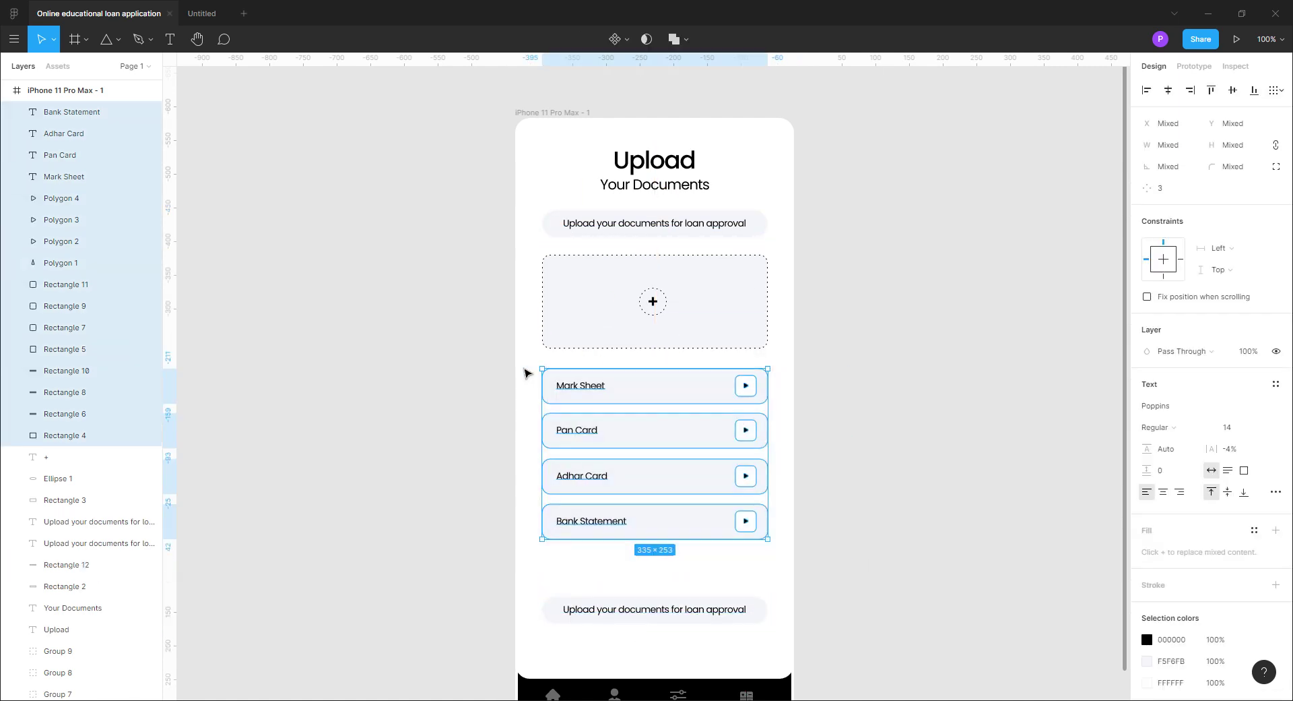
left_click(899, 573)
left_click_drag(899, 573, 891, 481)
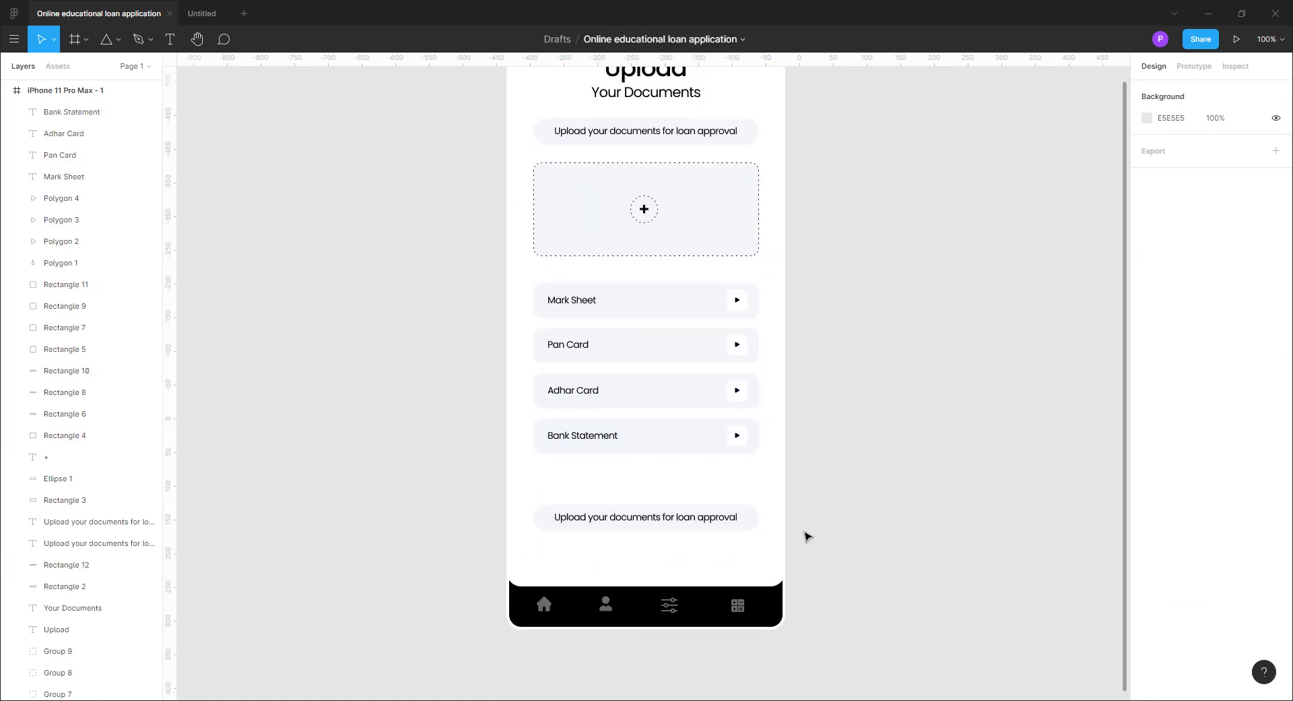
Fill the copied pill above the navigation bar with the bar's black colour
left_click(749, 520)
left_click(1147, 385)
left_click(987, 551)
left_click(765, 607)
left_click(1118, 349)
left_click(906, 458)
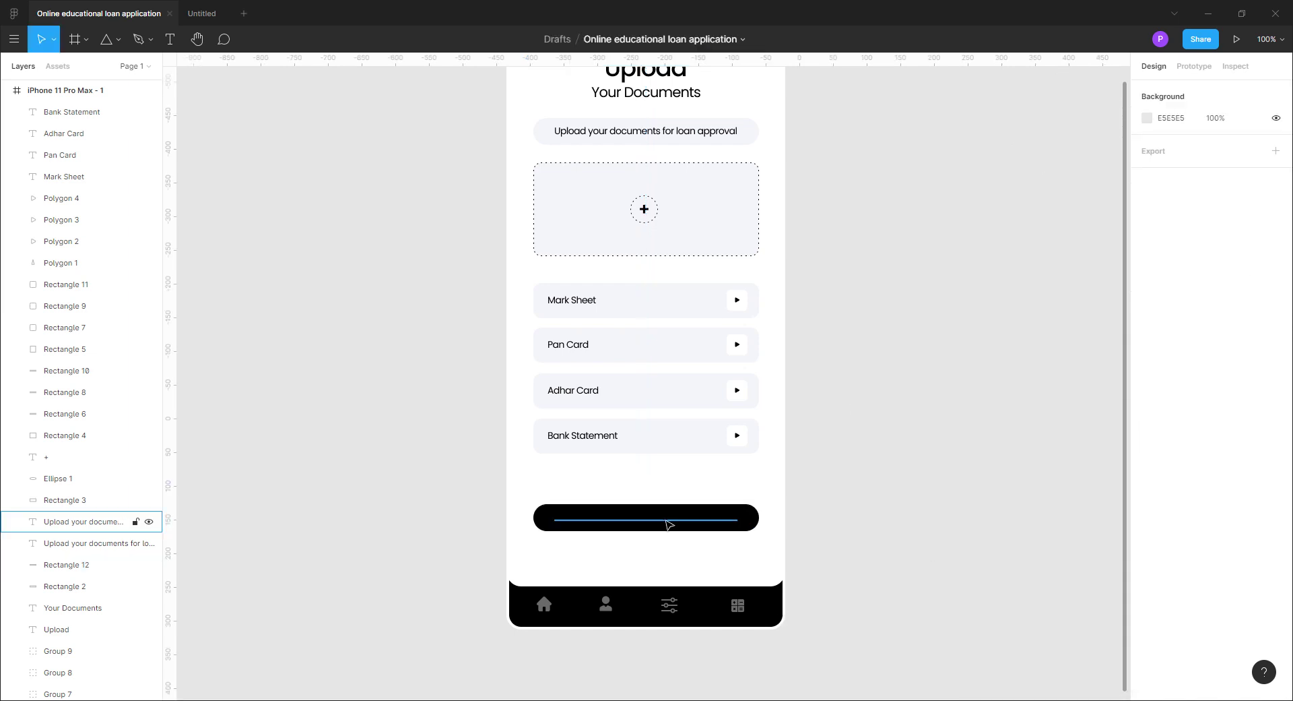
Colour the copied text on the black pill white (FFFFFF) and change its wording to "Submit Application"
left_click(669, 524)
left_click(1147, 530)
left_click_drag(977, 367, 924, 338)
left_click(953, 416)
double_click(688, 523)
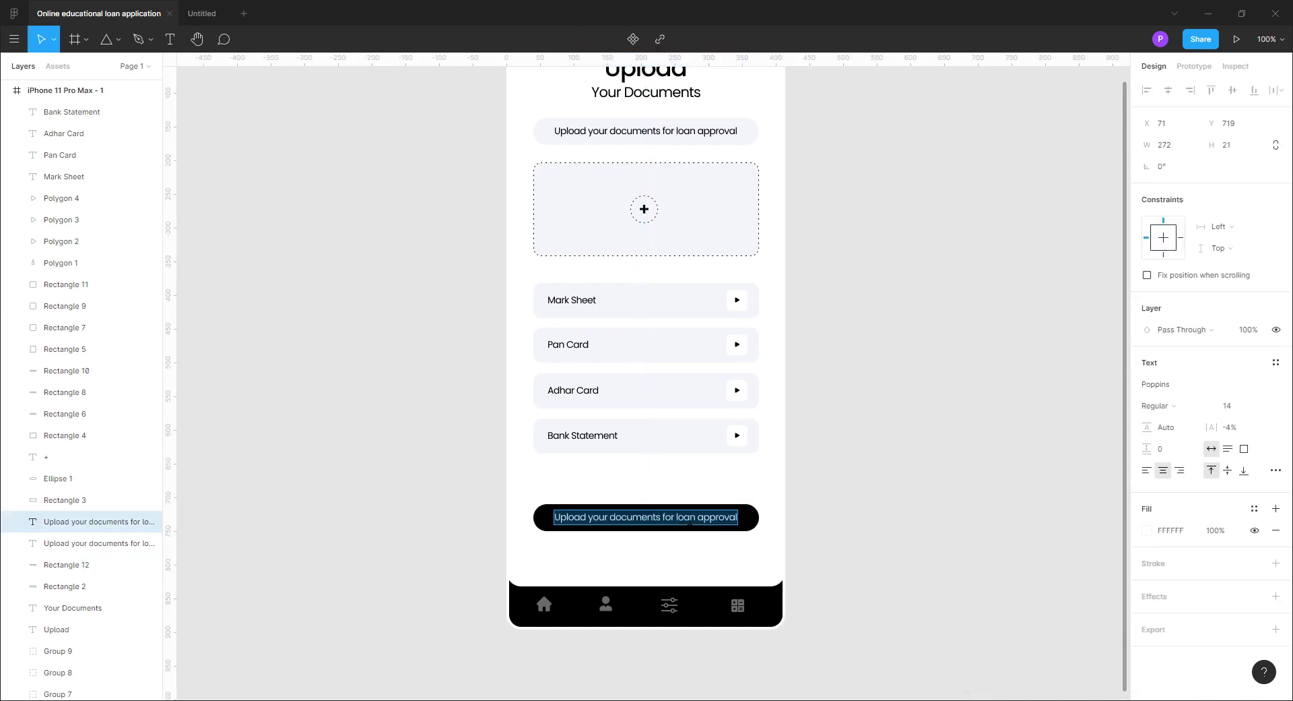
type("Submit A")
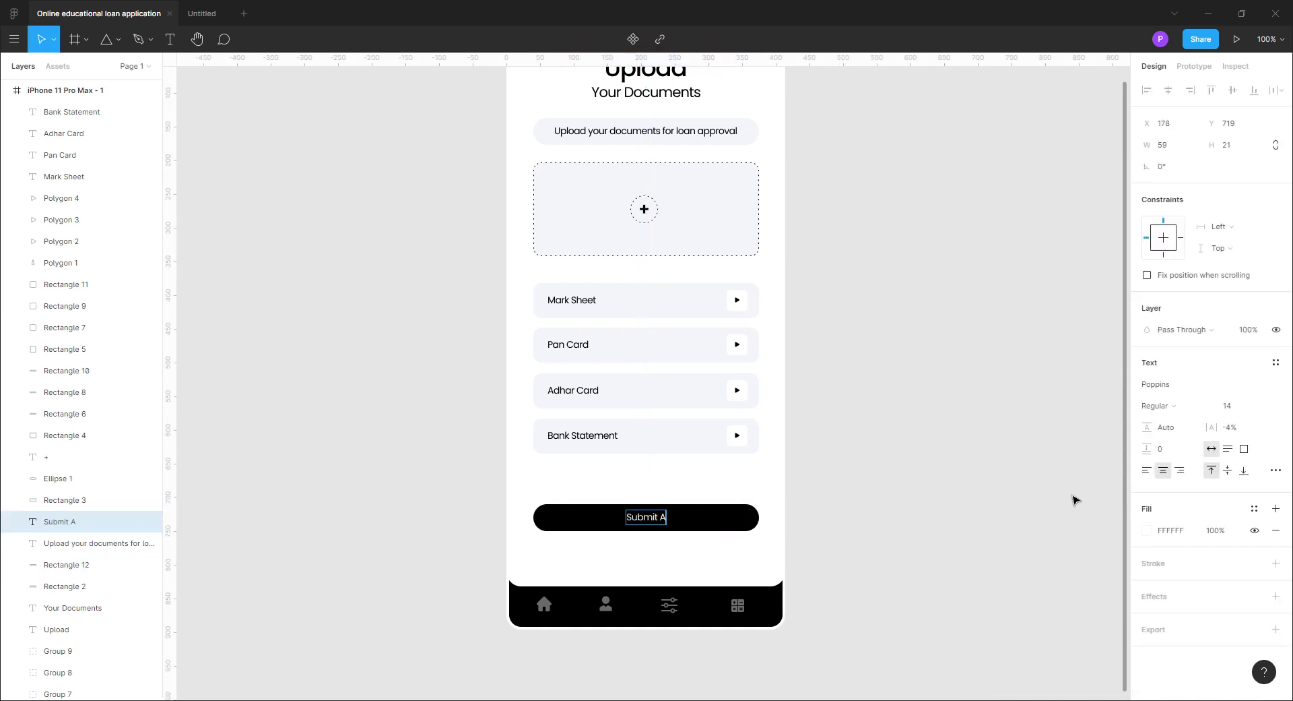
type("pplication")
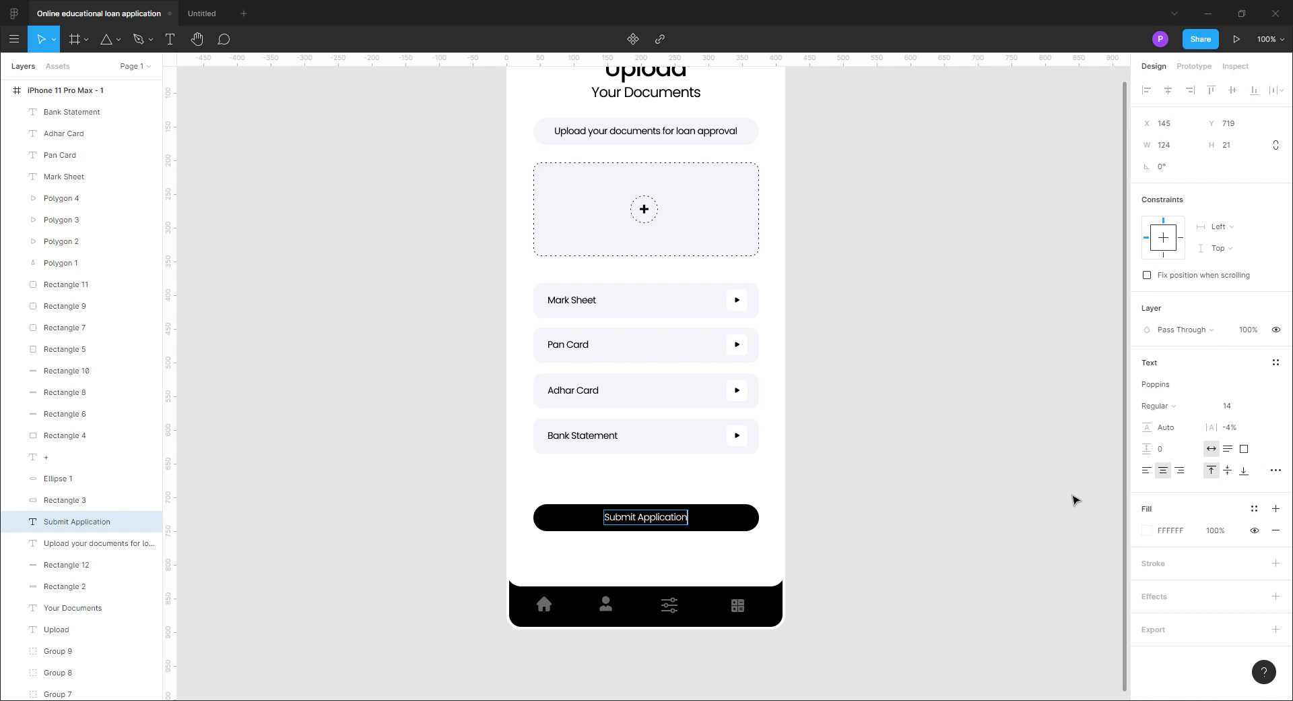
Make the "Submit Application" label SemiBold and align it vertically with the centre of the black button
key("ctrl+a")
left_click(1196, 408)
left_click(1188, 440)
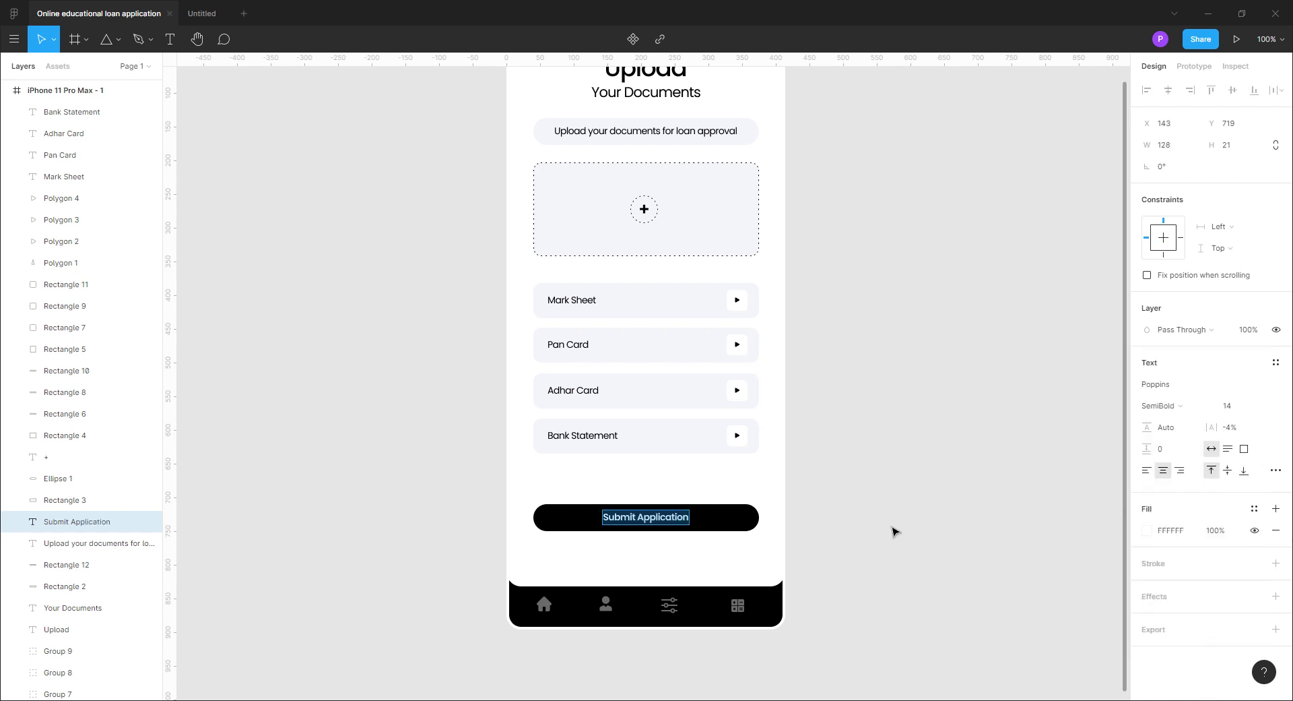
key("Escape")
left_click(747, 518, "shift")
left_click(1232, 90)
left_click(921, 484)
left_click_drag(915, 446, 891, 421)
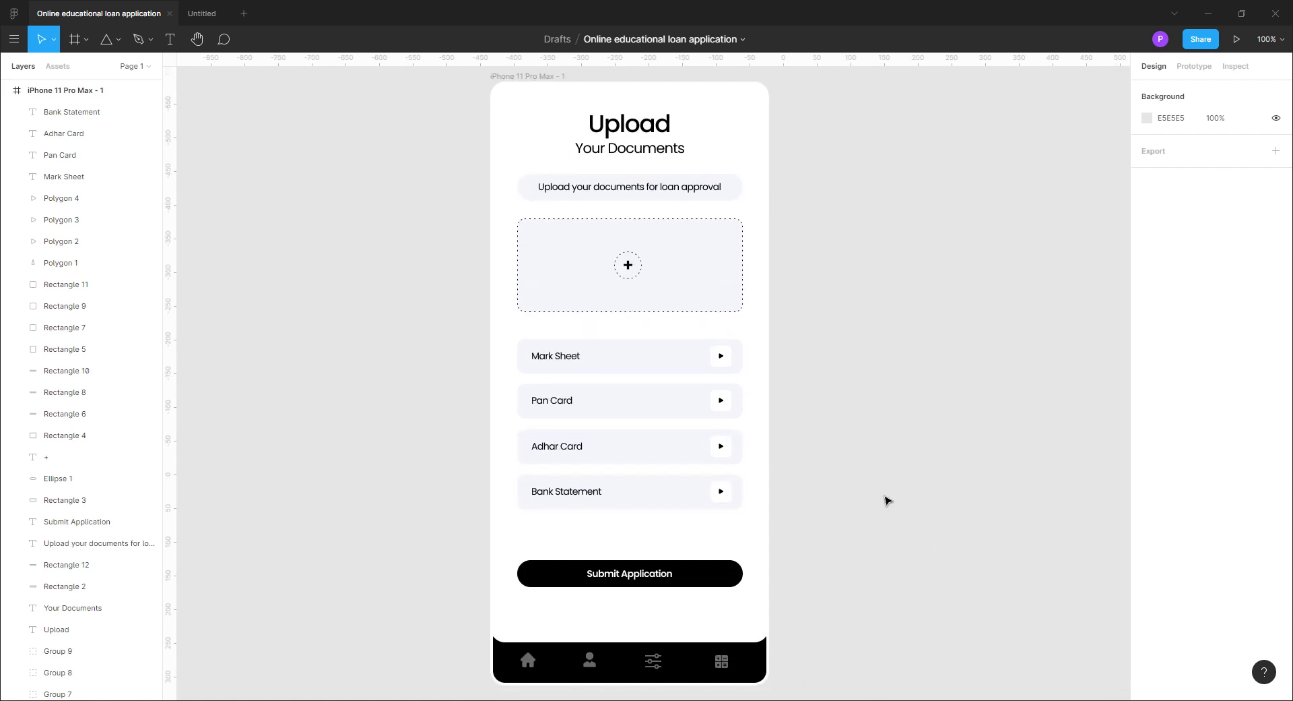
Delete the black triangle arrows from the white squares in all four document rows
left_click_drag(1087, 335, 862, 333)
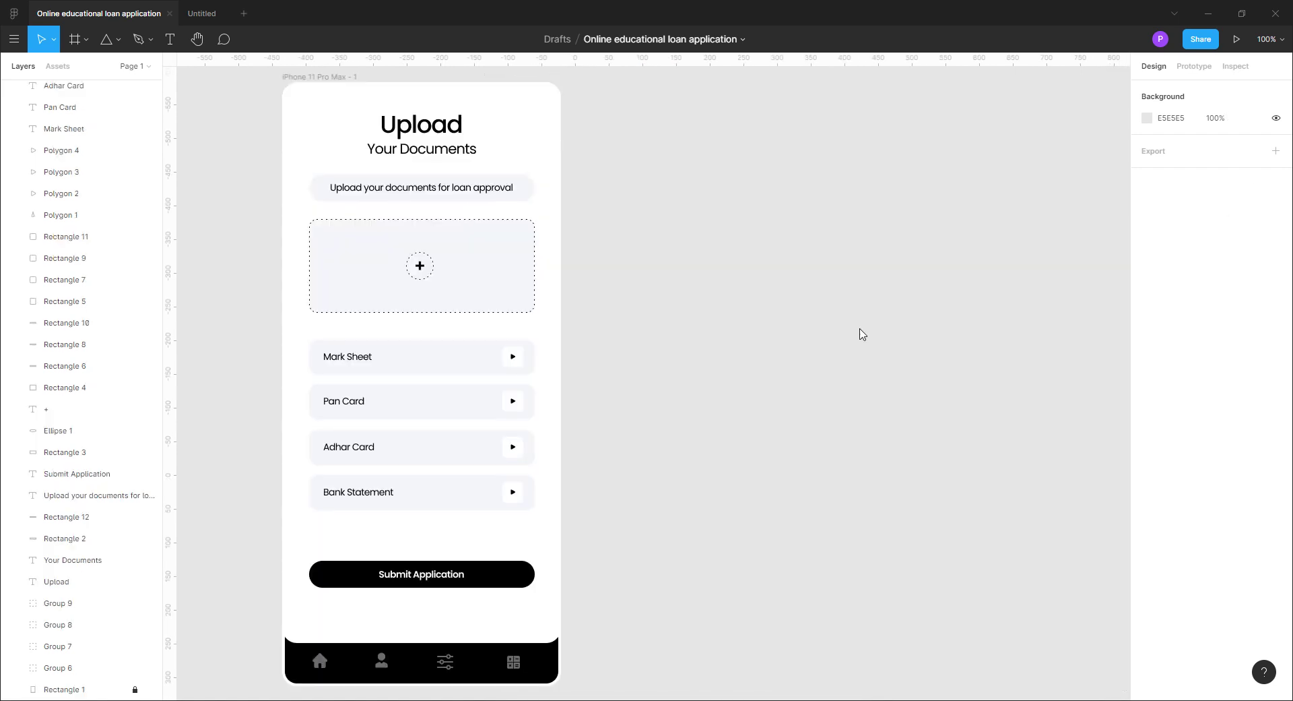
left_click_drag(512, 357, 516, 409)
key("Delete")
left_click(515, 448)
key("Delete")
left_click(514, 493)
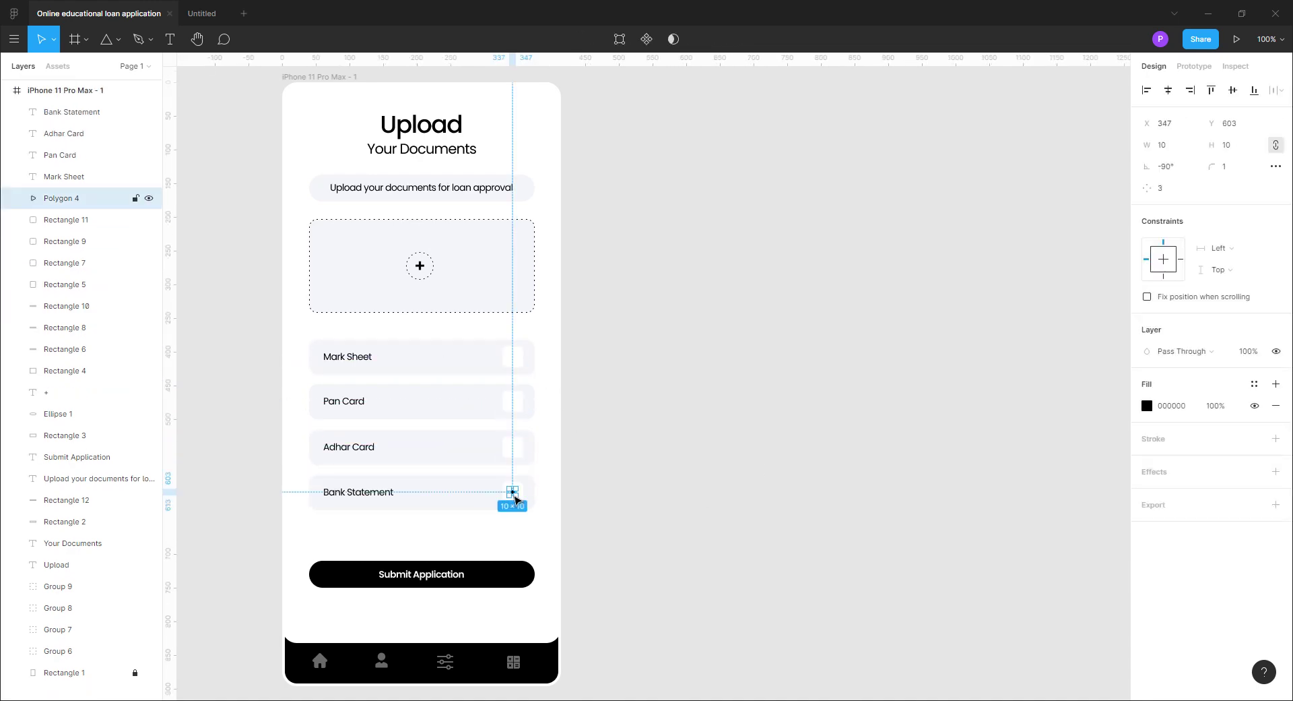
key("Delete")
Copy the upload box's "+" into the white square of the "Mark Sheet" row and set its font size to 18
left_click(421, 266)
key("ctrl+c")
key("ctrl+v")
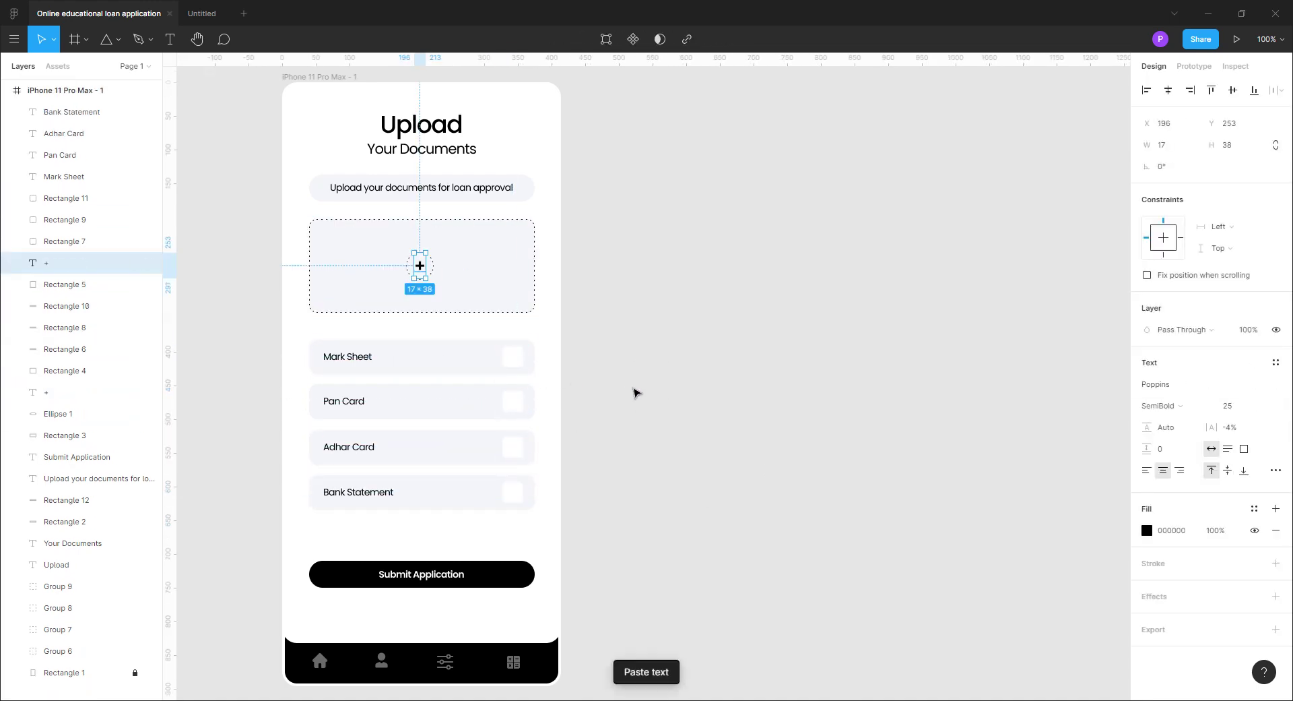
left_click_drag(425, 271, 518, 365)
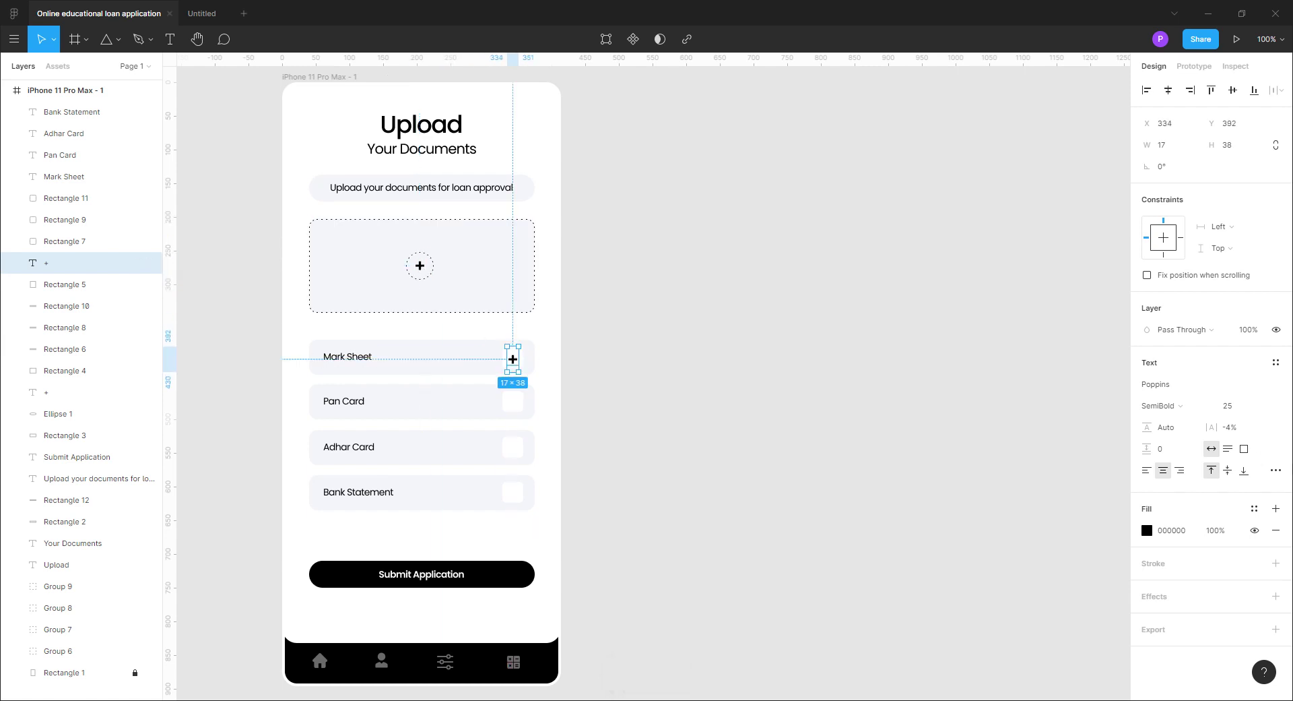
left_click(1255, 408)
left_click(795, 417)
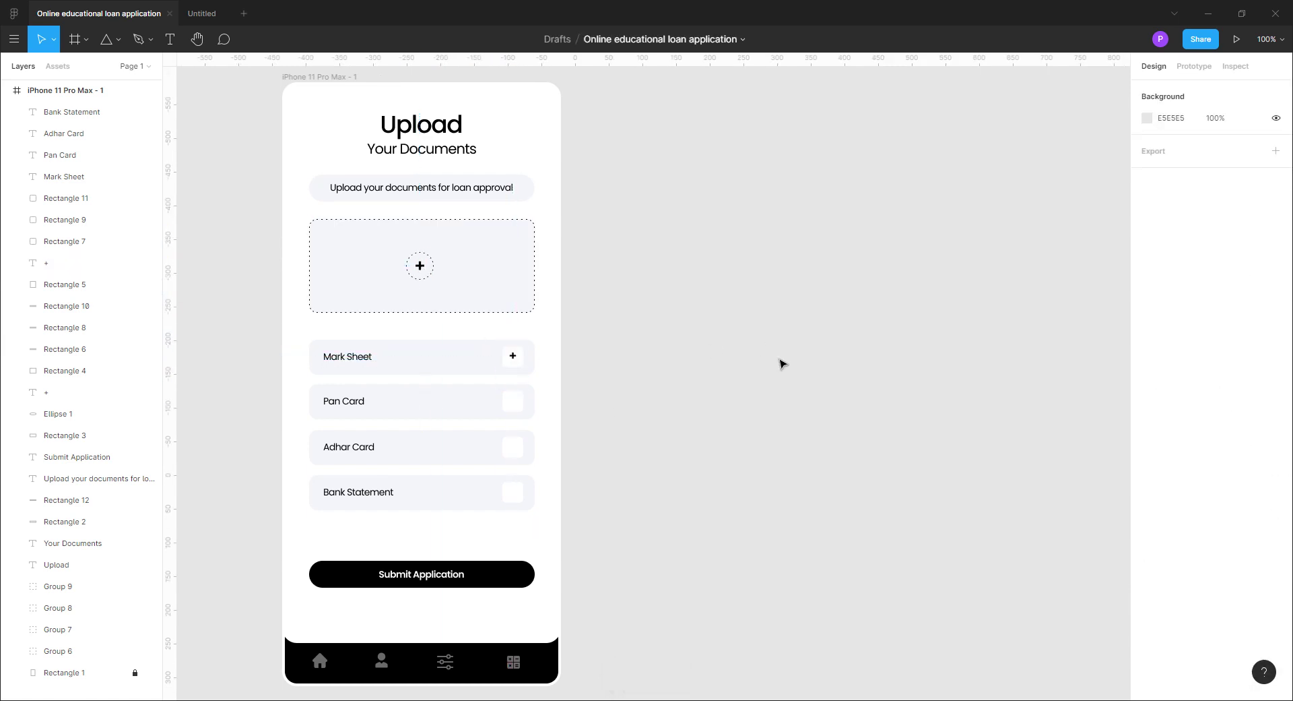
Nudge the "+" in the "Mark Sheet" row down to sit centrally in its white square
key("plus")
left_click_drag(716, 471, 941, 533)
left_click(605, 395)
key("Down")
key("Down")
key("Down")
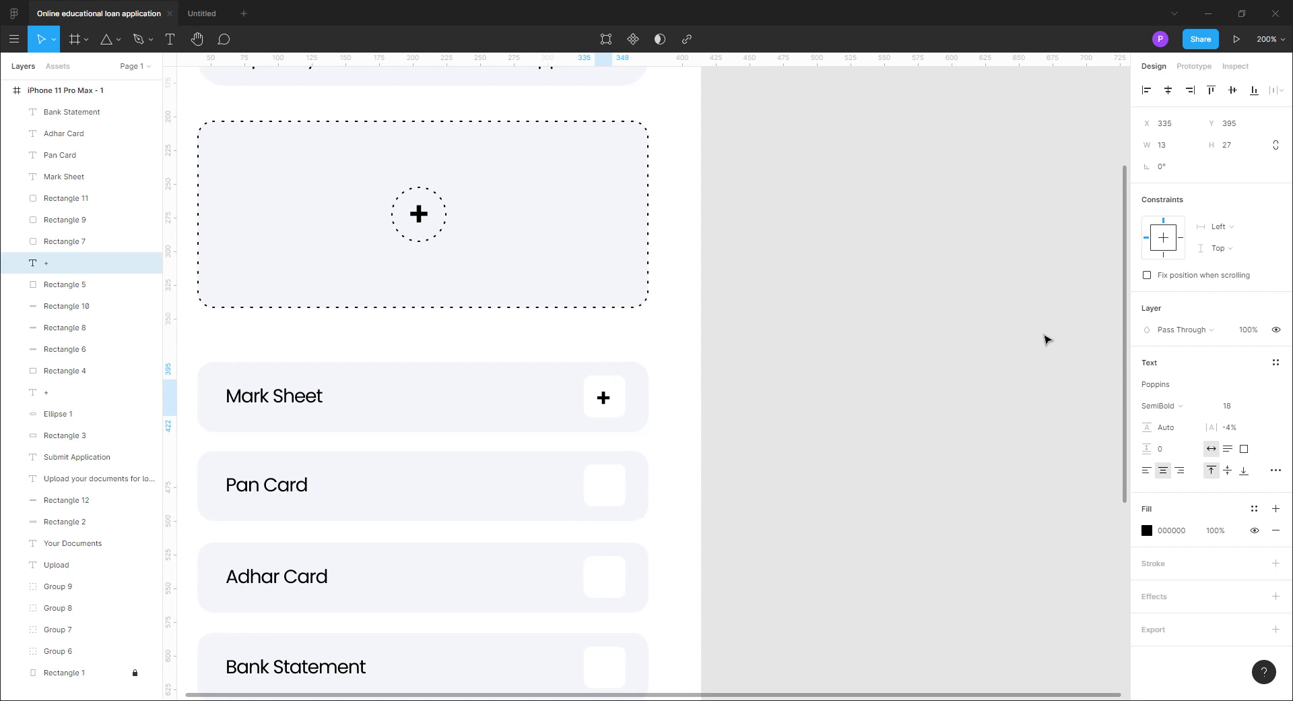
Delete the empty white squares from the "Bank Statement", "Adhar Card" and "Pan Card" rows
left_click(883, 569)
left_click_drag(660, 690, 687, 516)
left_click(648, 503)
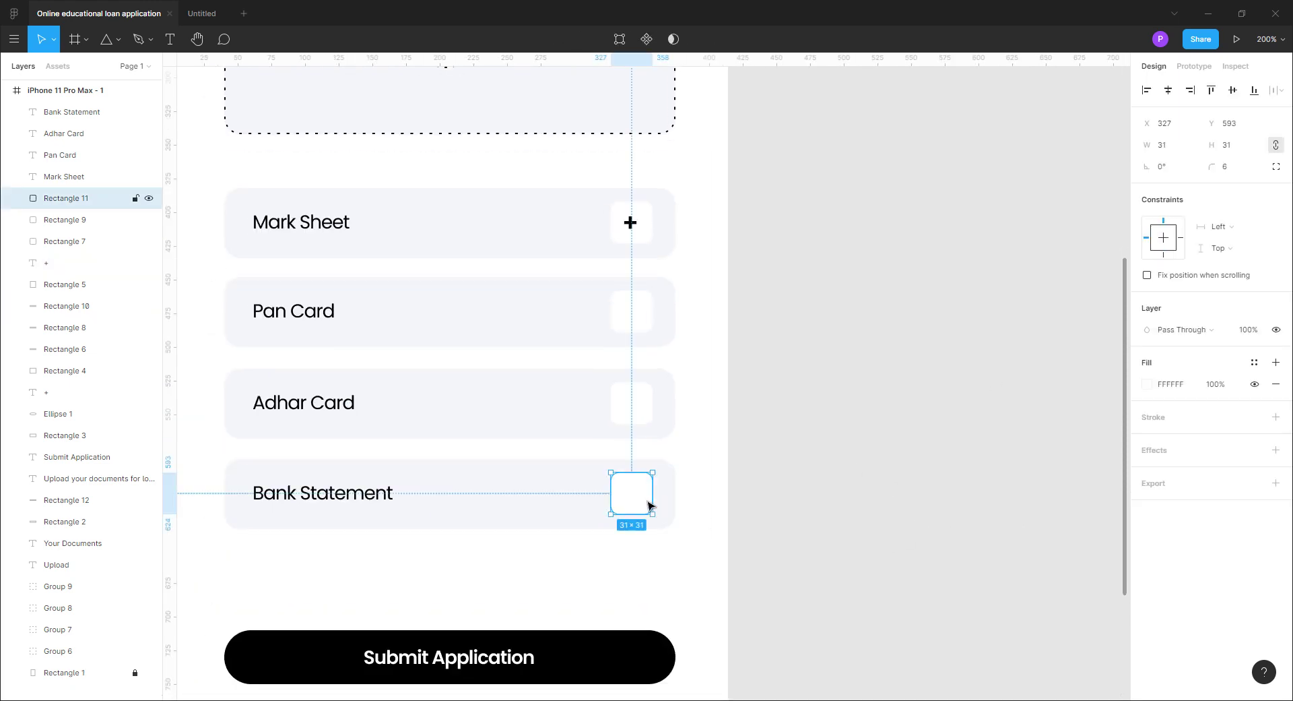
key("Delete")
left_click(633, 409)
key("Delete")
left_click(631, 316)
key("Delete")
Adjust the "+" in the "Mark Sheet" row to X 336, Y 394 within its white square
left_click(630, 227)
left_click(688, 252)
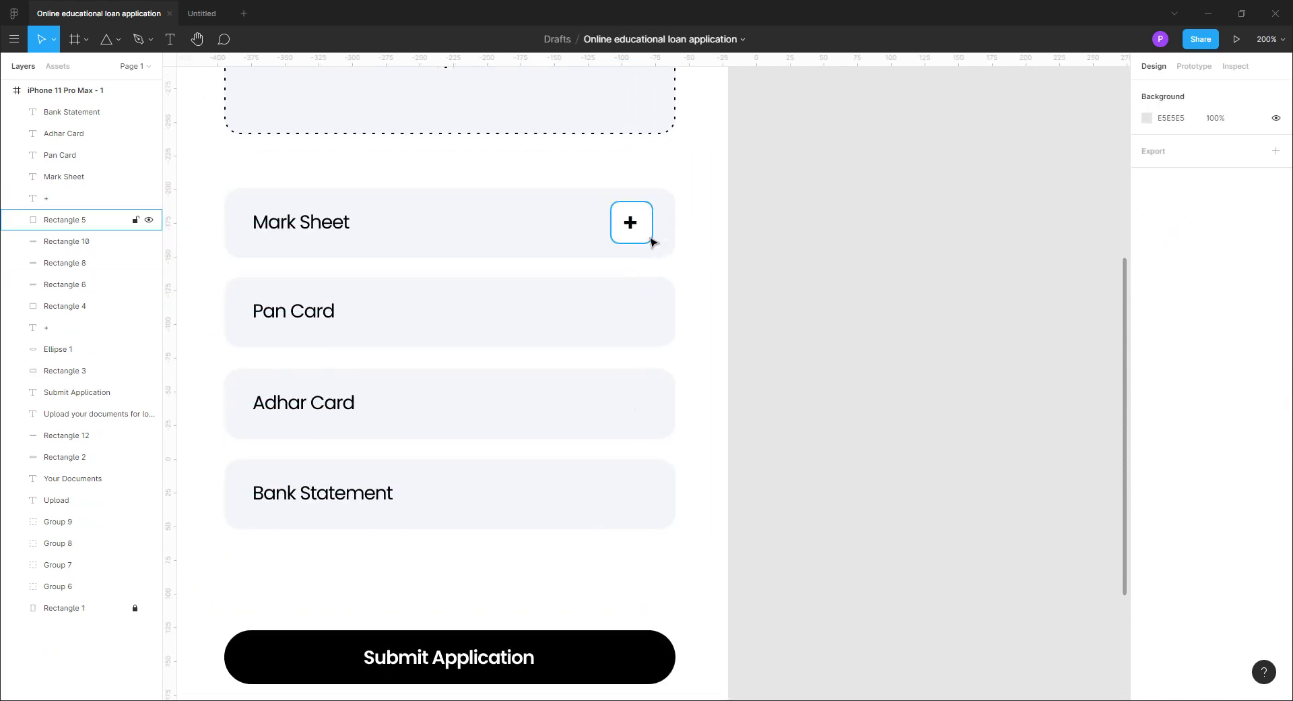
left_click(636, 233)
left_click(860, 291)
left_click(626, 224)
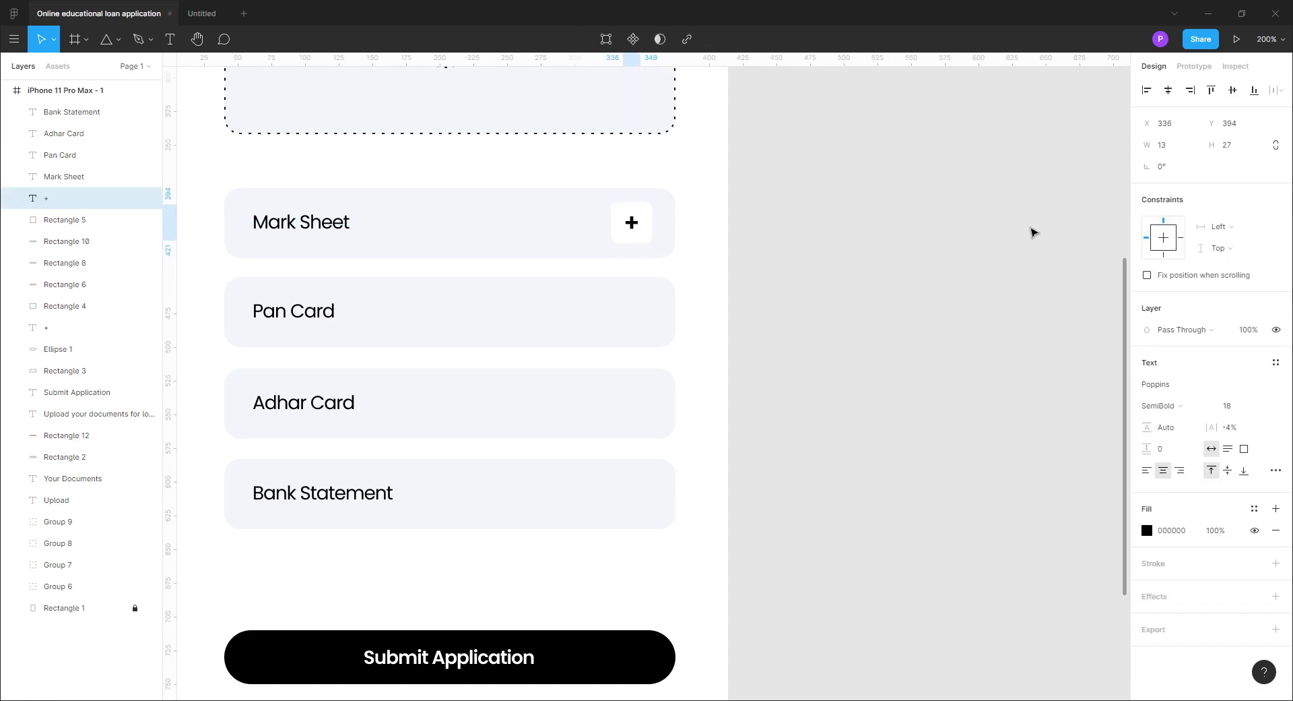
left_click(884, 255)
Copy the white square with its "+" from the "Mark Sheet" row into the "Pan Card" and "Adhar Card" rows
left_click(644, 228)
left_click(633, 223, "shift")
left_click_drag(632, 222, 635, 406, "alt")
left_click(860, 361)
left_click(644, 322)
left_click(631, 310, "shift")
left_click(915, 413)
Copy the white square and "+" from the "Adhar Card" row into the "Bank Statement" row
left_click(647, 419)
left_click(632, 406)
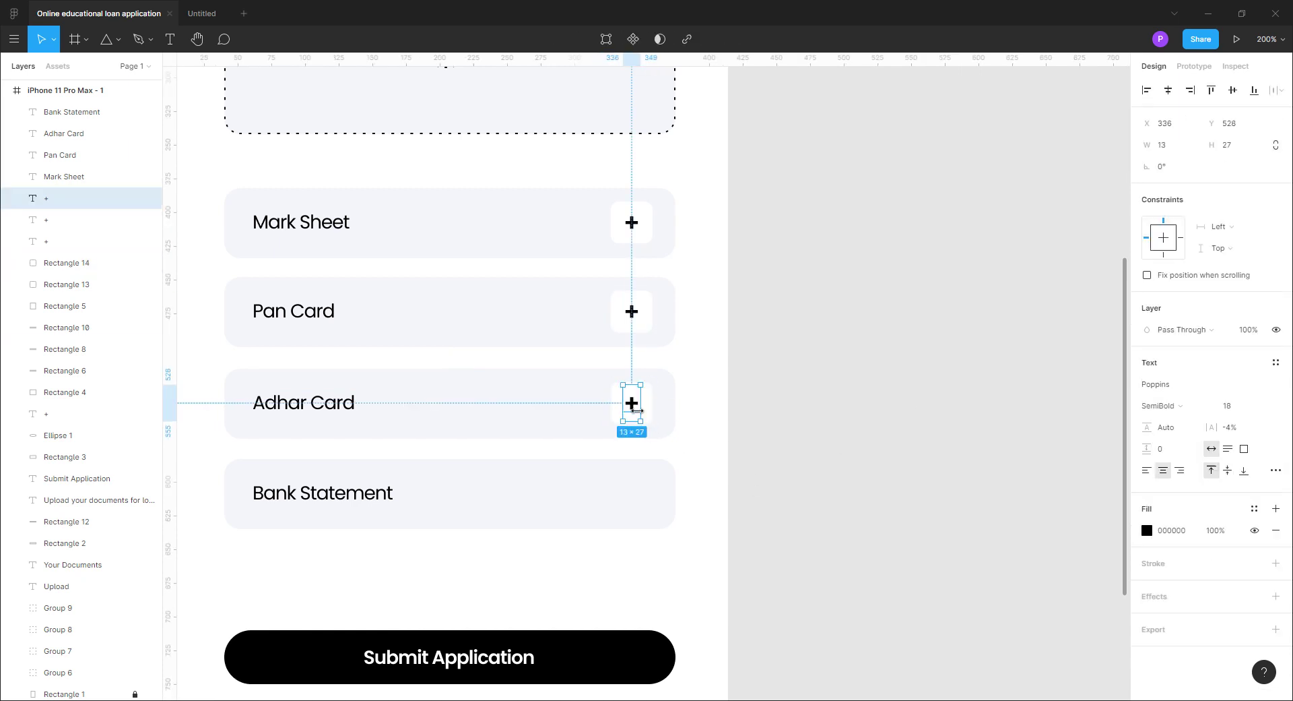
left_click(648, 422)
left_click(633, 406, "shift")
left_click_drag(633, 406, 636, 496)
left_click(881, 455)
key("minus")
key("minus")
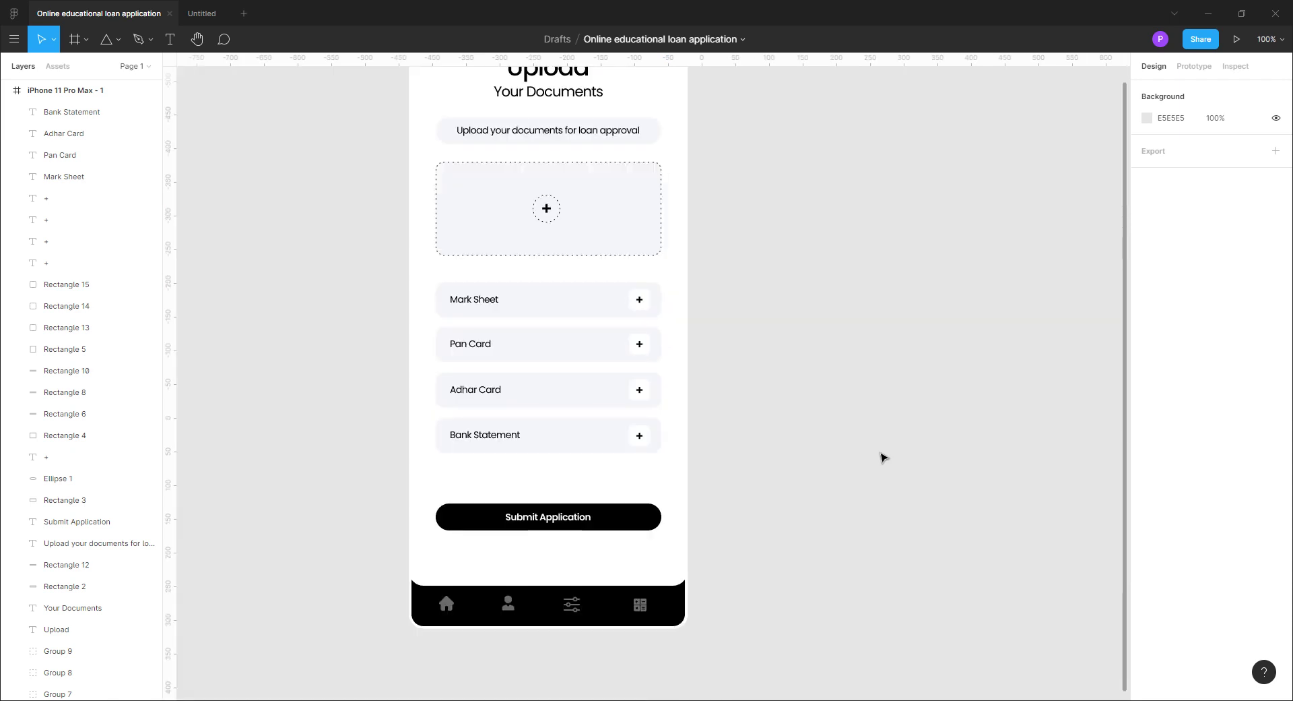
Rename the phone frame as "Upload your documents"
left_click_drag(848, 431, 670, 471)
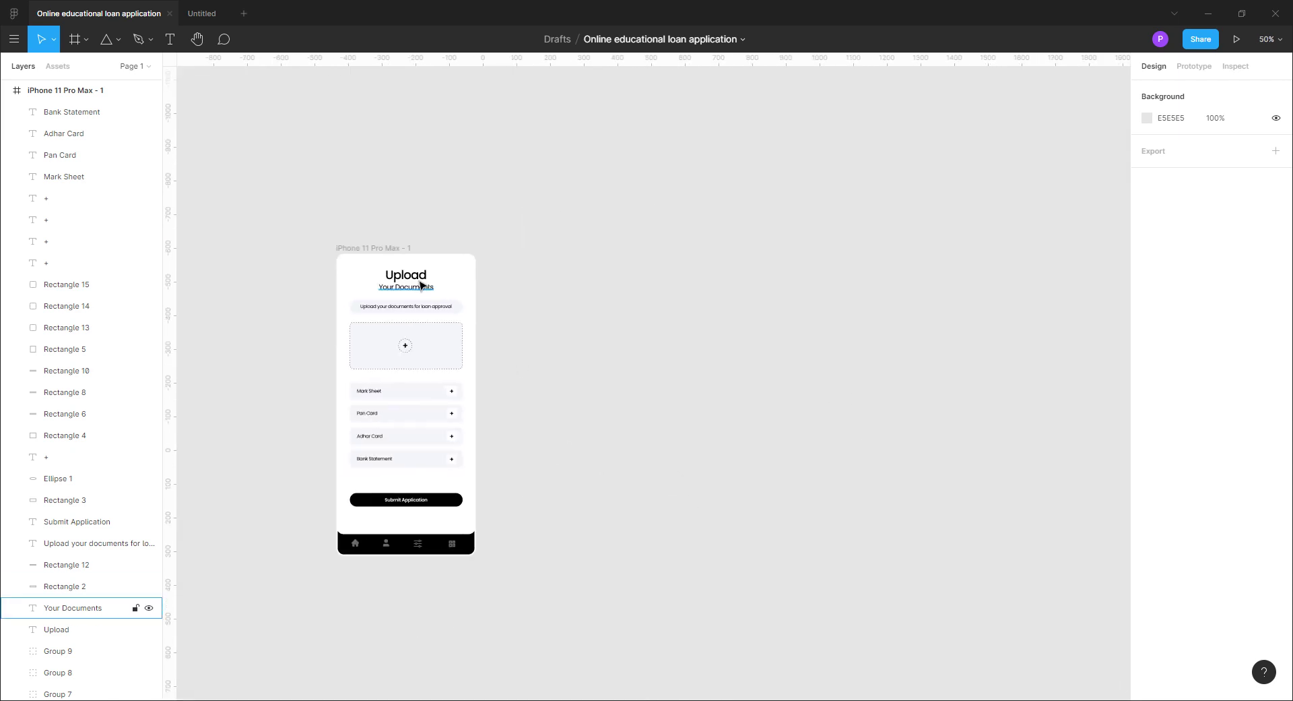
left_click(44, 92)
double_click(44, 93)
type("Upload your documents")
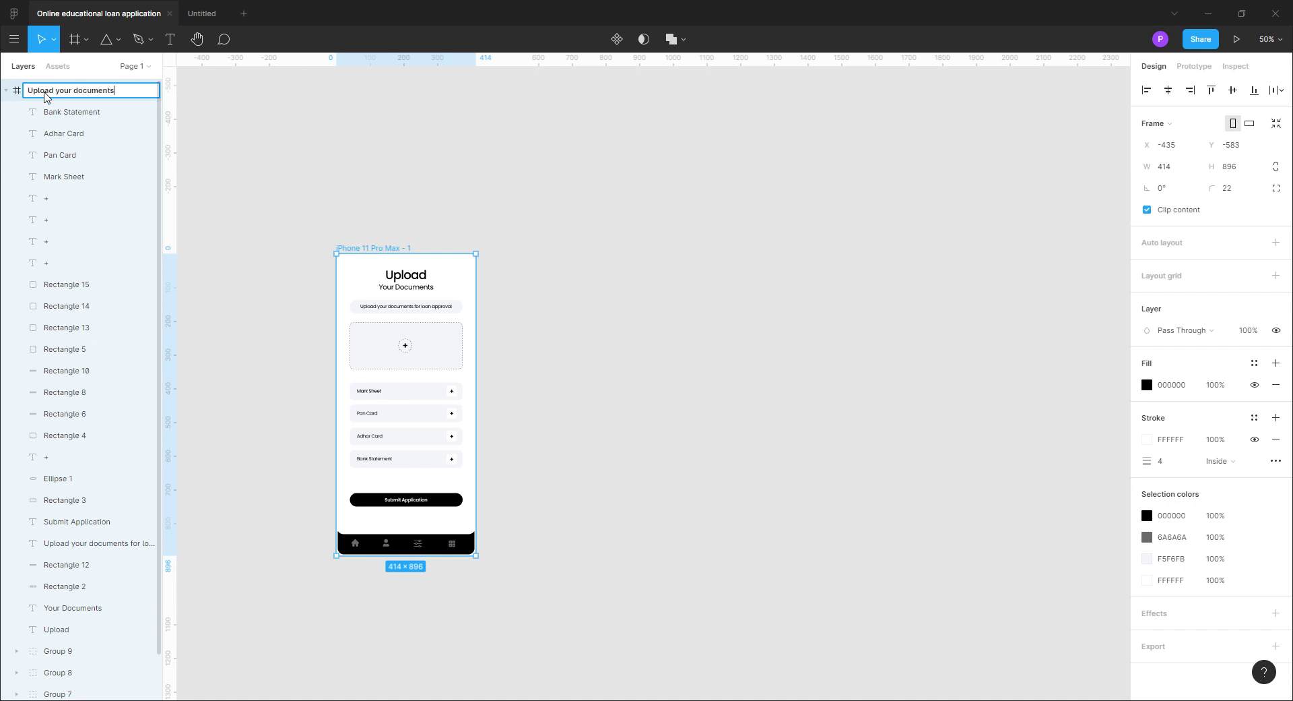
left_click(581, 331)
Duplicate the "Upload your documents" frame beside the original and rename the copy "EMI Calculator"
left_click(413, 251)
left_click_drag(413, 252, 691, 262)
double_click(88, 93)
type("EMI Calculator")
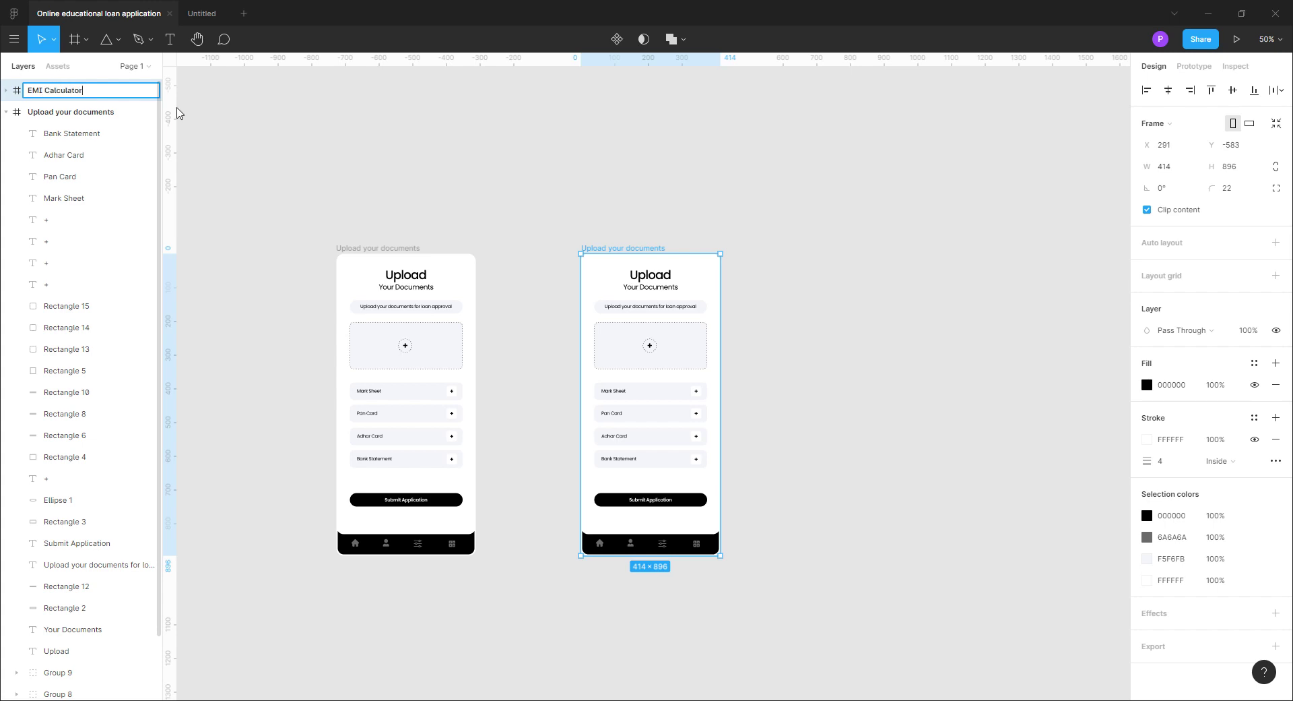
left_click(842, 387)
Delete the "Pan Card", "Adhar Card" and "Bank Statement" rows and the submit button from the "EMI Calculator" frame
scroll(843, 388, "up", 3)
scroll(876, 579, "down", 2)
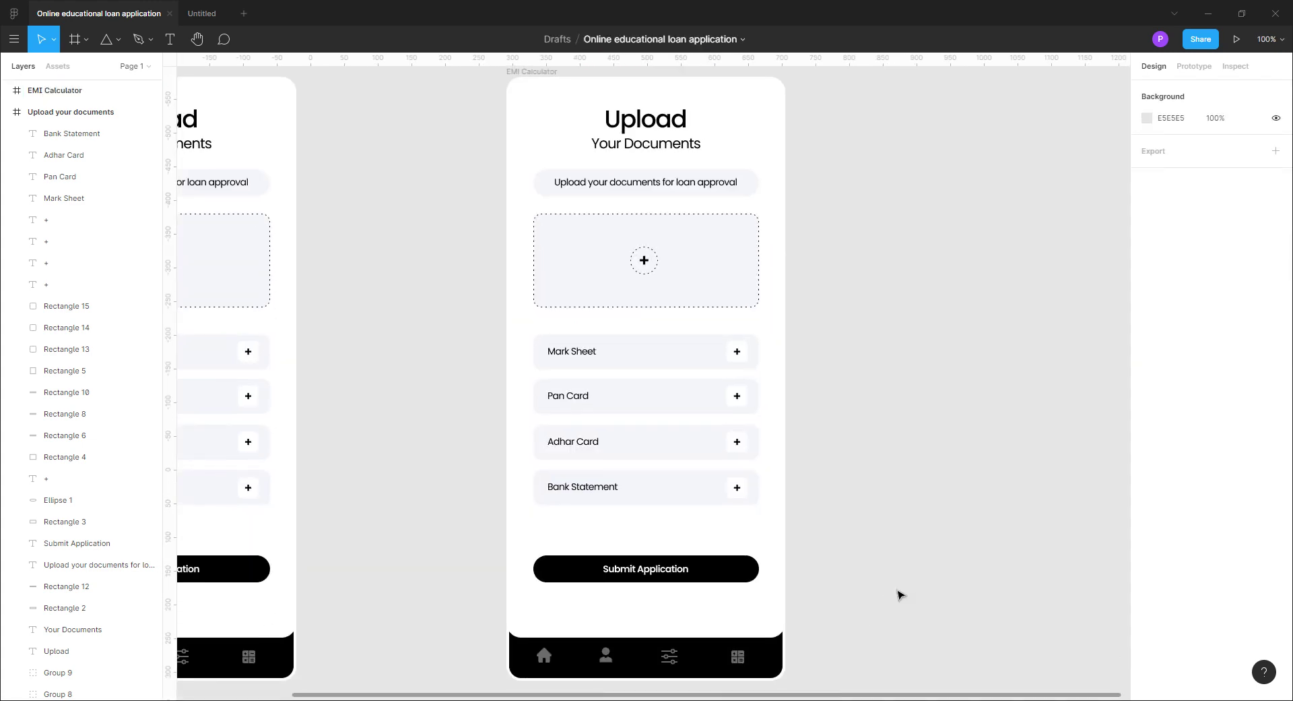
left_click_drag(910, 584, 512, 390)
key("Delete")
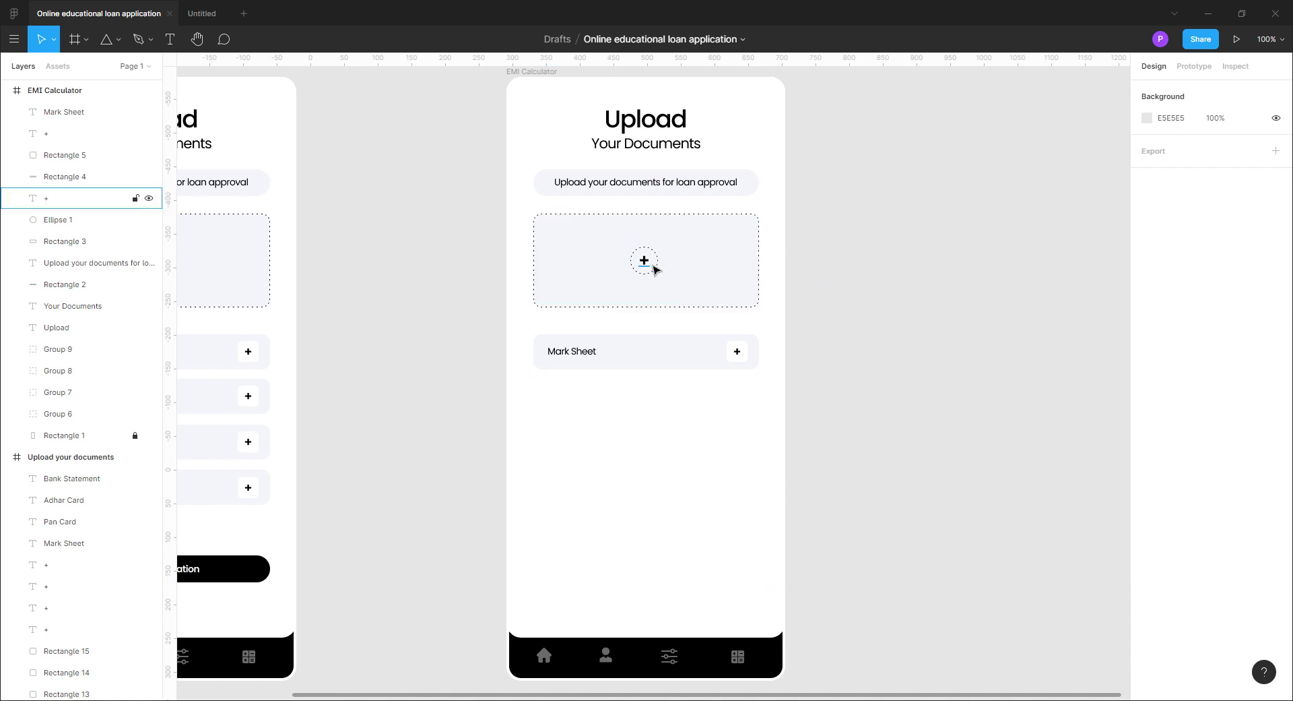
Remove the "+", its dotted circle and the dashed outline from the large grey box in the "EMI Calculator" frame
left_click(645, 261)
key("Delete")
left_click(696, 275)
left_click(891, 433)
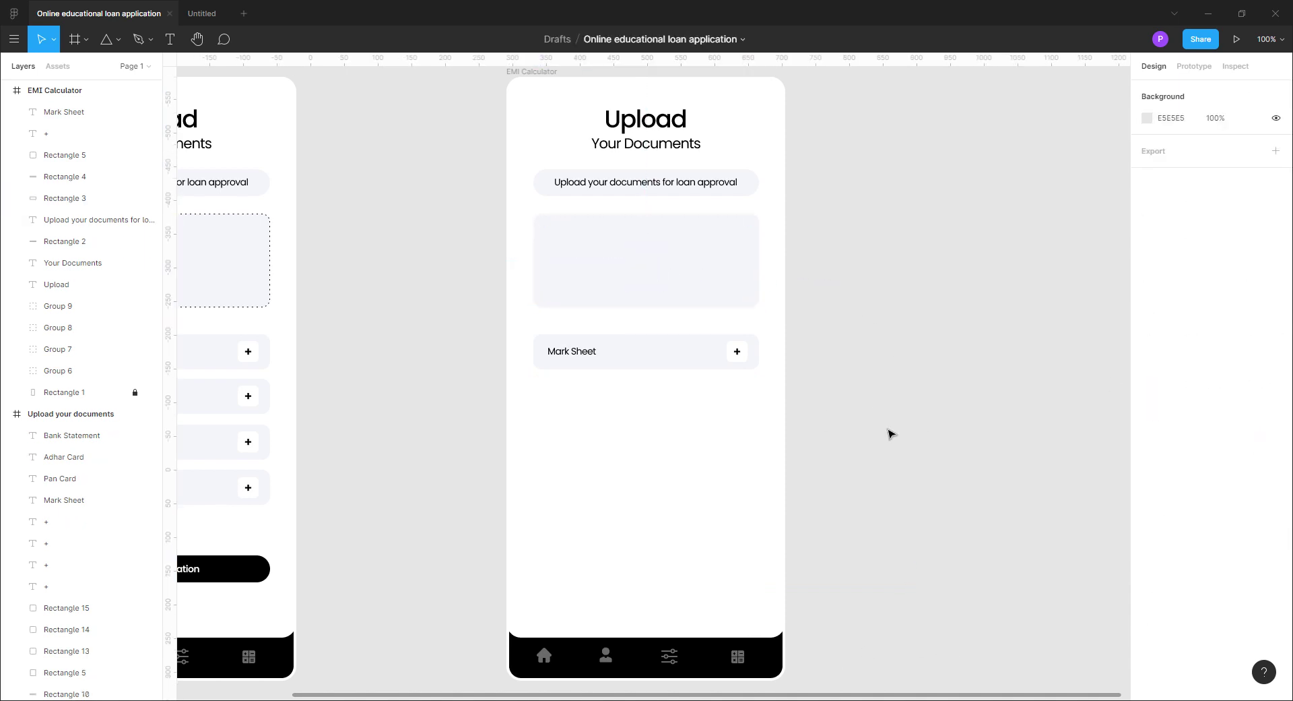
Delete the "Upload your documents for loan approval" text and its grey pill from the "EMI Calculator" frame
left_click_drag(911, 363, 943, 419)
left_click(681, 272)
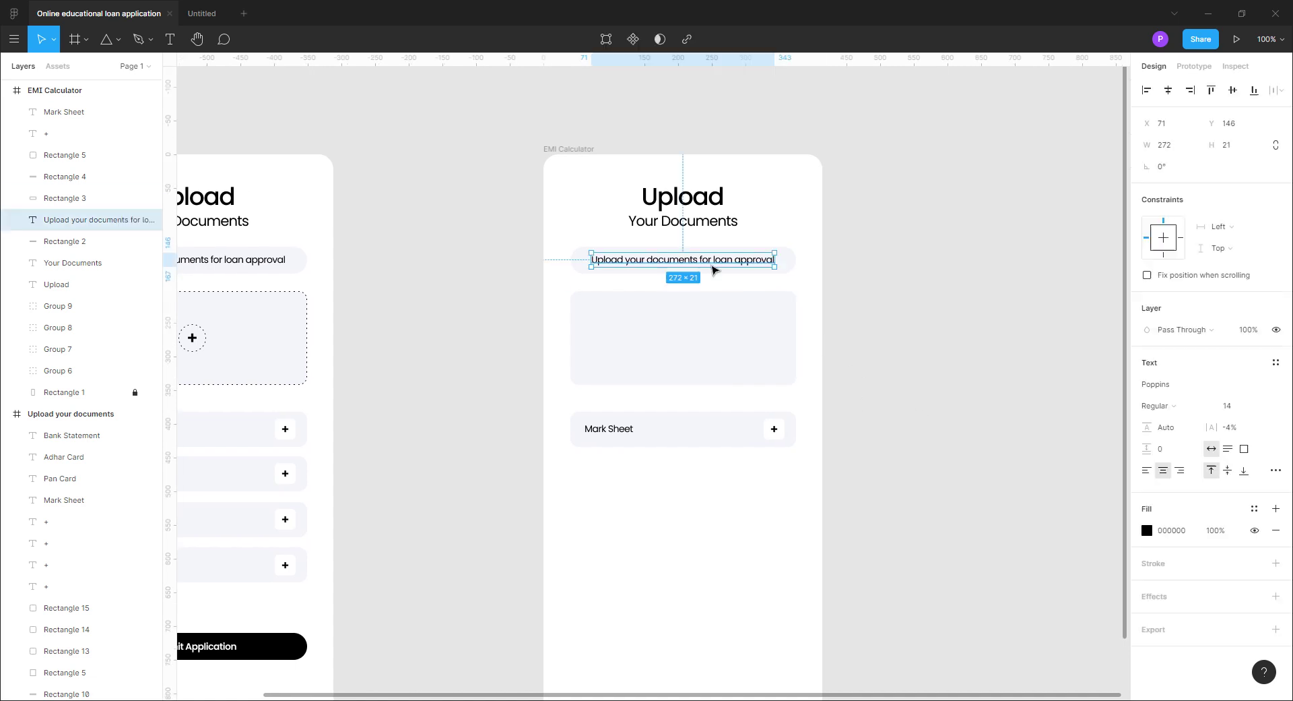
key("Delete")
left_click(713, 269)
key("Delete")
Change the duplicated frame's "Upload" heading to "EMI Calculator" and position it at X 94, Y 29
left_click(681, 199)
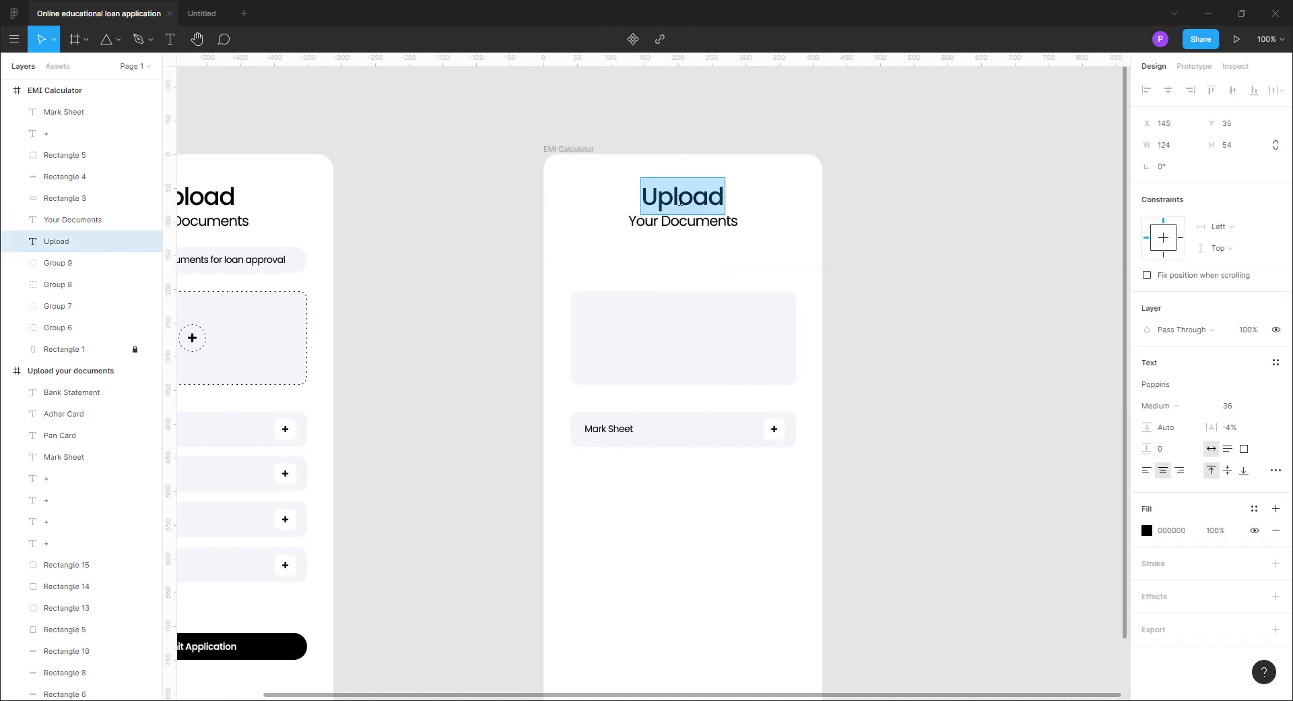
type("EMI Calcu")
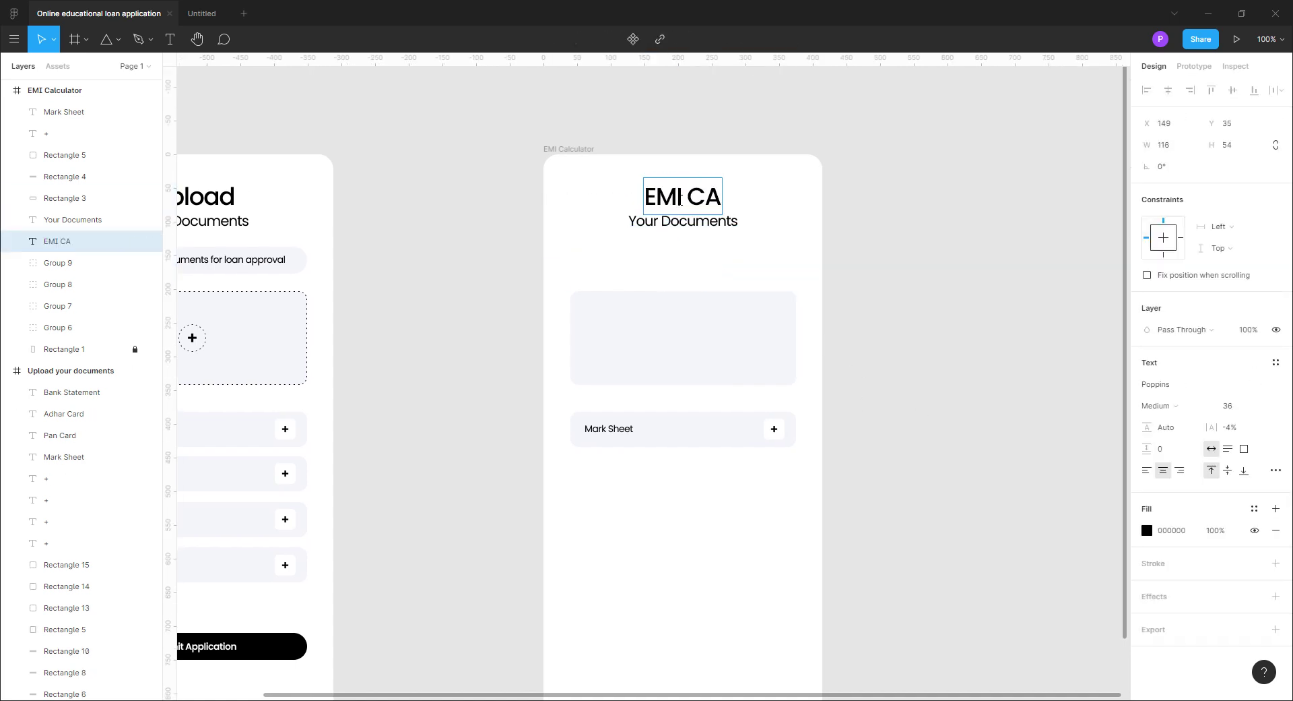
type("lator")
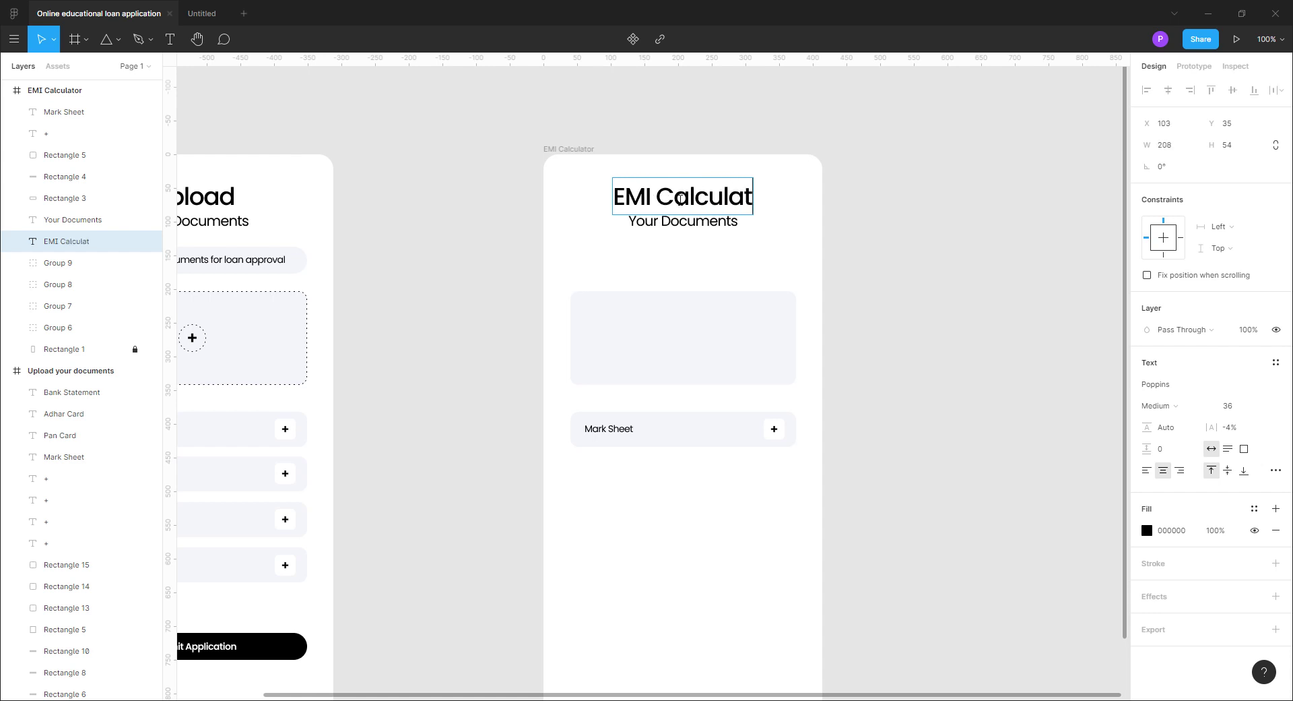
left_click(968, 327)
left_click_drag(725, 208, 733, 204)
left_click(223, 204)
scroll(944, 422, "down", 1)
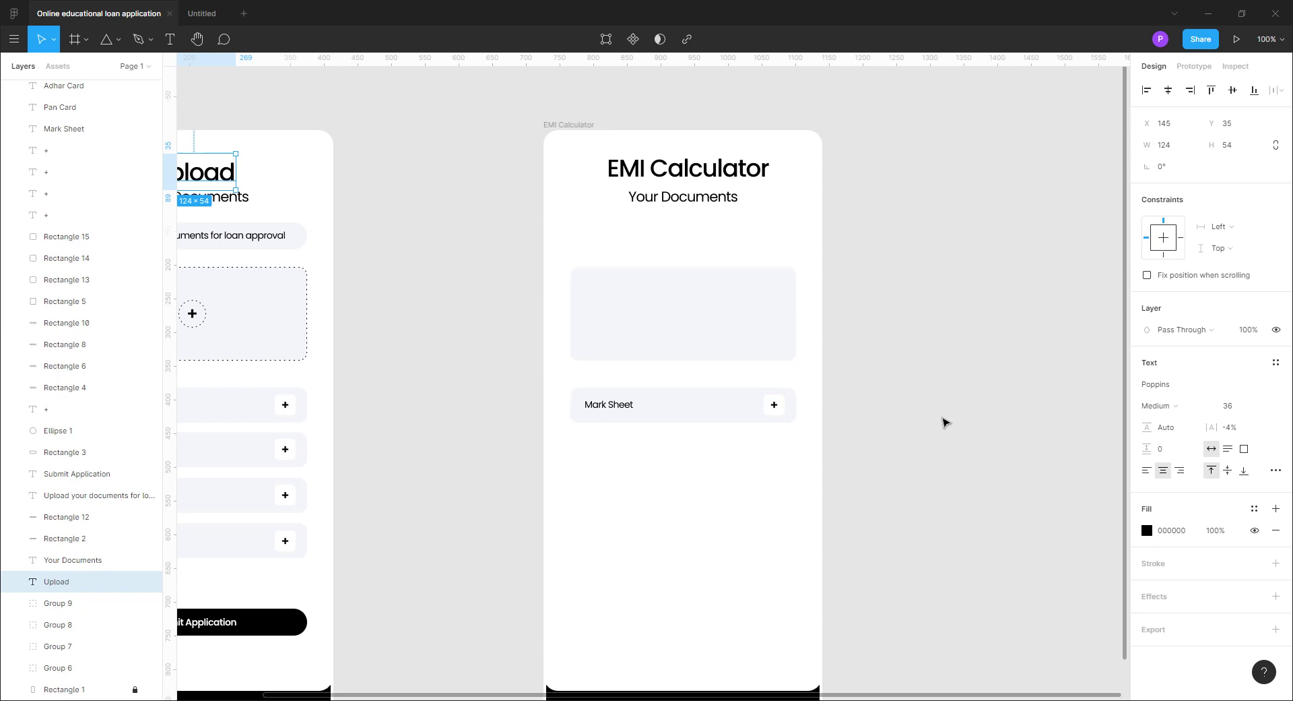
scroll(921, 355, "up", 1)
left_click(366, 276)
left_click(679, 195)
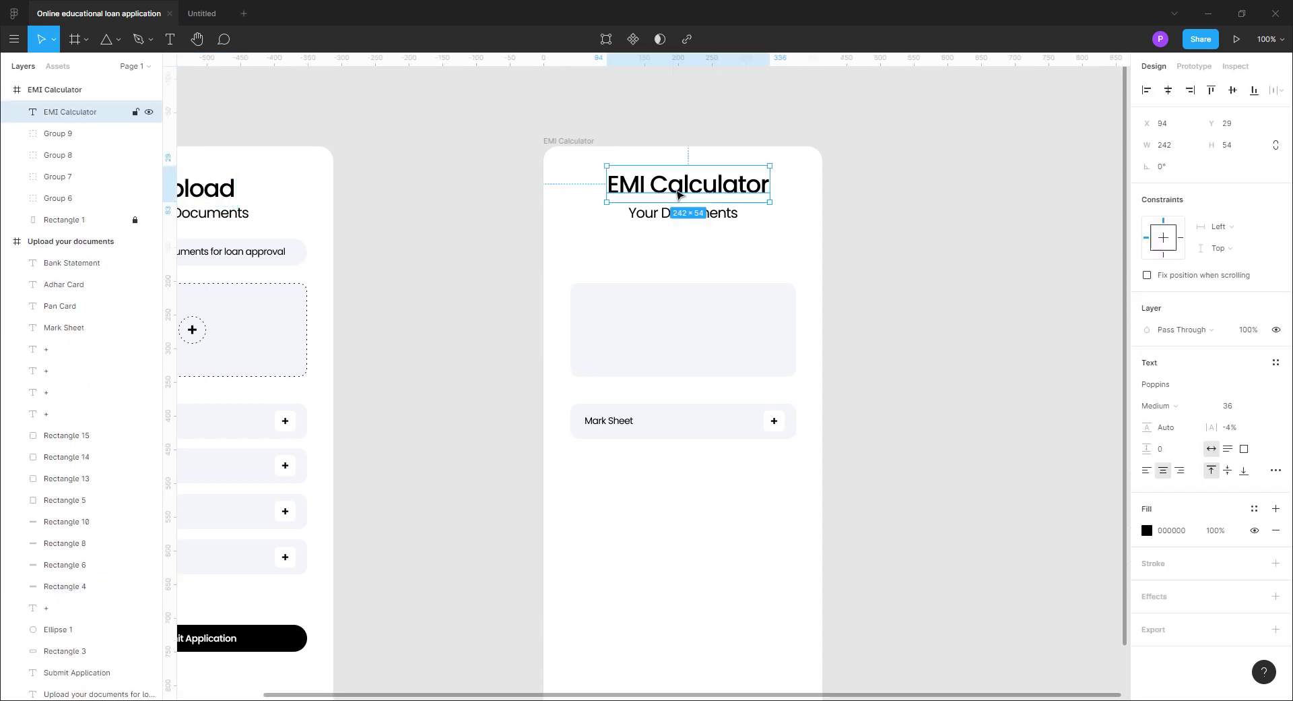
left_click(839, 214)
Delete the "Your Documents" subtitle and move the large grey box up beneath the "EMI Calculator" heading
left_click_drag(915, 315, 915, 364)
left_click(700, 276)
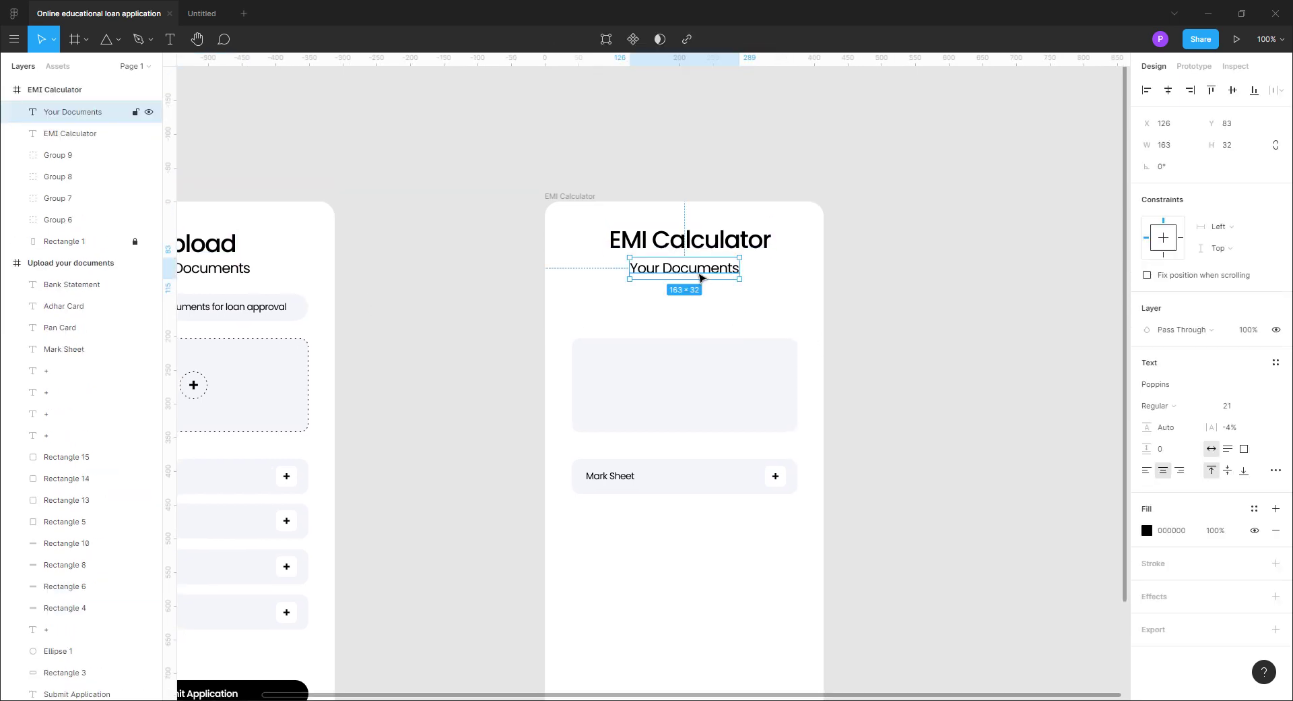
key("Delete")
left_click(705, 369)
key("shift+Up")
key("shift+Up")
key("shift+Up")
key("shift+Up")
key("shift+Up")
key("shift+Up")
key("shift+Up")
key("shift+Up")
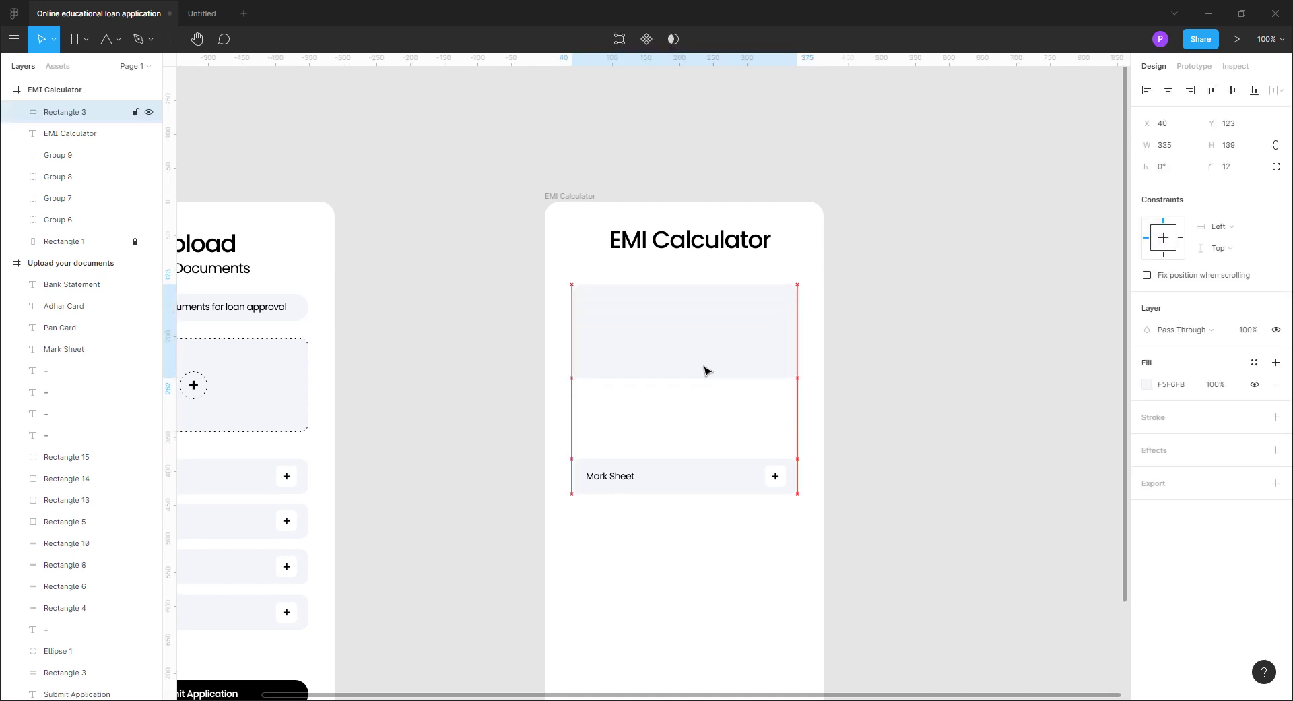
left_click(946, 460)
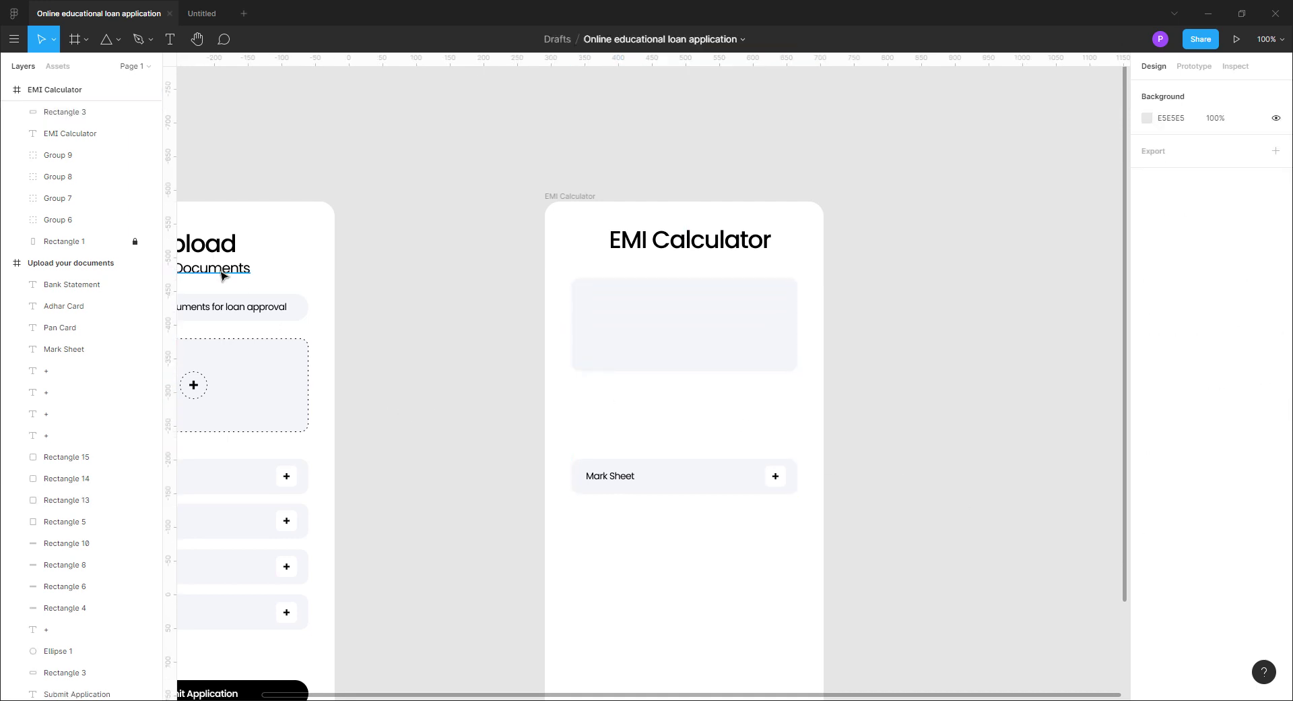
Duplicate the "EMI Calculator" heading into the grey box, put the copy above the box in the layer order, and open its text for editing
left_click_drag(695, 245, 676, 323)
left_click_drag(65, 138, 86, 106)
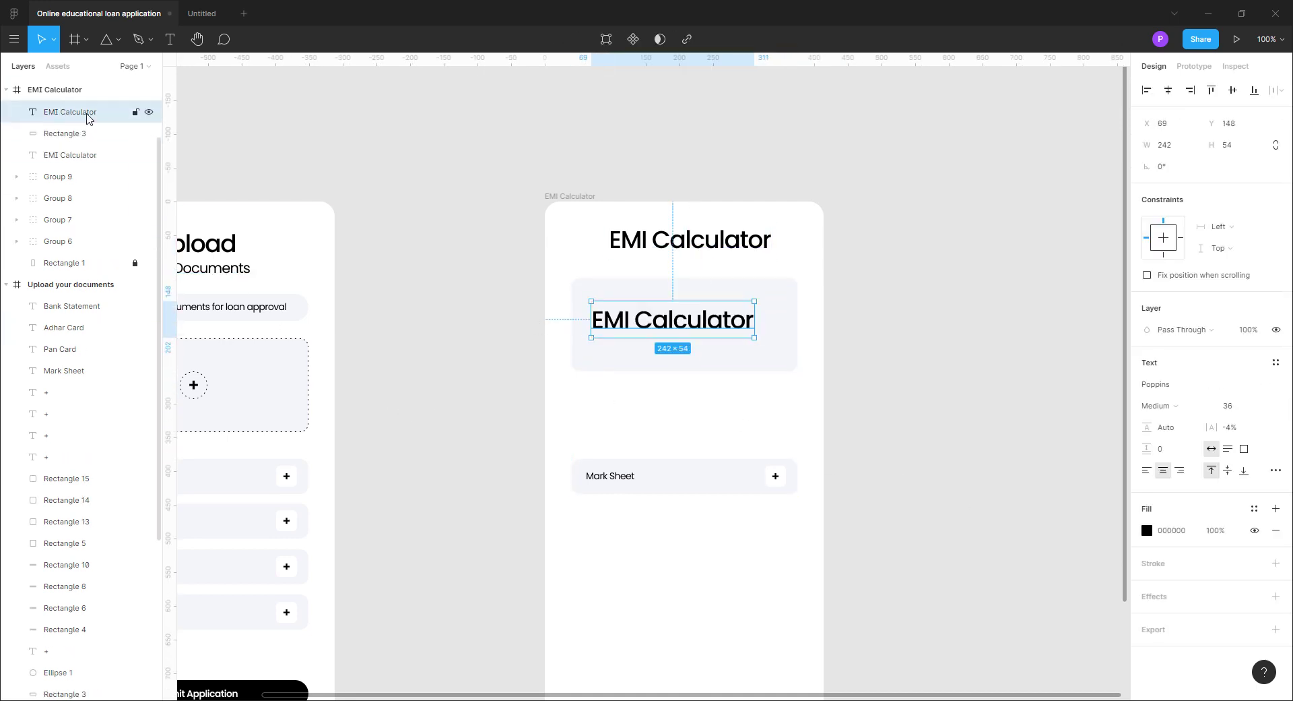
double_click(694, 330)
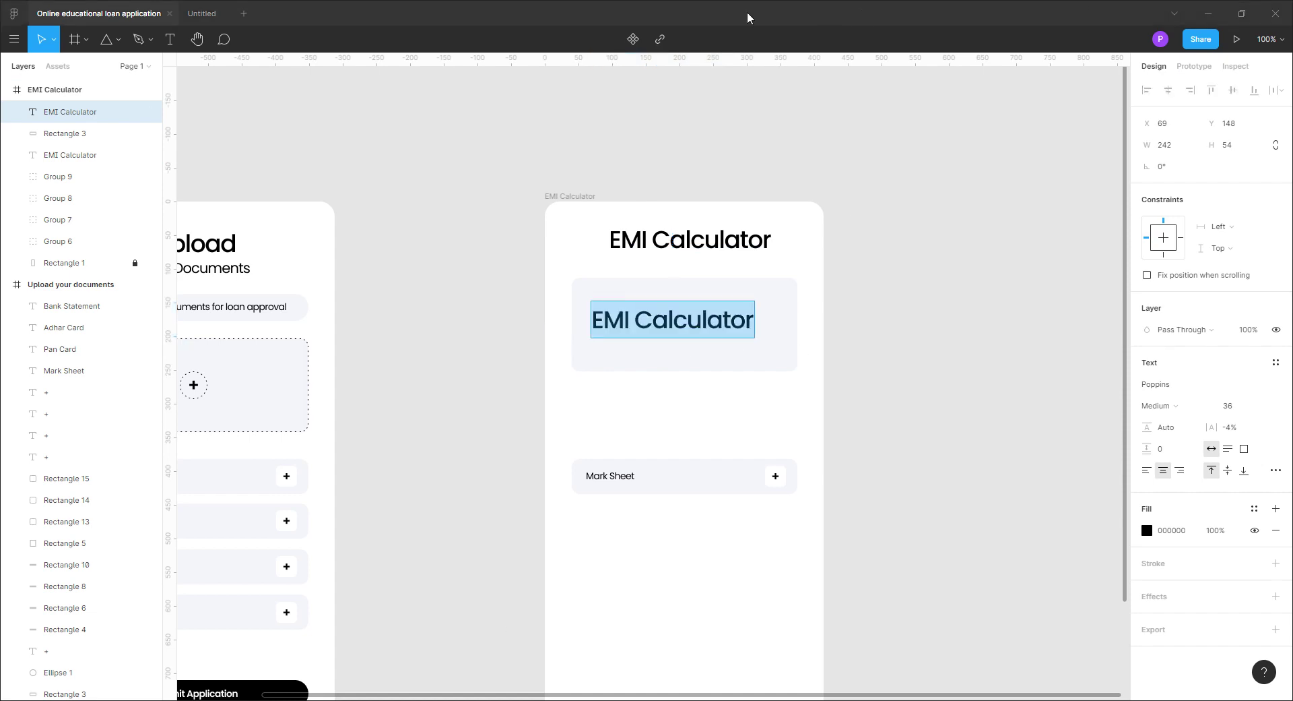
Switch to the "Untitled" file and examine the "₹ 4,992" payment amount and its grey card on the finished EMI Calculator screen
left_click(201, 14)
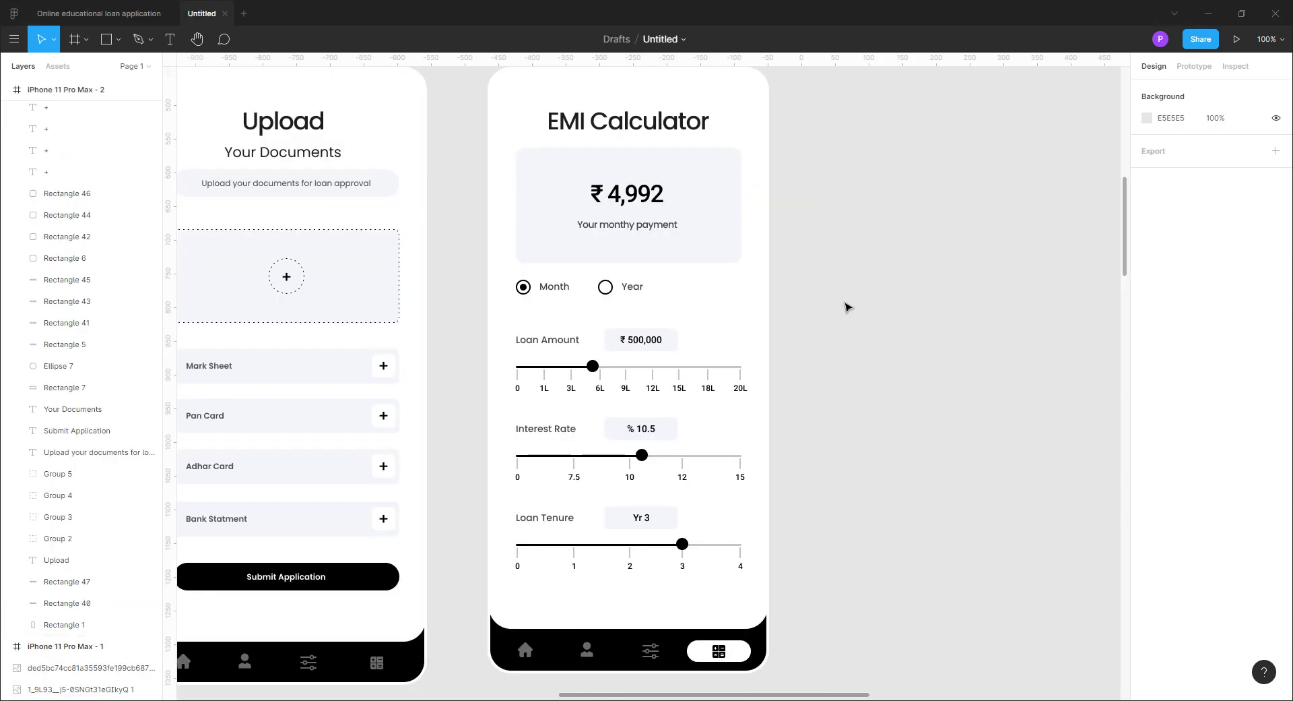
double_click(600, 194)
left_click(880, 312)
left_click(718, 202)
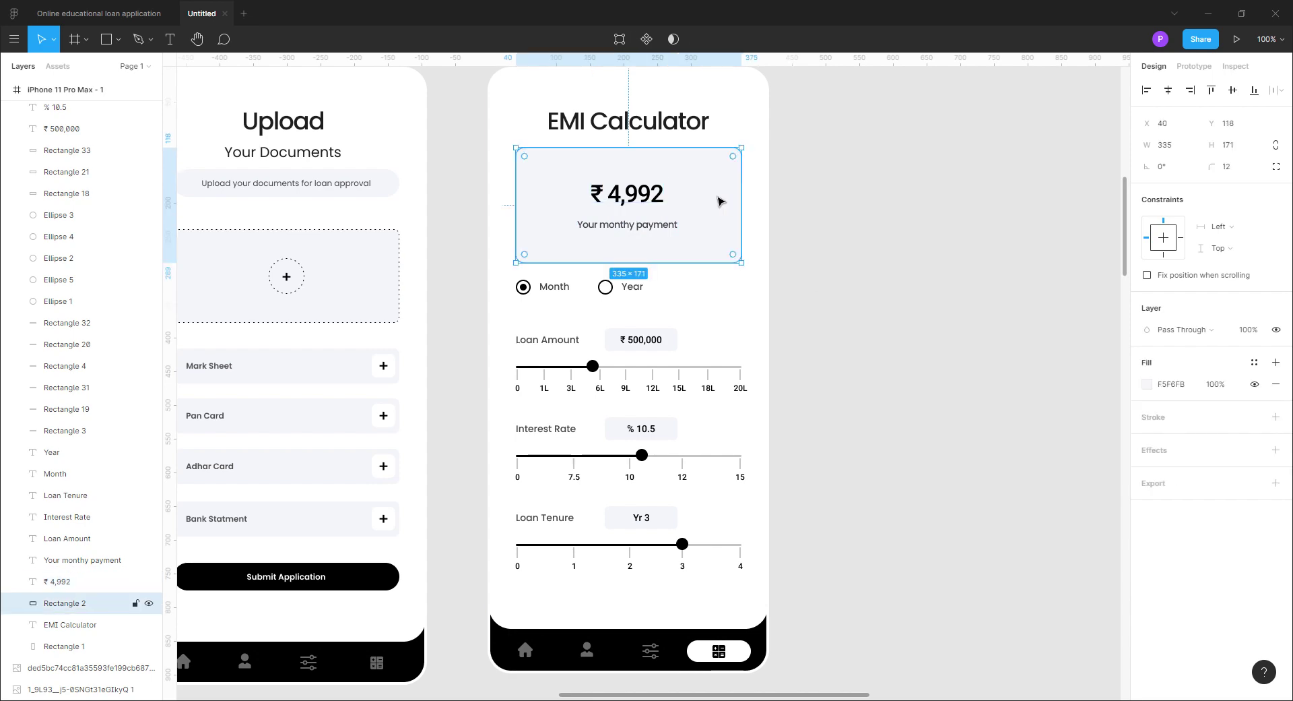
Switch back to the "Online educational loan application" file and set the grey box's height to 171
left_click(506, 138)
left_click(119, 15)
left_click(867, 405)
key("Tab")
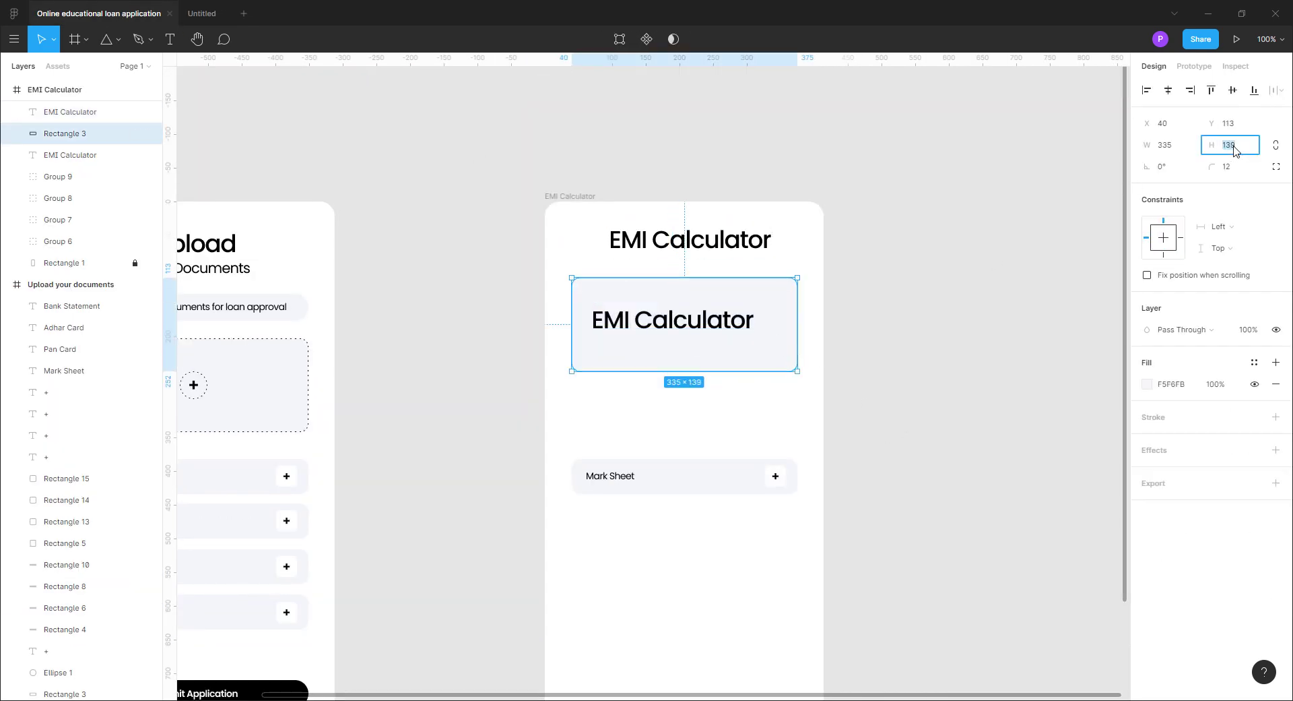
type("170")
key("Return")
left_click(941, 367)
Replace the duplicated "EMI Calculator" text inside the grey box with "₹ 4,992"
double_click(717, 335)
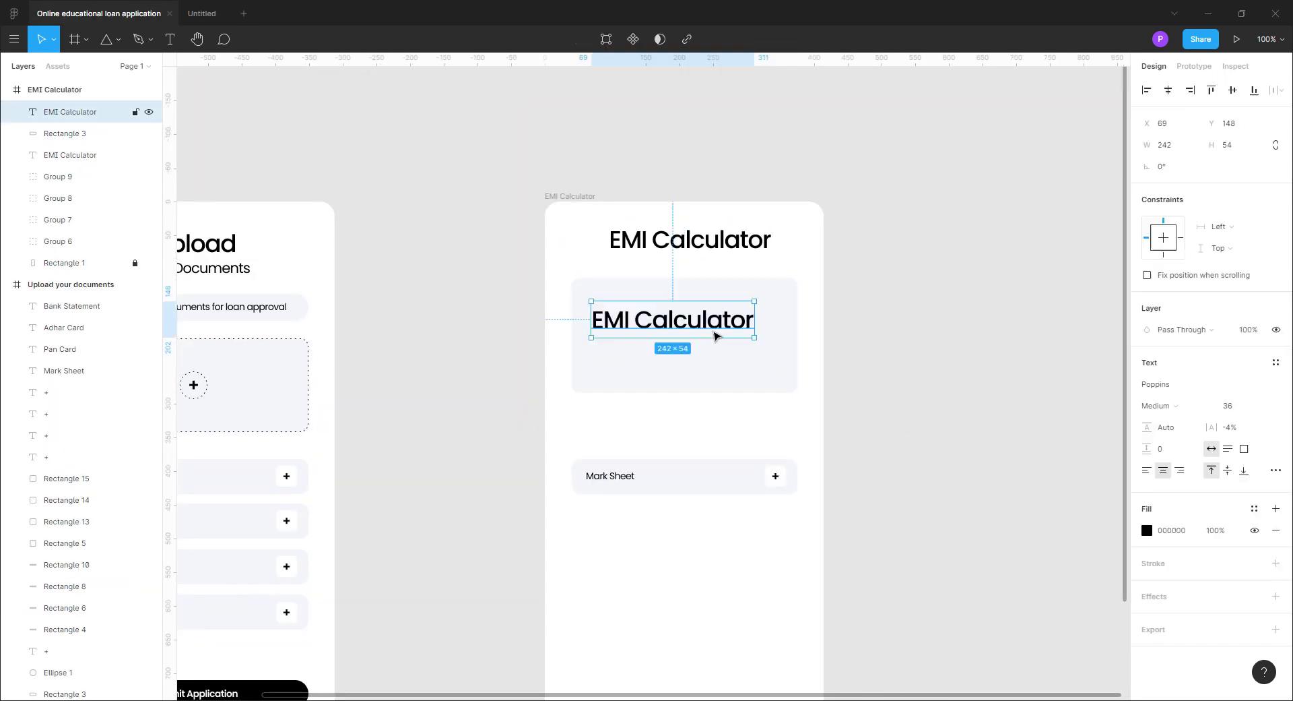
type("₹")
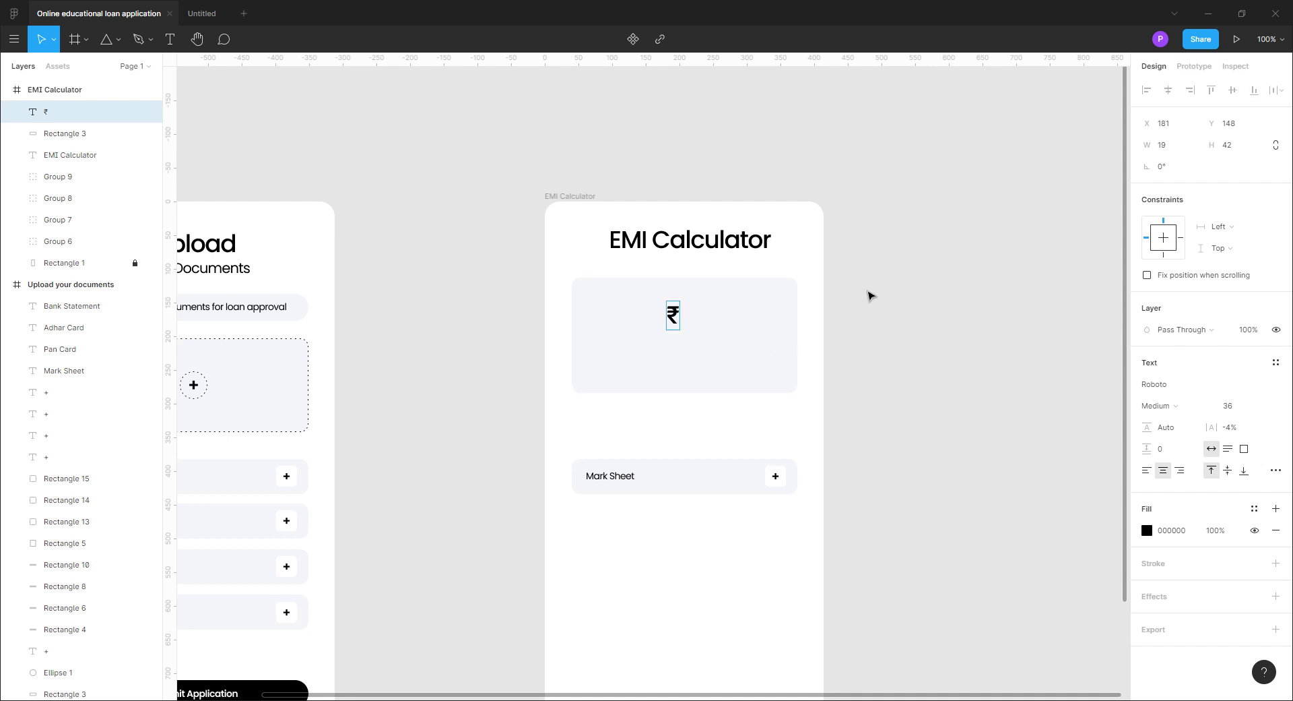
key("Return")
type("4,992")
key("Escape")
Centre the "₹ 4,992" amount horizontally in the grey box and set its font size to 42
left_click(745, 361, "shift")
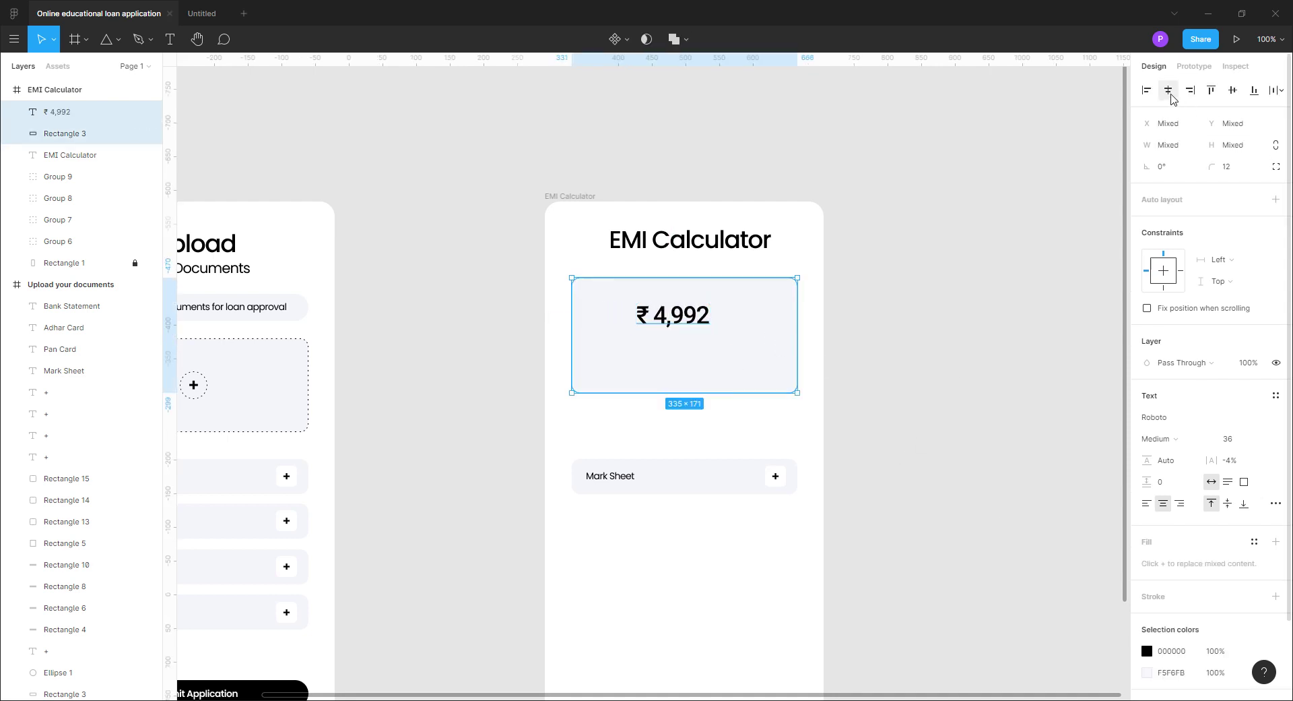
left_click(1233, 90)
left_click(685, 337)
key("ctrl+z")
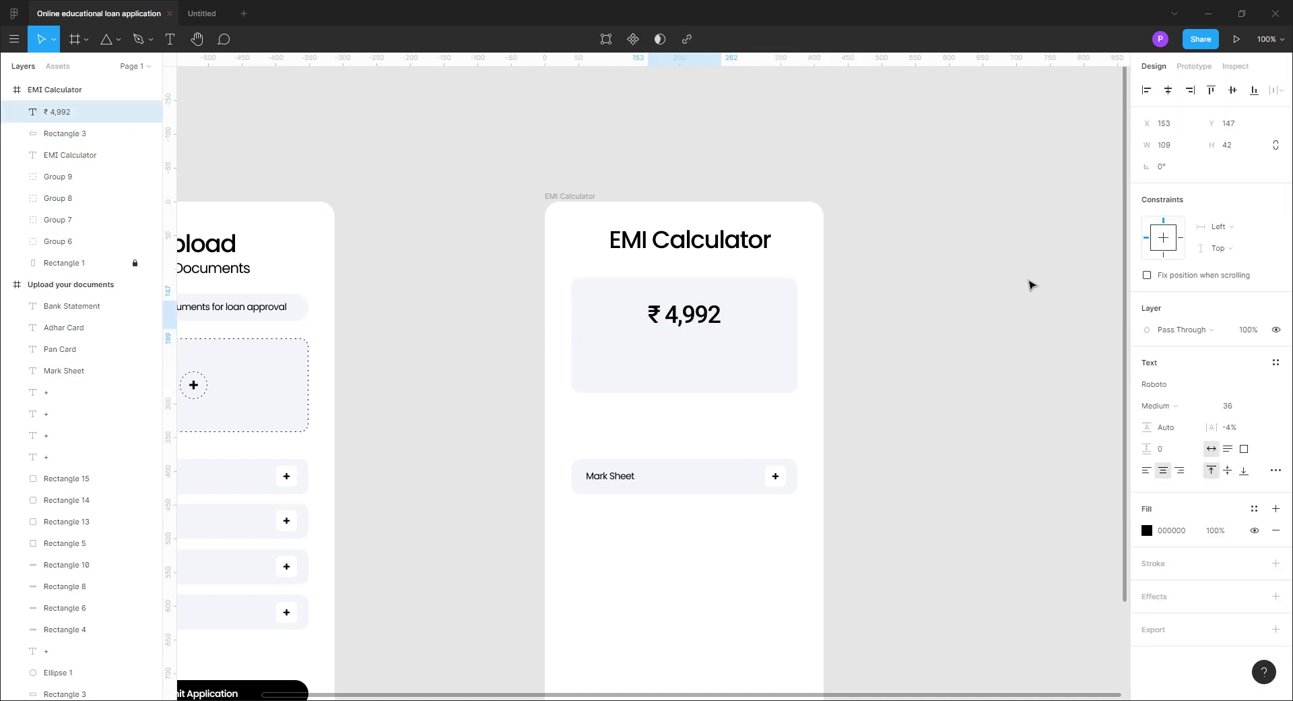
left_click(1247, 407)
left_click(1248, 409)
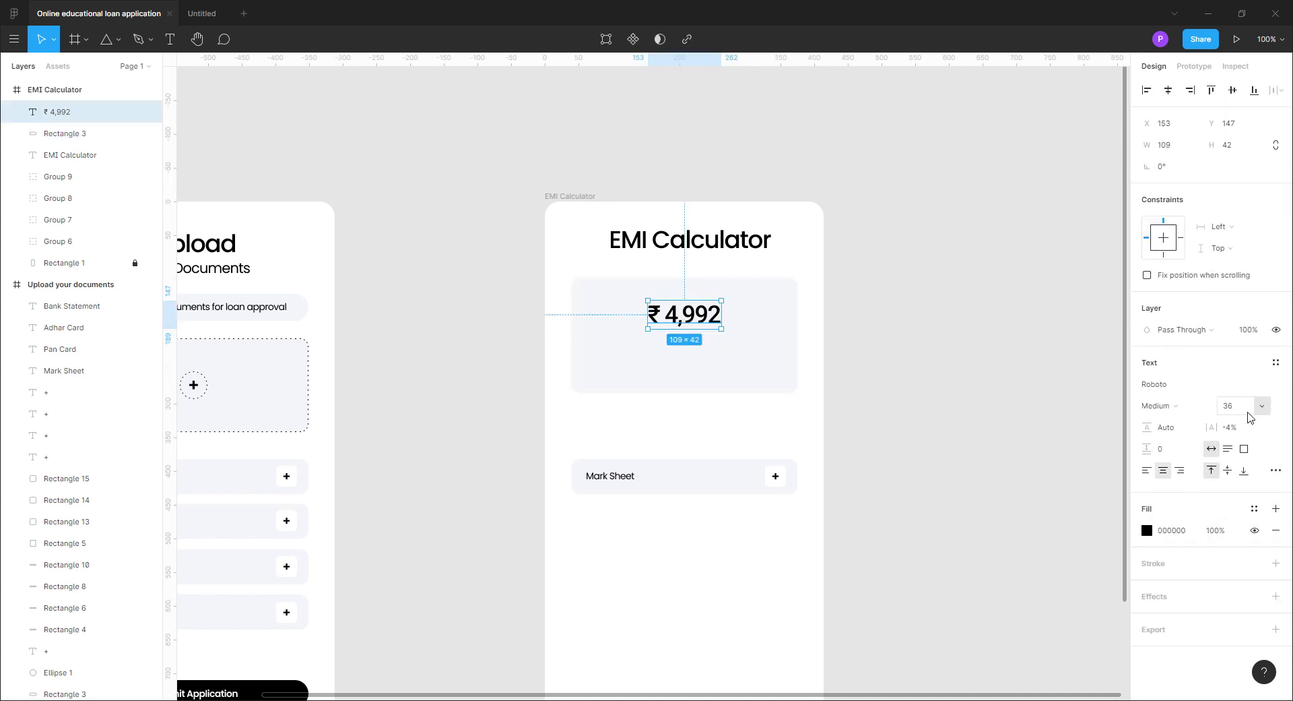
type("4,992")
key("Return")
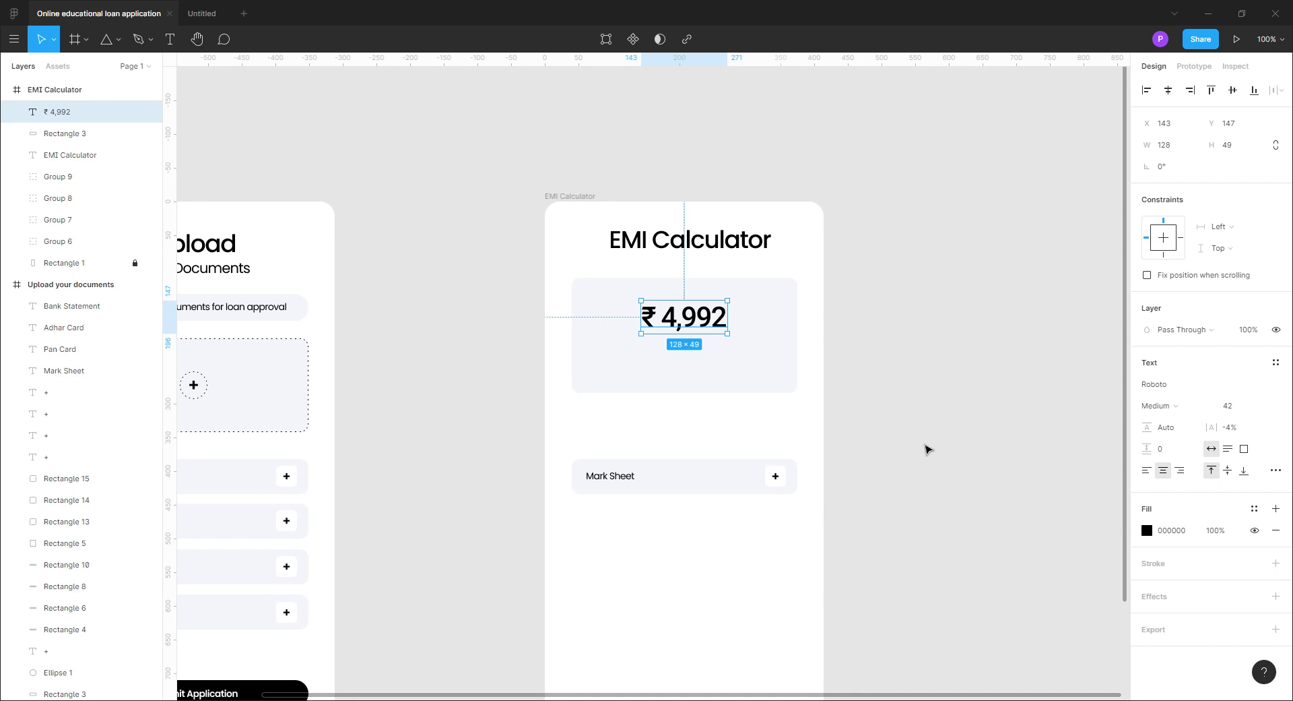
left_click(925, 446)
Copy the "Upload your documents for loan approval" text beneath the amount as "Your monthly payment" and centre it horizontally in the grey box
left_click_drag(258, 315, 735, 355, "alt")
double_click(713, 357)
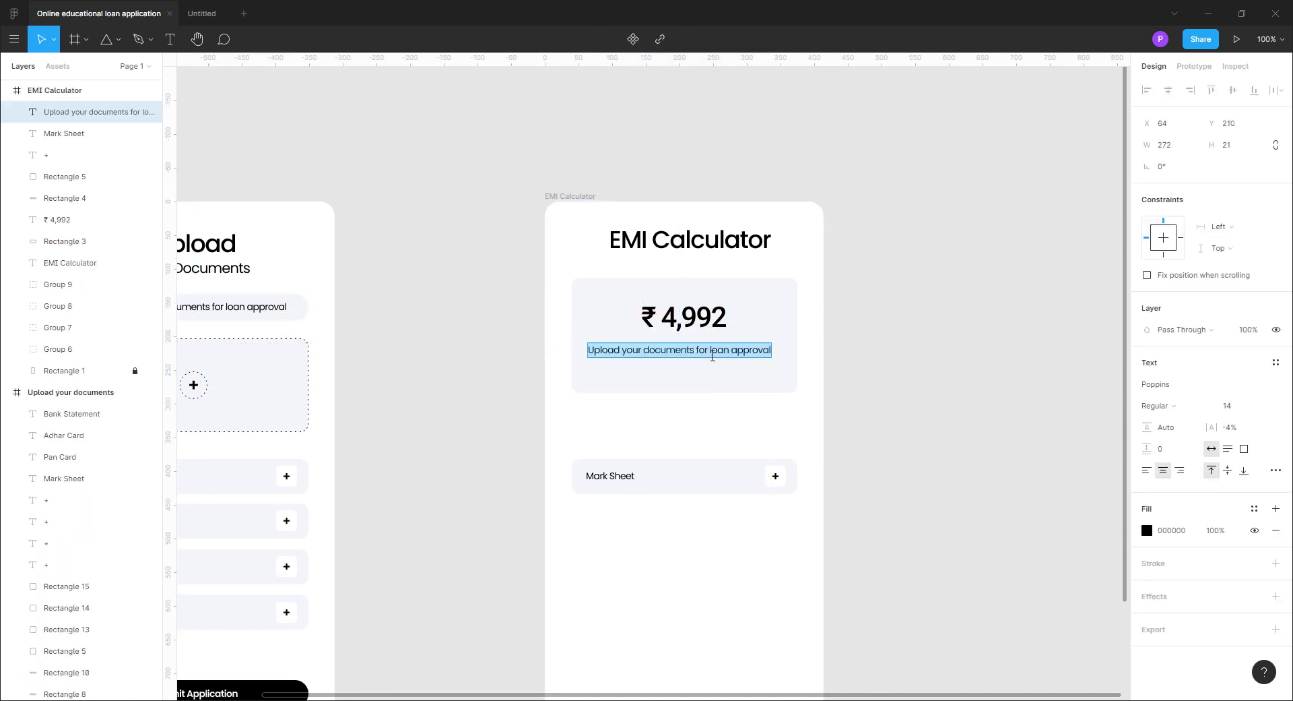
type("Your monthly")
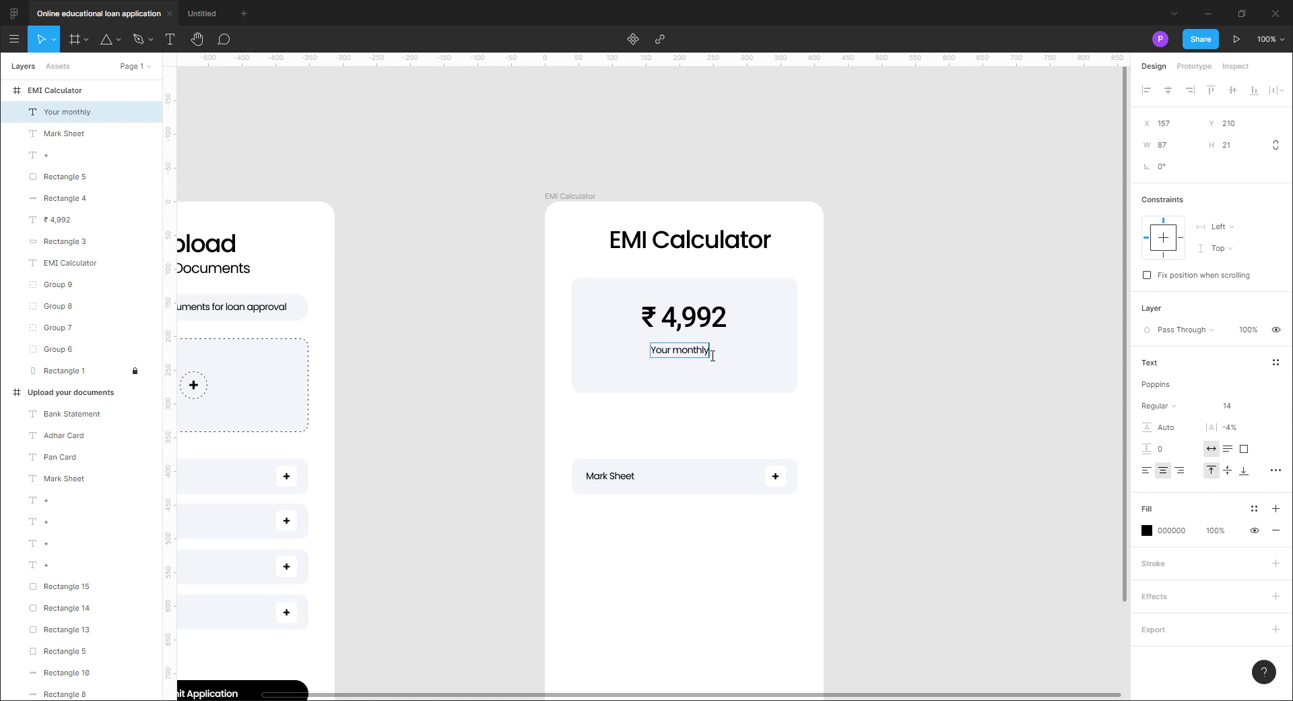
type(" payment")
key("Escape")
left_click(760, 384, "shift")
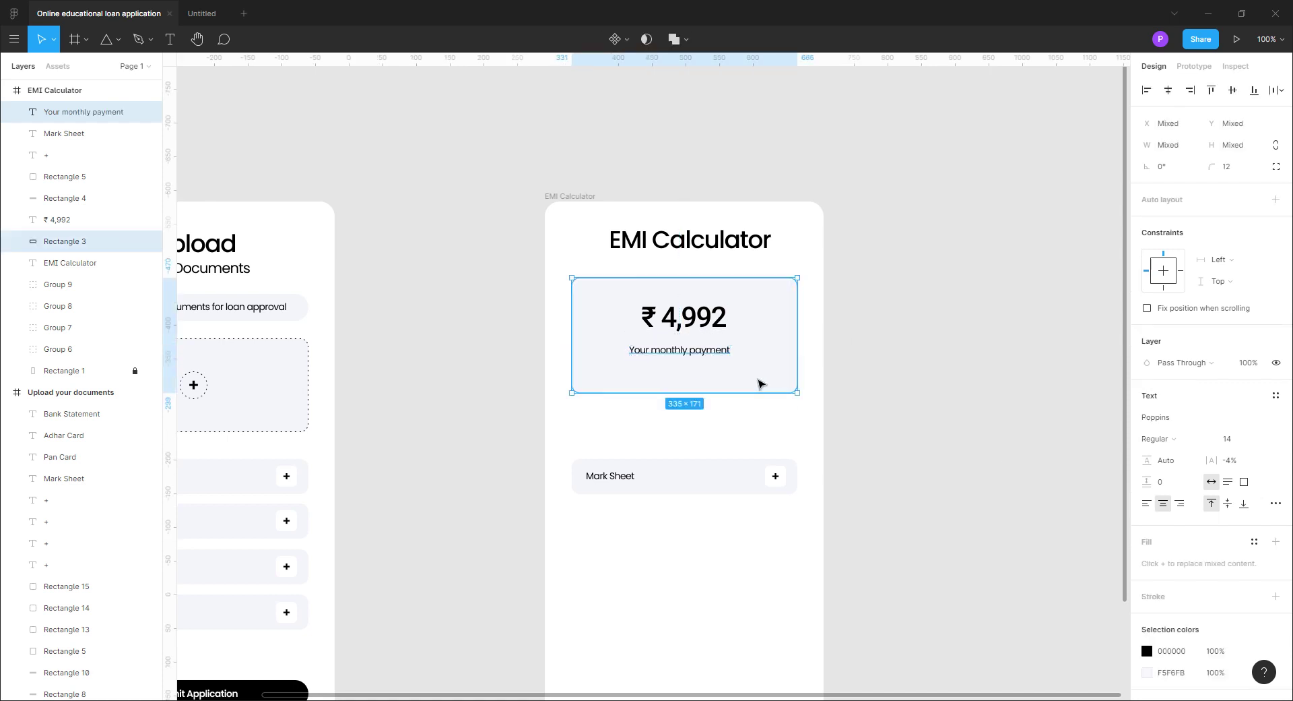
left_click(1168, 90)
left_click(948, 443)
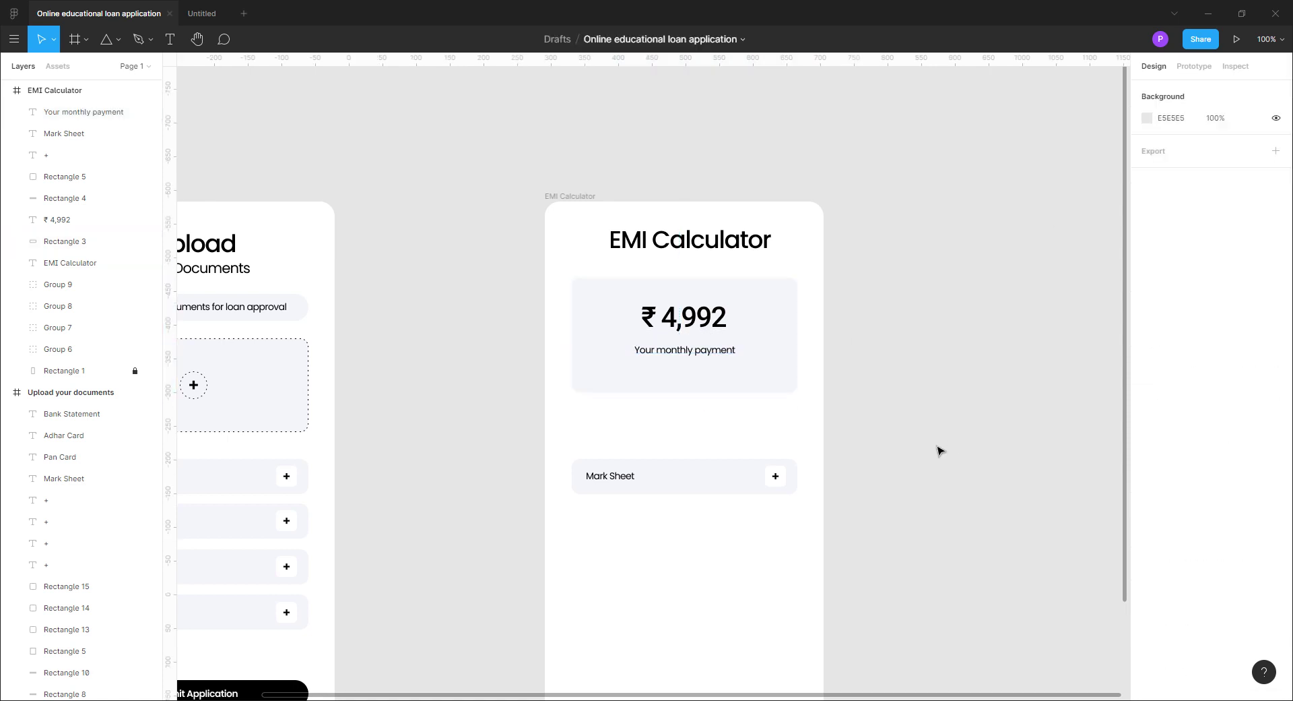
Delete the leftover "Mark Sheet" row from the EMI Calculator frame
left_click_drag(894, 554, 580, 456)
key("Delete")
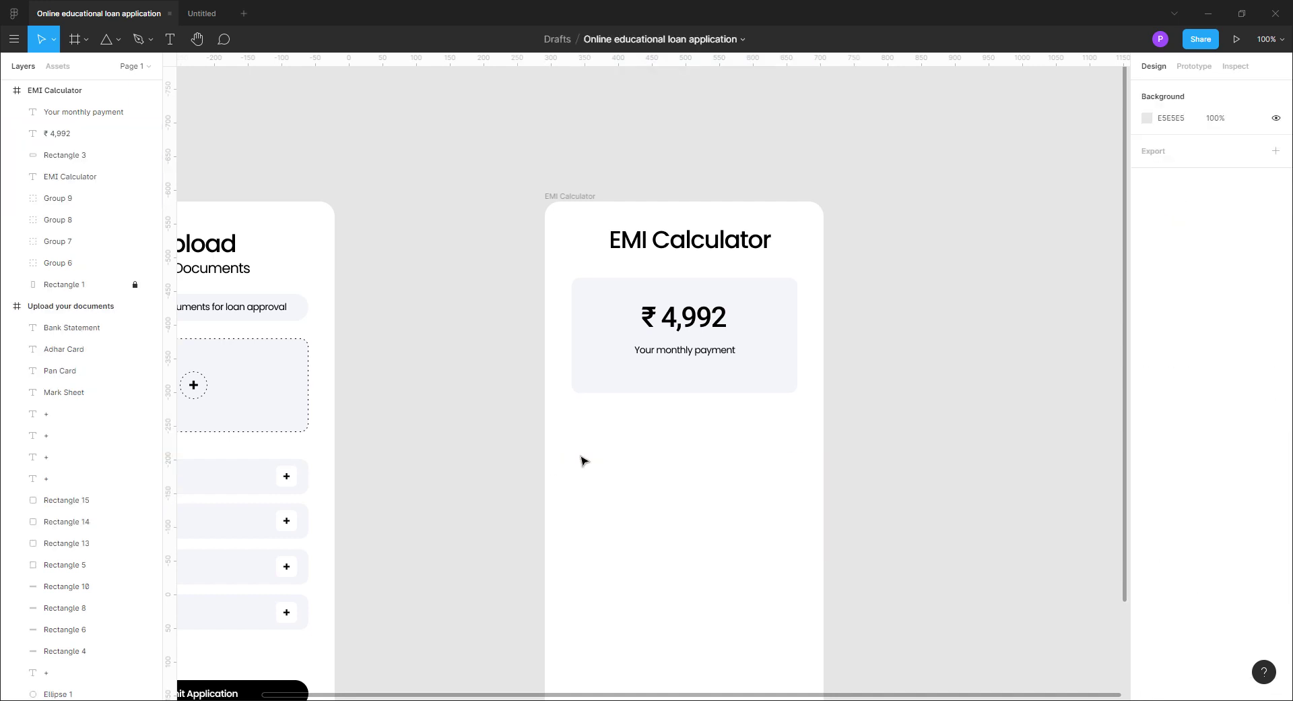
Draw an 18 × 18 circle just beneath the grey box's left end with a 2 px black inside stroke
left_click_drag(802, 517, 859, 510)
key("o")
left_click_drag(636, 406, 654, 423)
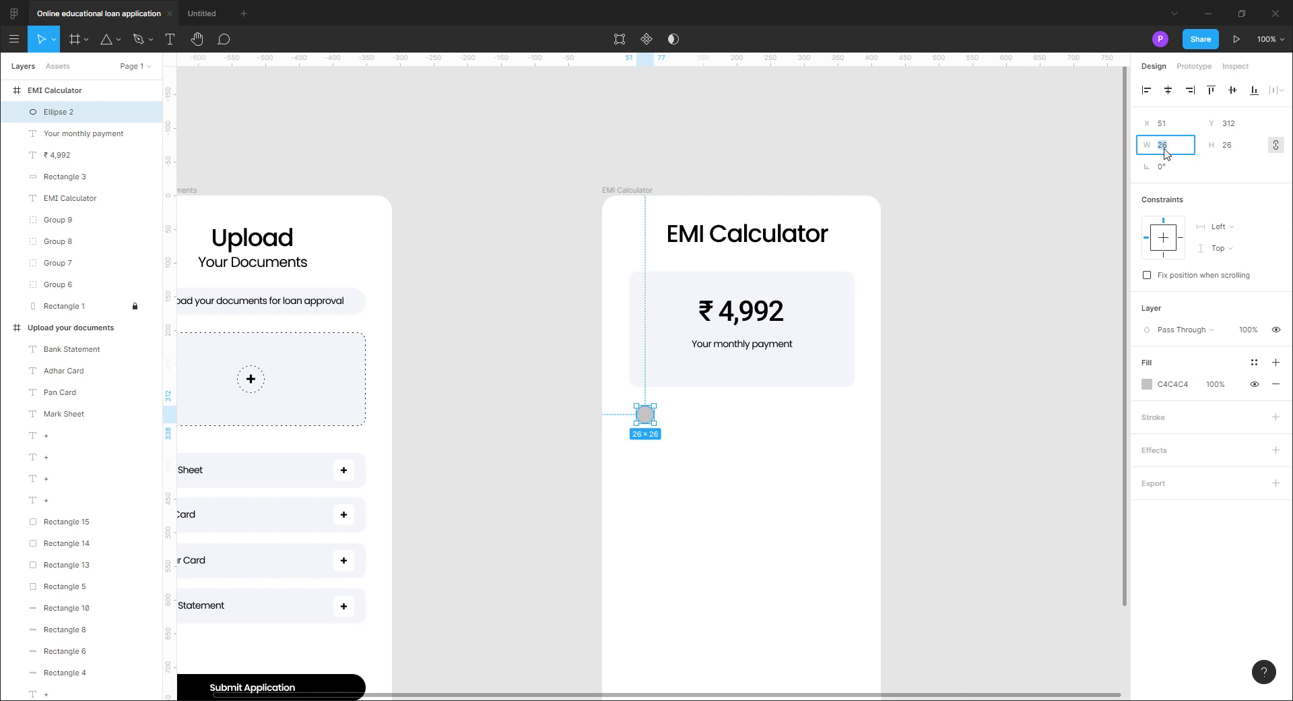
key("Return")
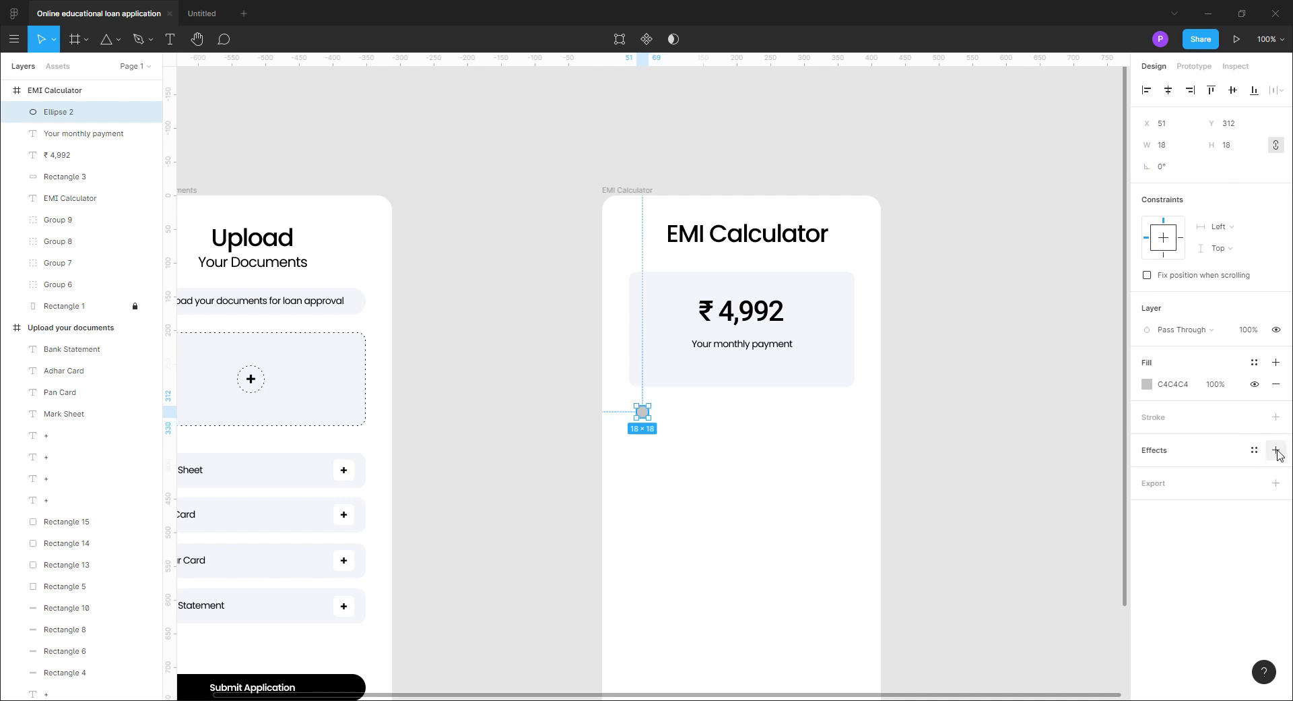
left_click(1276, 417)
left_click(1168, 465)
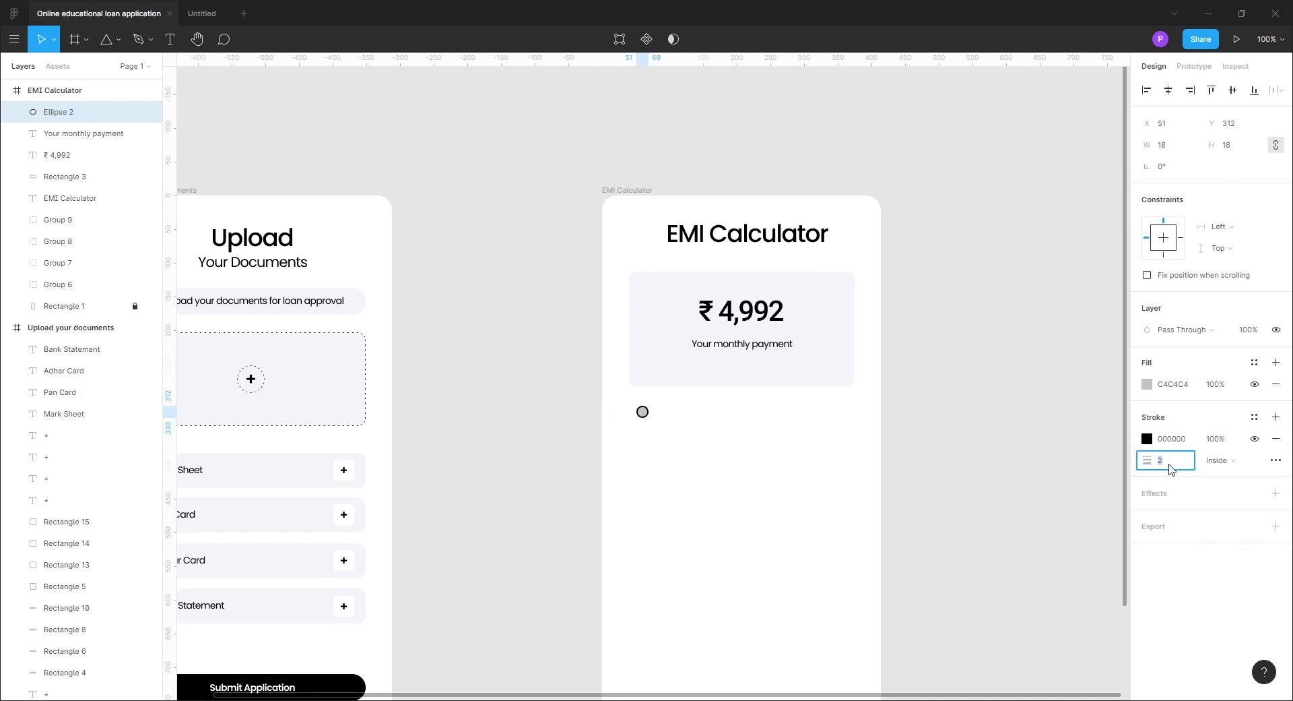
Set the outlined circle's fill to white FFFFFF
left_click(1147, 384)
left_click_drag(982, 408, 947, 366)
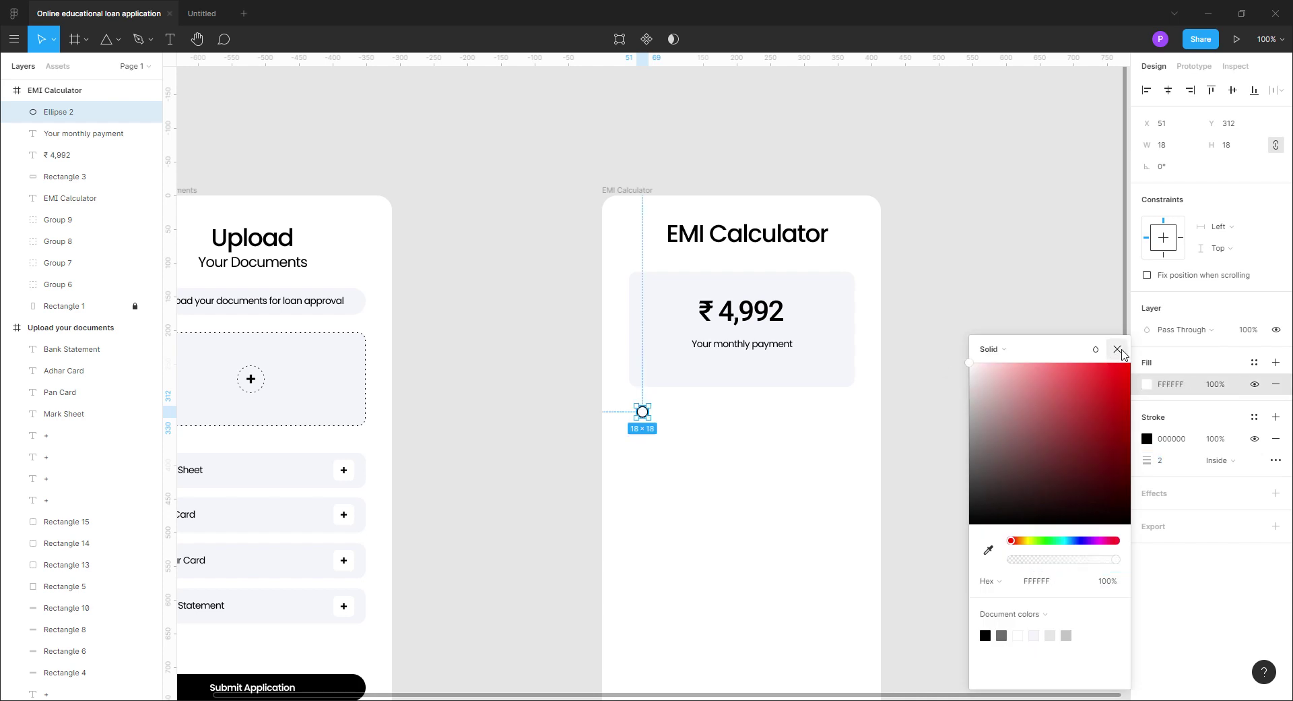
left_click(1119, 350)
Resize the outlined circle to 22 × 22 and move it to X 43, Y 312
type("20")
key("Return")
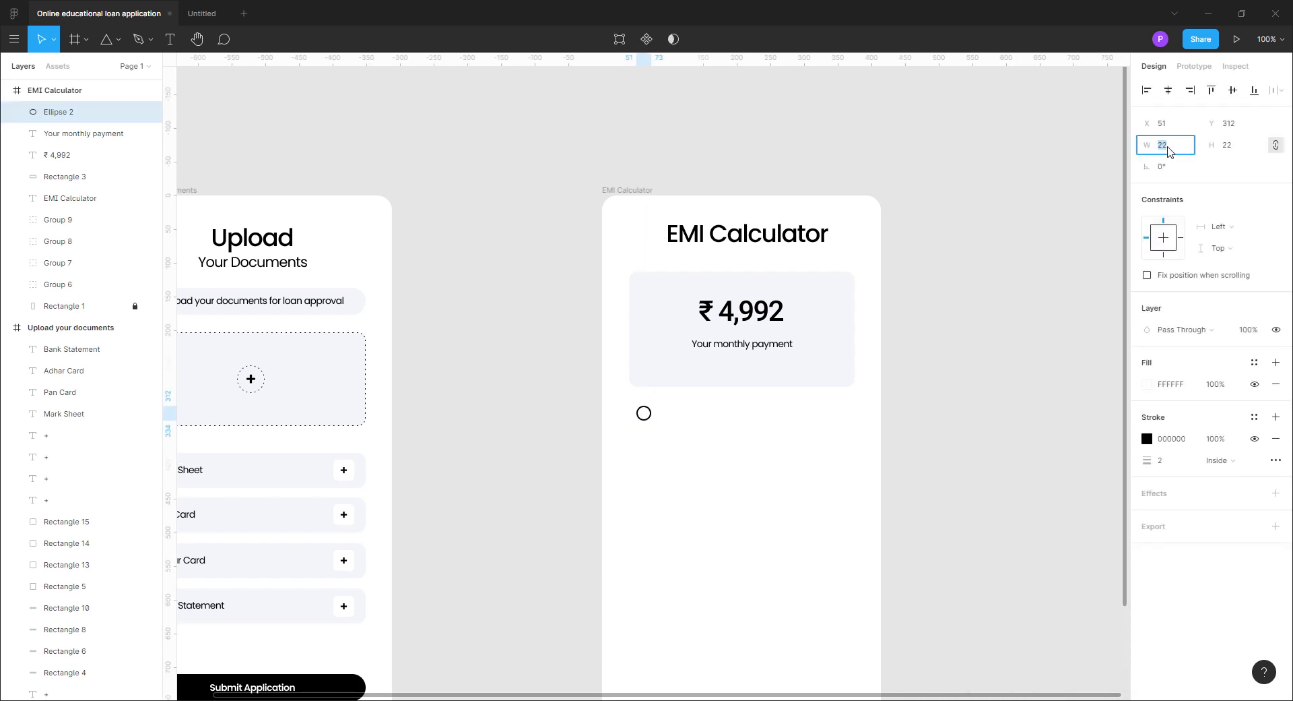
left_click(987, 518)
left_click(645, 413)
key("Left")
key("Left")
key("Left")
key("Left")
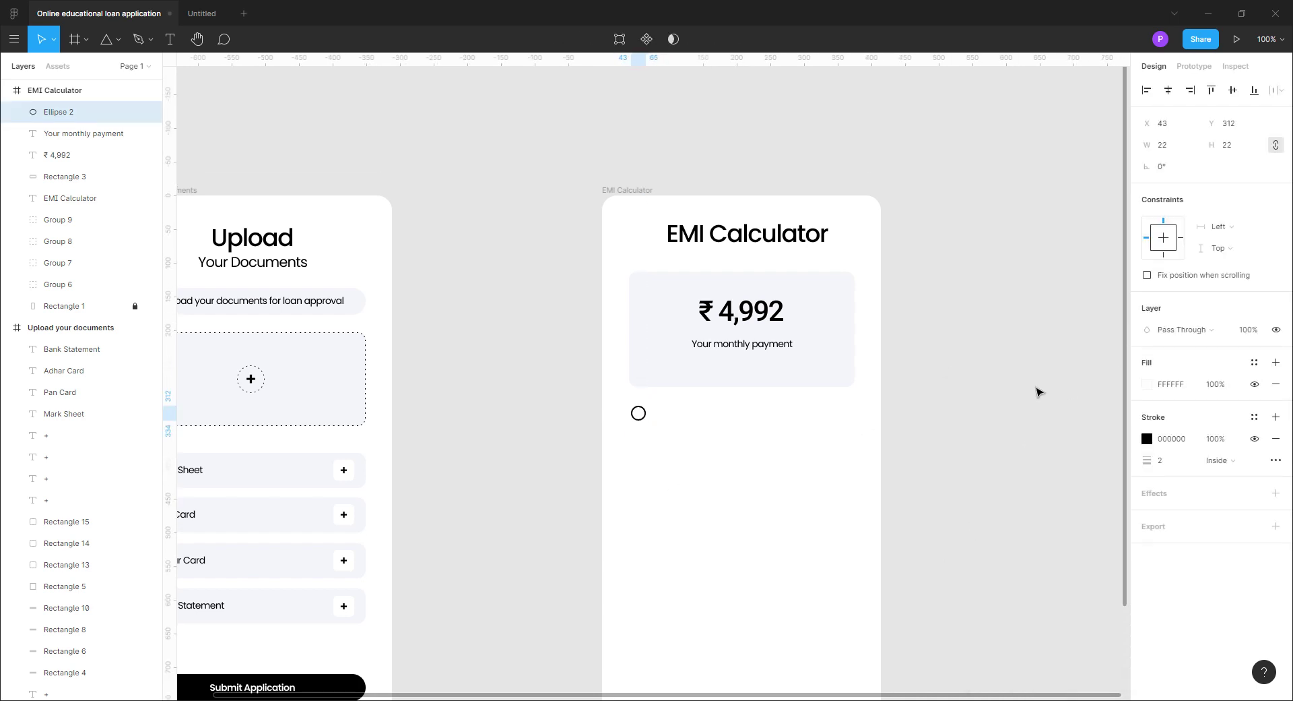
Paste a copy of the circle in place, sized 17 × 17 with a black 000000 fill and no stroke
key("ctrl+v")
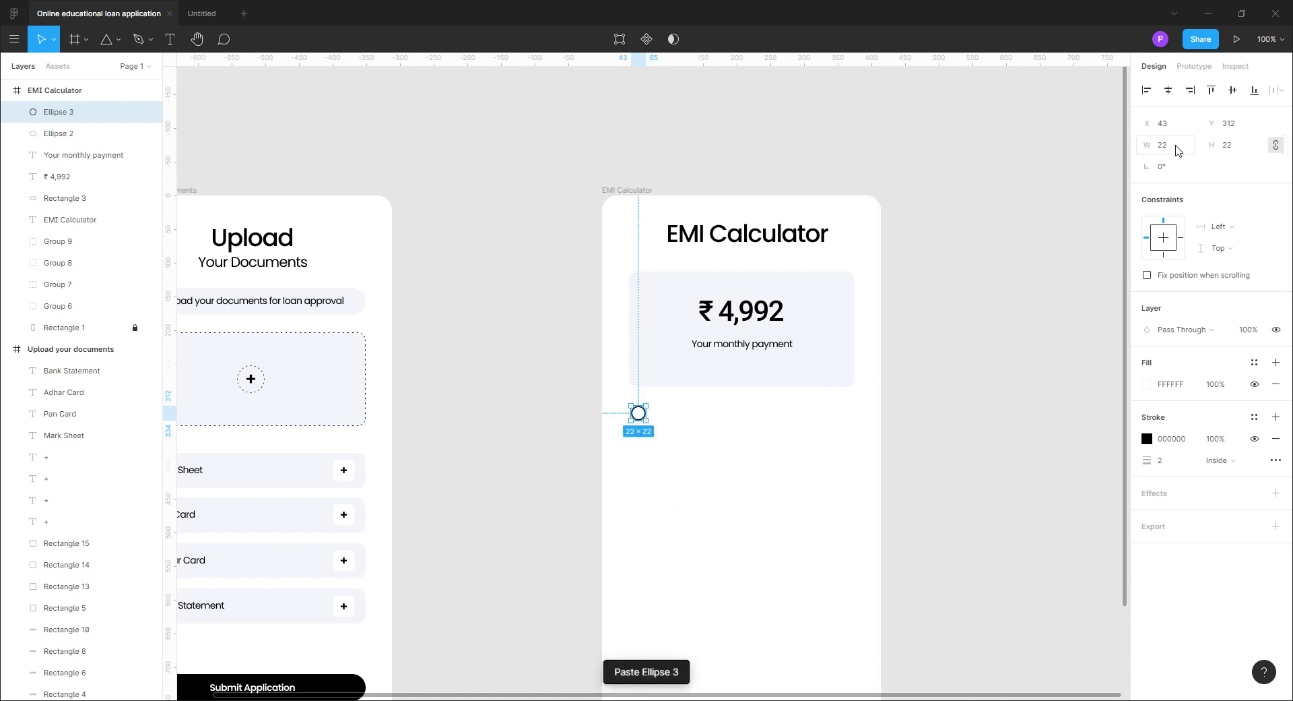
left_click(1178, 150)
type("17")
key("Return")
left_click(1147, 384)
left_click(988, 549)
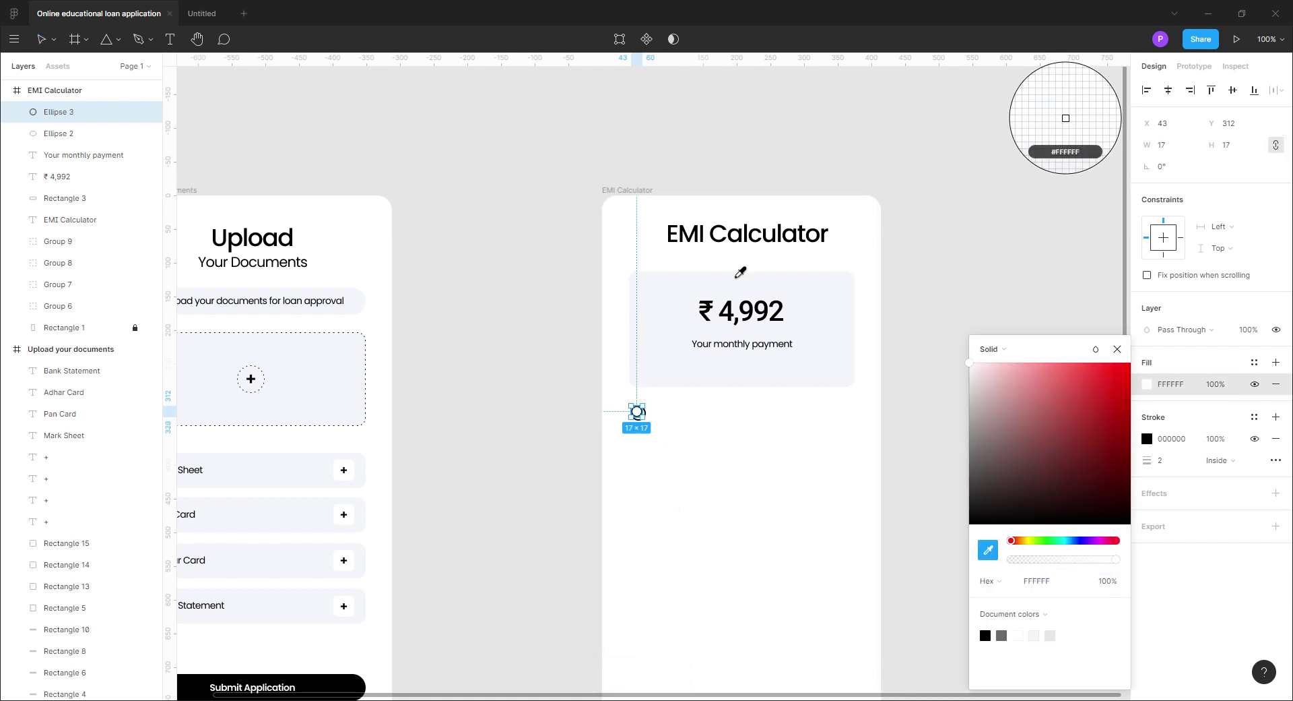
left_click(637, 412)
key("Escape")
left_click(962, 490)
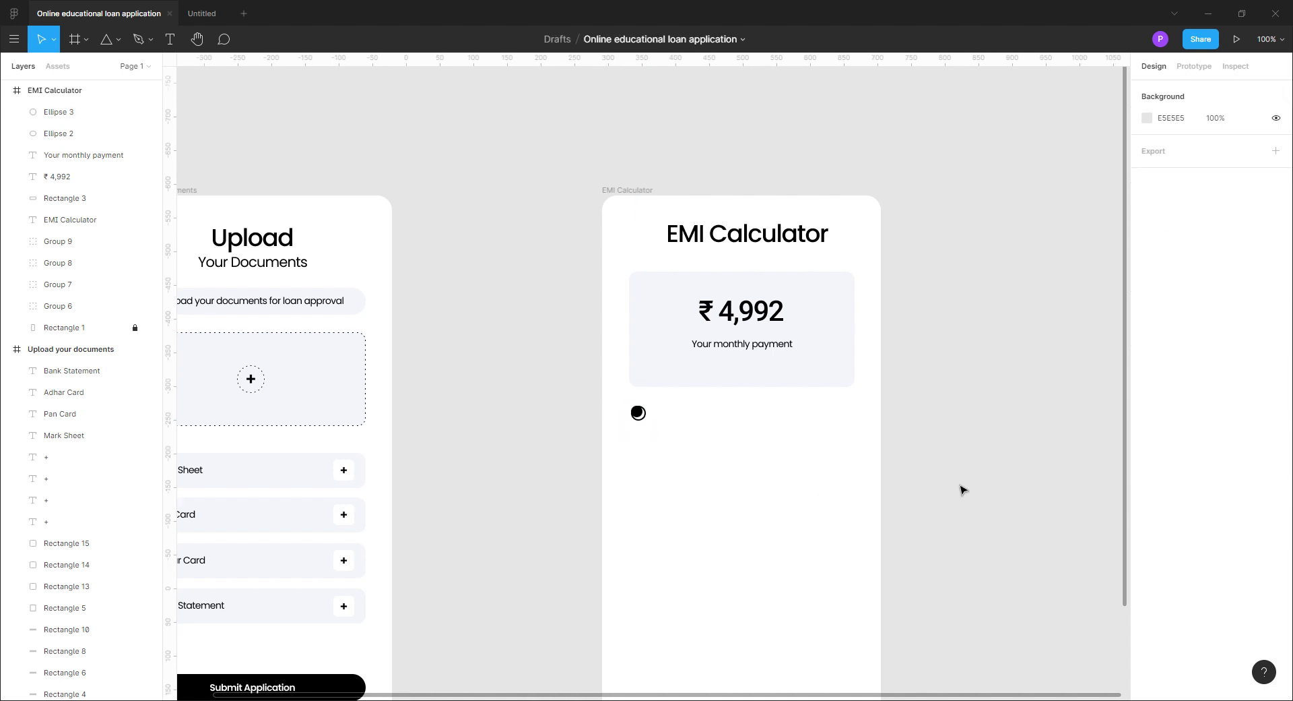
Resize the black circle to 13 × 13 and centre it inside the outlined circle
key("ctrl+plus")
left_click(626, 446)
type("13")
key("Return")
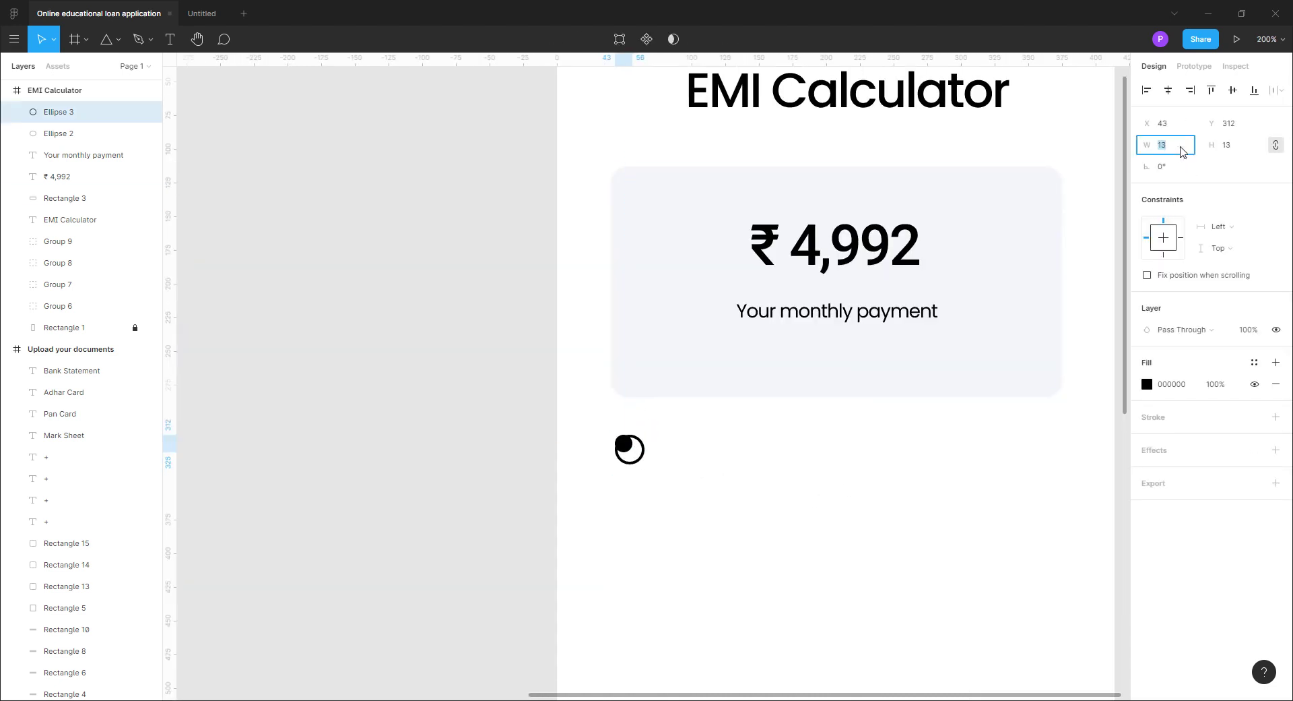
left_click(722, 475)
left_click_drag(624, 444, 637, 456)
left_click(652, 457)
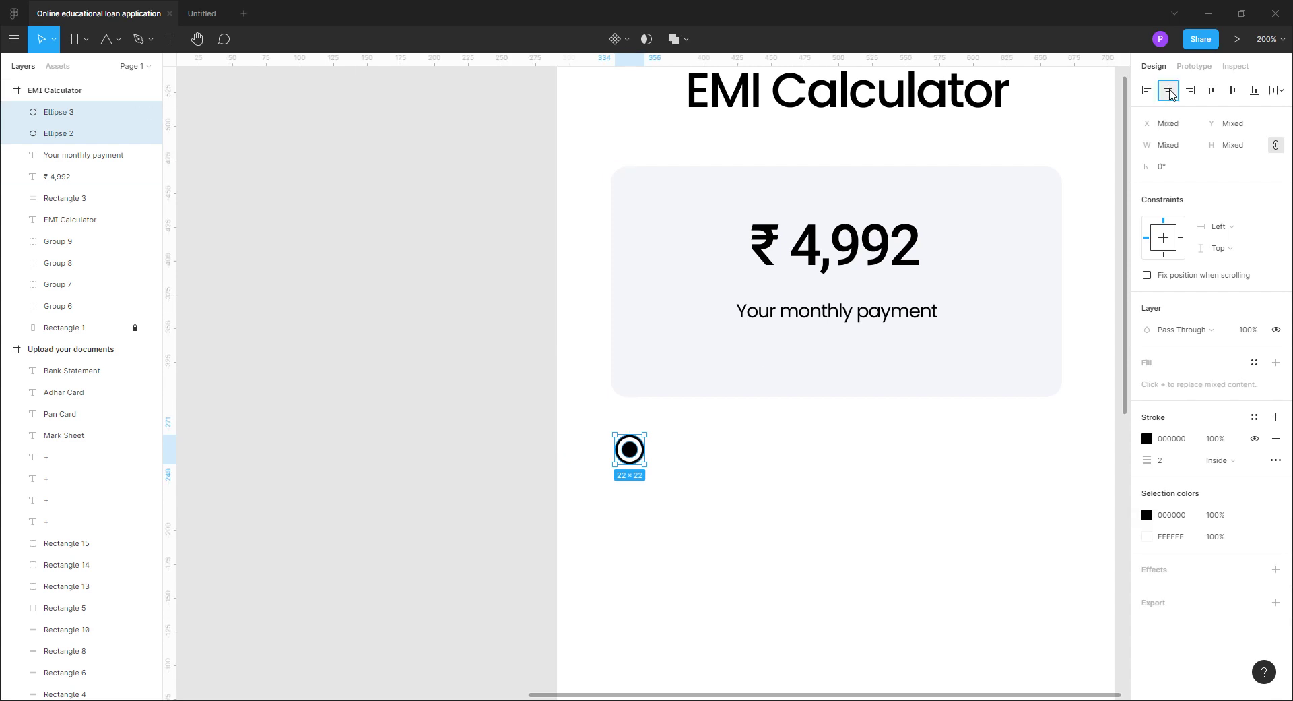
left_click(866, 627)
Copy the "Mark Sheet" label from the upload screen beside the radio button and change it to "Month"
key("shift+0")
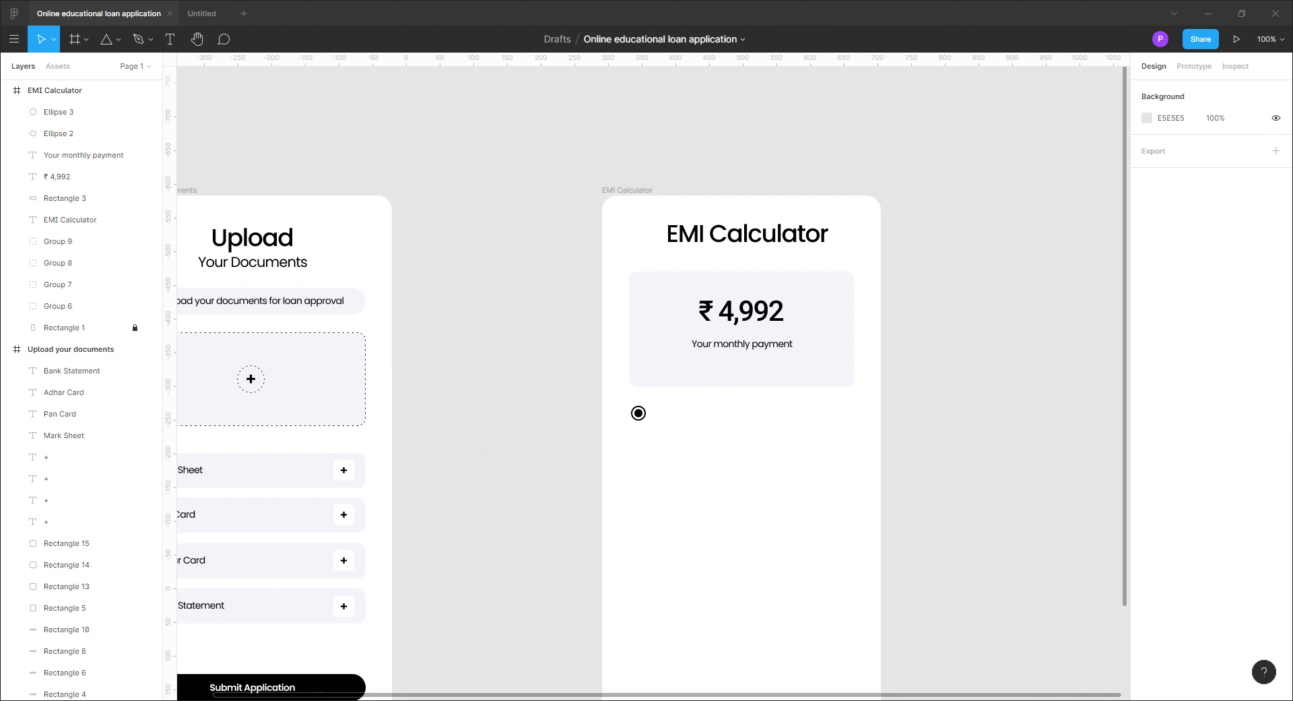
scroll(465, 547, "left", 2)
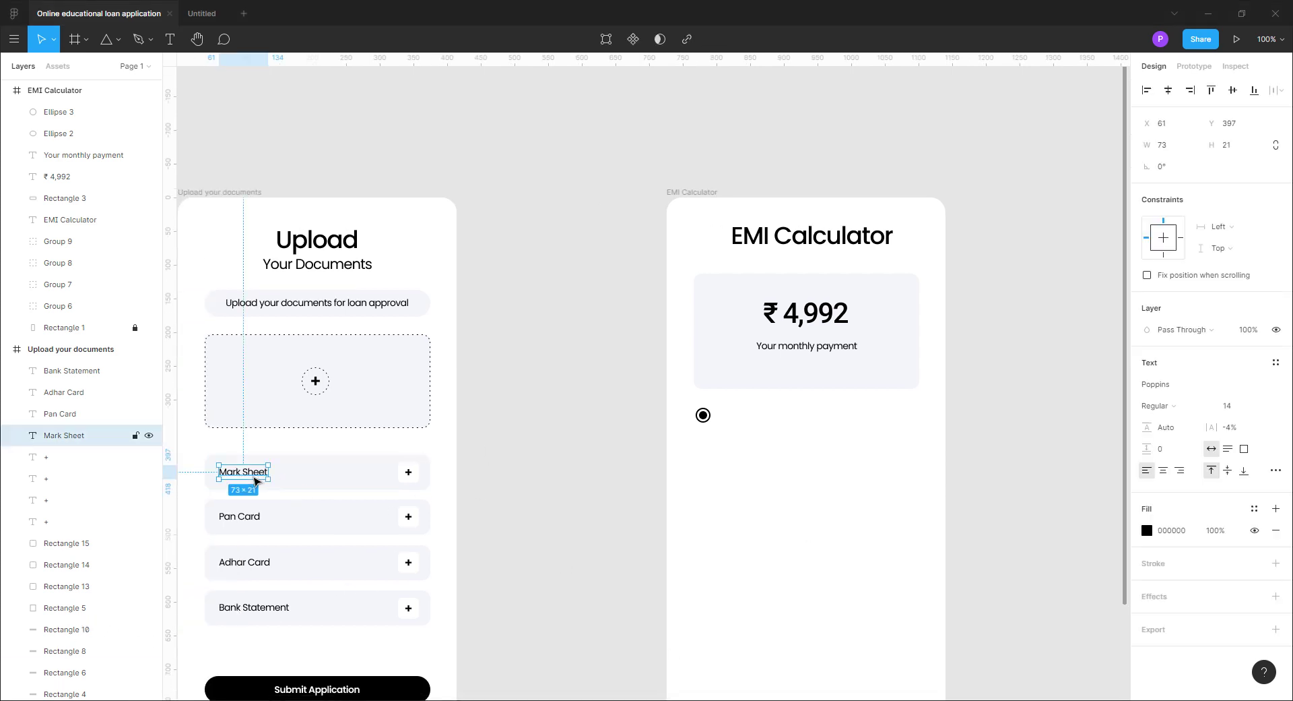
left_click_drag(254, 476, 757, 420)
type("Month")
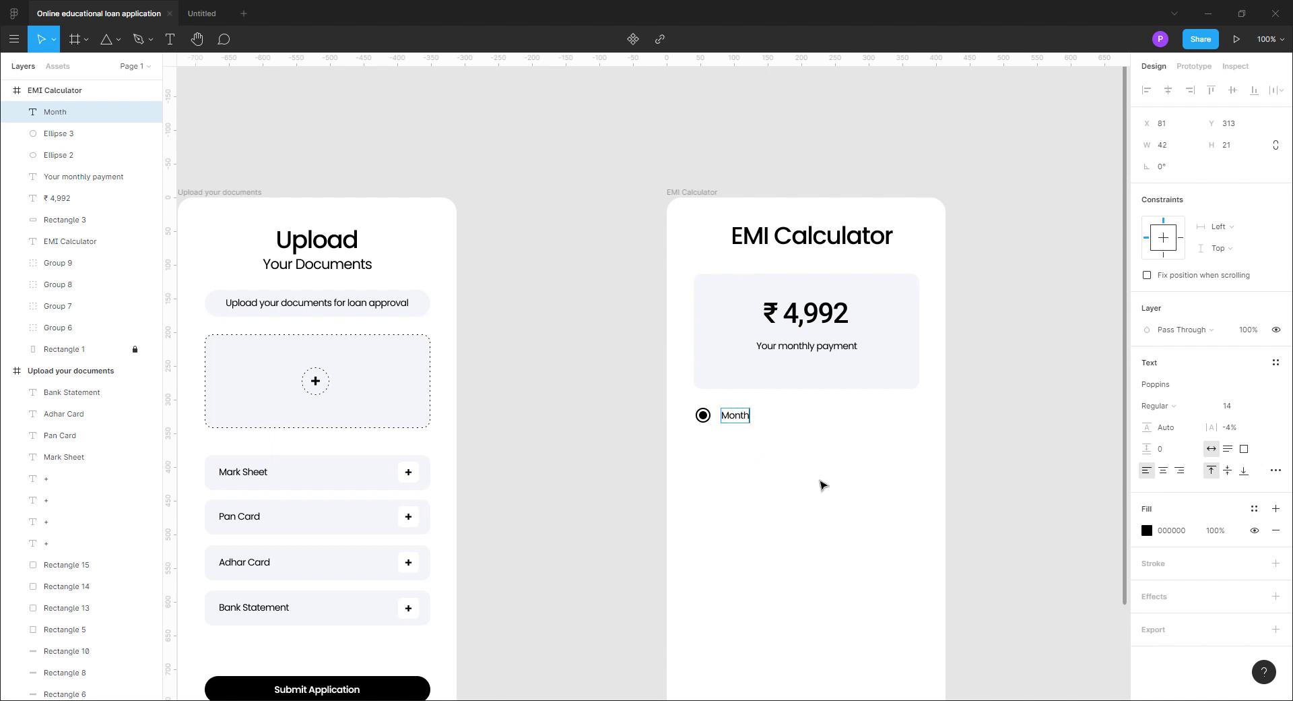
left_click(618, 484)
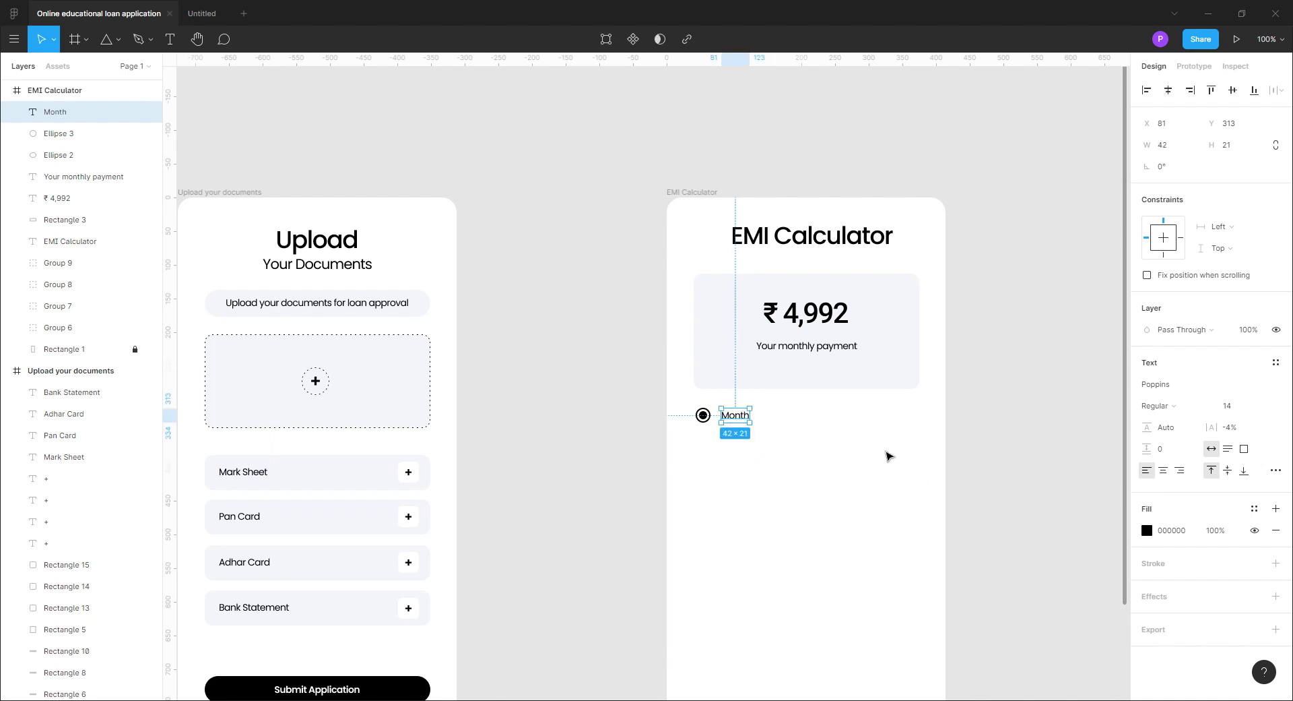
Move the "Month" label slightly closer to its radio button
key("shift+Left")
key("Right")
key("Right")
key("Right")
Duplicate the "Month" radio option to its right and delete the copy's inner black circle
left_click_drag(767, 440, 782, 419)
left_click(605, 472)
left_click(779, 417)
key("Delete")
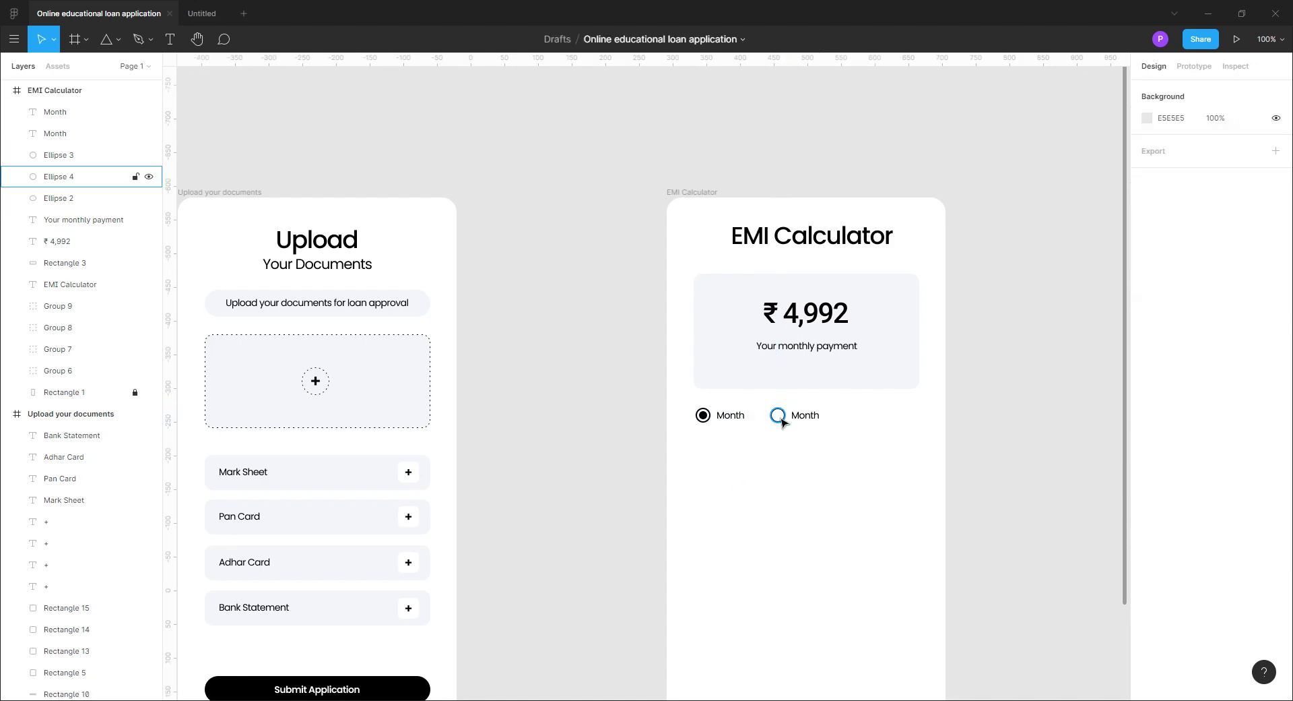
Change the second radio option's label to "Year"
double_click(811, 418)
type("Year")
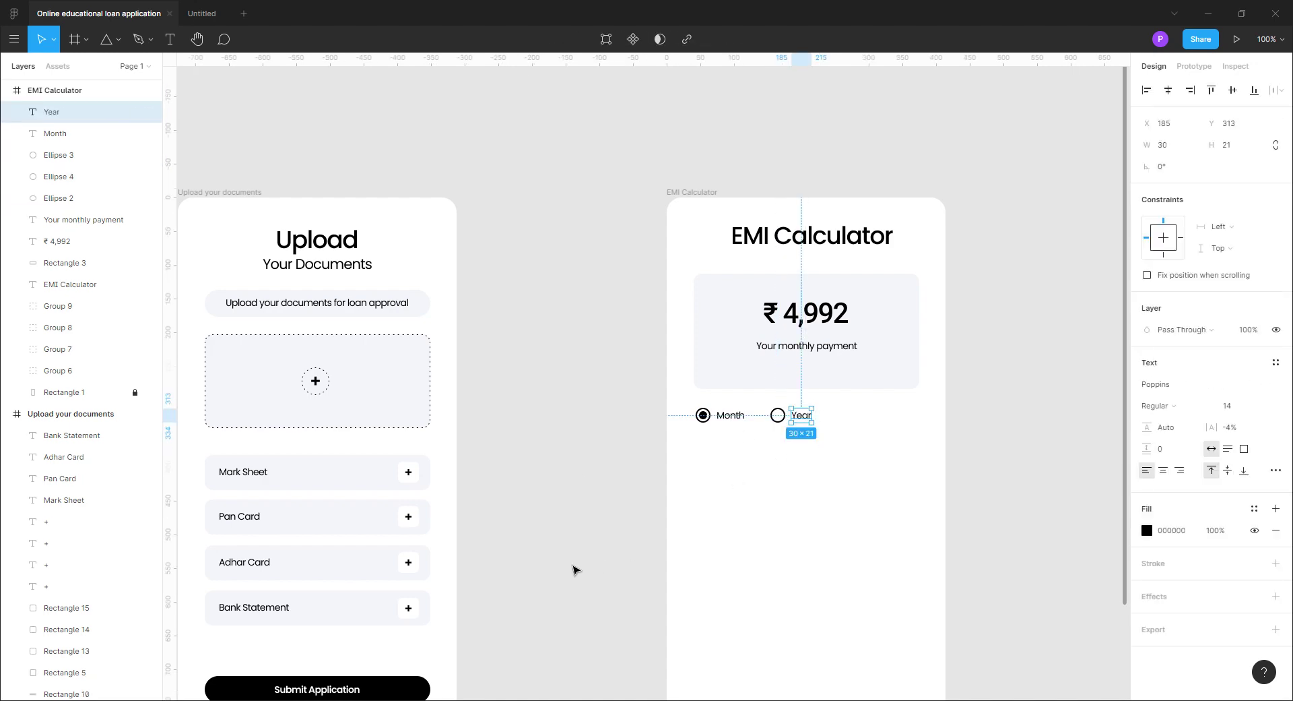
left_click(592, 579)
Draw a 335 × 4 grey bar at Y 386 beneath the radio options, with a corner radius of 4
scroll(604, 494, "down", 3)
scroll(573, 555, "up", 1)
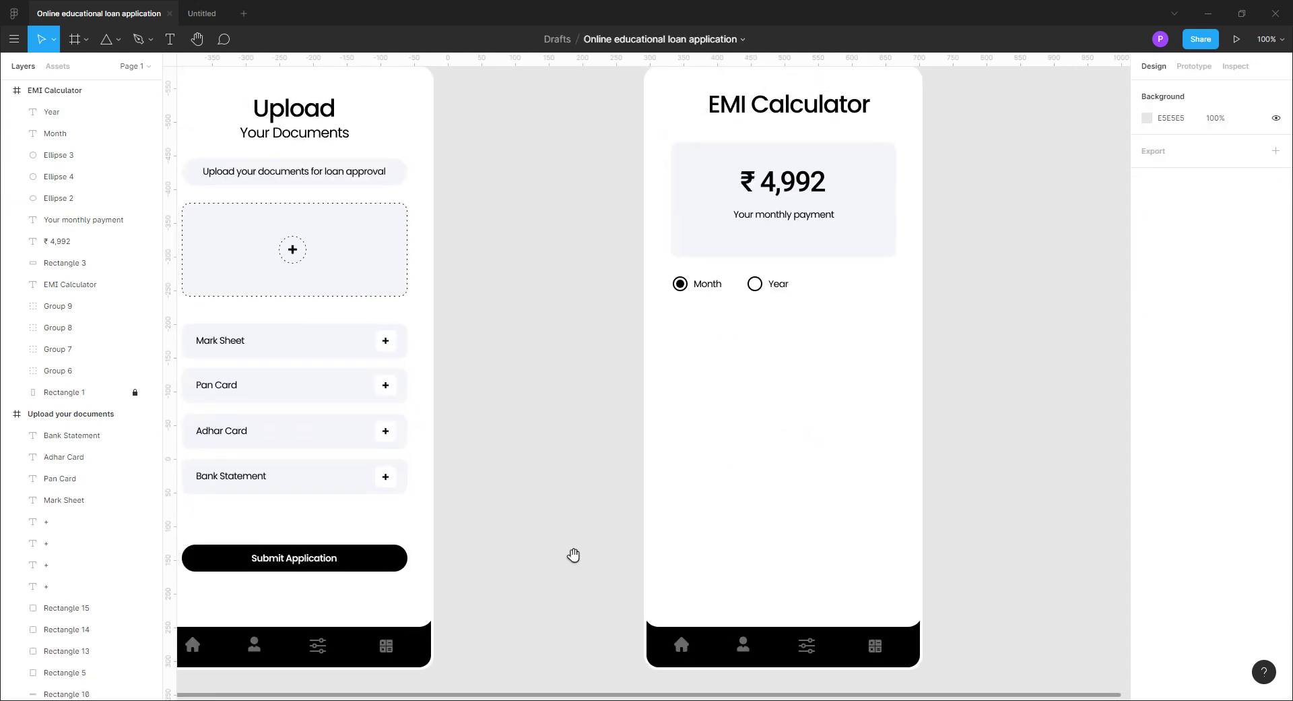
scroll(1065, 471, "up", 2)
key("r")
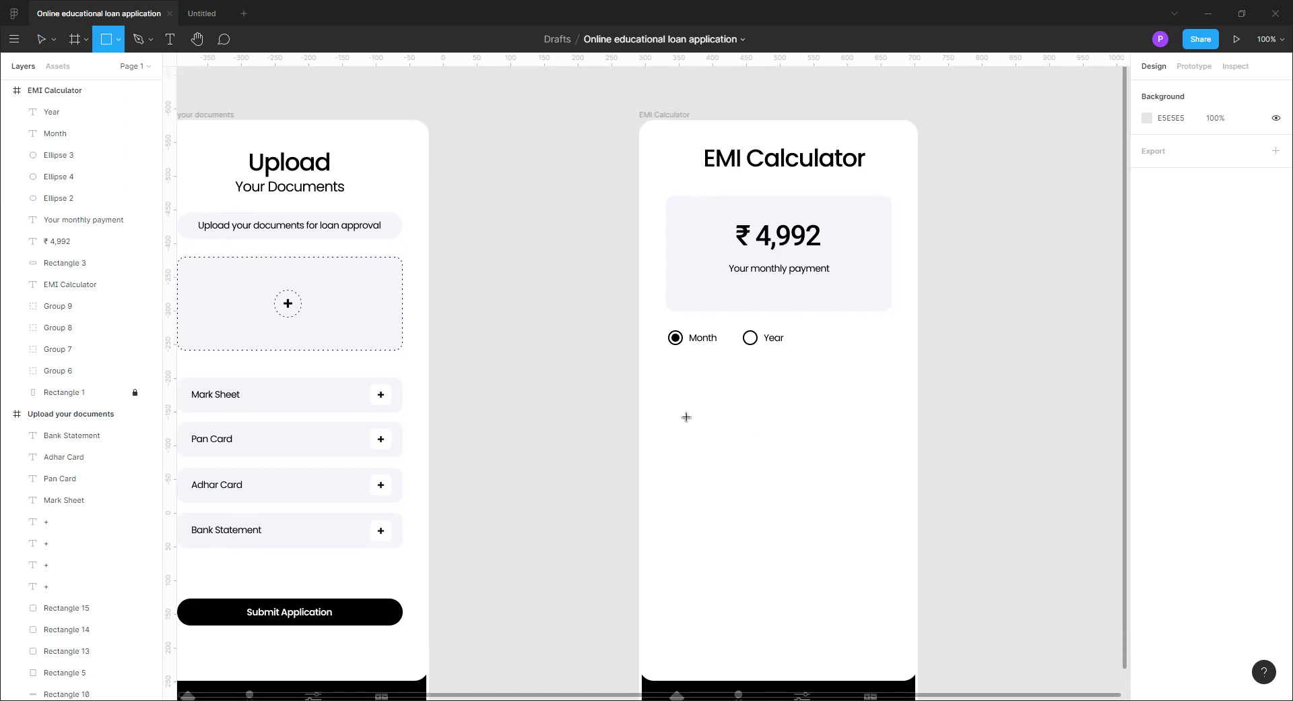
left_click_drag(670, 381, 891, 384)
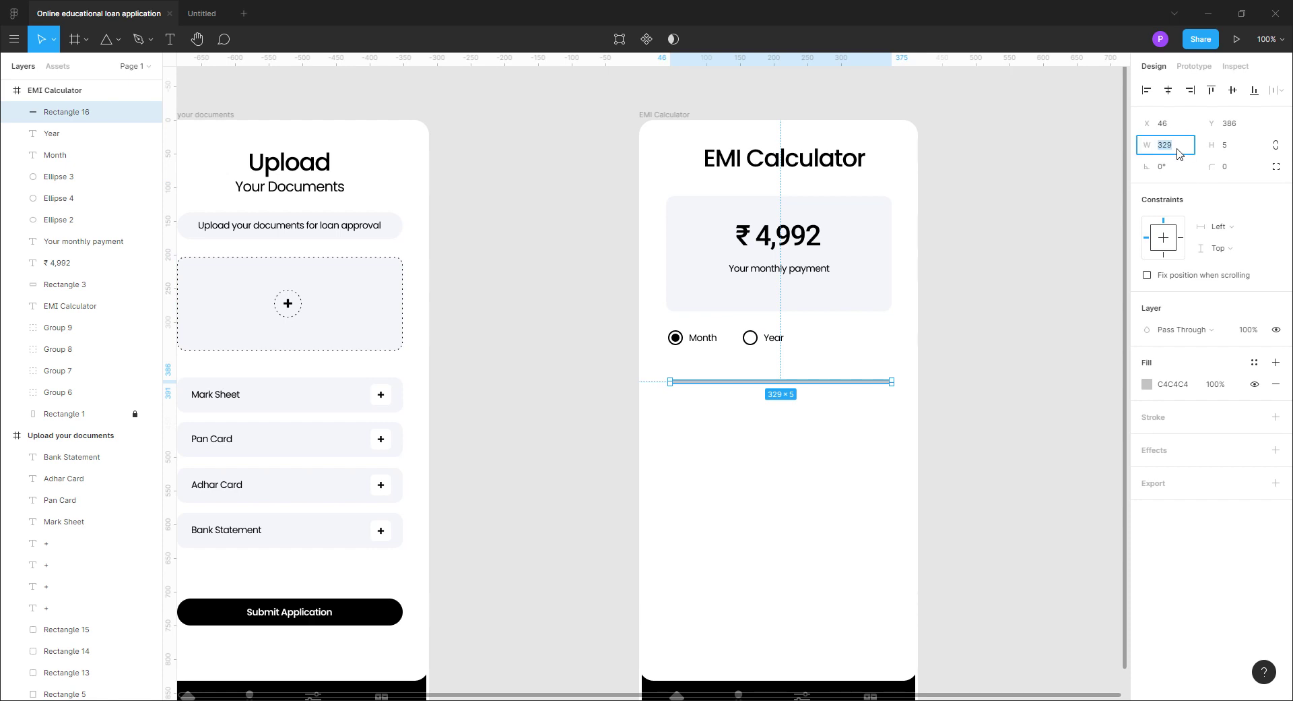
key("Return")
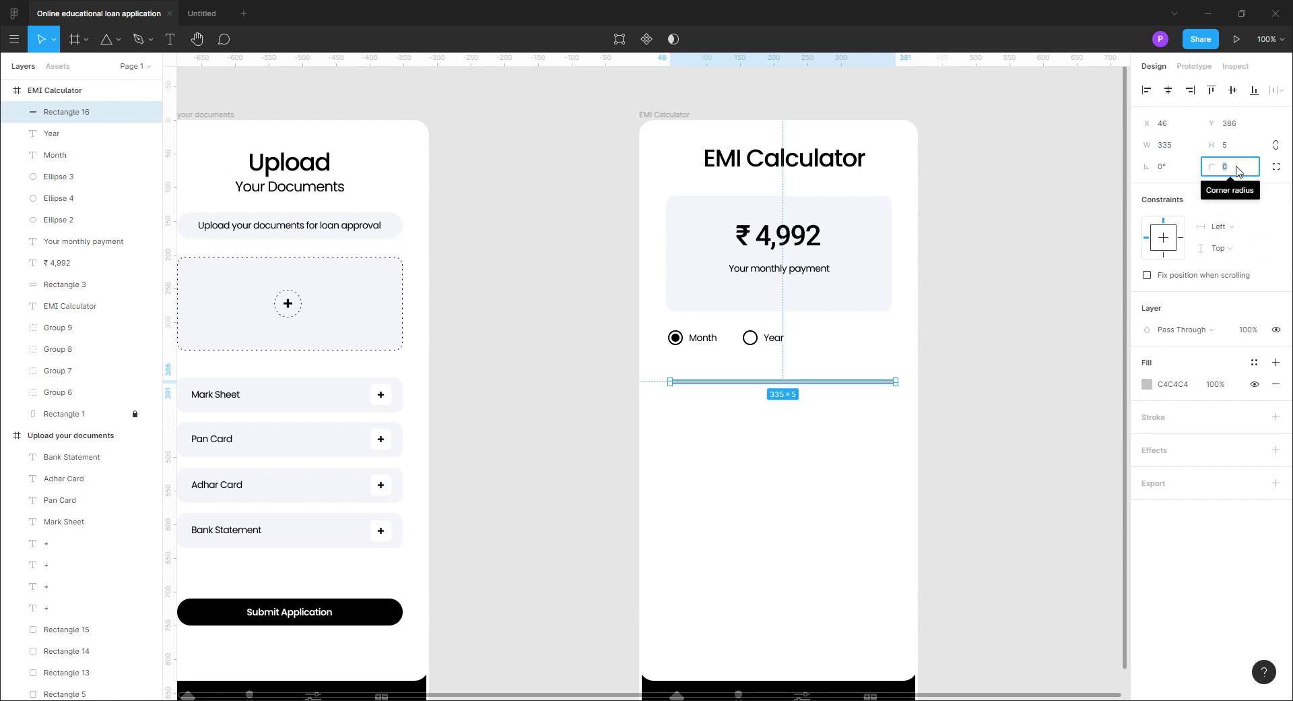
type("4")
key("Return")
Move the grey bar to X 40, in line with the edges of the payment card
left_click(828, 398)
left_click(826, 383)
key("Left")
key("Left")
key("Left")
key("Left")
key("Left")
key("Left")
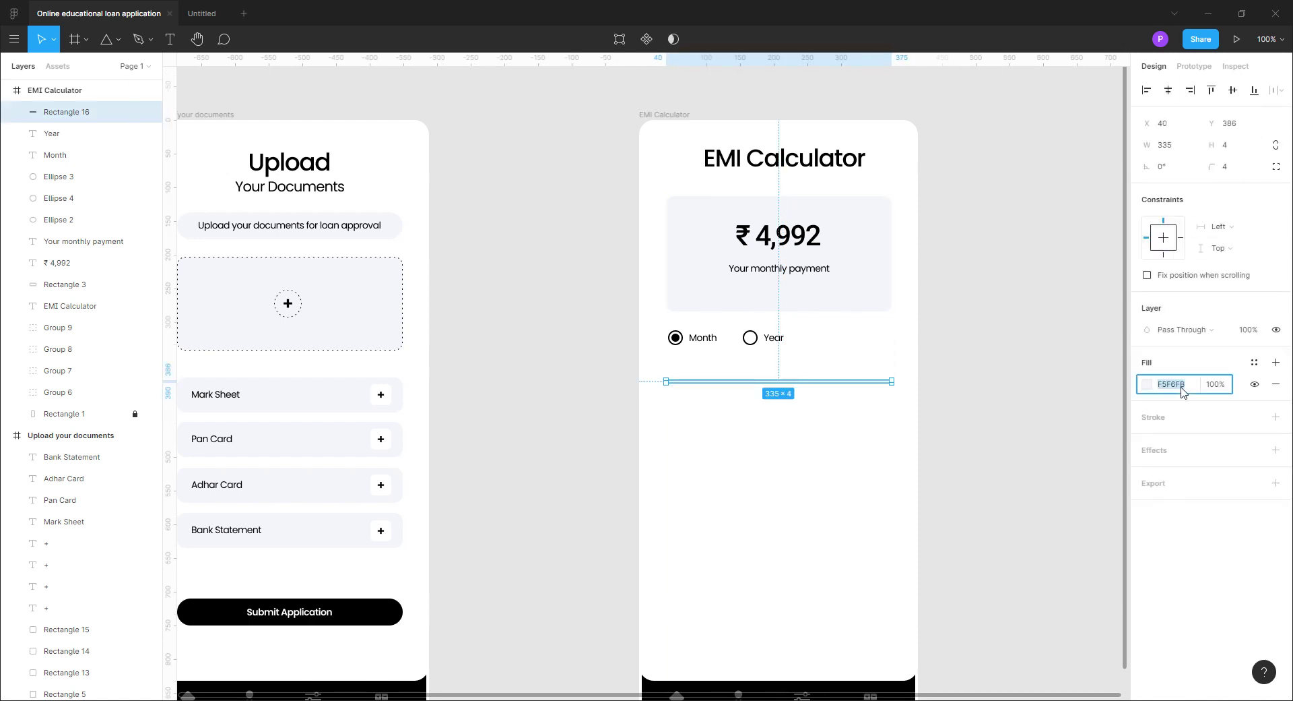
left_click(1001, 464)
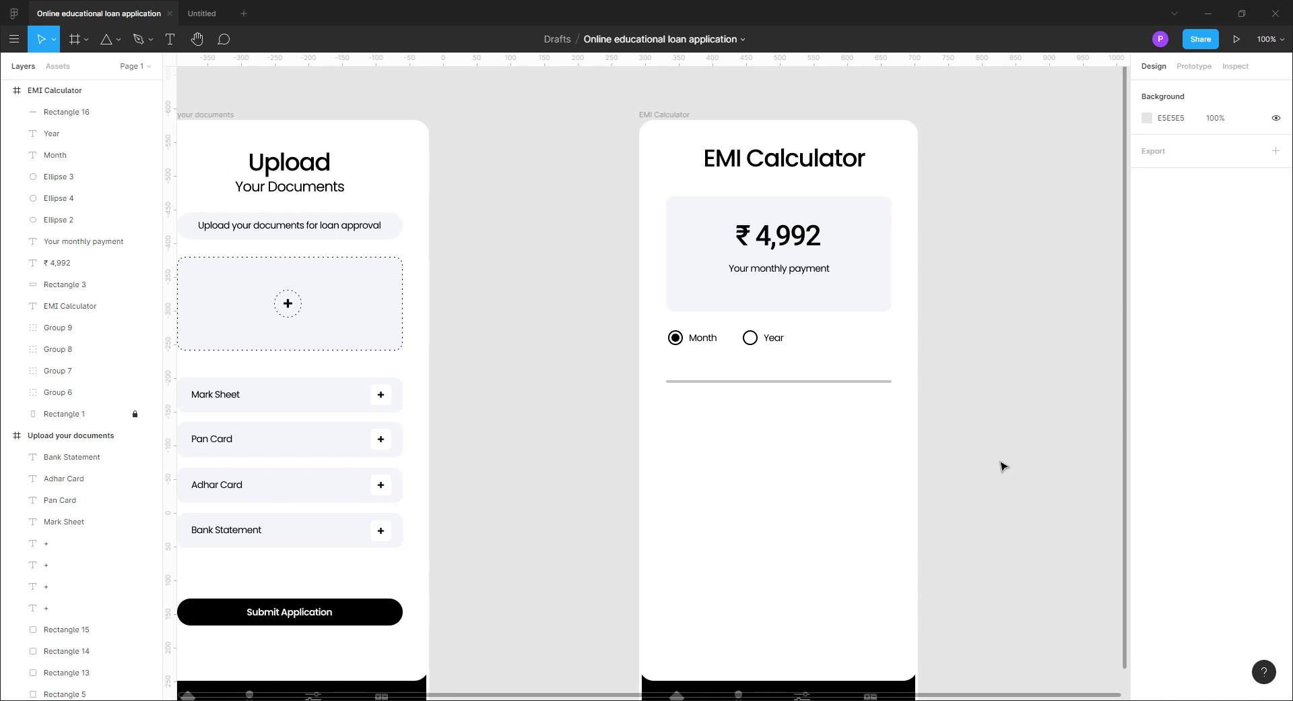
Move the grey bar down 10 px and place a copy of the "Month" label above it, reading "Loan Amount"
left_click(745, 382)
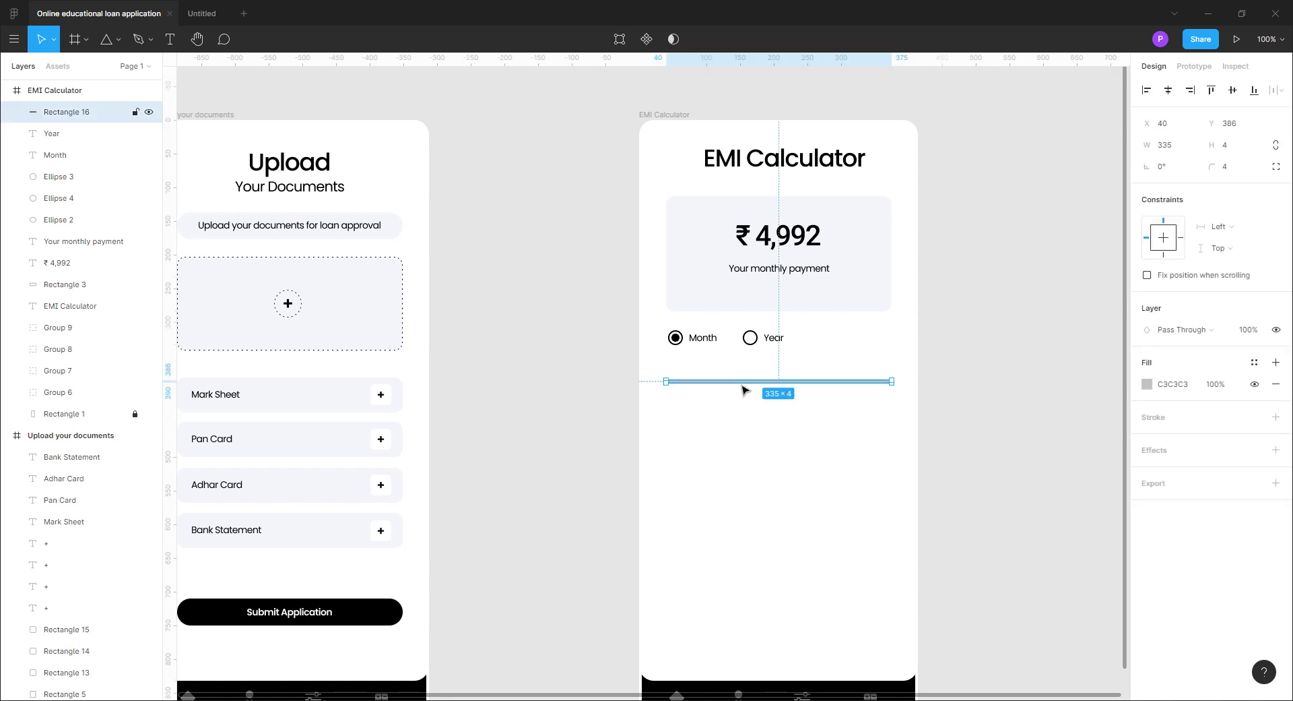
key("shift+Down")
left_click_drag(700, 338, 687, 375)
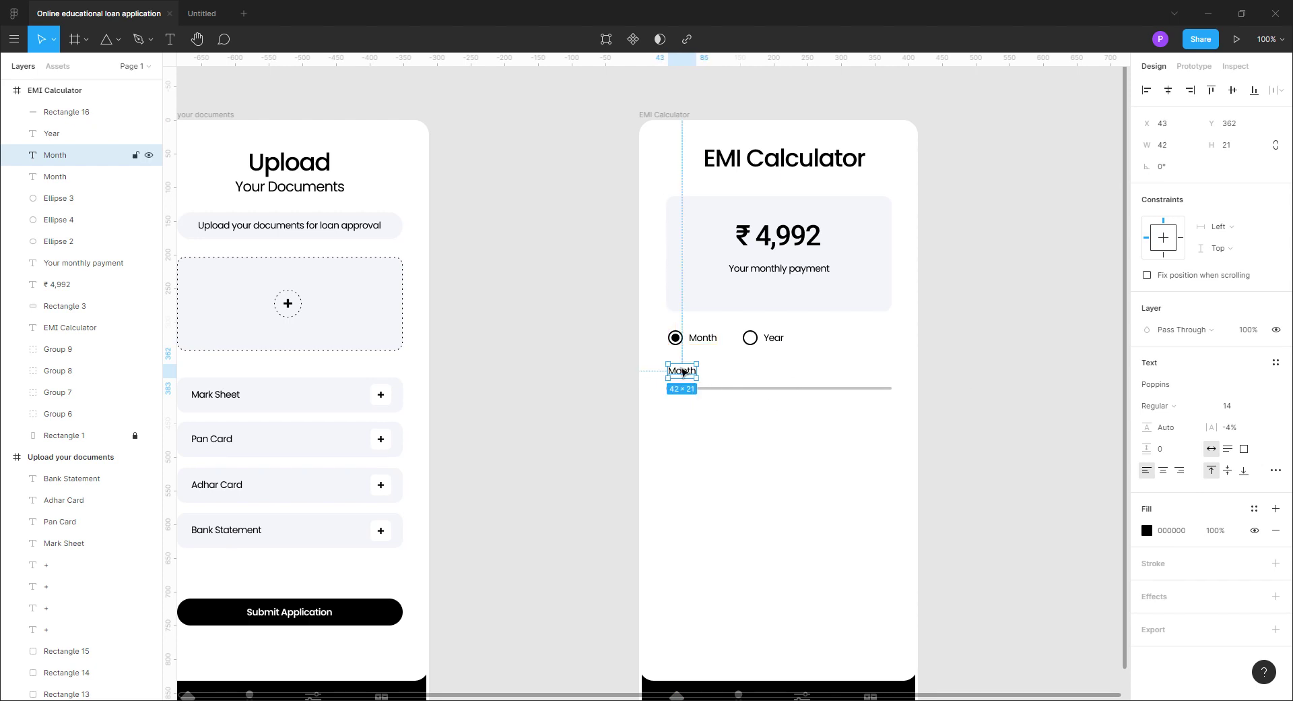
double_click(685, 374)
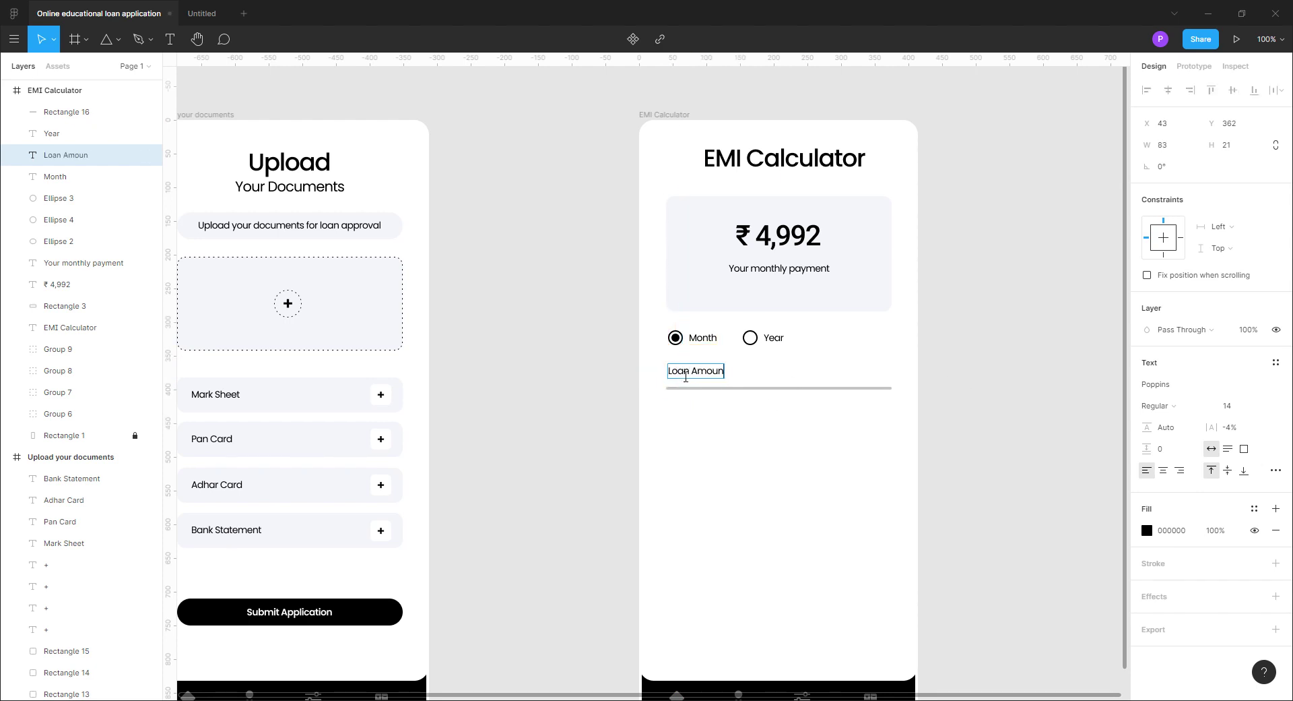
left_click(995, 463)
Draw a 114 × 28 rectangle beside the "Loan Amount" label and move the grey bar down to Y 416
key("r")
left_click_drag(774, 363, 855, 389)
left_click(881, 401)
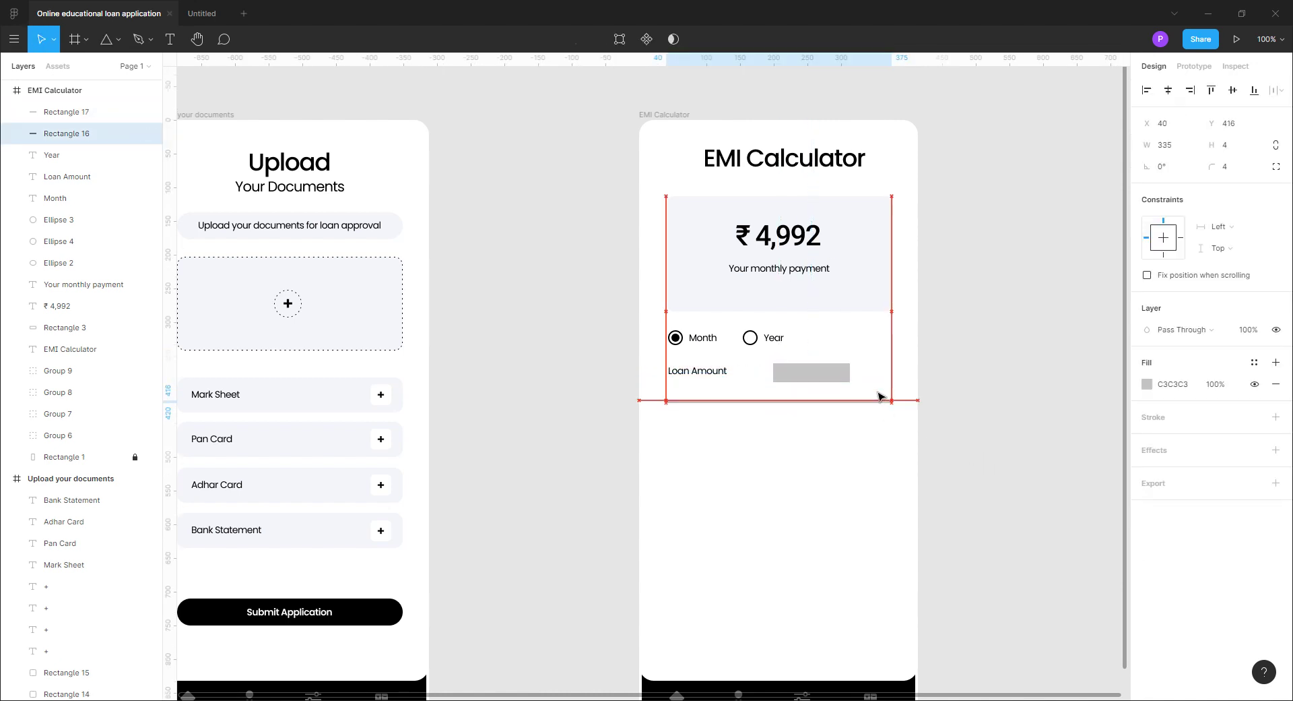
left_click(1232, 167)
type("4")
key("Return")
Give the loan amount rectangle the payment card's F5F6FB fill and a corner radius of 6
left_click(830, 373)
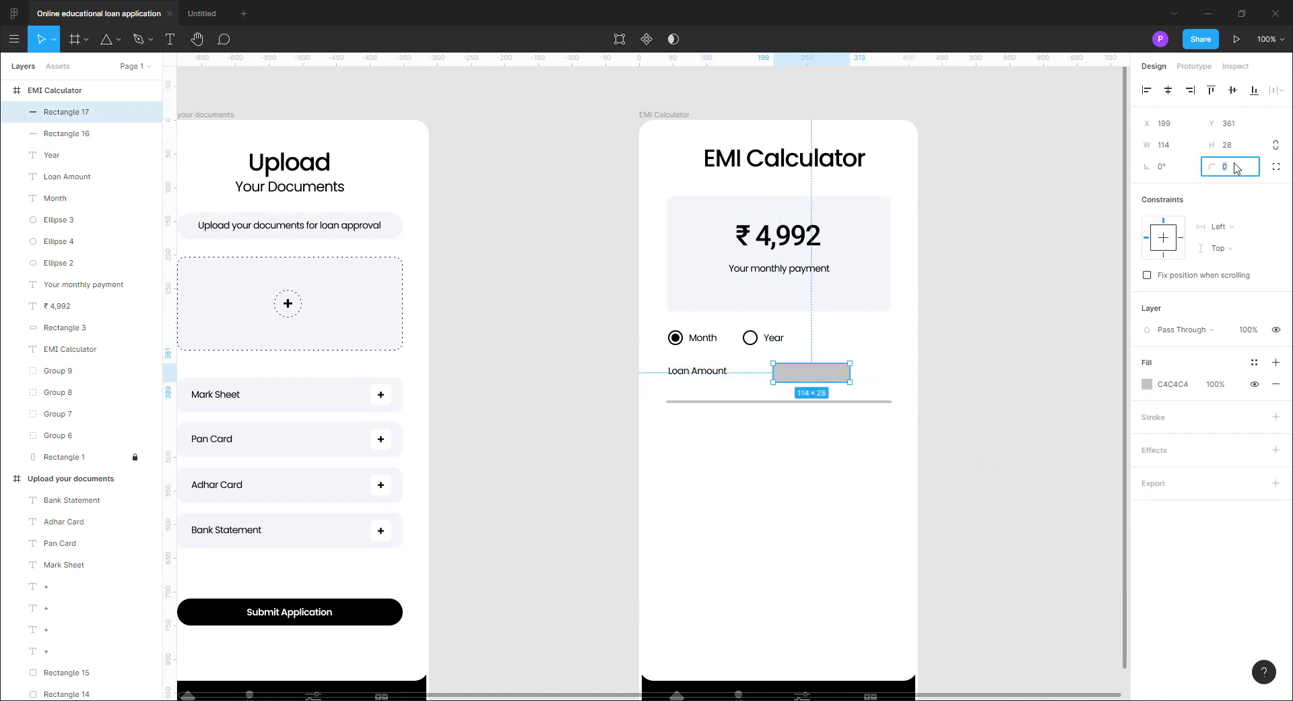
type("12")
key("Return")
left_click(1147, 384)
left_click(990, 549)
left_click(854, 288)
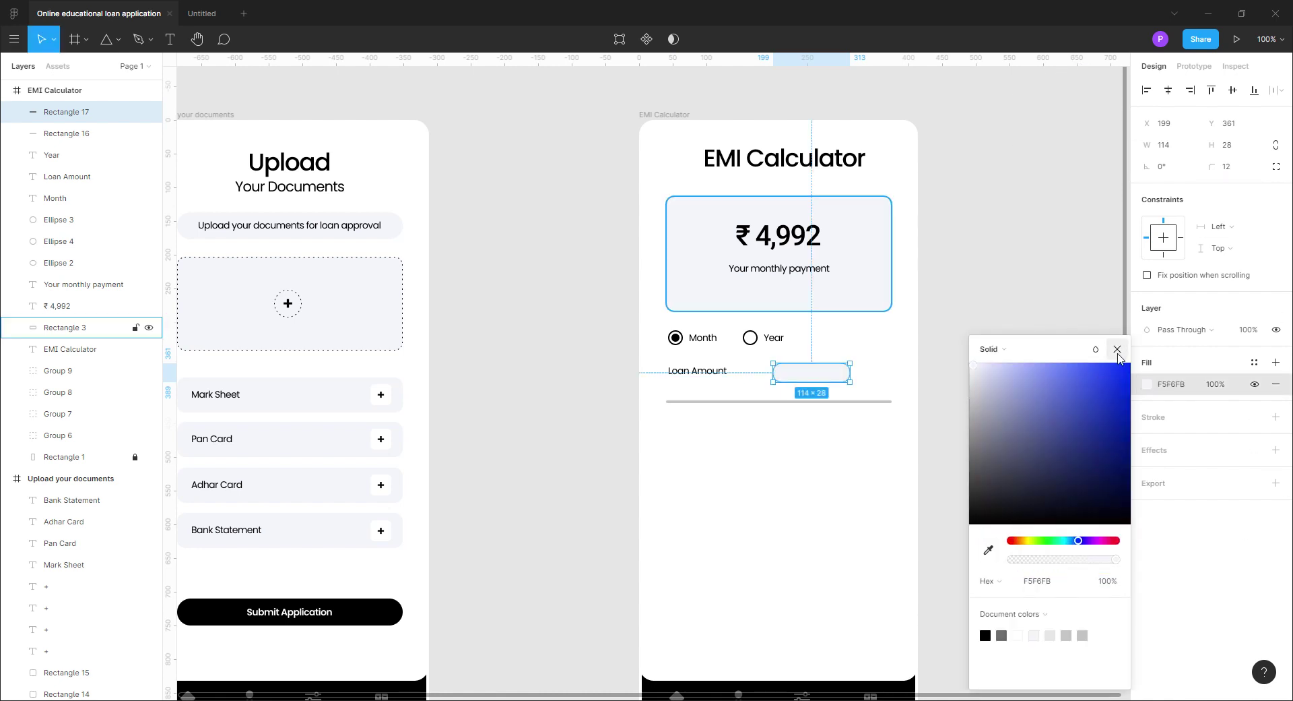
left_click(1118, 351)
left_click(1237, 174)
type("6")
key("Return")
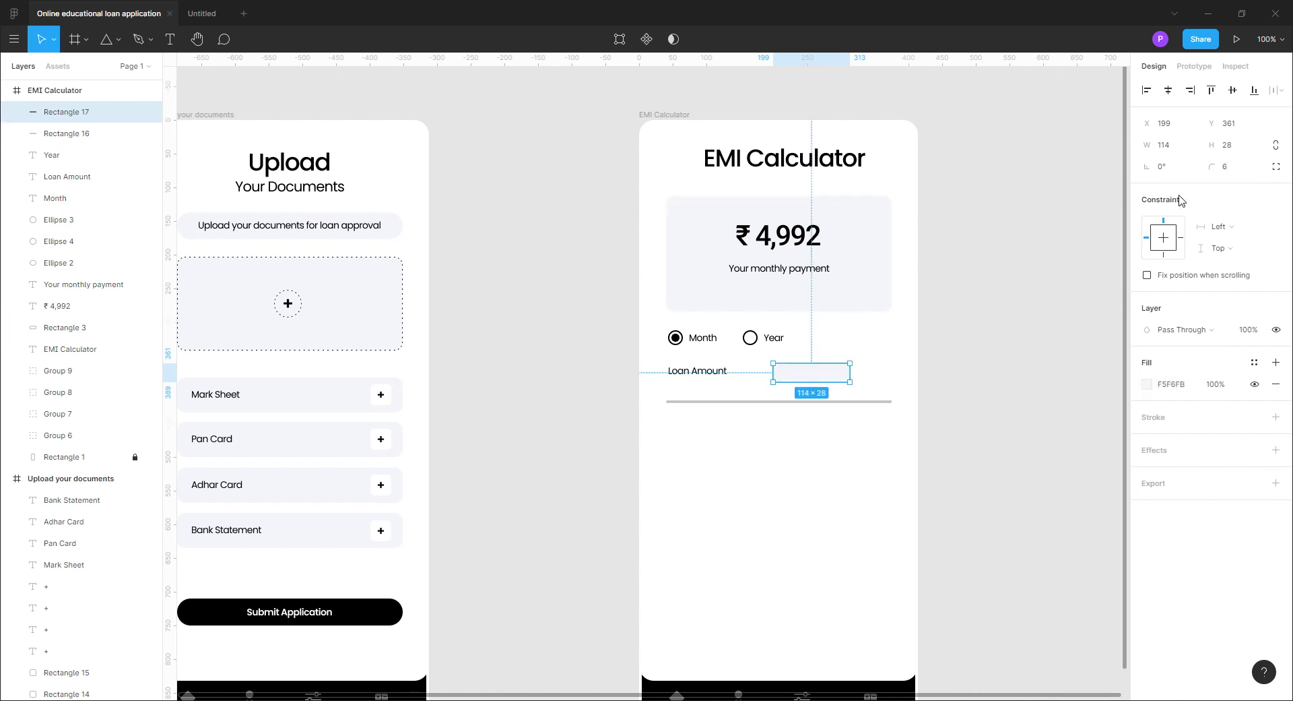
Set the loan amount box's height to 32 and move it to X 169, Y 358, level with its label
left_click(1236, 147)
key("Up")
left_click(984, 462)
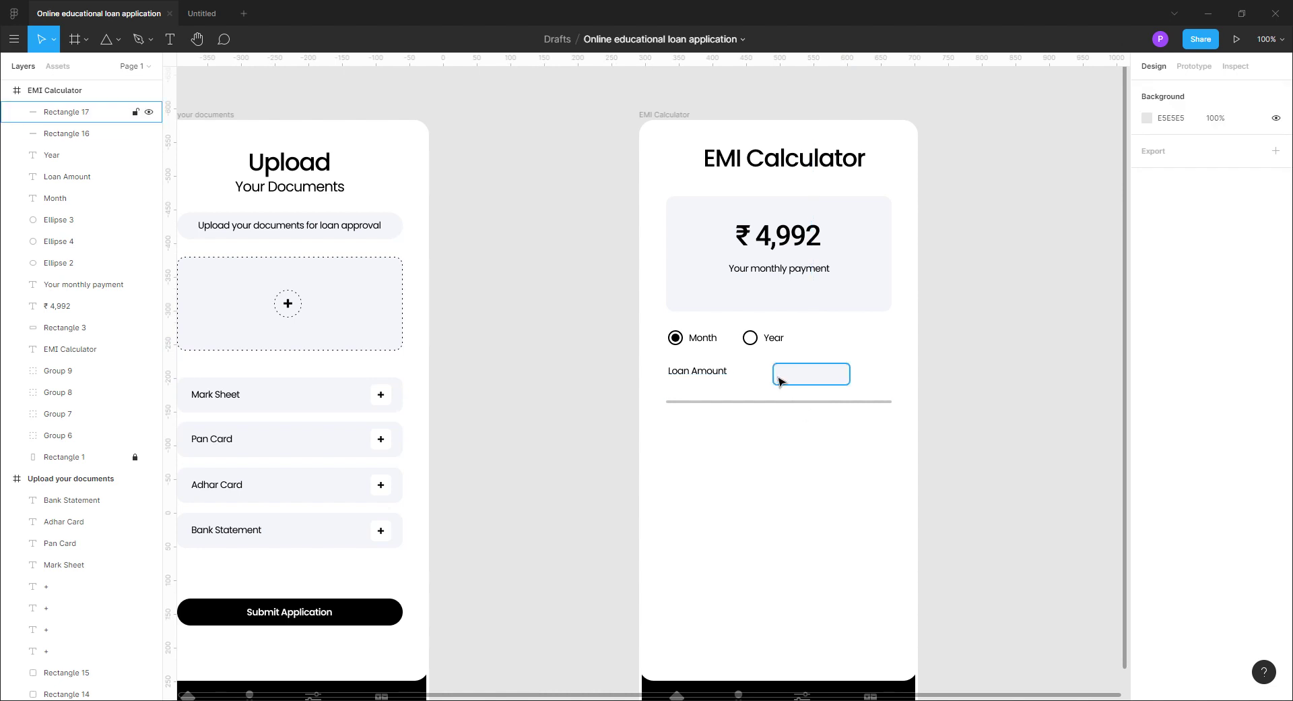
left_click_drag(790, 377, 772, 375)
left_click(1002, 401)
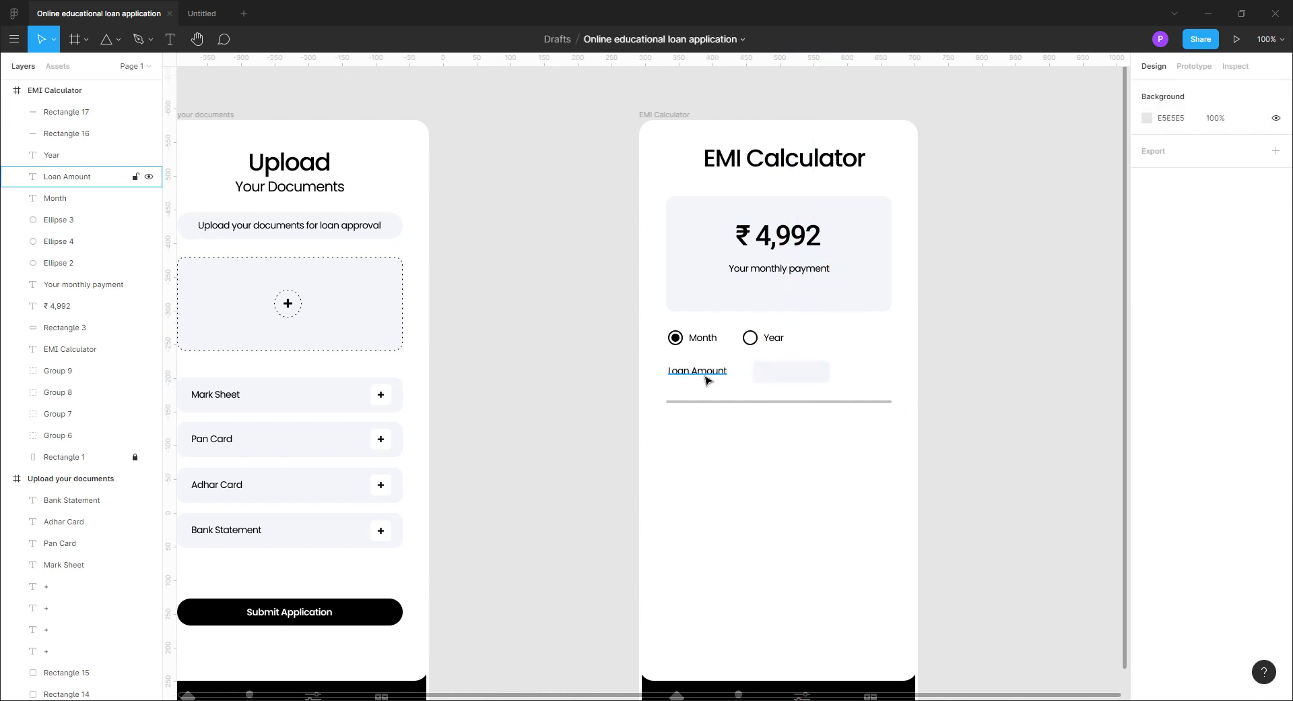
left_click(674, 373)
left_click(790, 377)
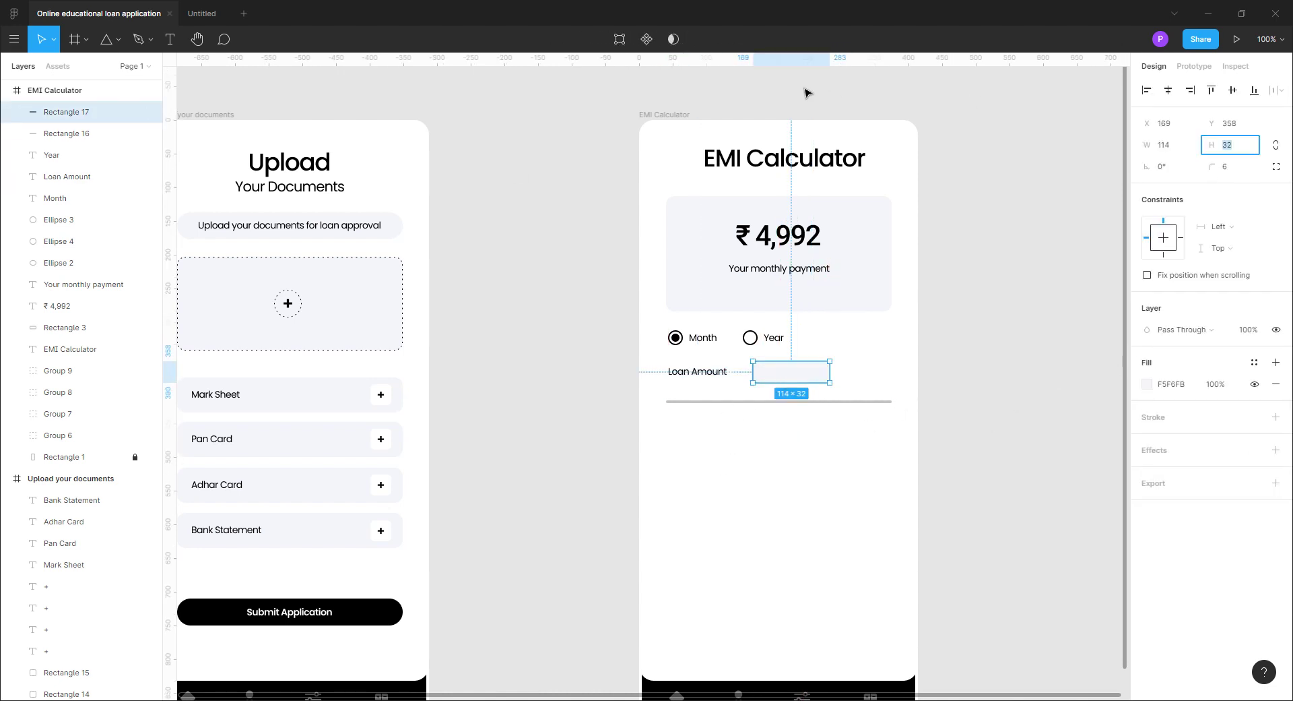
Copy the "Loan Amount" label onto the box, bring it above the rectangle and change its text to "500,000"
left_click(721, 372)
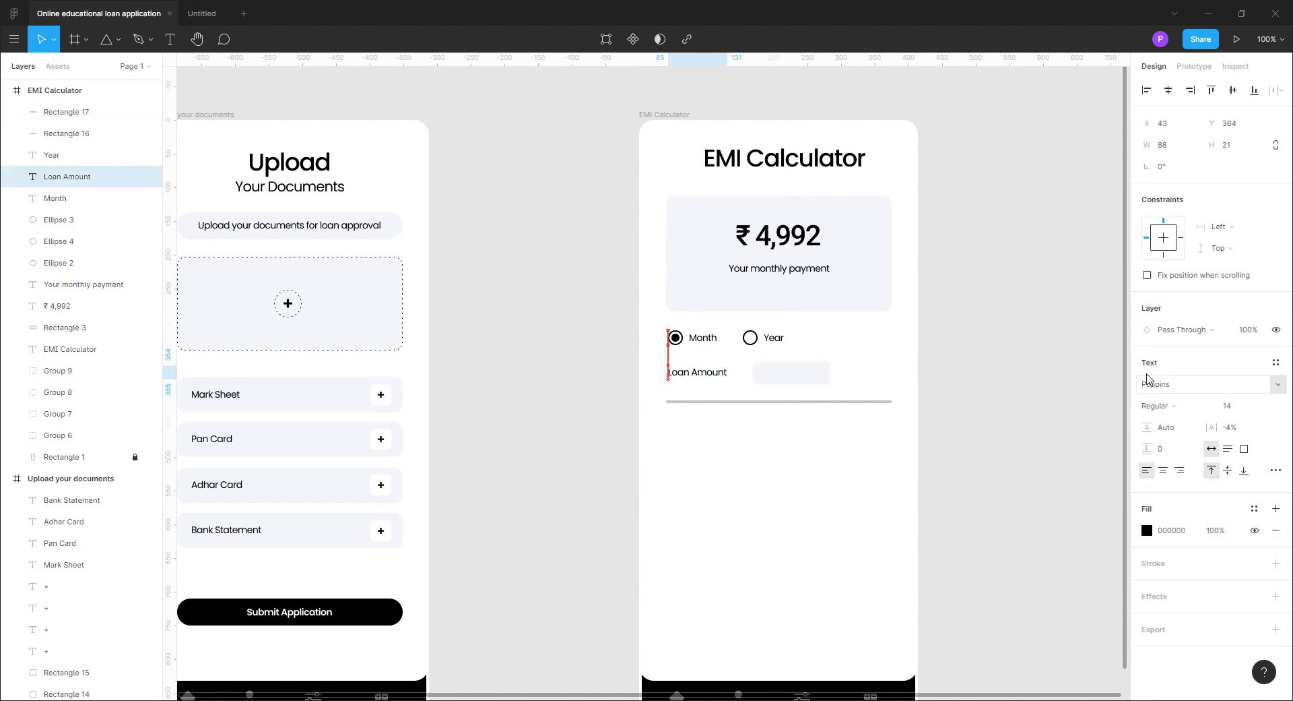
left_click_drag(707, 372, 794, 375)
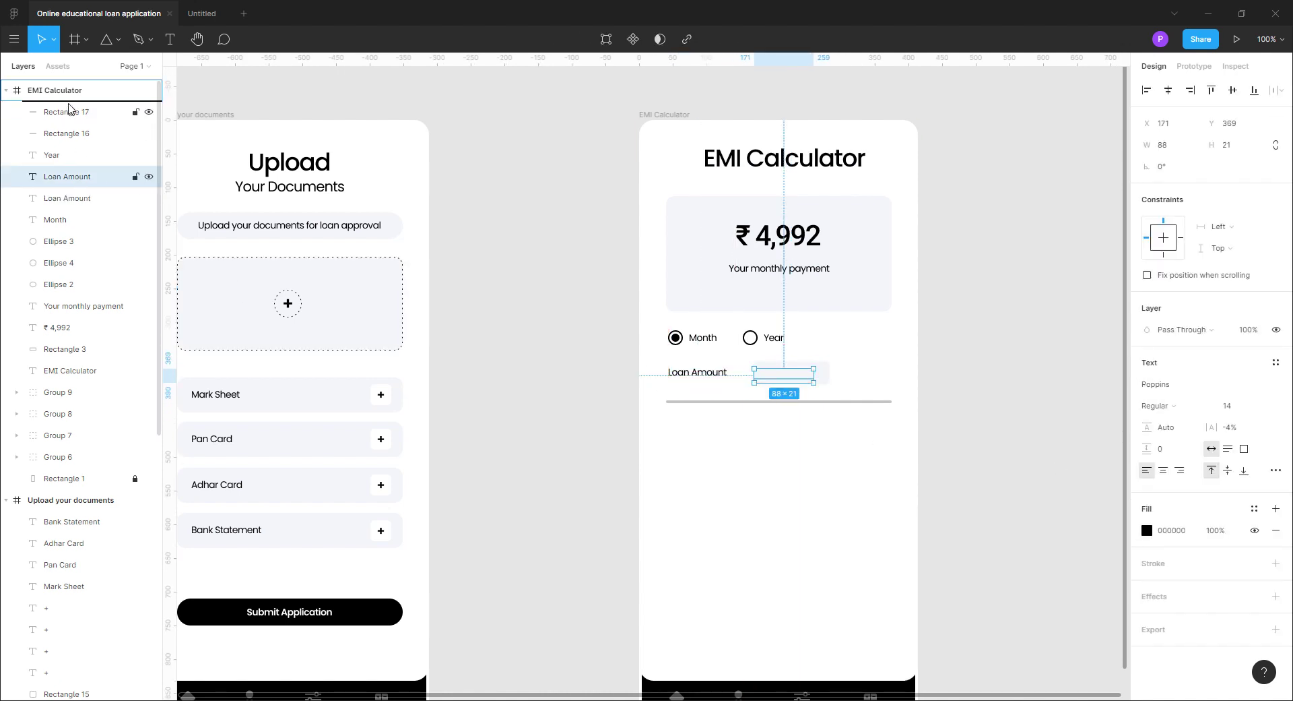
left_click_drag(70, 107, 69, 101)
double_click(797, 378)
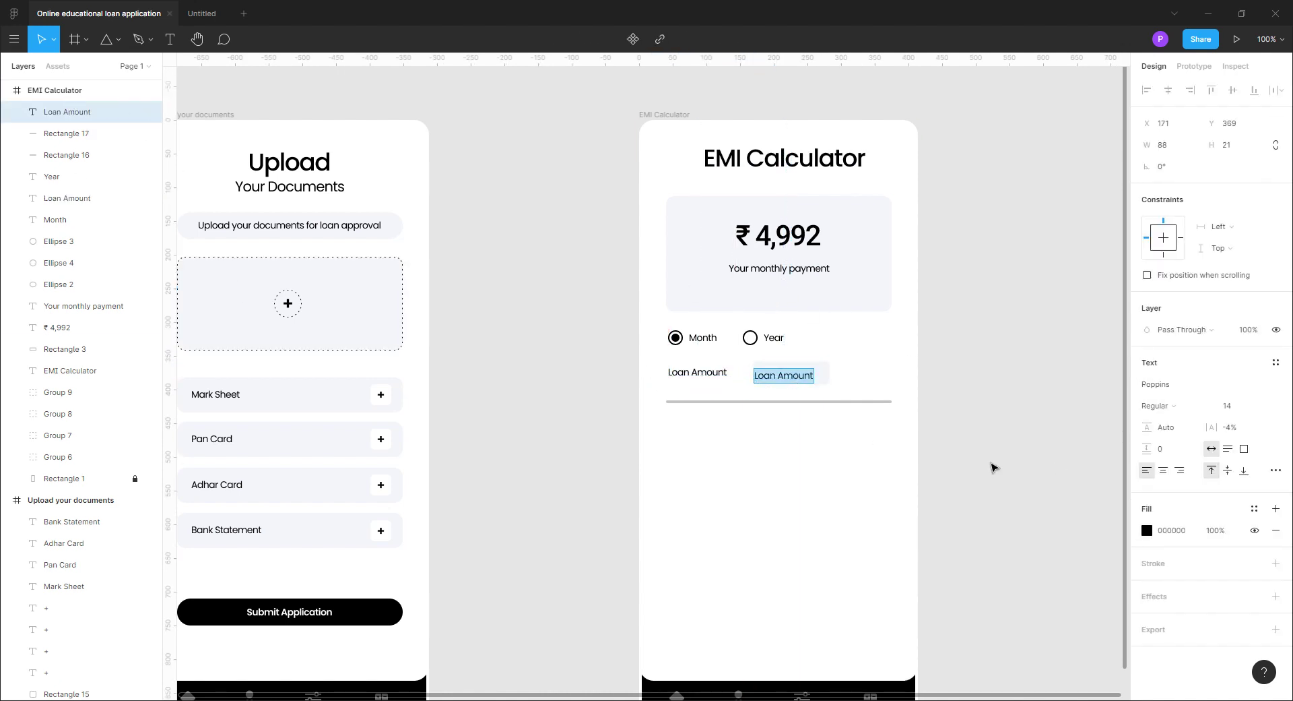
type("500,000")
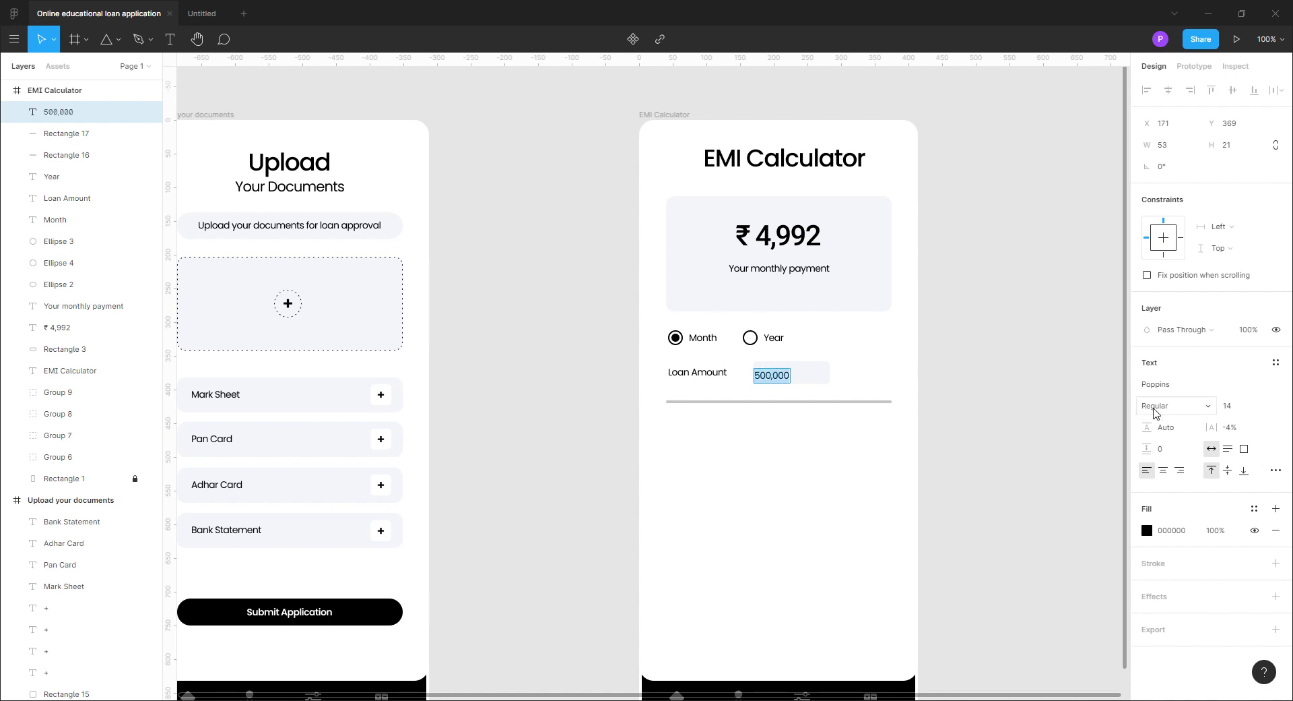
Set the "500,000" text to SemiBold, size 12, and centre it in the box
left_click(1155, 407)
left_click(1233, 438)
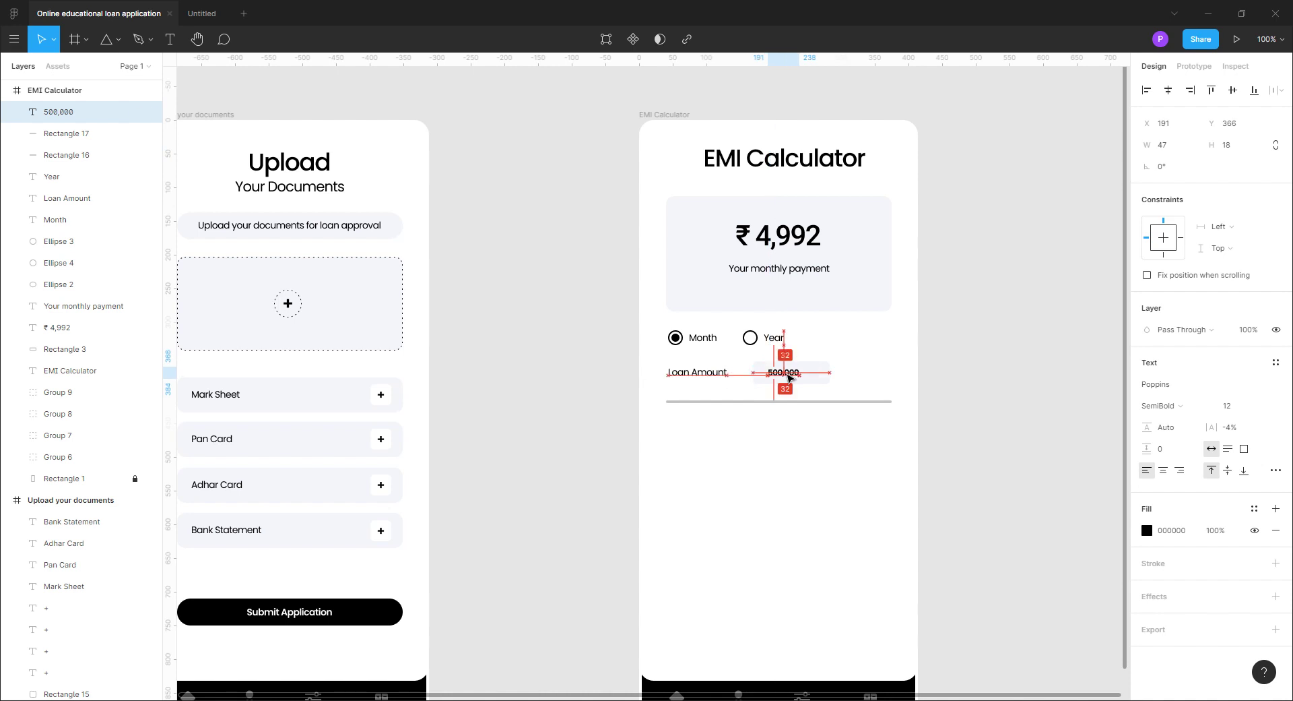
left_click(825, 376, "shift")
left_click(1171, 92)
left_click(1013, 442)
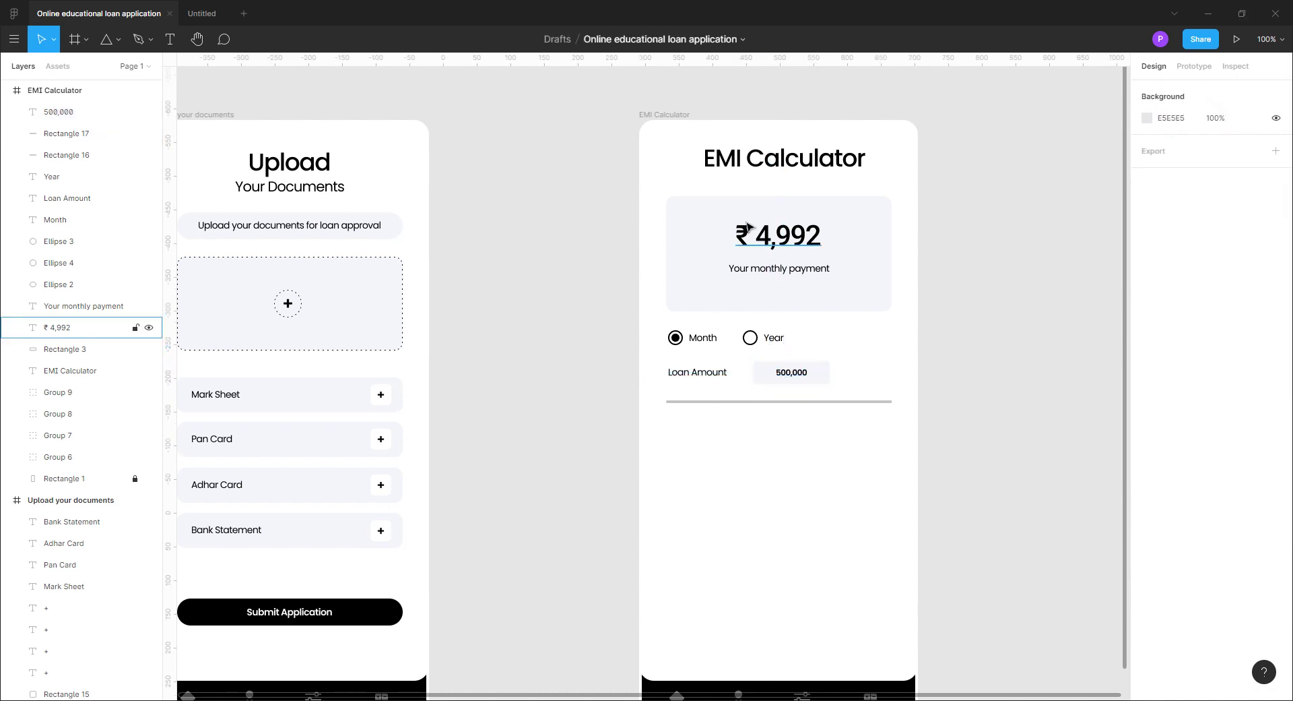
Add the ₹ symbol in front of the 500,000 amount
left_click(61, 327)
left_click(801, 375)
double_click(785, 378)
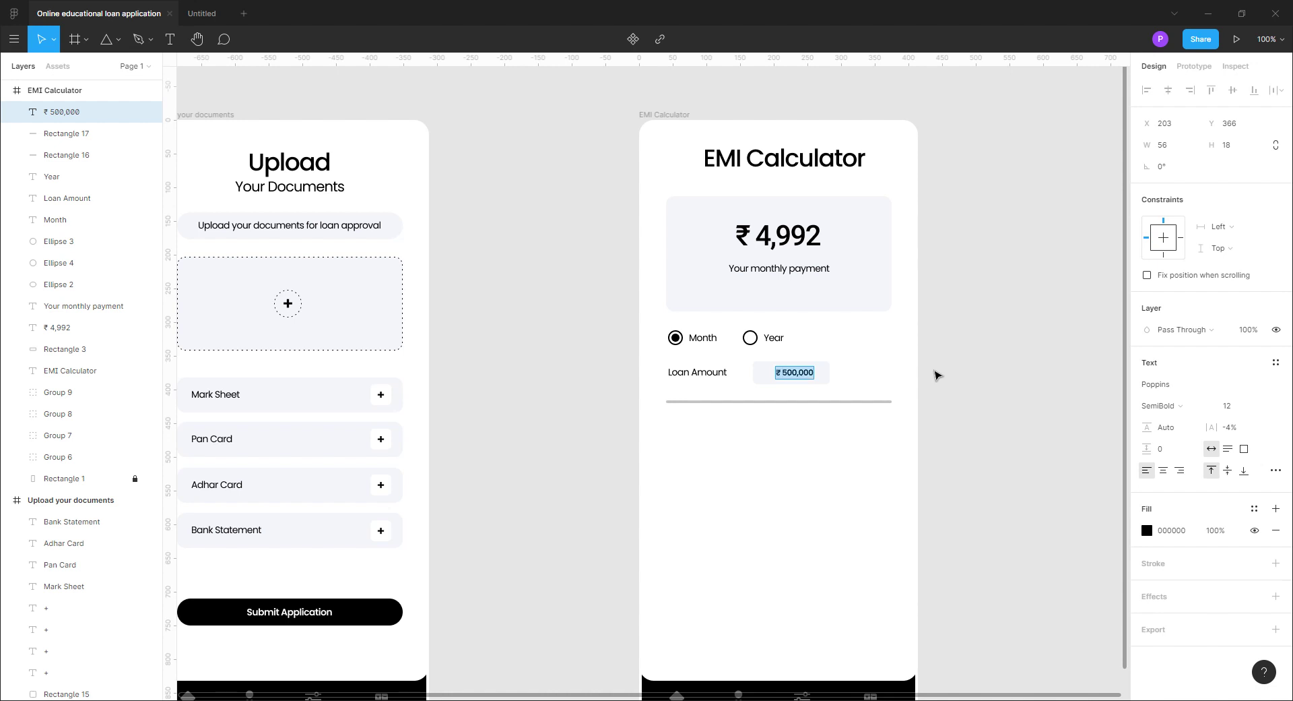
Set the "₹ 500,000" text's font to Roboto and recentre it in its box
left_click(1180, 386)
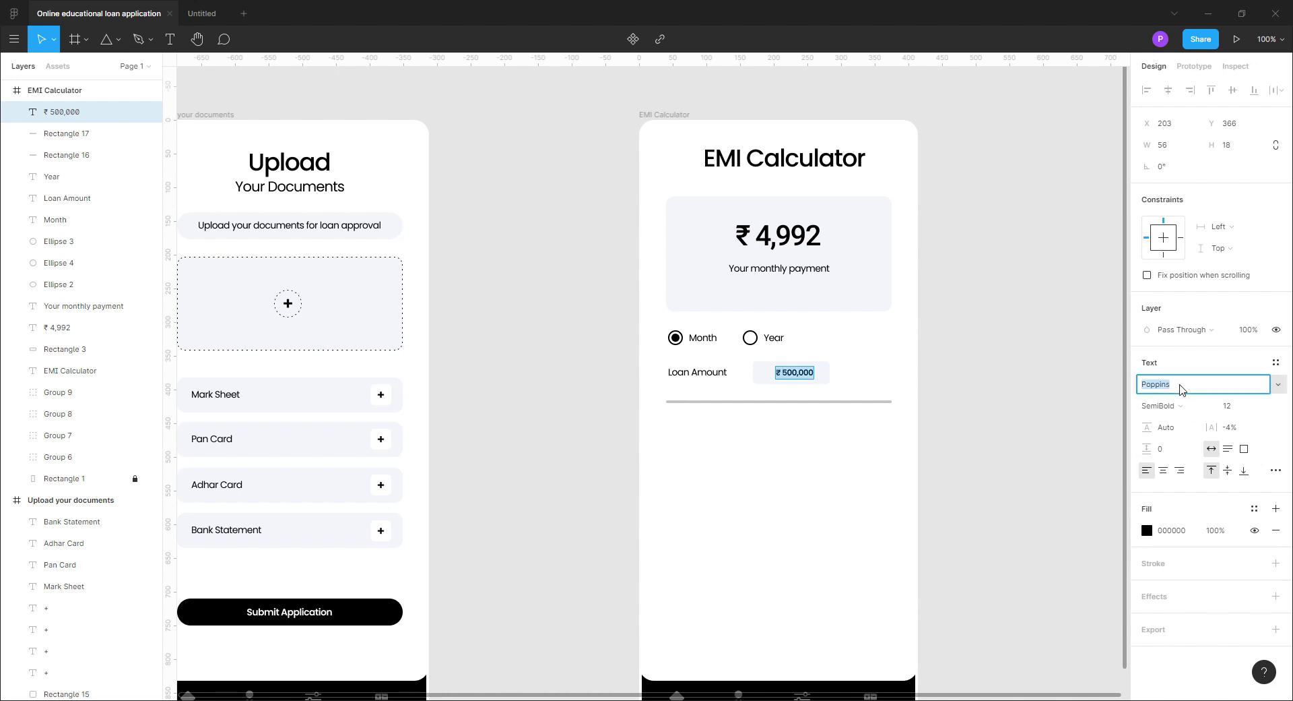
type("Roboto")
key("Return")
left_click(981, 462)
left_click(768, 379, "shift")
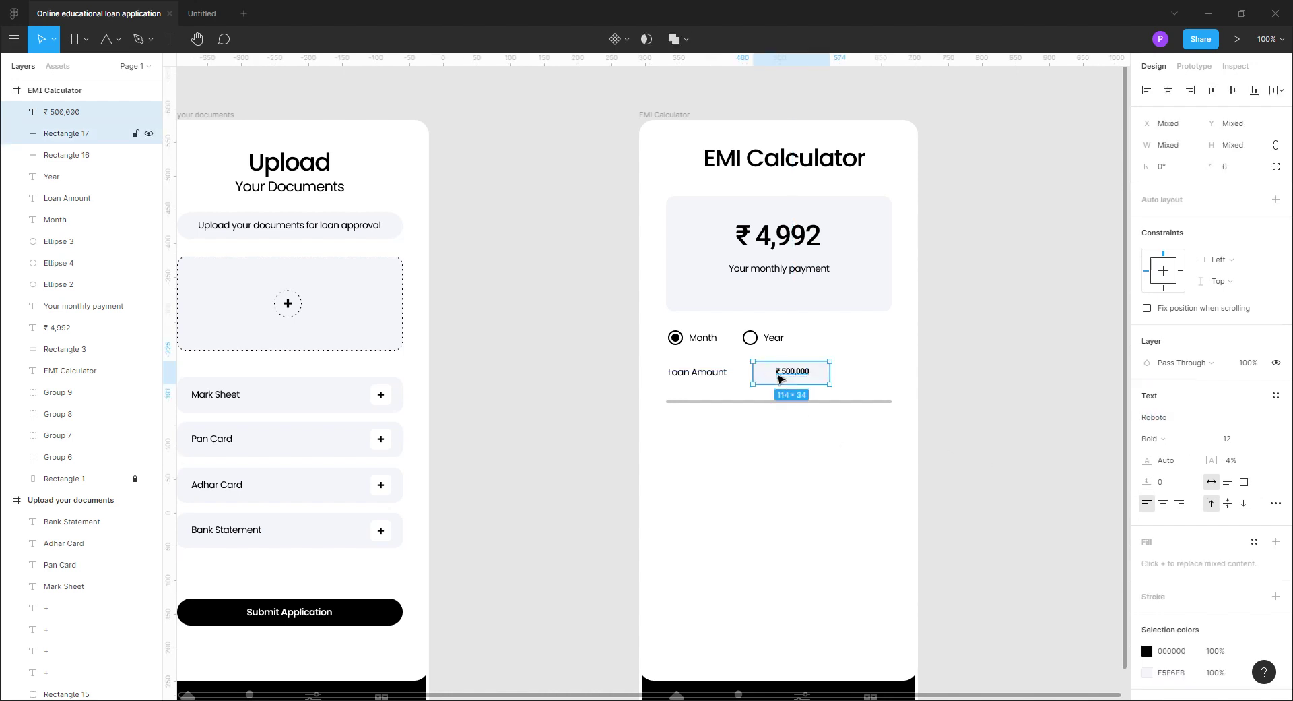
left_click(1014, 368)
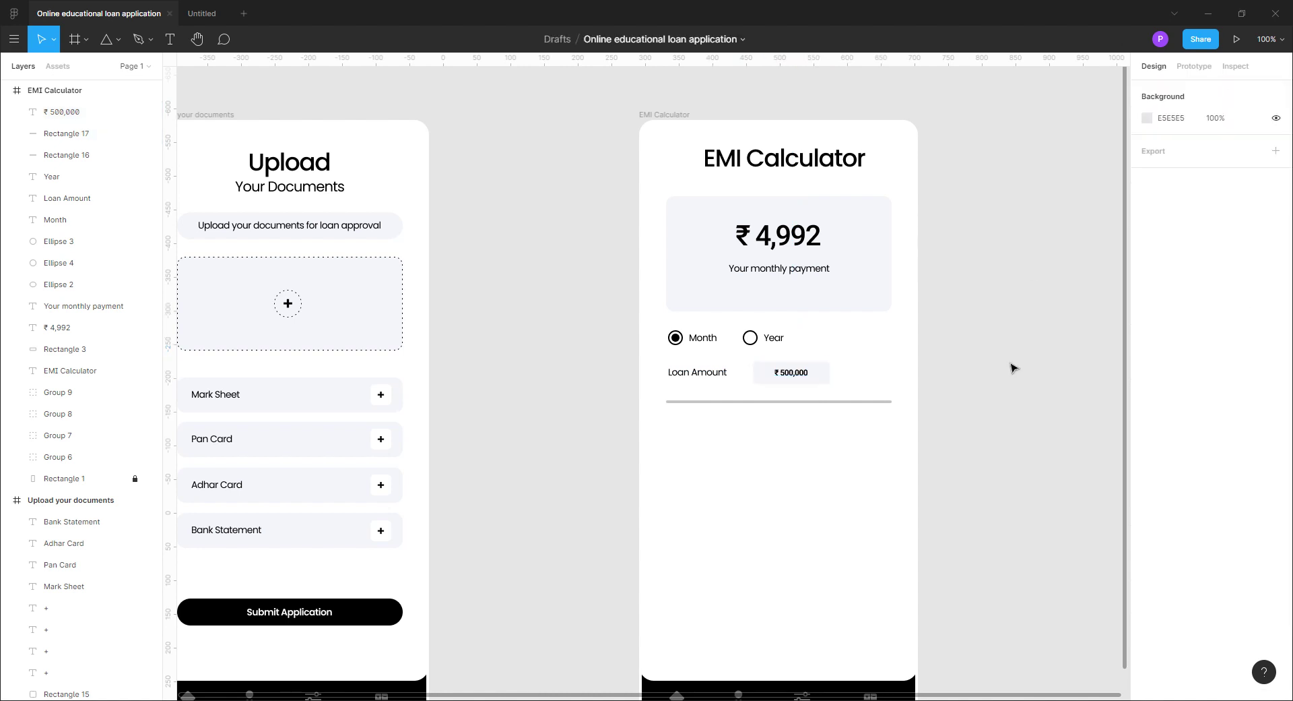
Duplicate the grey bar in place, fill the copy black and shorten it to just under half the bar's length
left_click(779, 412)
key("ctrl+c")
key("ctrl+v")
left_click(1148, 384)
left_click(988, 550)
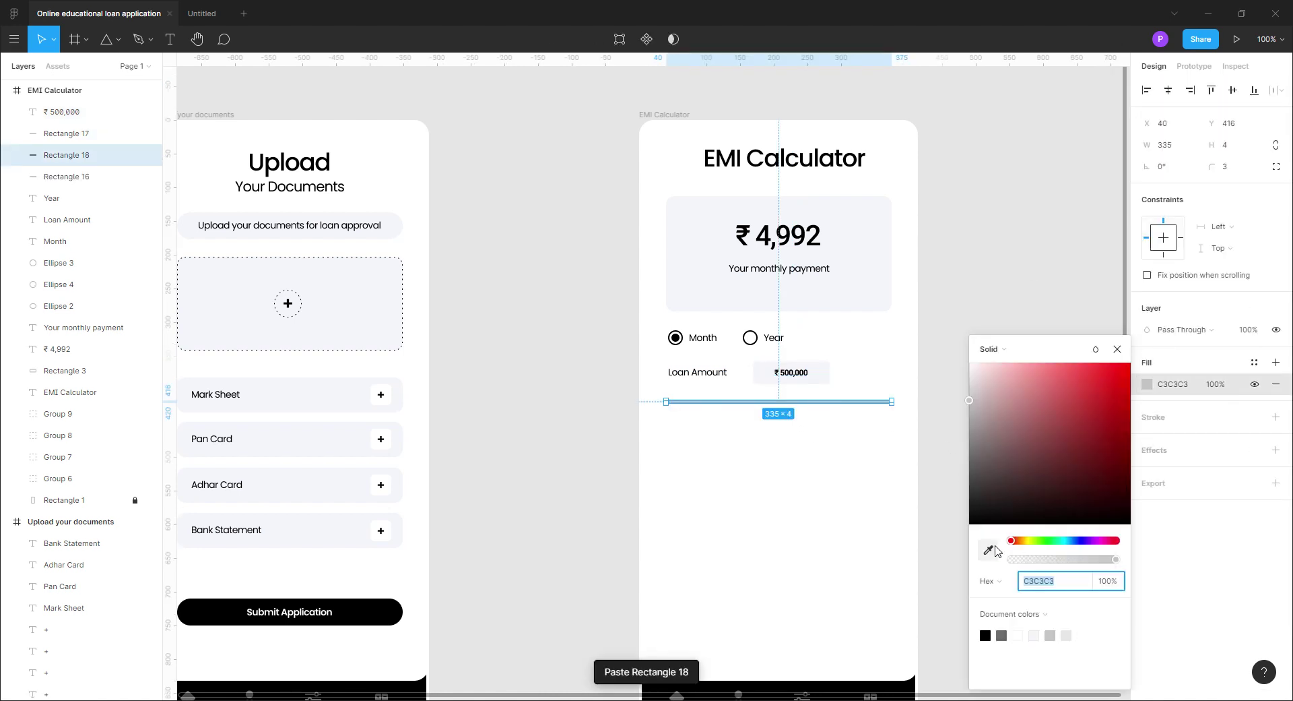
left_click(388, 605)
left_click(1117, 349)
left_click_drag(892, 401, 768, 402)
left_click(985, 509)
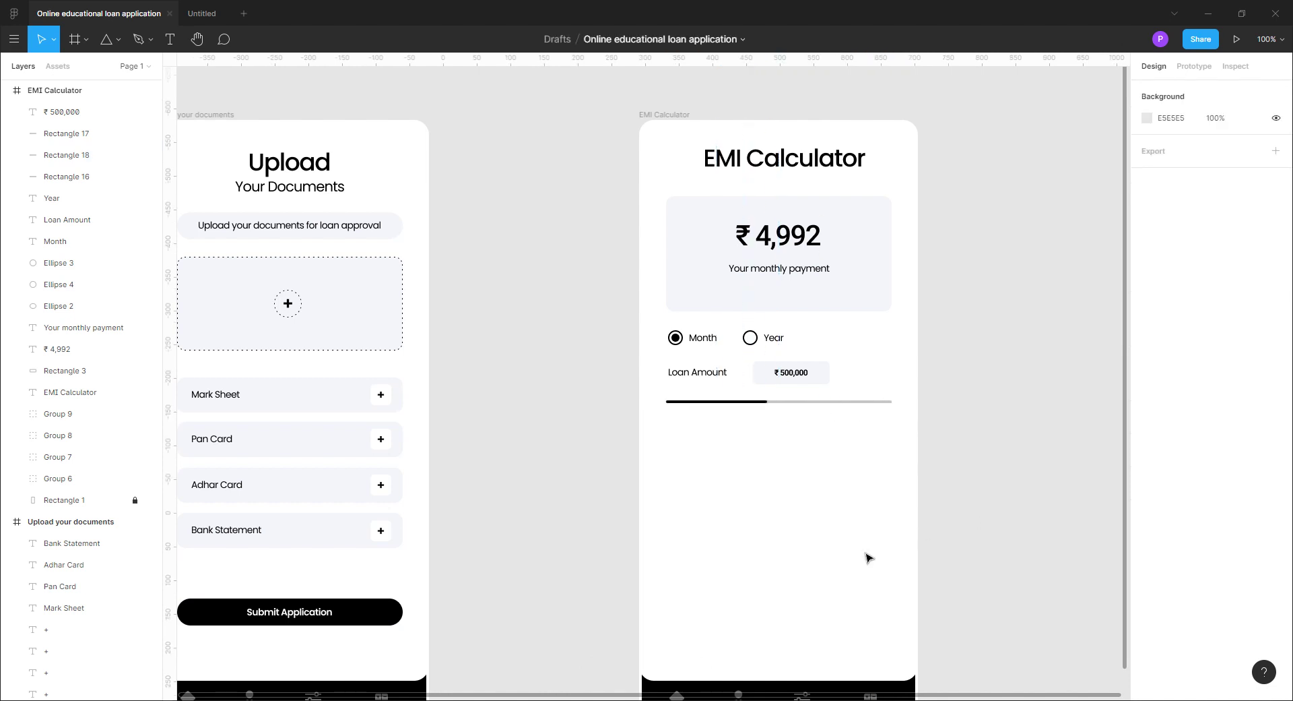
Draw a thin 2 × 18 vertical grey tick beneath the start of the slider bar
key("r")
left_click_drag(669, 409, 671, 421)
left_click(1006, 458)
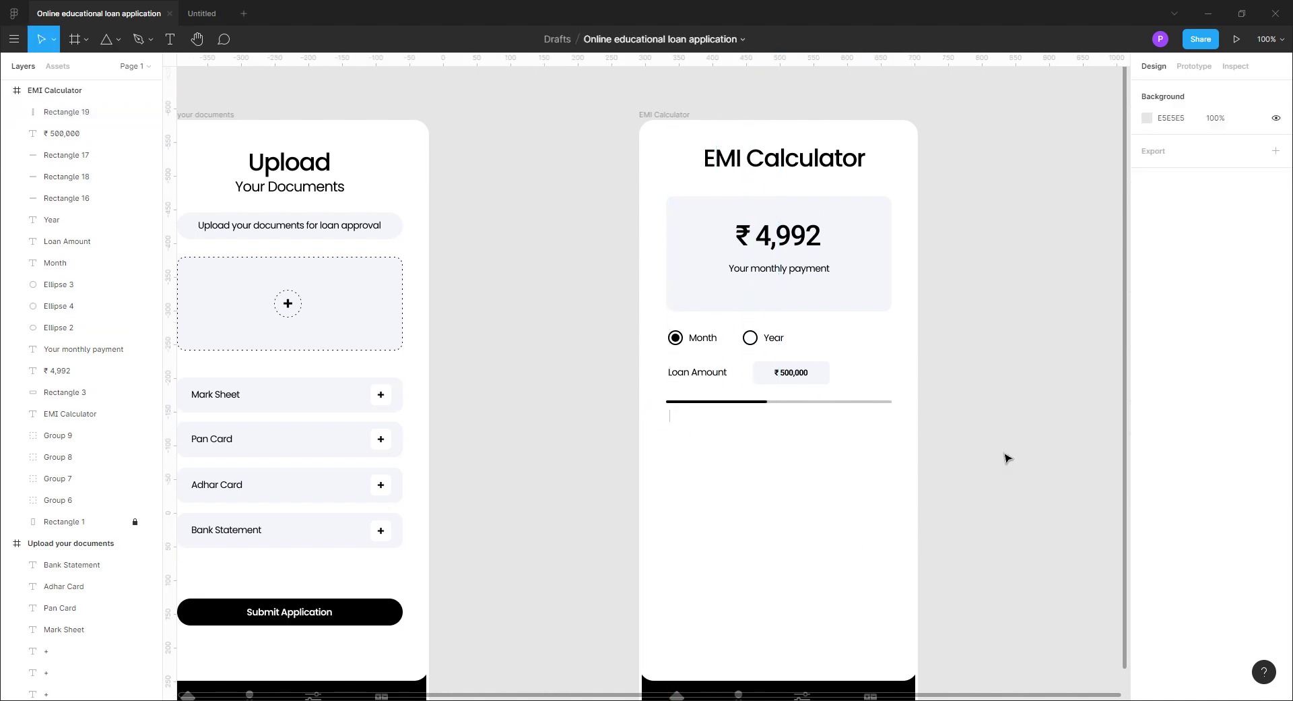
Nudge the grey tick to X 40, Y 425, in line with the start of the slider bar
left_click(674, 417)
key("Up")
left_click(990, 419)
left_click(670, 416)
key("Up")
key("Left")
key("Left")
key("Left")
key("Left")
key("Up")
key("Up")
key("Up")
key("Up")
key("Left")
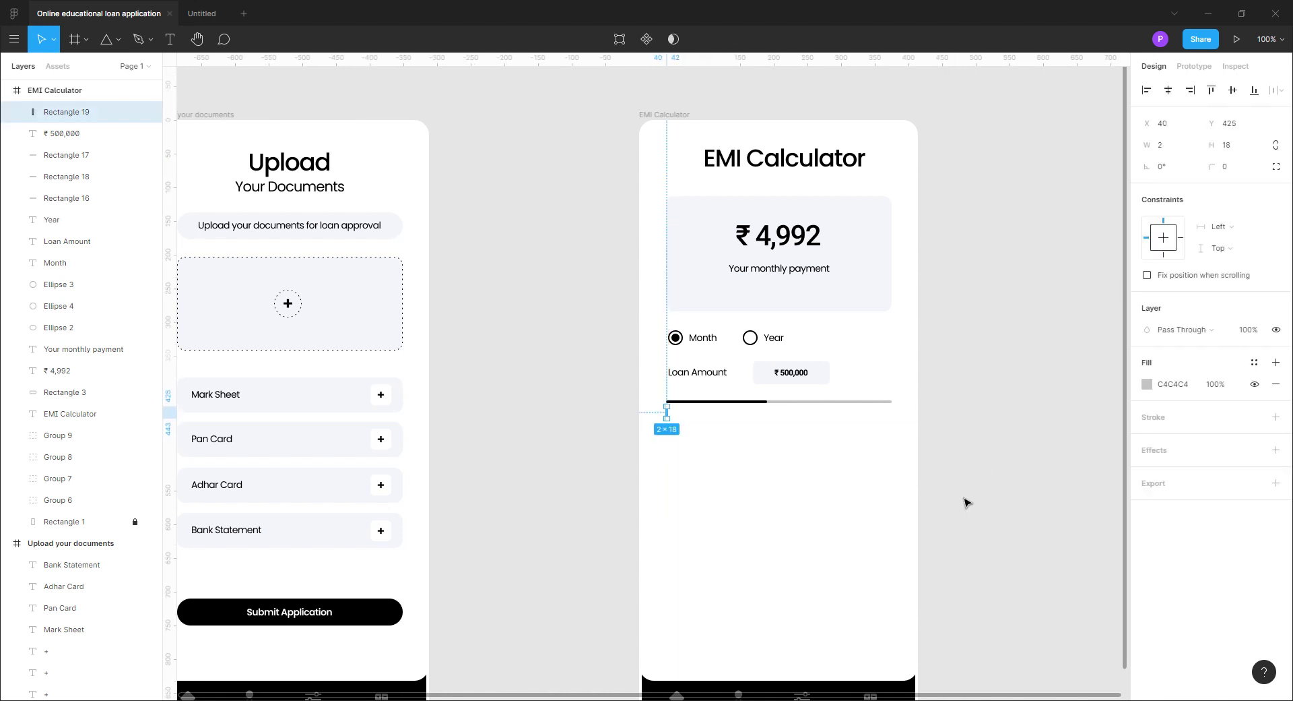
left_click(964, 484)
Duplicate the "Loan Amount" label below the tick, change its text to "0" and set its size to 12
key("ctrl+plus")
left_click_drag(972, 579, 737, 498)
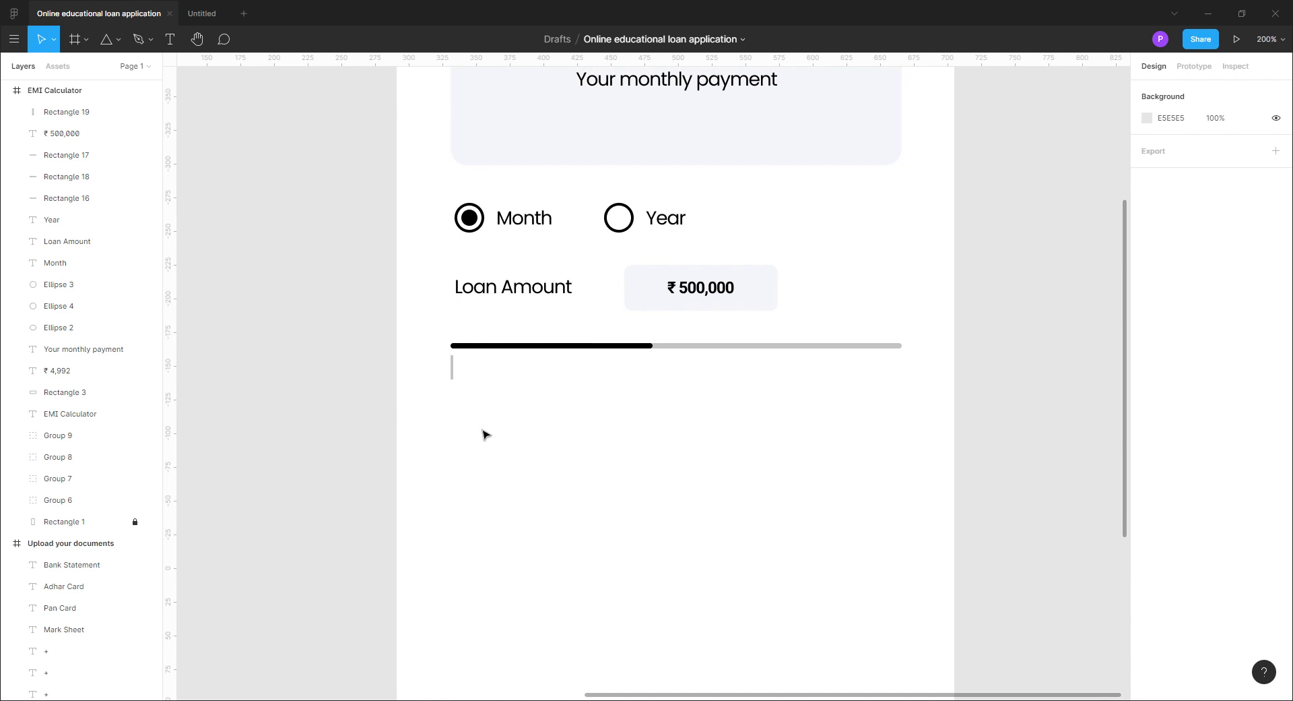
left_click_drag(537, 297, 507, 415)
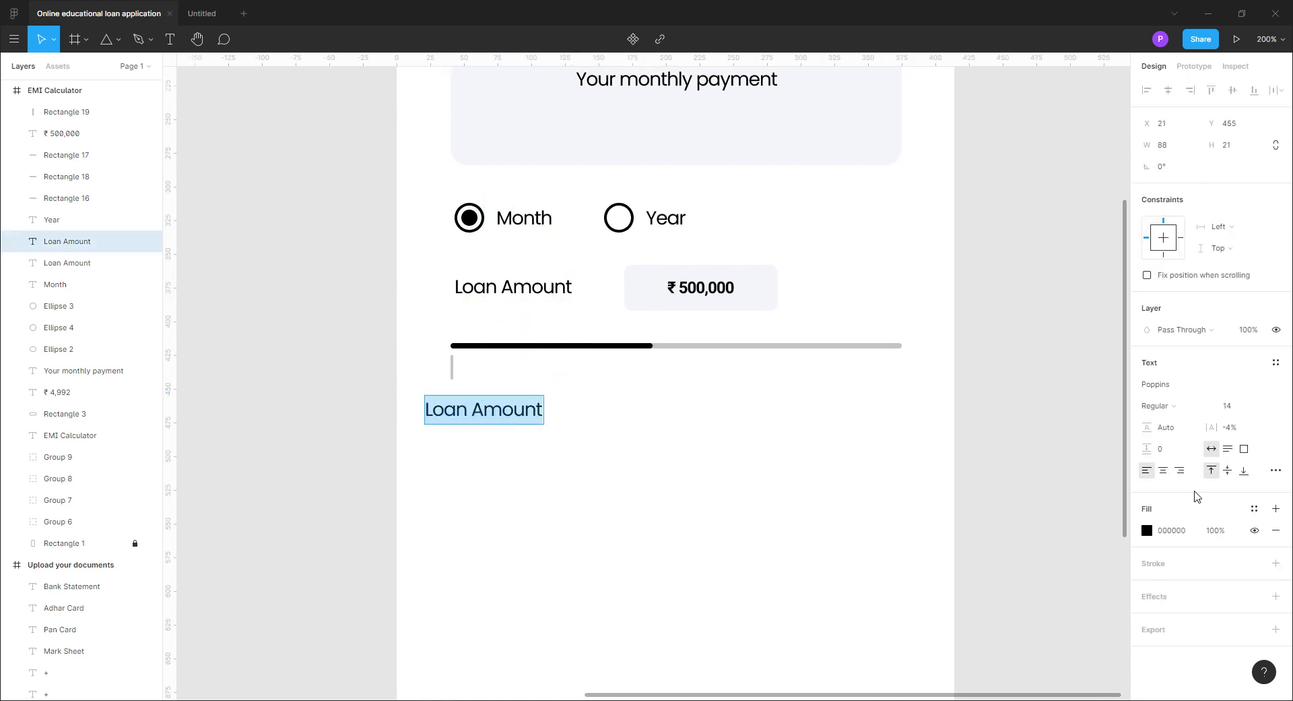
type("0")
key("ctrl+a")
left_click(1234, 408)
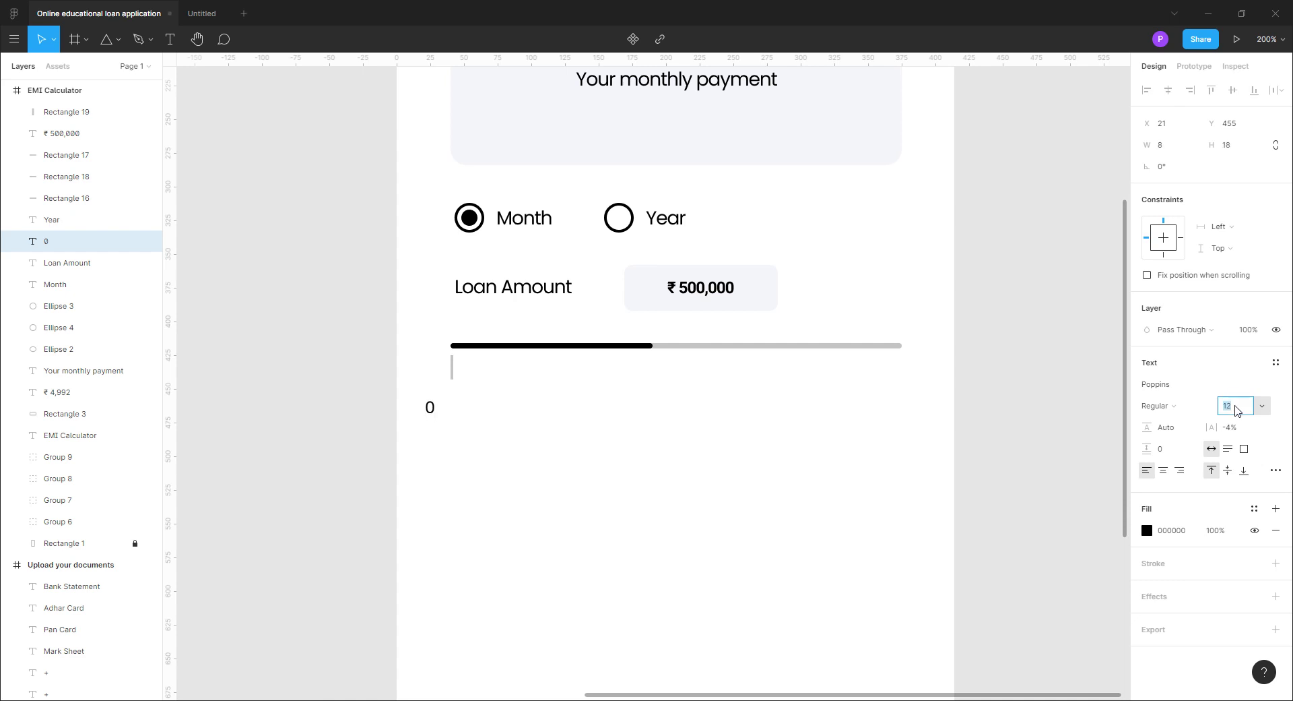
type("12")
left_click(1025, 508)
key("ctrl+minus")
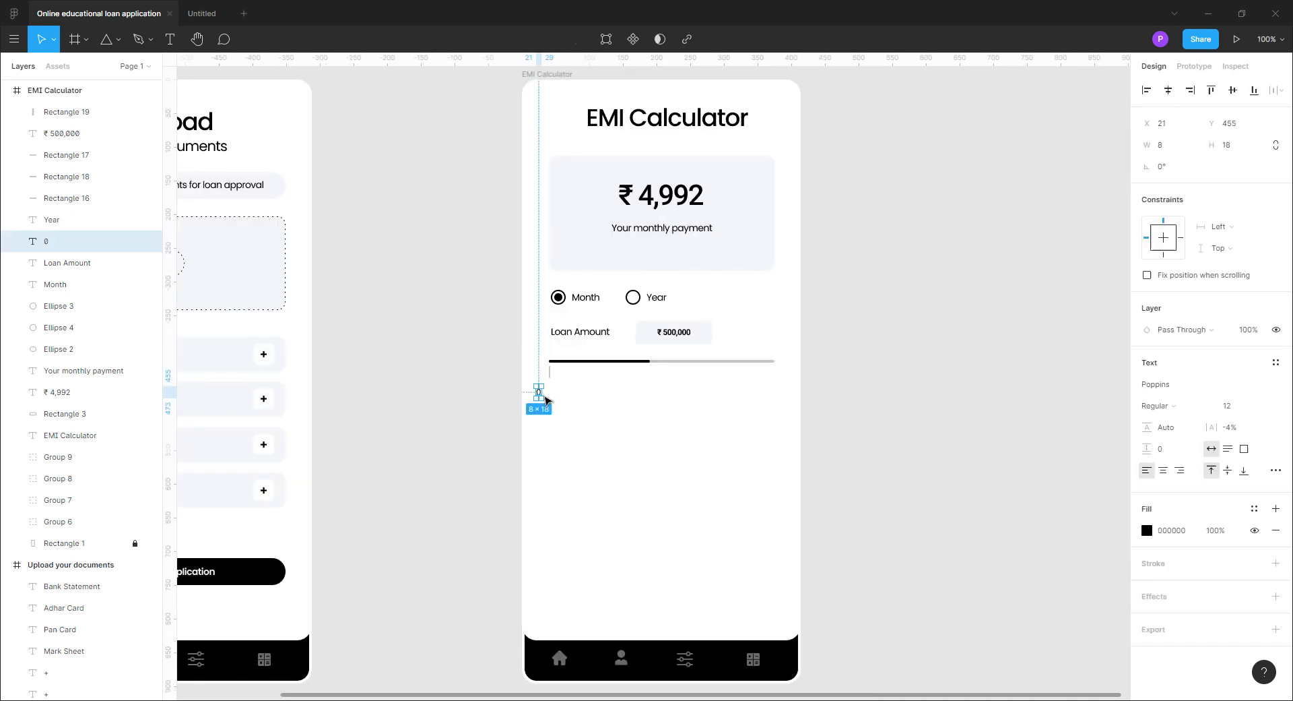
Move the "0" label beneath the tick at X 37, Y 448 and set its weight to SemiBold
left_click_drag(536, 391, 546, 386)
left_click(1176, 406)
left_click(1025, 439)
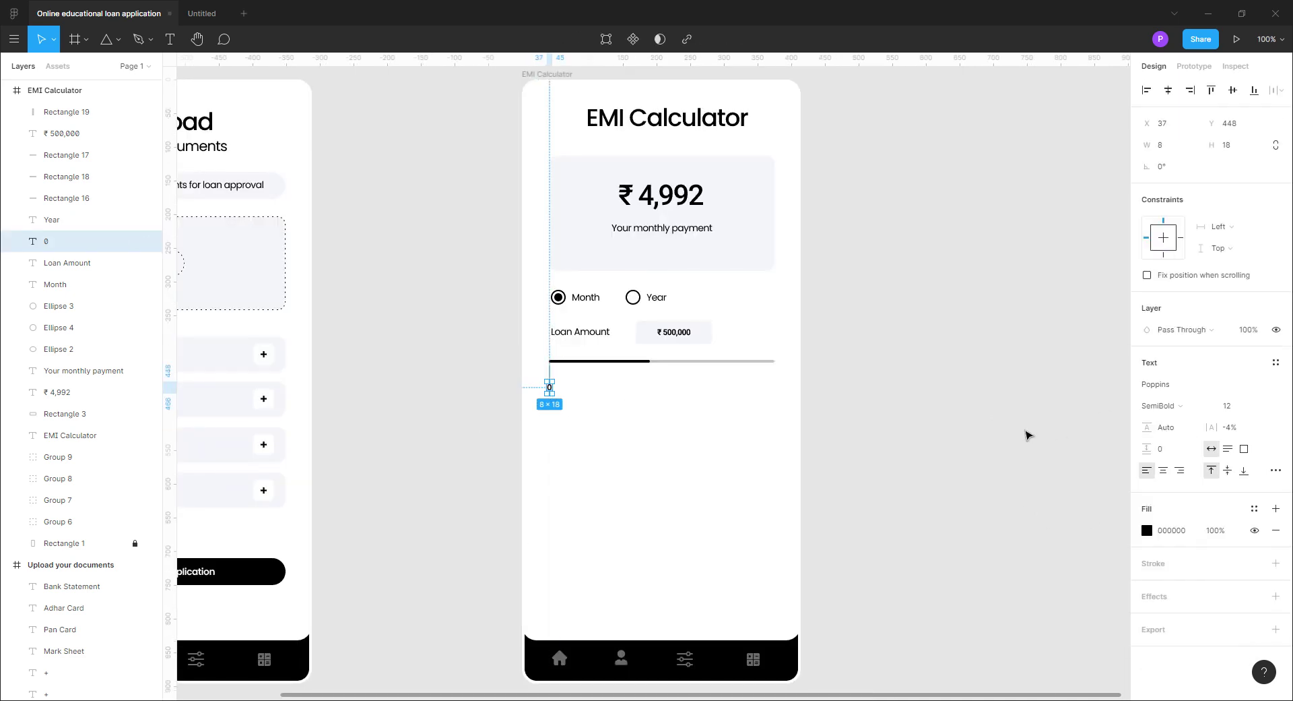
left_click(927, 436)
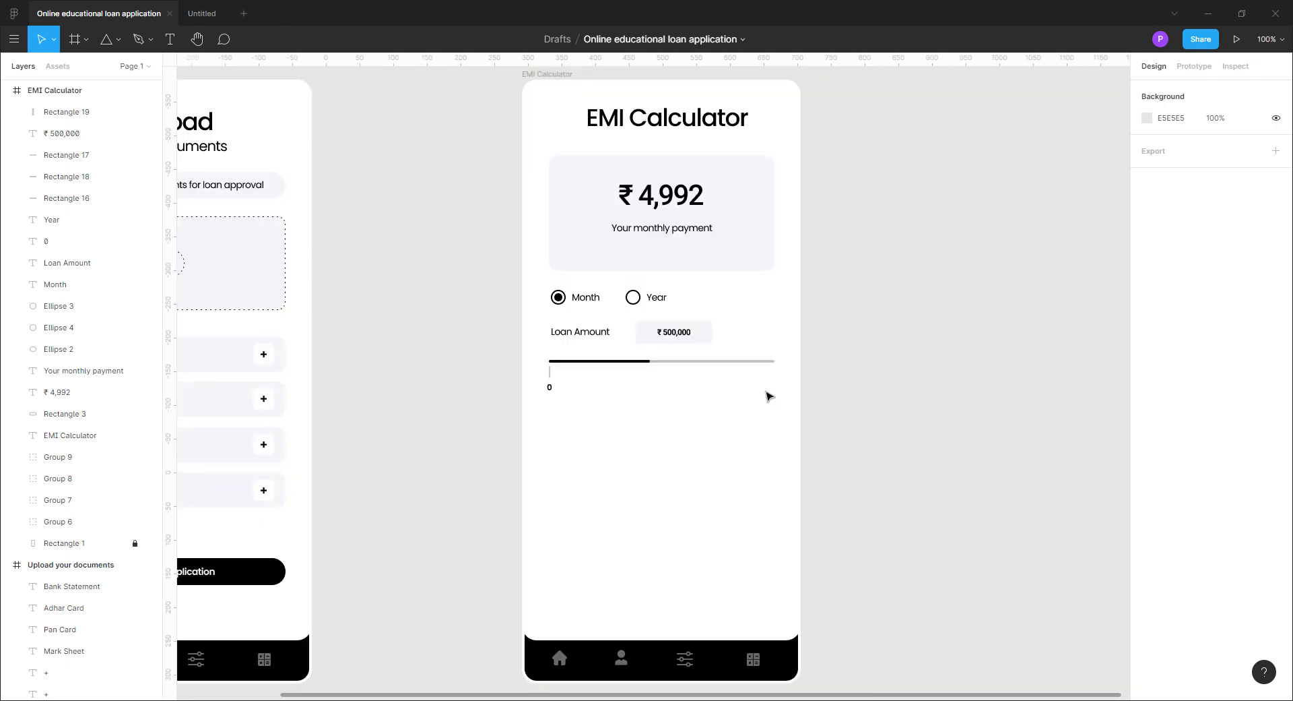
Nudge the "0" label up 4 px, closer to the tick
left_click(551, 388)
key("Up")
key("Up")
key("Up")
key("Up")
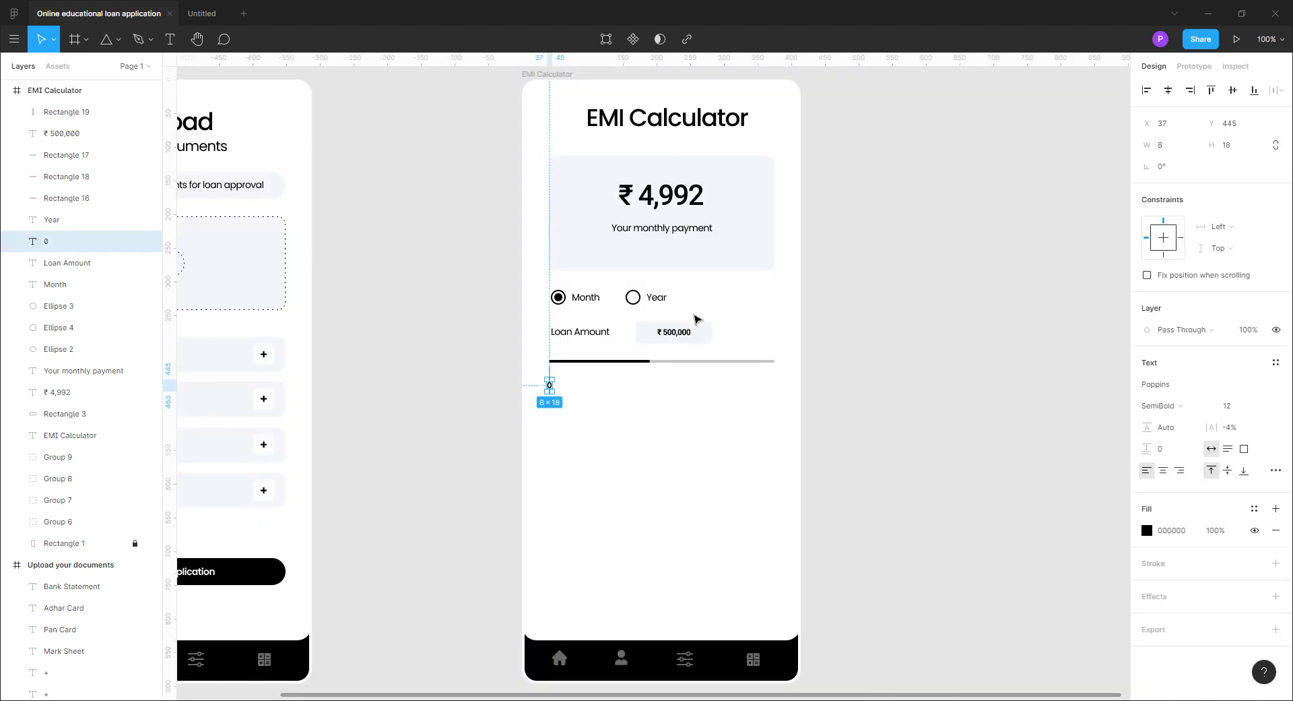
left_click(569, 412)
Duplicate the tick and its "0" label 30 px to the right
left_click(549, 383)
left_click(550, 372, "shift")
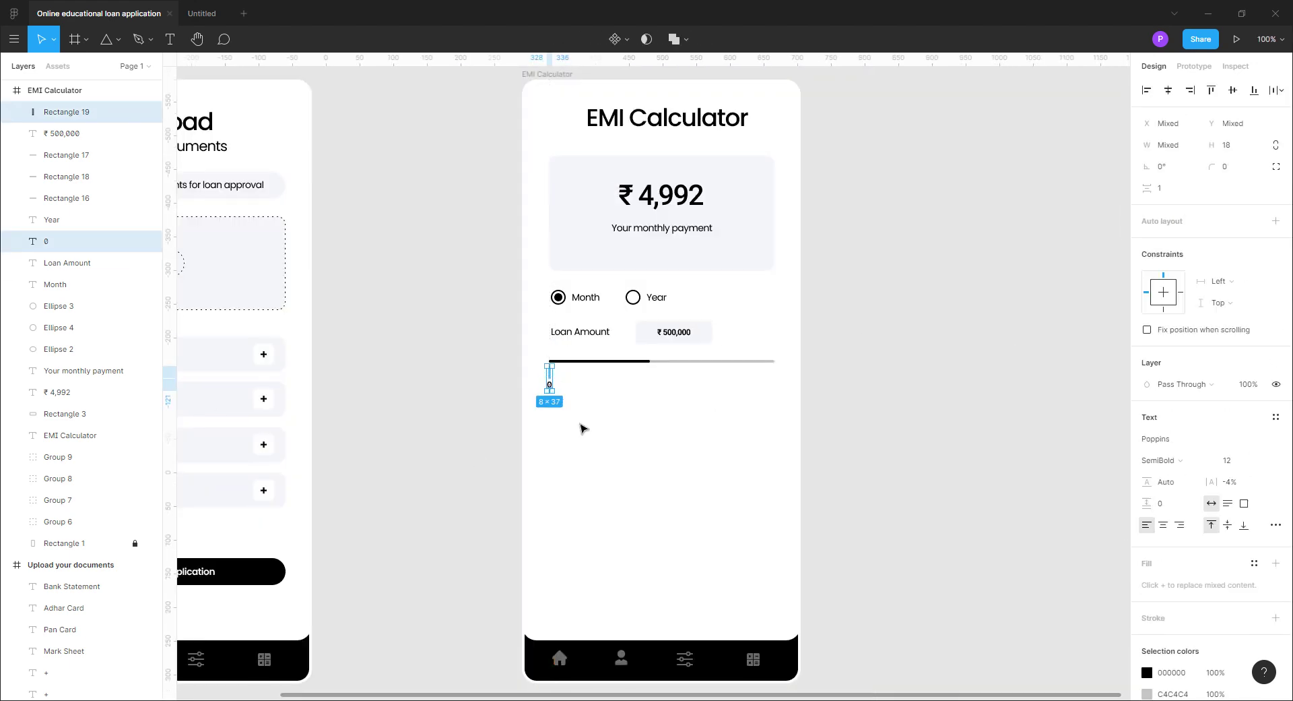
key("ctrl+c")
key("ctrl+v")
key("shift+Right")
key("shift+Right")
key("shift+Right")
left_click(762, 416)
Change the second tick's label to "3L" and nudge it left to sit centred under the tick
double_click(572, 386)
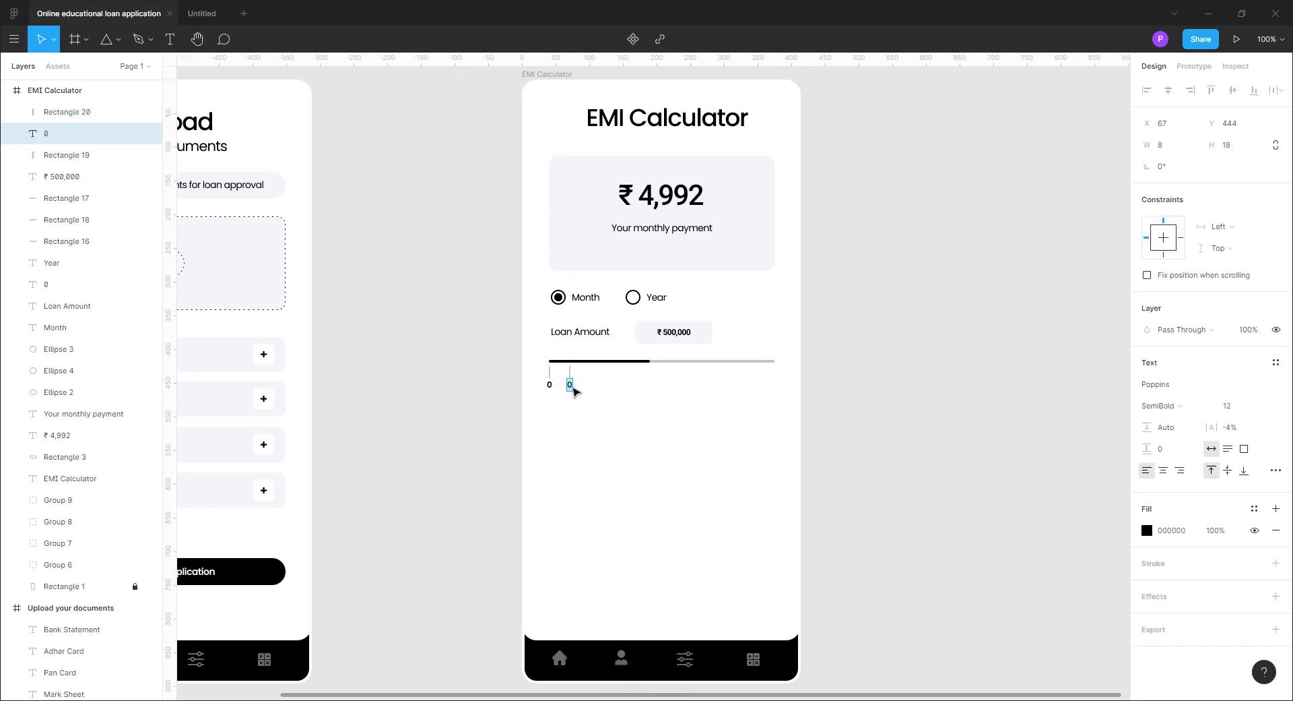
left_click(870, 443)
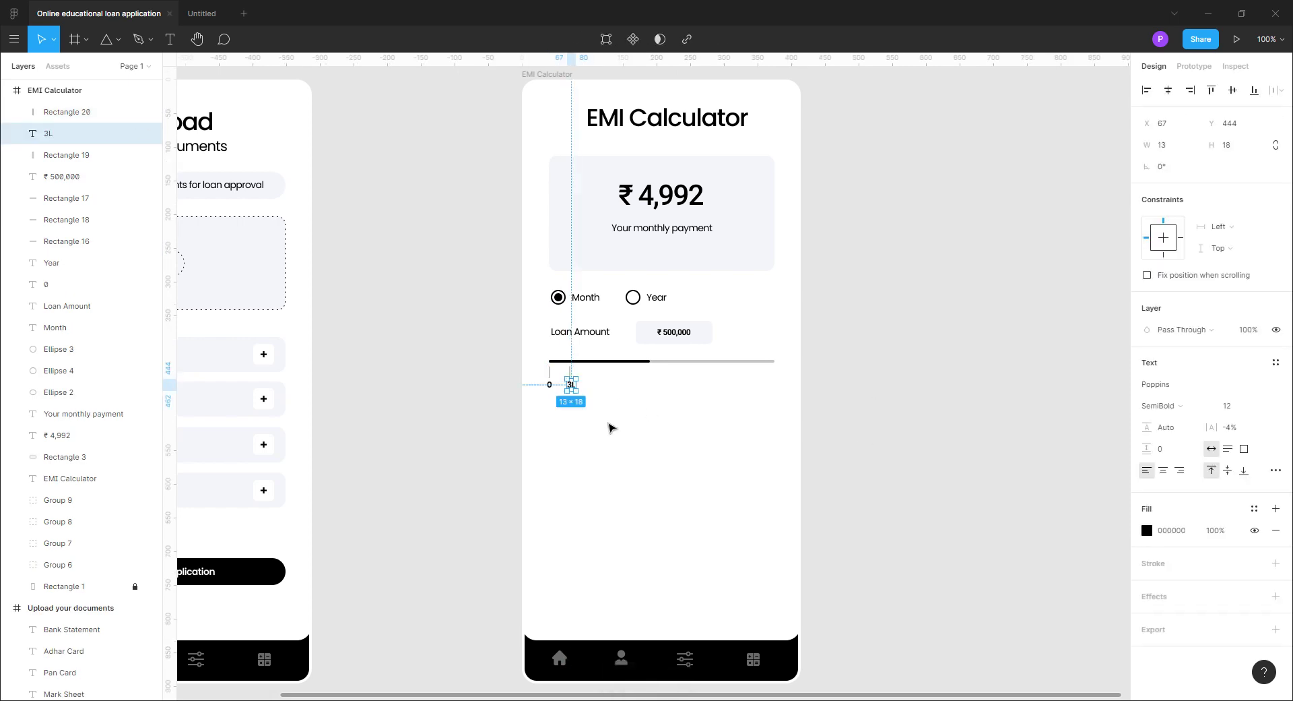
left_click(607, 425)
left_click(574, 387)
key("Left")
Duplicate the "3L" label and its tick 30 px to the right
left_click(570, 372, "shift")
key("ctrl+c")
key("ctrl+v")
key("shift+Right")
key("shift+Right")
key("shift+Right")
left_click(750, 471)
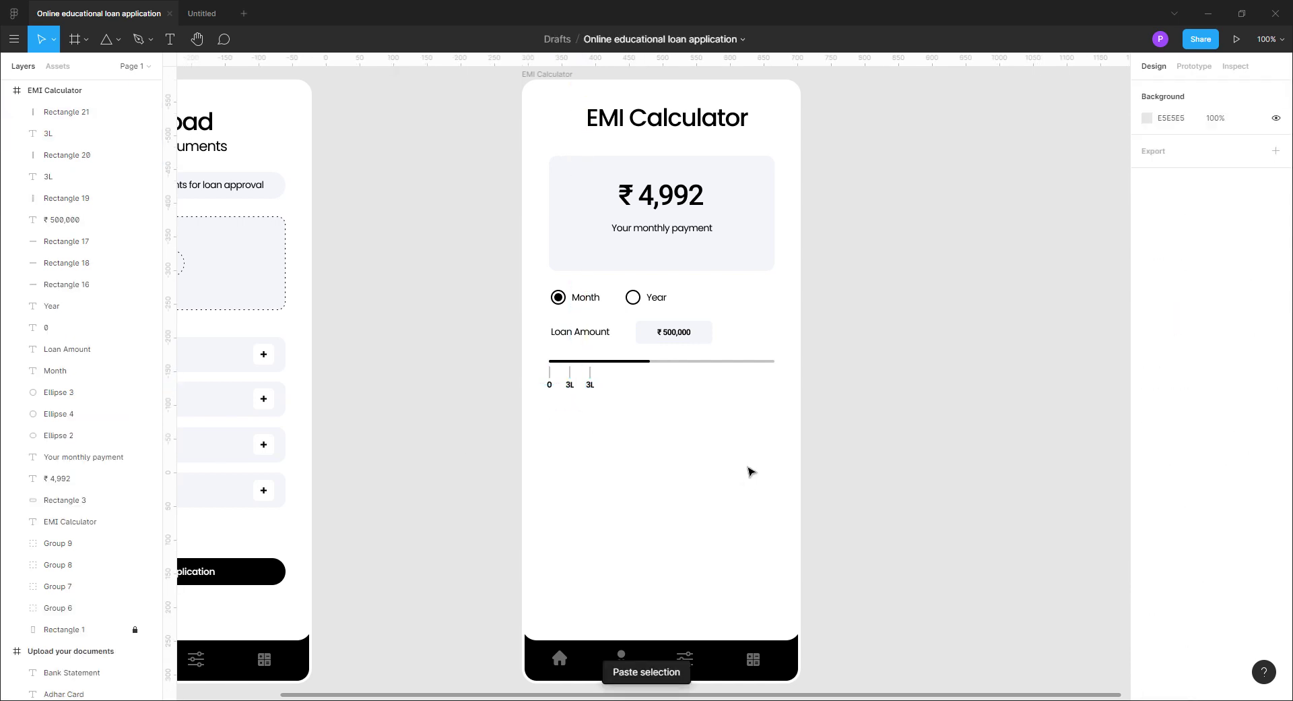
Change the third tick's label to "6L" and duplicate it with its tick 30 px to the right
double_click(592, 387)
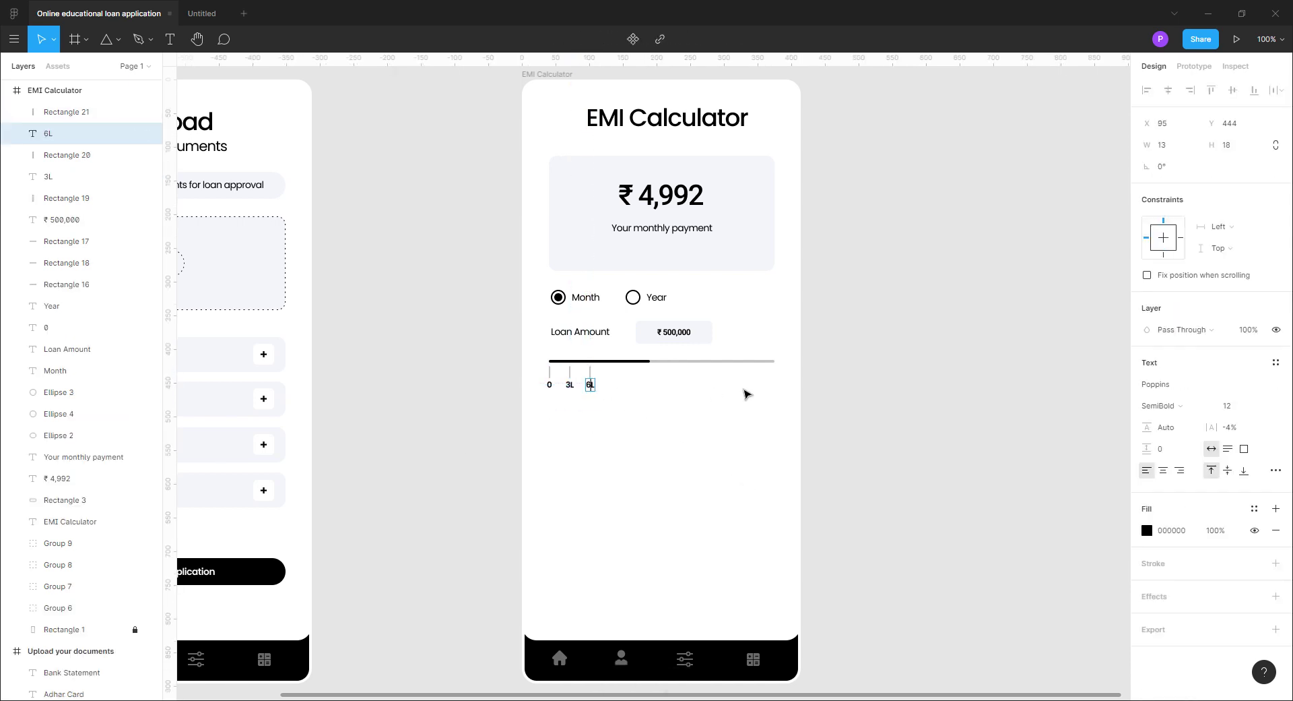
left_click(590, 371, "shift")
key("ctrl+c")
key("ctrl+v")
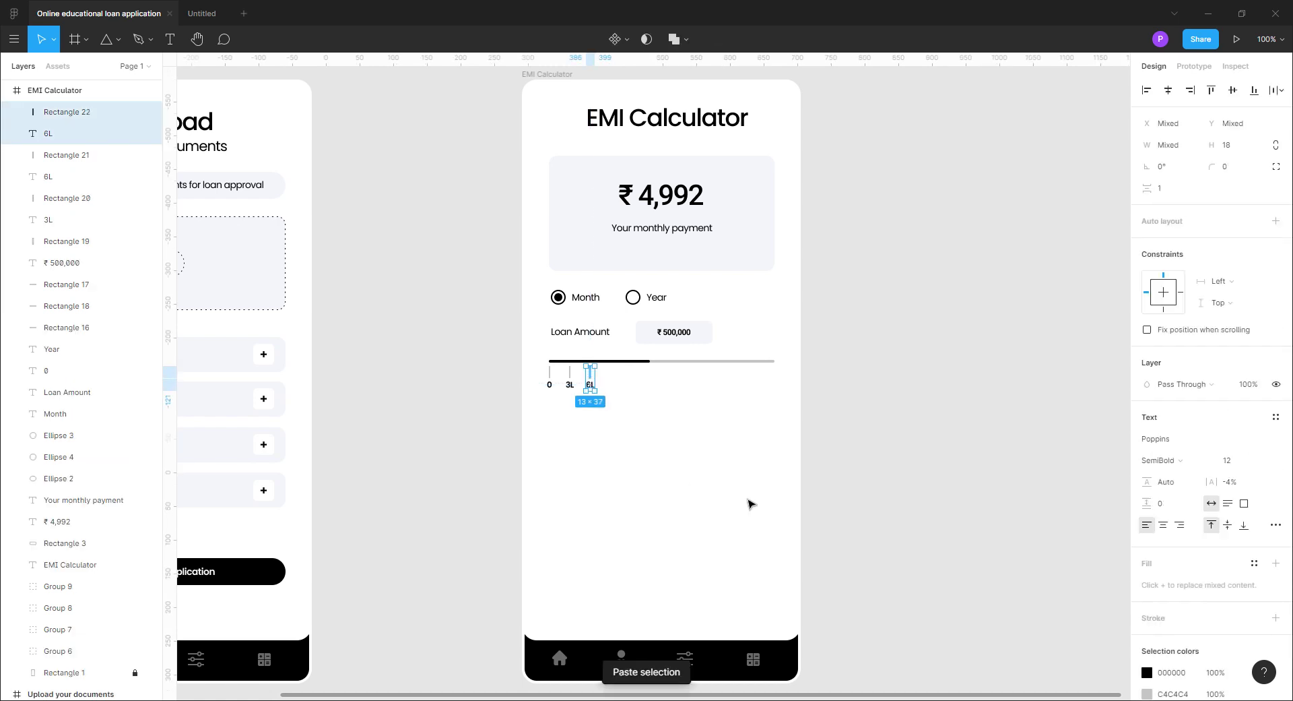
key("shift+Right")
key("shift+Right")
key("shift+Right")
Change the fourth tick's label to "9L" and duplicate it with its tick 30 px to the right
left_click(611, 385)
key("Return")
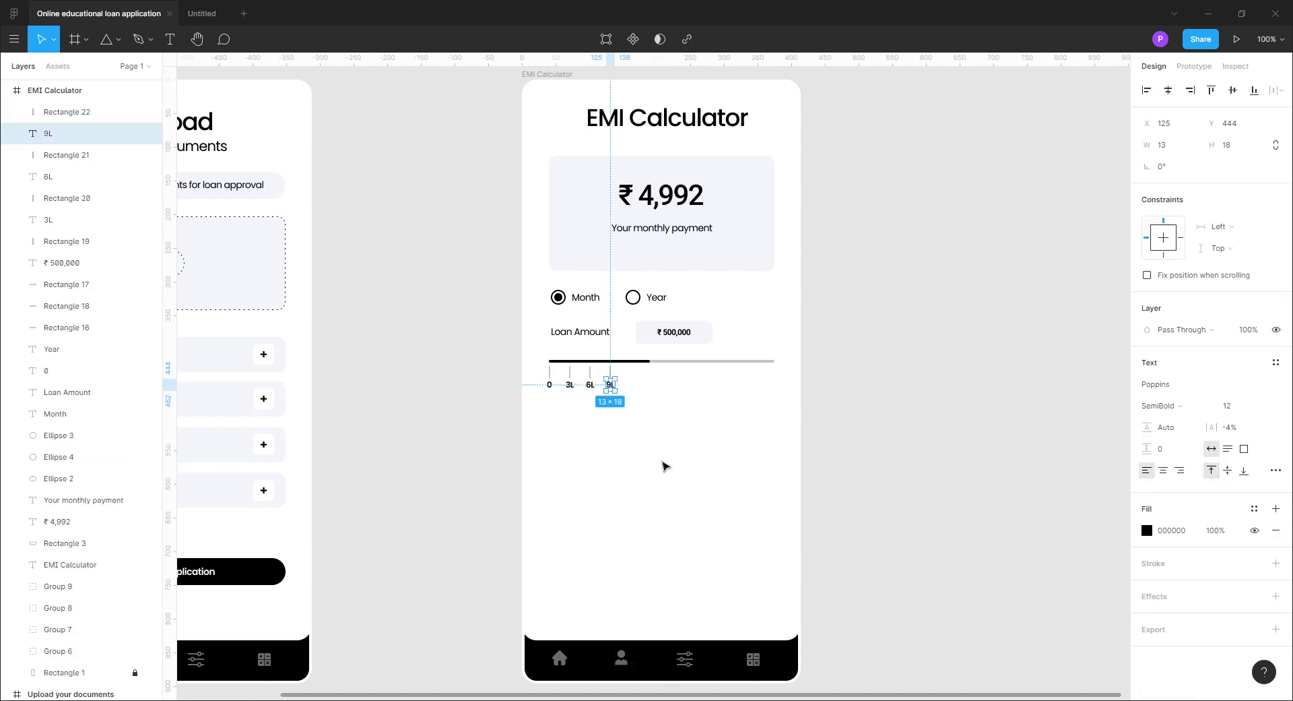
left_click(611, 370, "shift")
key("ctrl+c")
key("ctrl+v")
key("shift+Right")
key("shift+Right")
key("shift+Right")
left_click(718, 500)
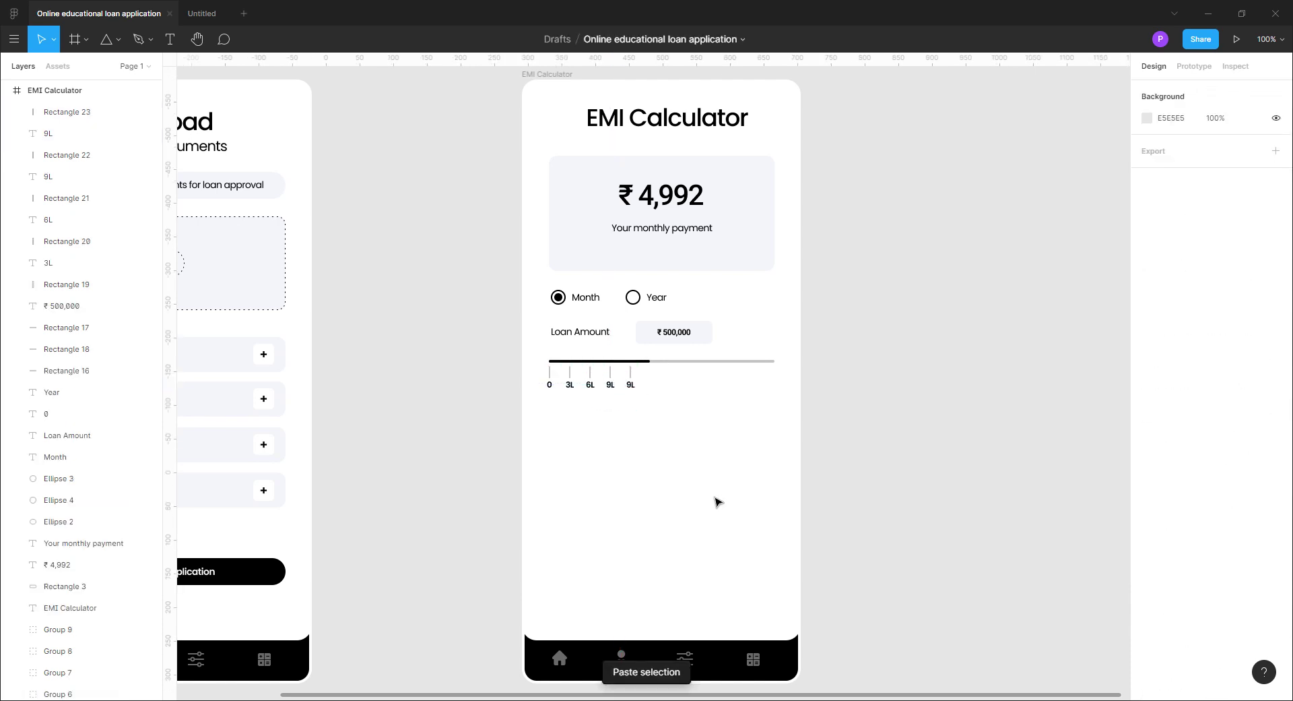
Change the fifth tick's label to "12L" and duplicate it with its tick 40 px to the right
left_click(631, 383)
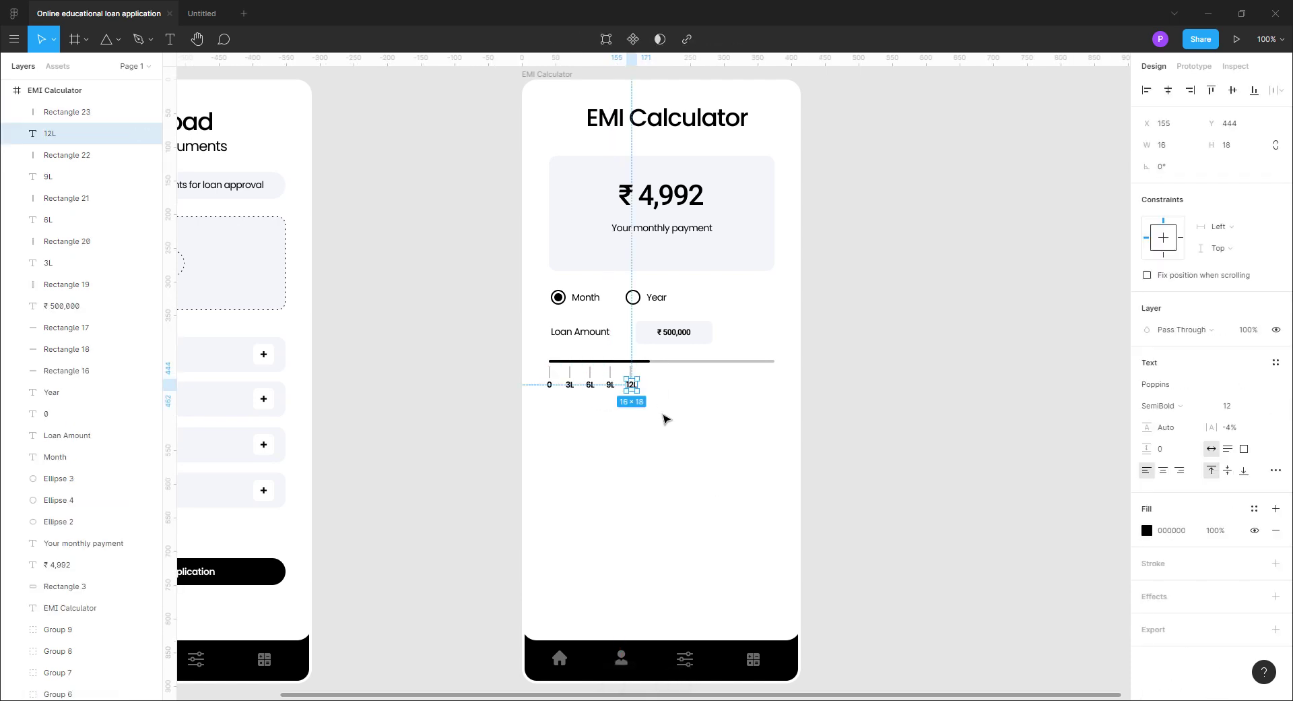
left_click(631, 371, "shift")
key("ctrl+c")
key("ctrl+v")
key("shift+Right")
key("shift+Right")
key("shift+Right")
key("shift+Right")
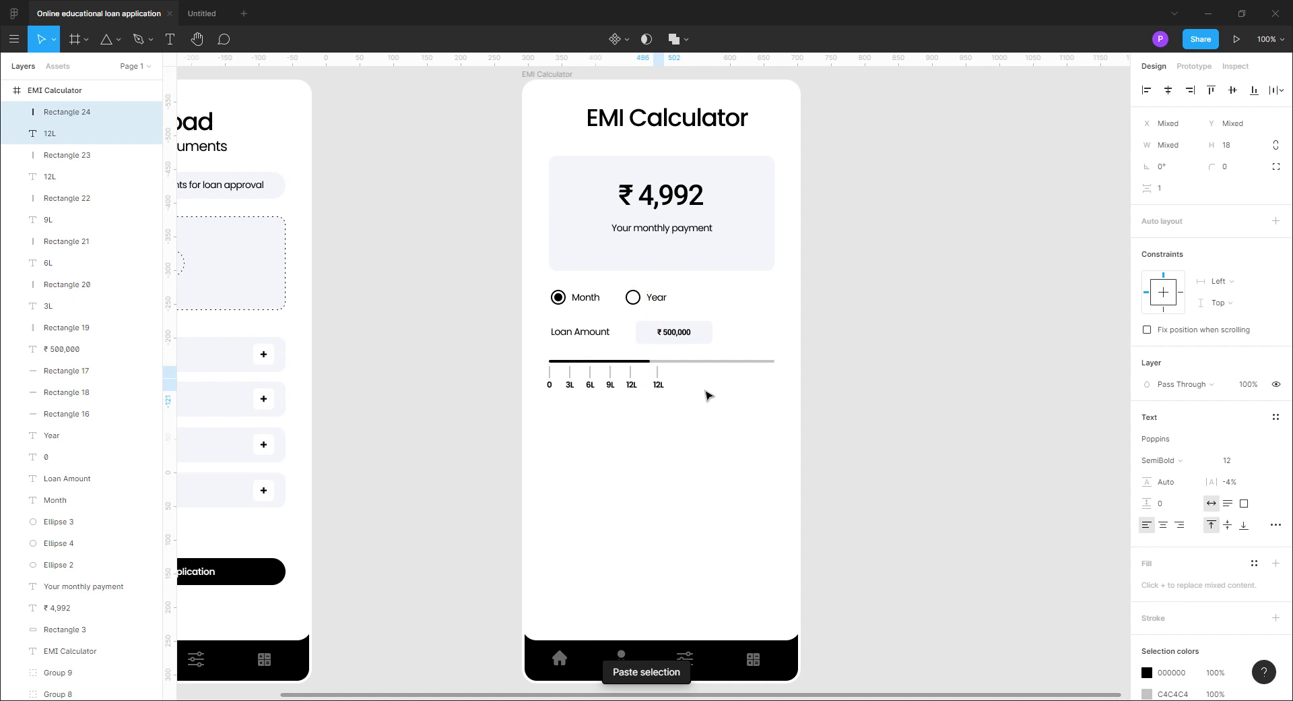
left_click(707, 395)
Change the sixth tick's label to "15L" and duplicate it with its tick 40 px to the right
left_click(661, 389)
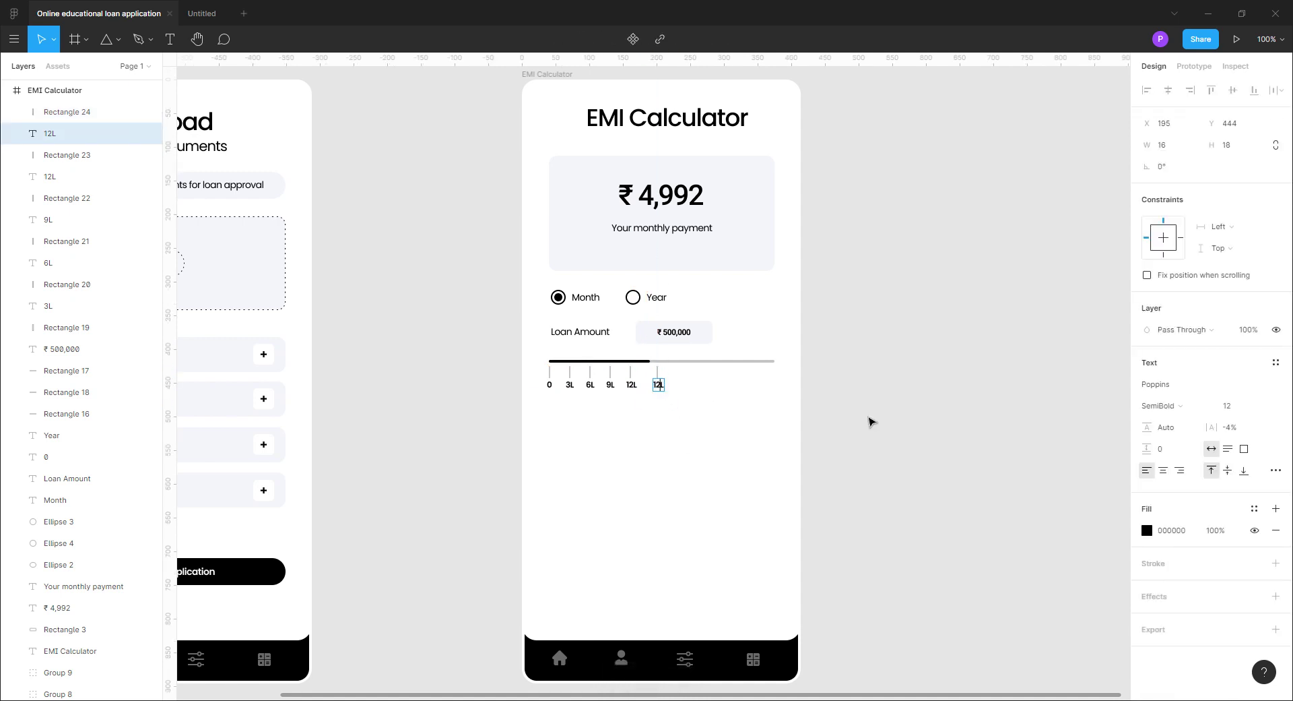
left_click(707, 437)
left_click_drag(690, 410, 651, 374)
key("ctrl+c")
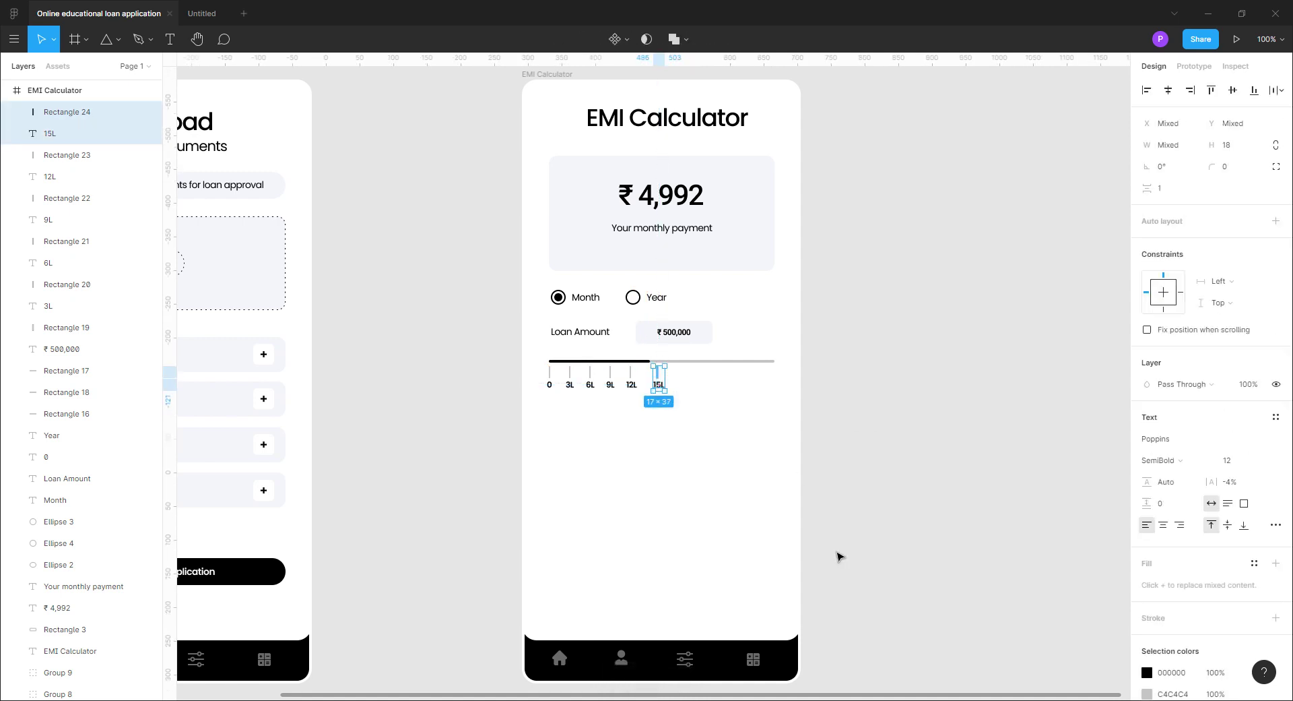
key("ctrl+v")
key("shift+Right")
key("shift+Right")
key("shift+Right")
key("shift+Right")
left_click(838, 556)
Change the seventh tick's label to "18L" and duplicate it with its tick 40 px to the right
double_click(686, 385)
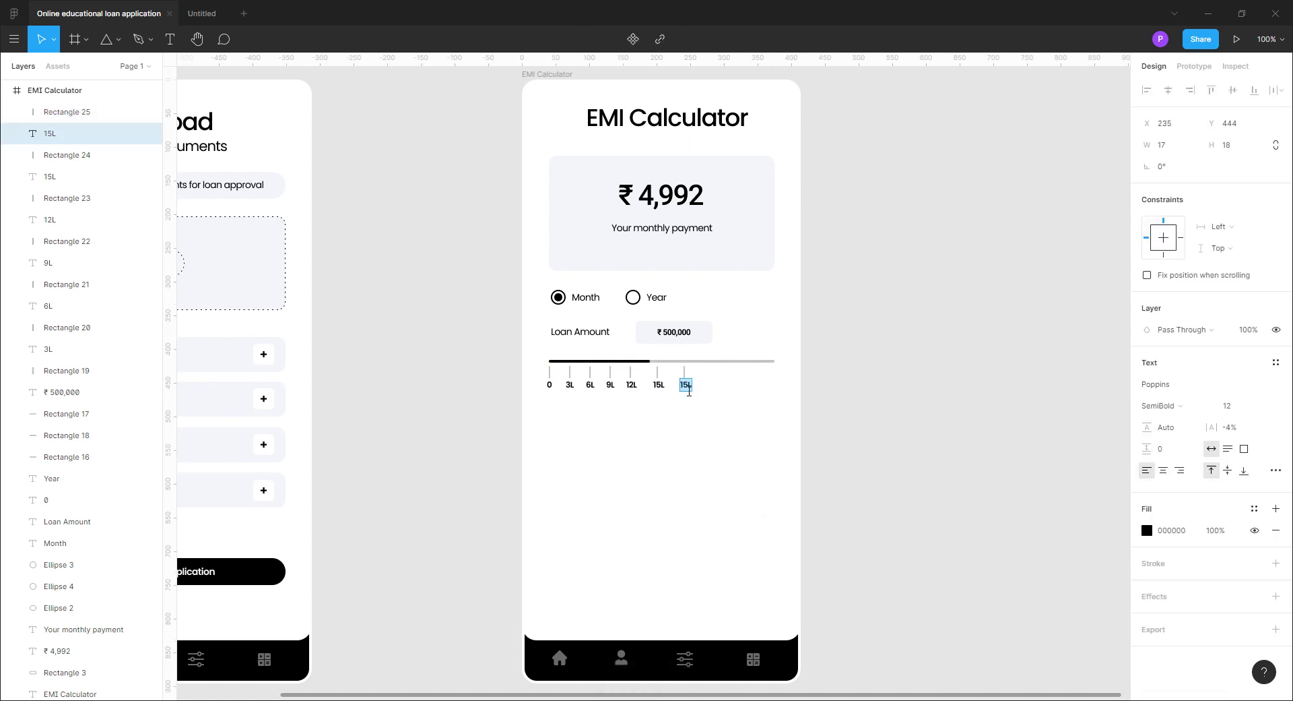
key("Escape")
left_click(684, 371, "shift")
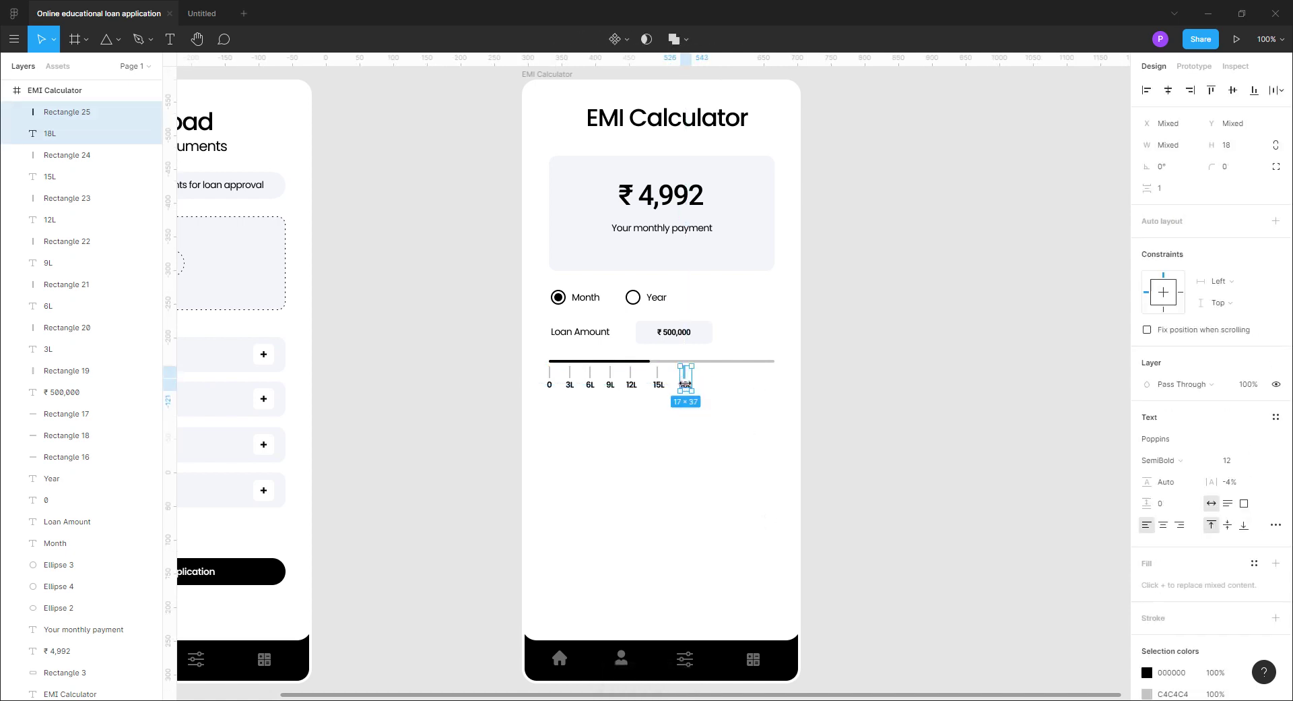
key("ctrl+c")
key("ctrl+v")
key("shift+Right")
key("shift+Right")
key("shift+Right")
key("shift+Right")
left_click(847, 529)
Change the last tick's label to "20L" and nudge it left to sit centred under its tick
double_click(714, 384)
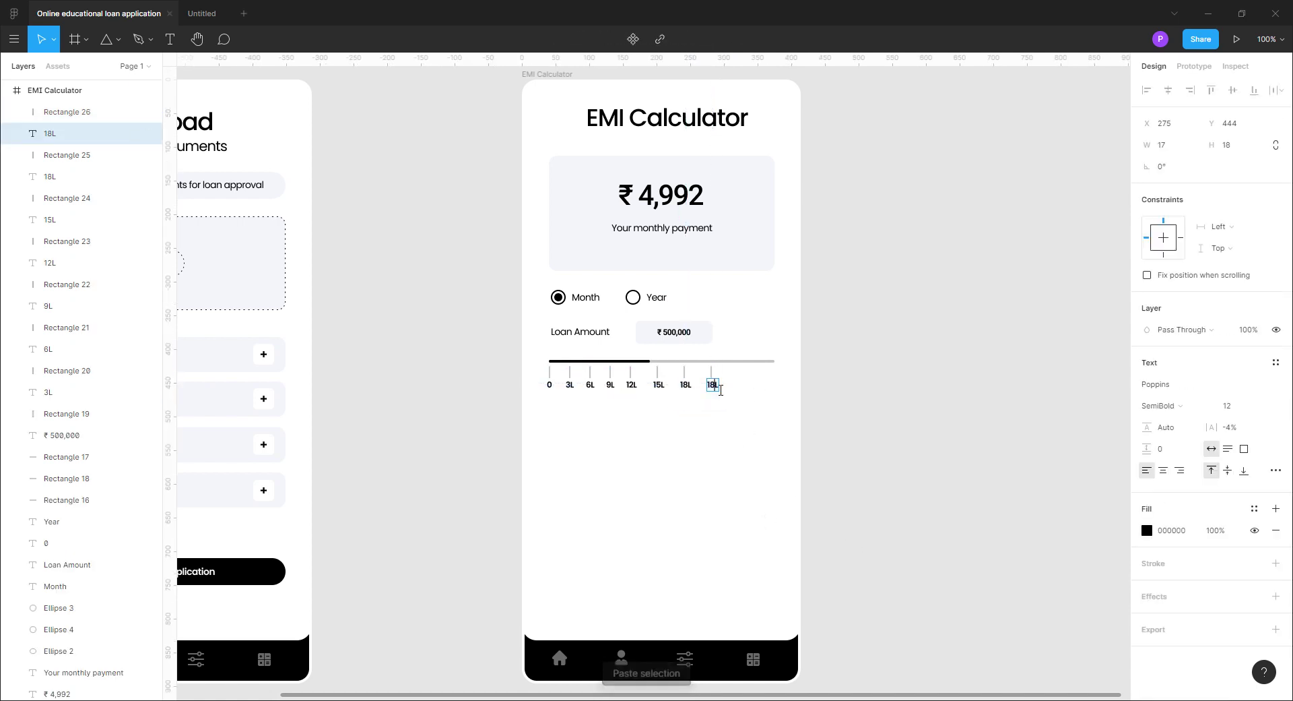
left_click(714, 384)
key("BackSpace")
left_click(742, 412)
left_click(716, 390)
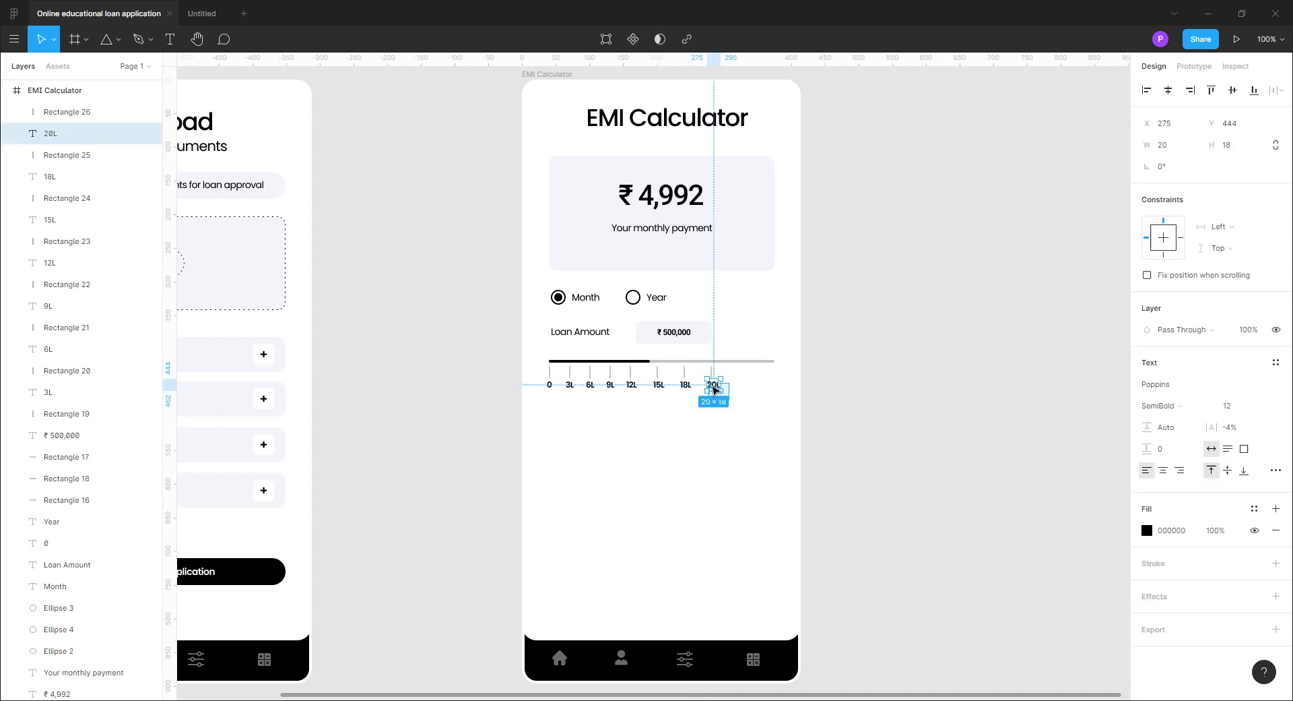
key("Left")
left_click(736, 461)
left_click(715, 387)
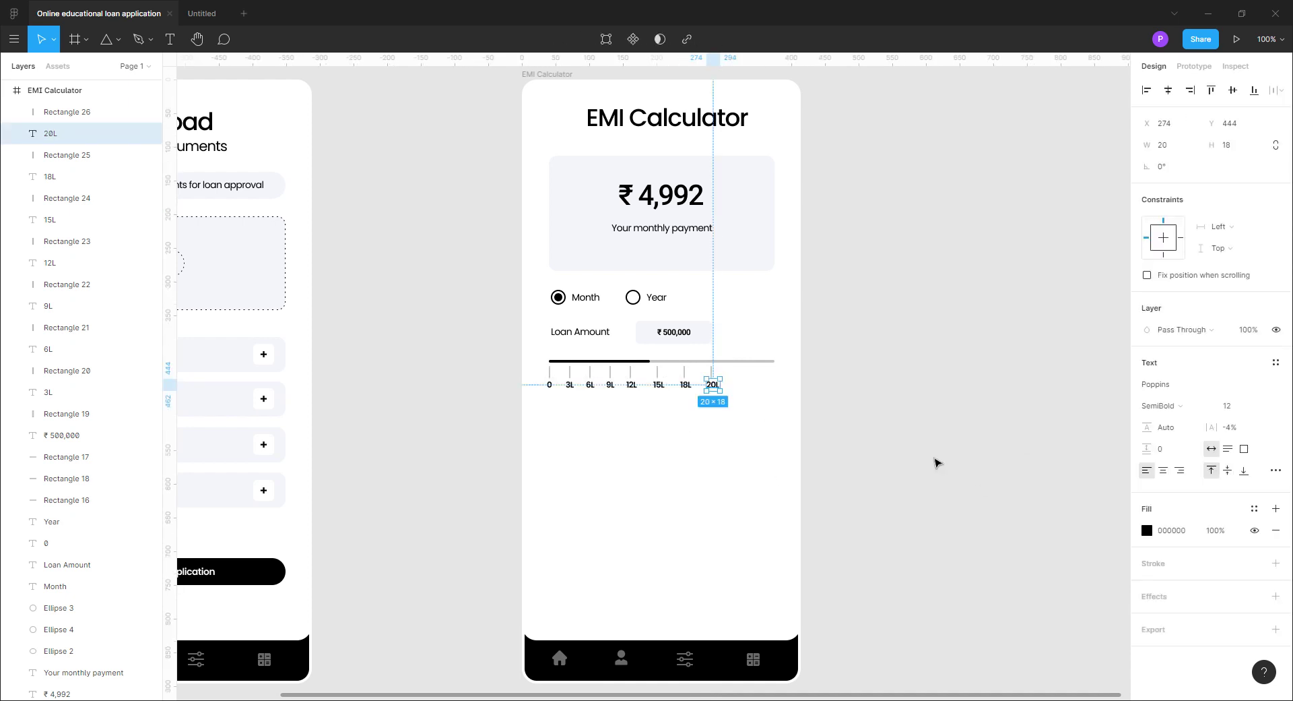
key("Left")
key("Left")
key("Left")
key("Left")
Move the 20L tick and its label to the right end of the slider track
left_click_drag(739, 414, 576, 372)
key("shift+Right")
key("shift+Right")
key("shift+Right")
key("shift+Right")
key("shift+Right")
key("shift+Right")
key("shift+Right")
key("shift+Right")
key("shift+Right")
key("Right")
Spread the 3L to 18L ticks and labels along the track by shifting them right in 10 px increments
key("shift+Right")
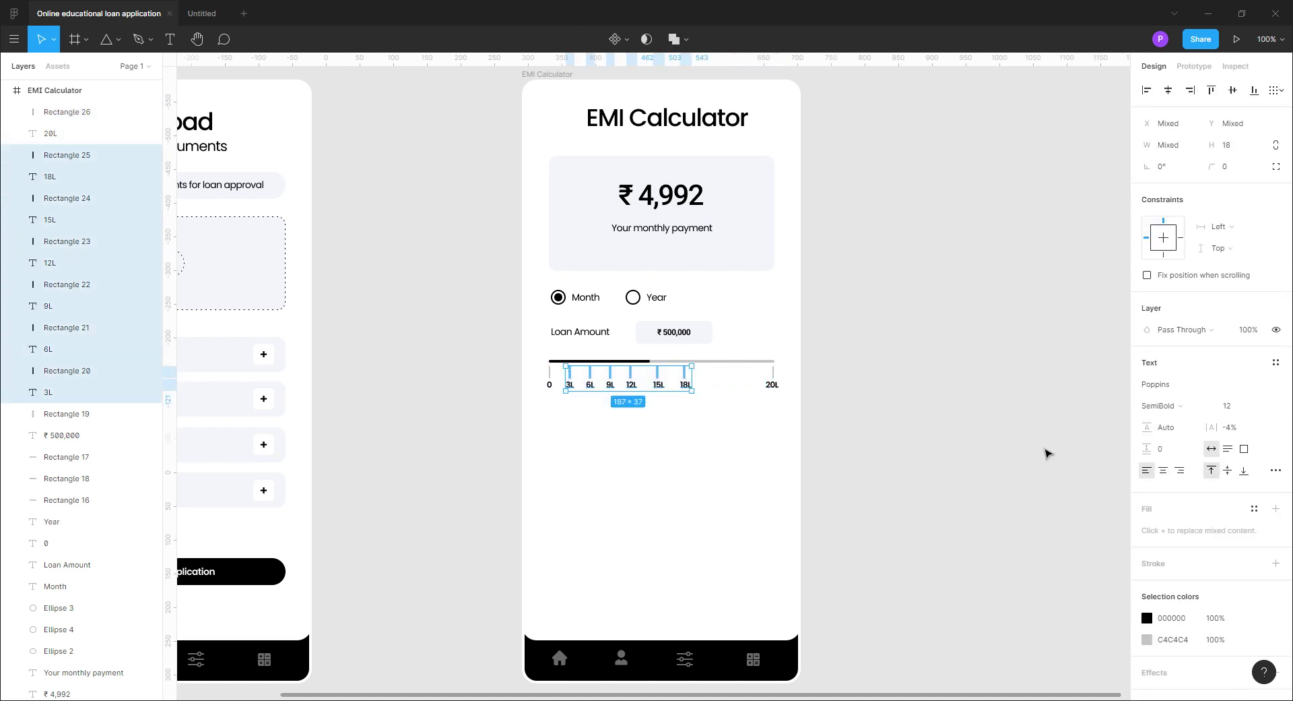
left_click_drag(714, 402, 596, 378)
key("shift+Right")
key("shift+Right")
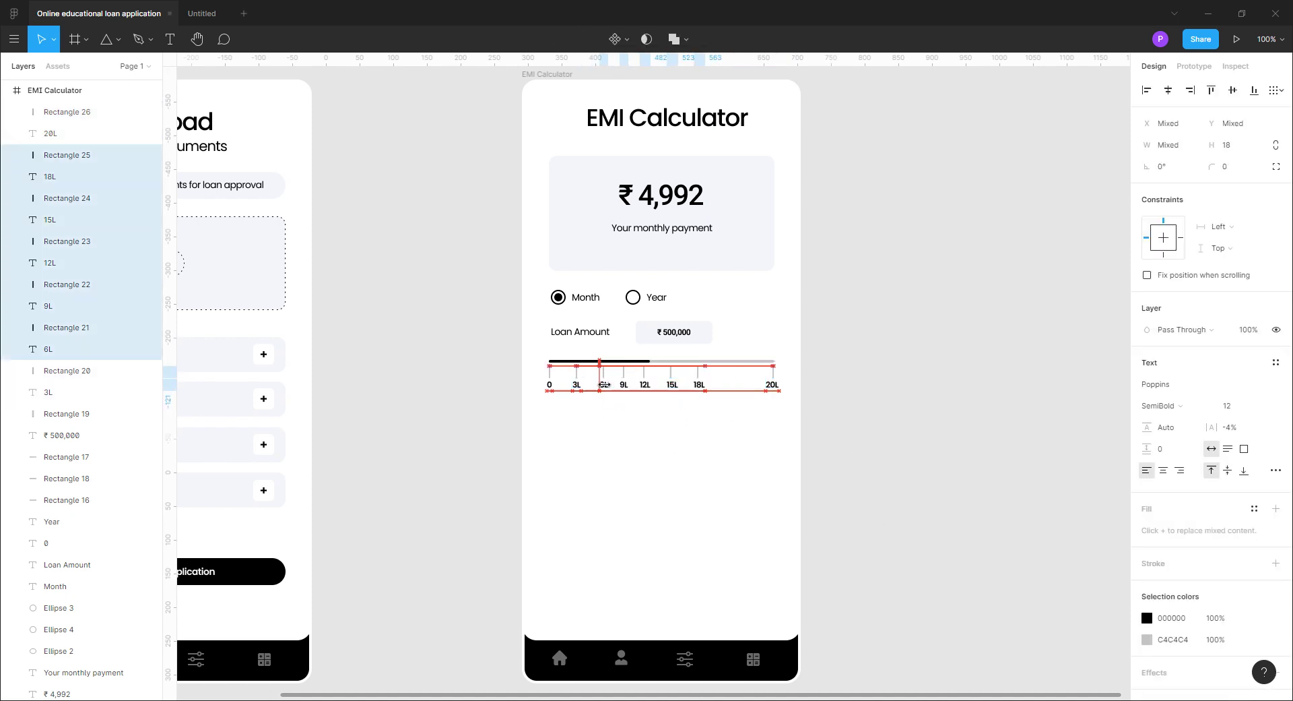
left_click(736, 395)
left_click_drag(736, 395, 632, 372)
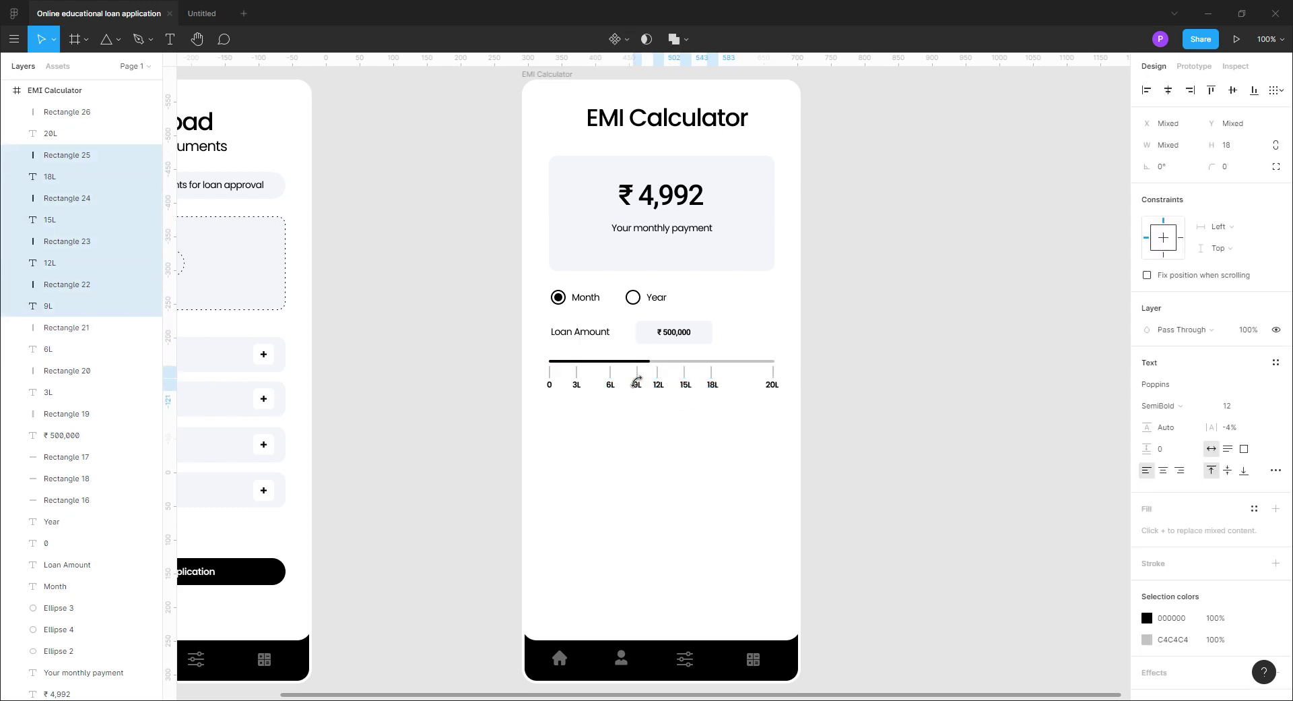
key("shift+Right")
left_click_drag(737, 416, 657, 376)
key("shift+Right")
left_click_drag(745, 401, 720, 370)
key("shift+Right")
key("shift+Right")
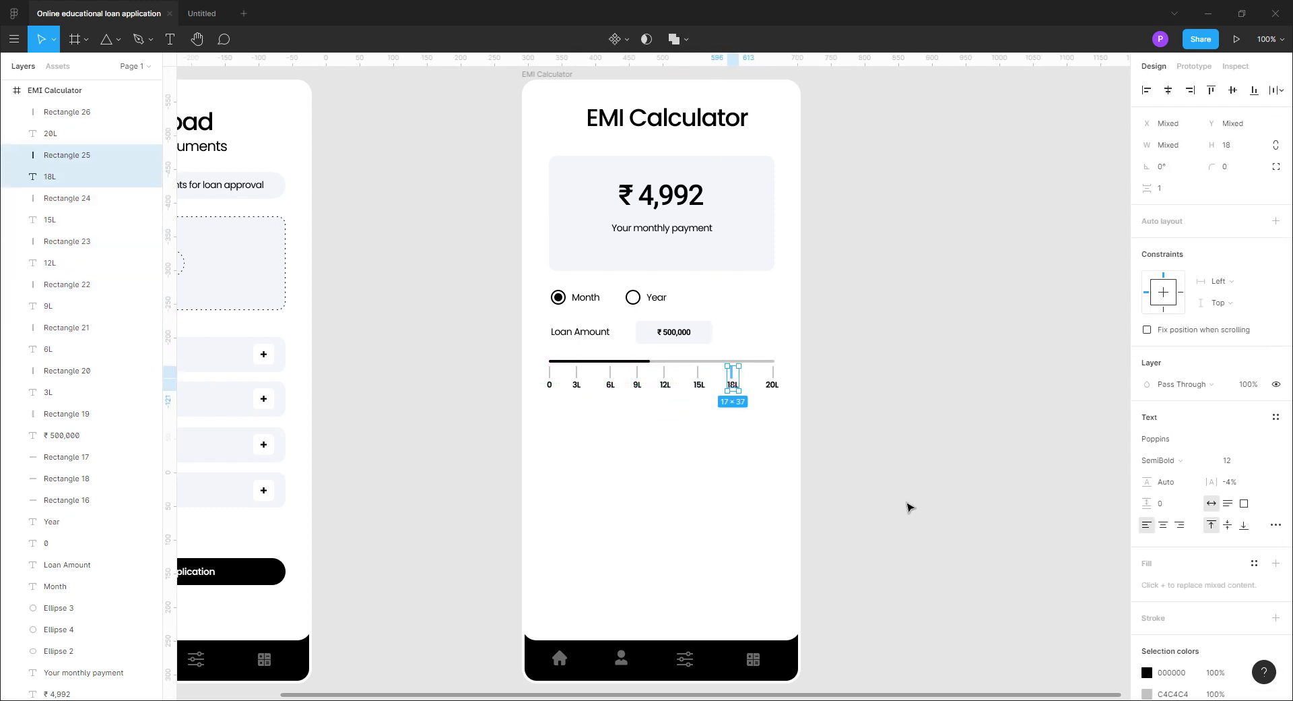
left_click(875, 506)
Draw a 14 × 14 px circle where the slider's black segment ends and fill it black (000000)
left_click_drag(651, 526, 702, 558)
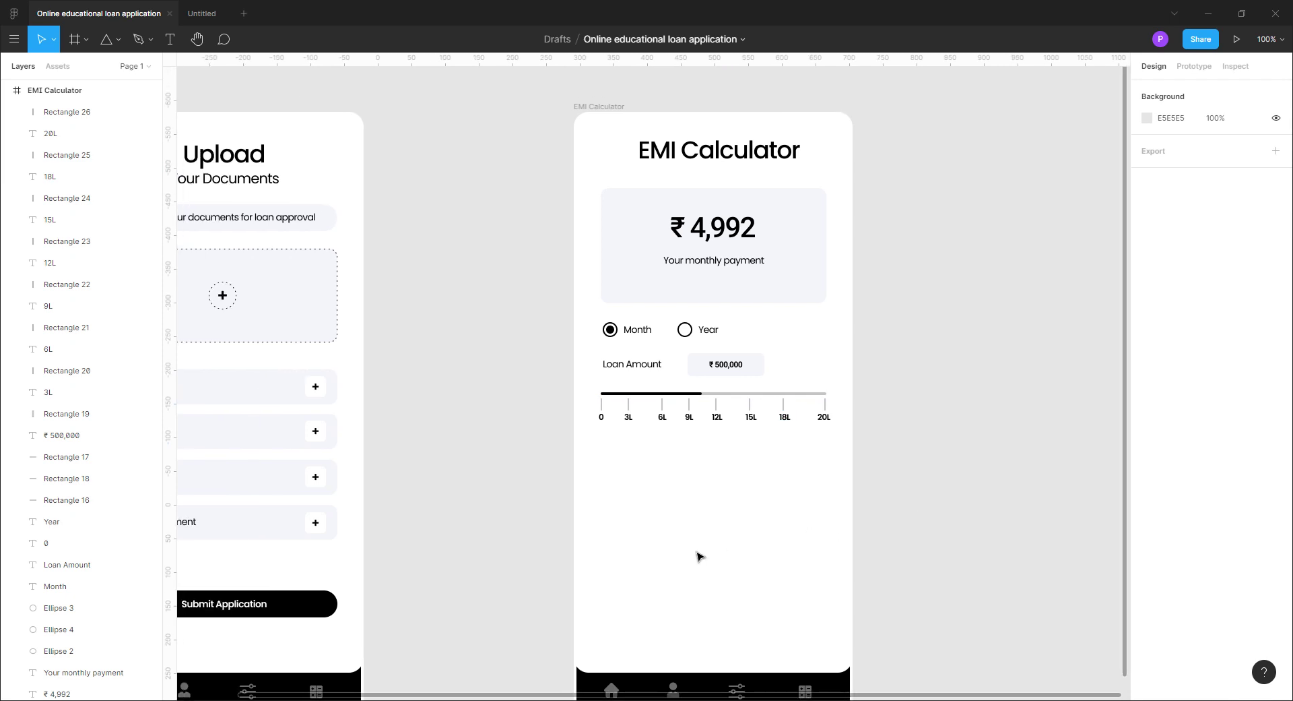
key("o")
left_click_drag(700, 385, 710, 394)
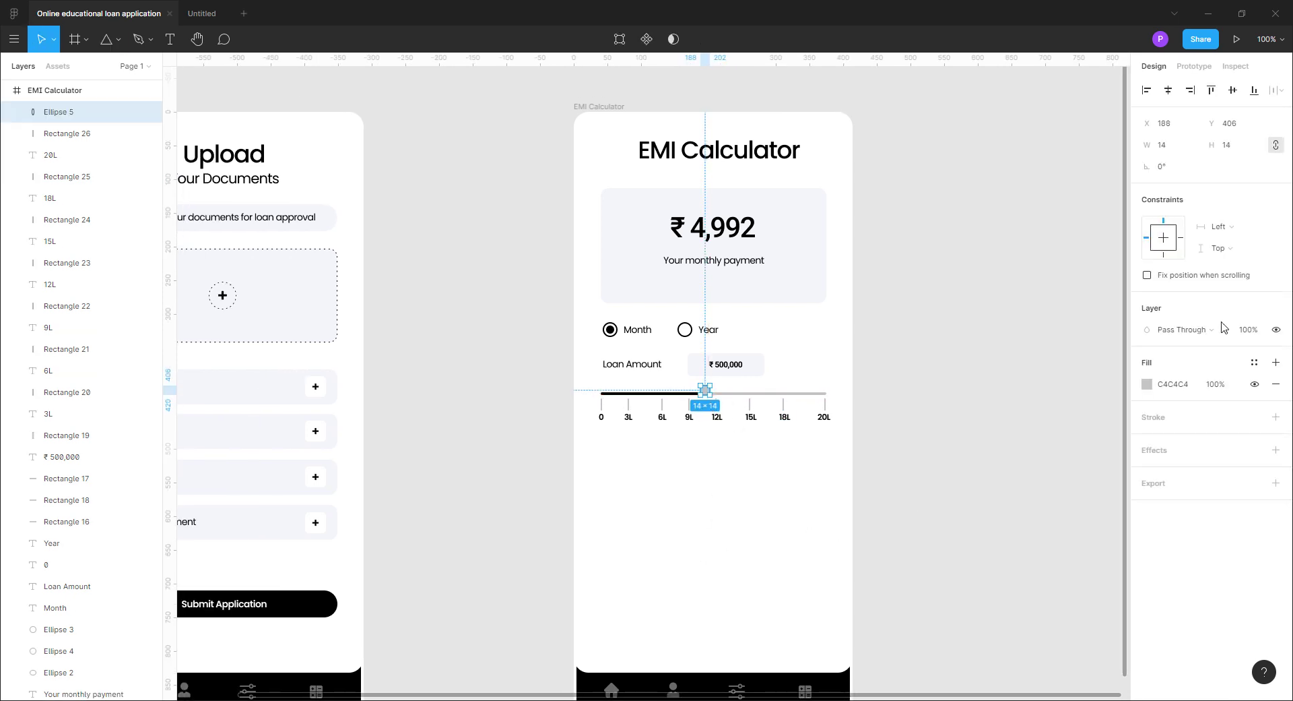
left_click(1147, 384)
left_click(986, 549)
left_click(635, 694)
left_click(1114, 350)
left_click(762, 462)
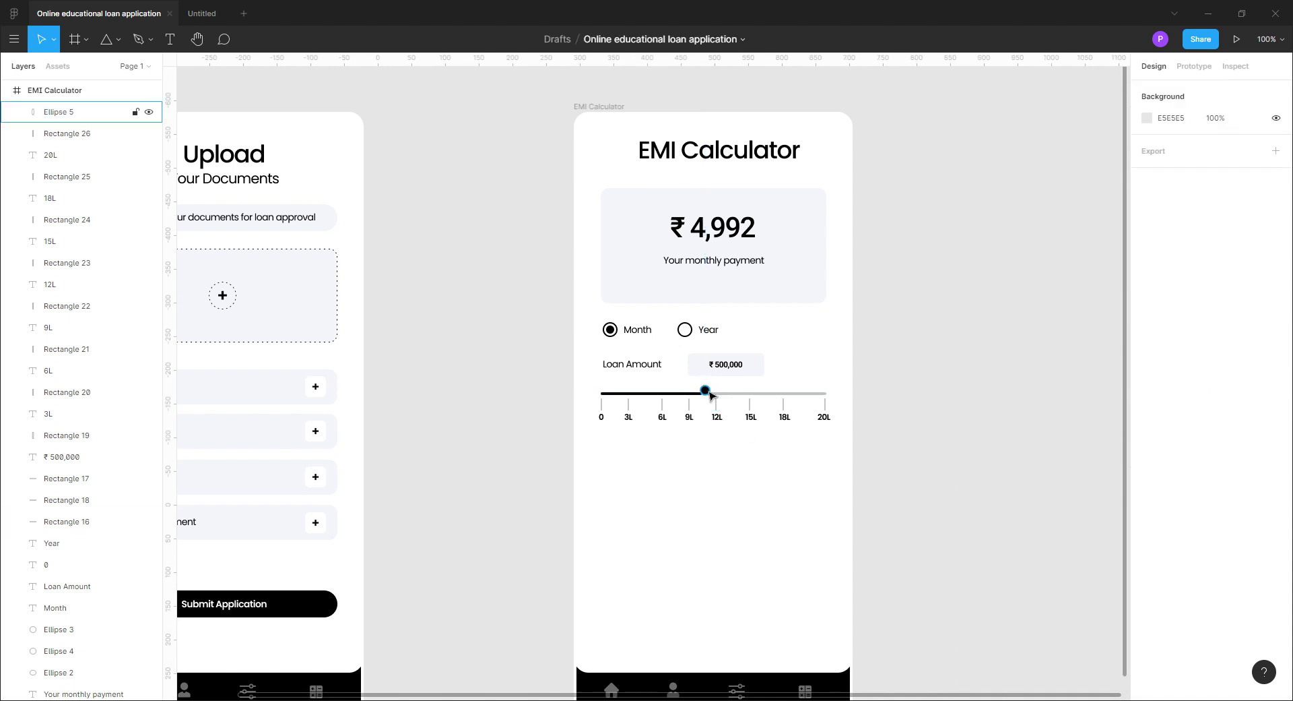
Centre the circle vertically on the slider track at Y 410 and move it left to X 117
left_click(708, 392)
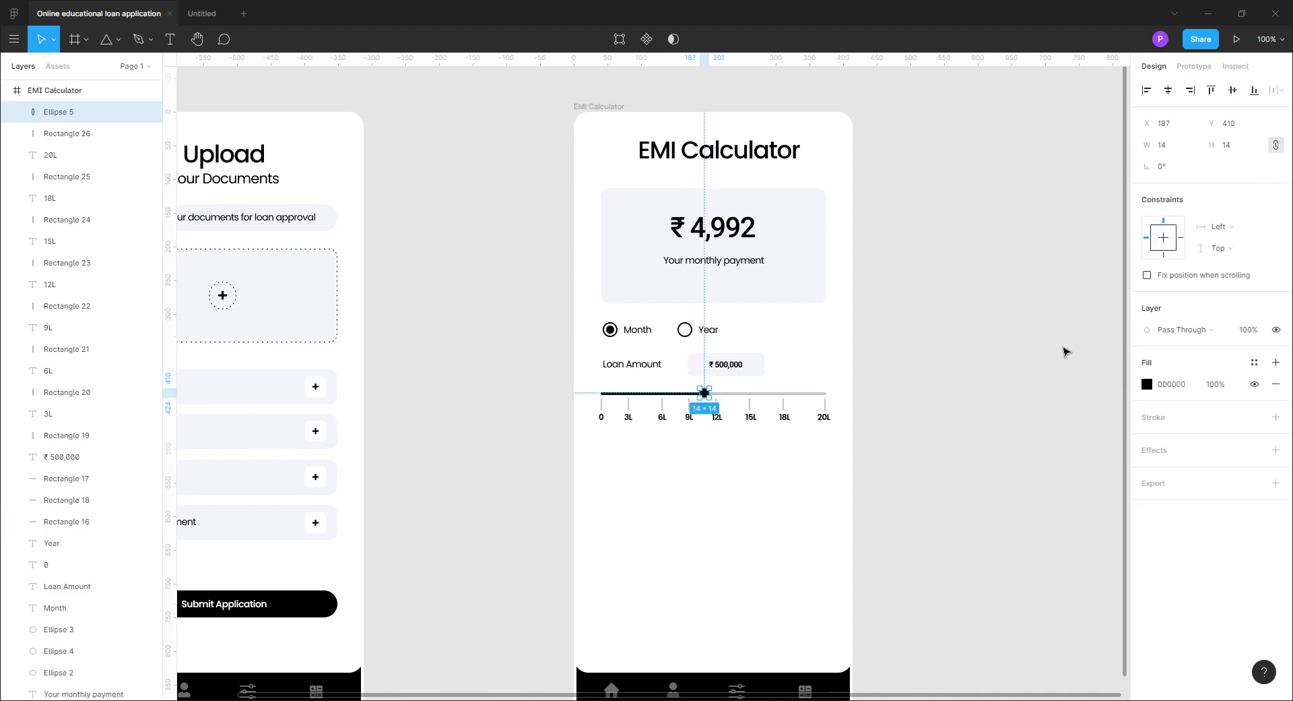
key("shift+Left")
key("shift+Left")
key("shift+Left")
key("shift+Left")
key("shift+Left")
key("shift+Left")
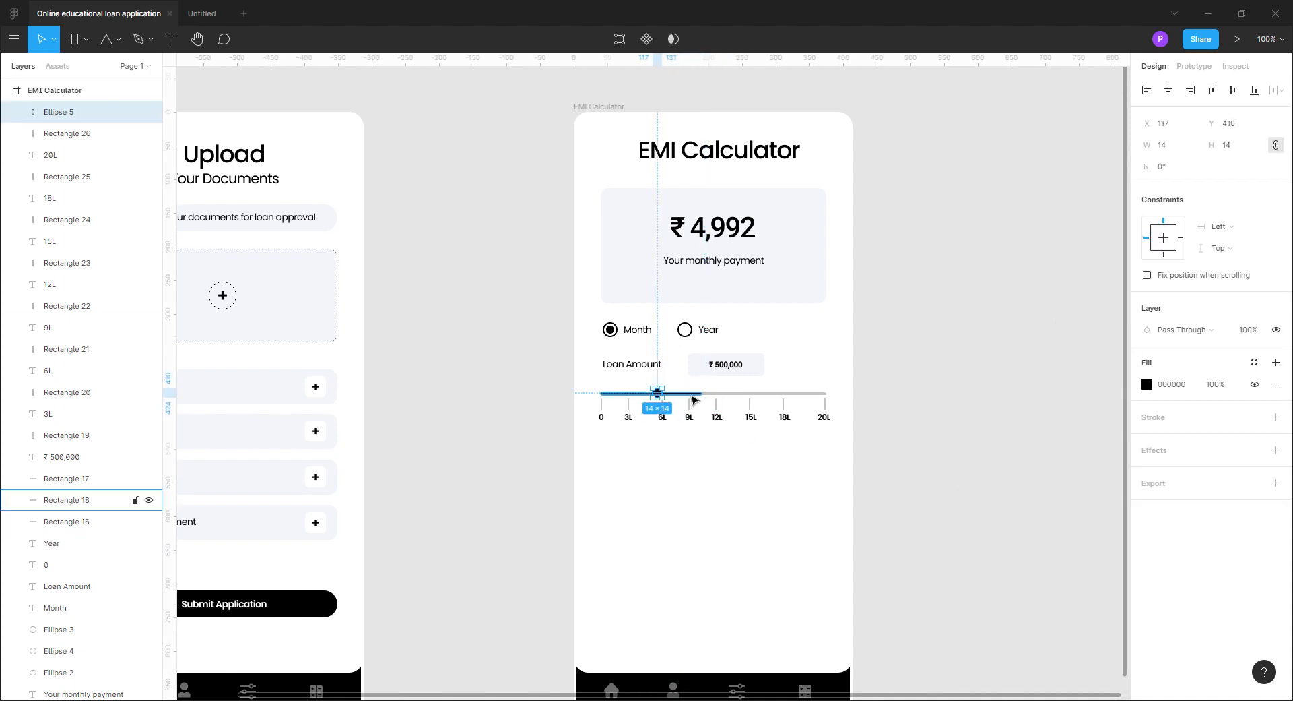
Shorten the track's black segment to end at the circle and nudge the circle left to X 113
left_click(692, 393)
left_click_drag(702, 393, 656, 394)
left_click(1010, 455)
key("Left")
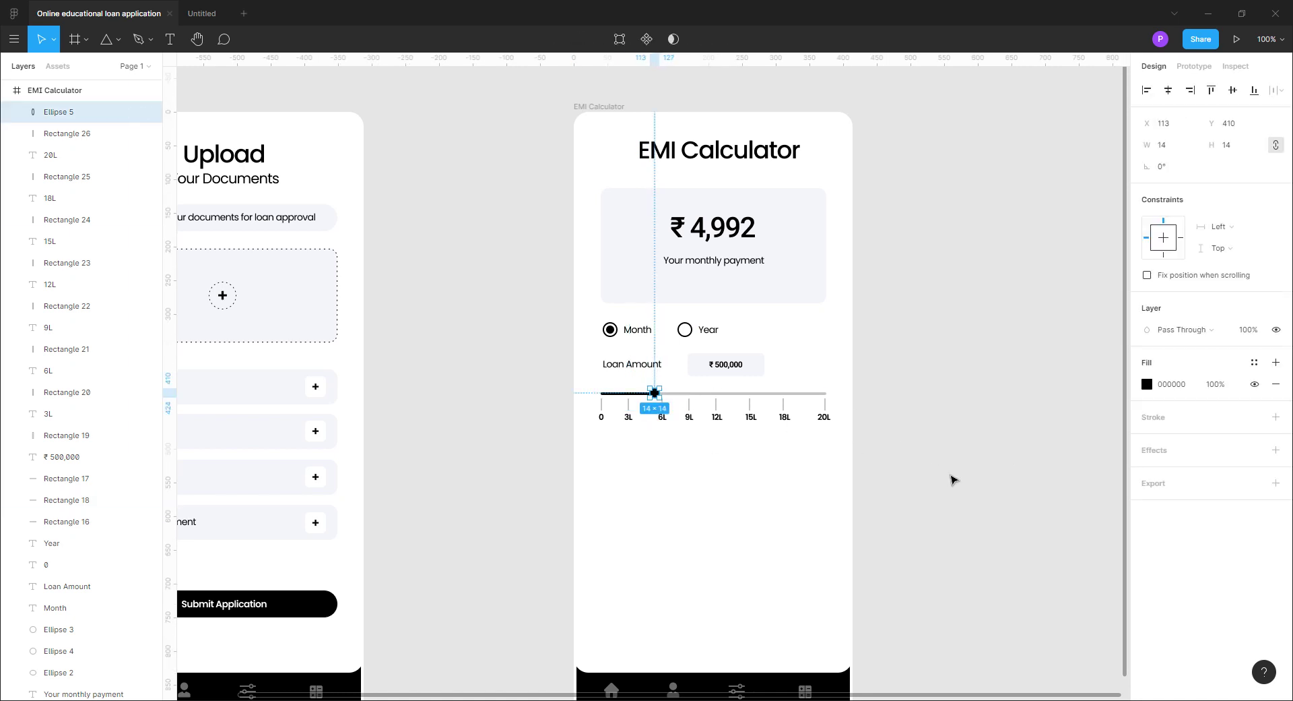
left_click(954, 481)
Move the payment card, Month/Year options and Loan Amount slider up 20 px together
left_click_drag(960, 607, 972, 529)
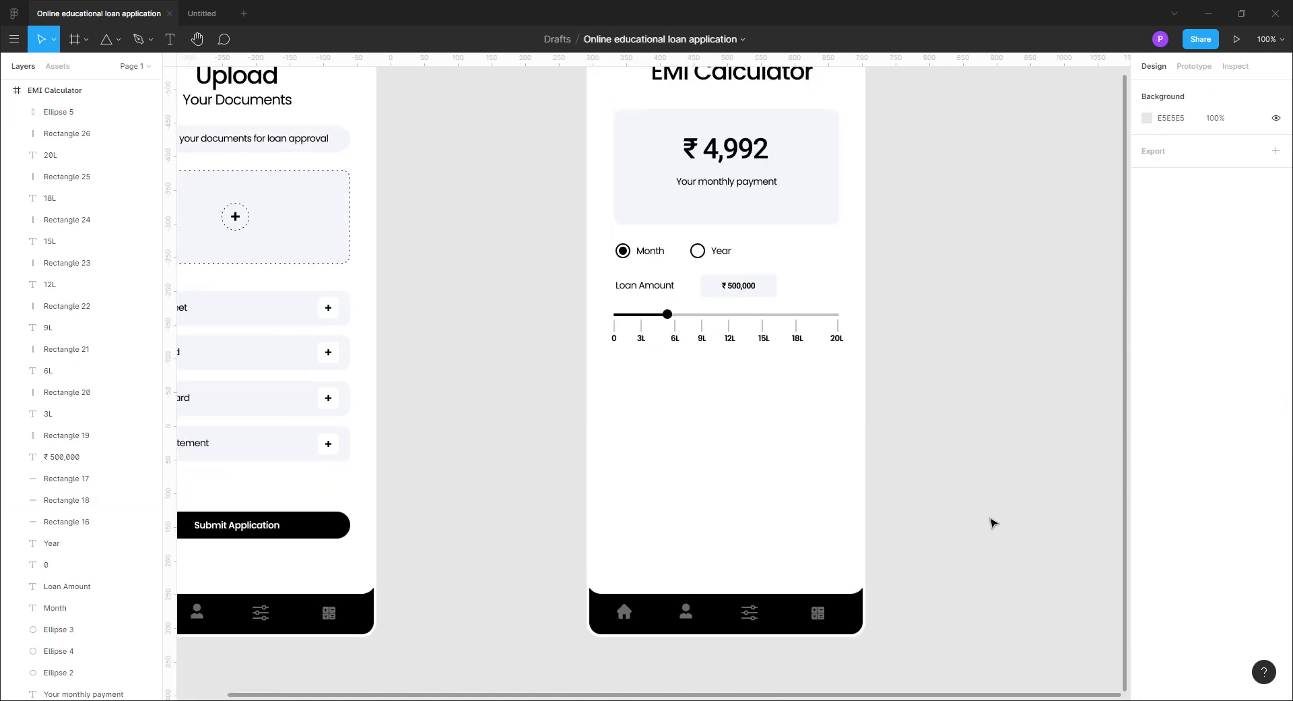
left_click_drag(893, 389, 604, 312)
left_click(999, 500)
scroll(998, 499, "up", 3)
left_click_drag(934, 485, 582, 228)
key("shift+Up")
key("shift+Up")
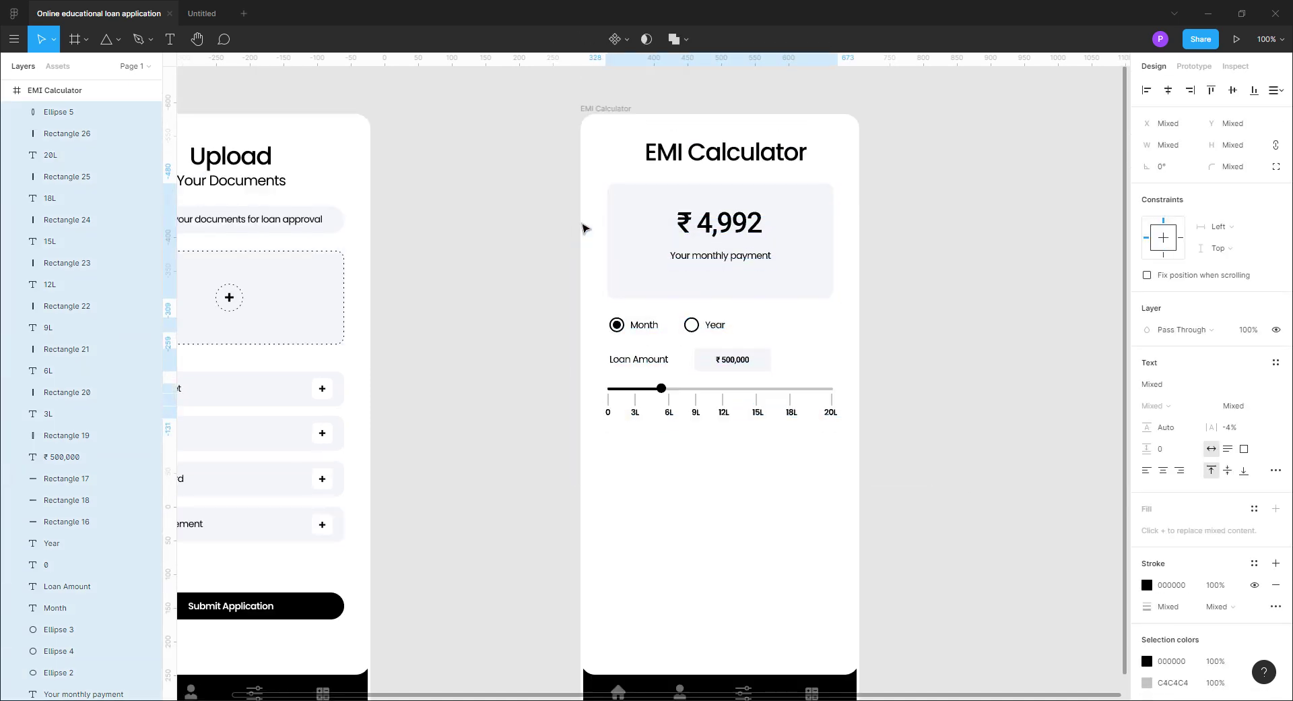
Duplicate the whole Loan Amount slider section about 155 px below the original
left_click_drag(919, 479, 592, 351)
left_click_drag(766, 368, 766, 474)
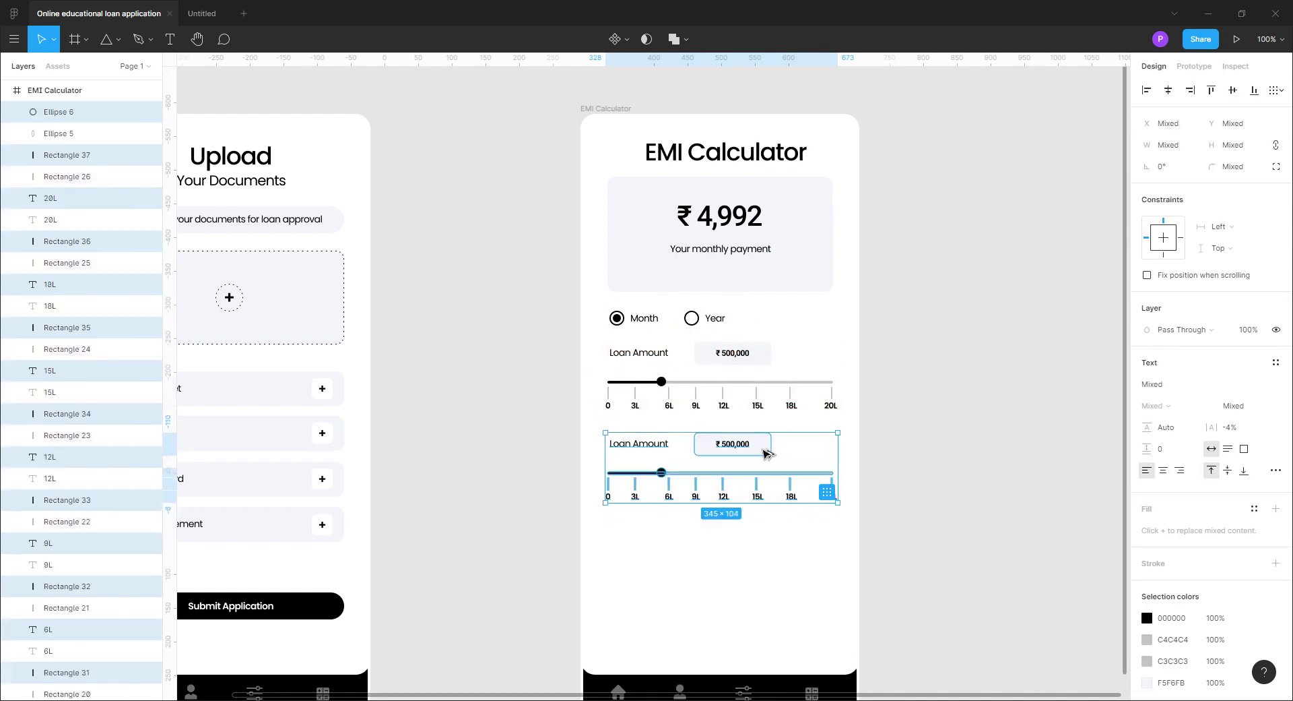
left_click(943, 482)
left_click_drag(734, 597, 827, 595)
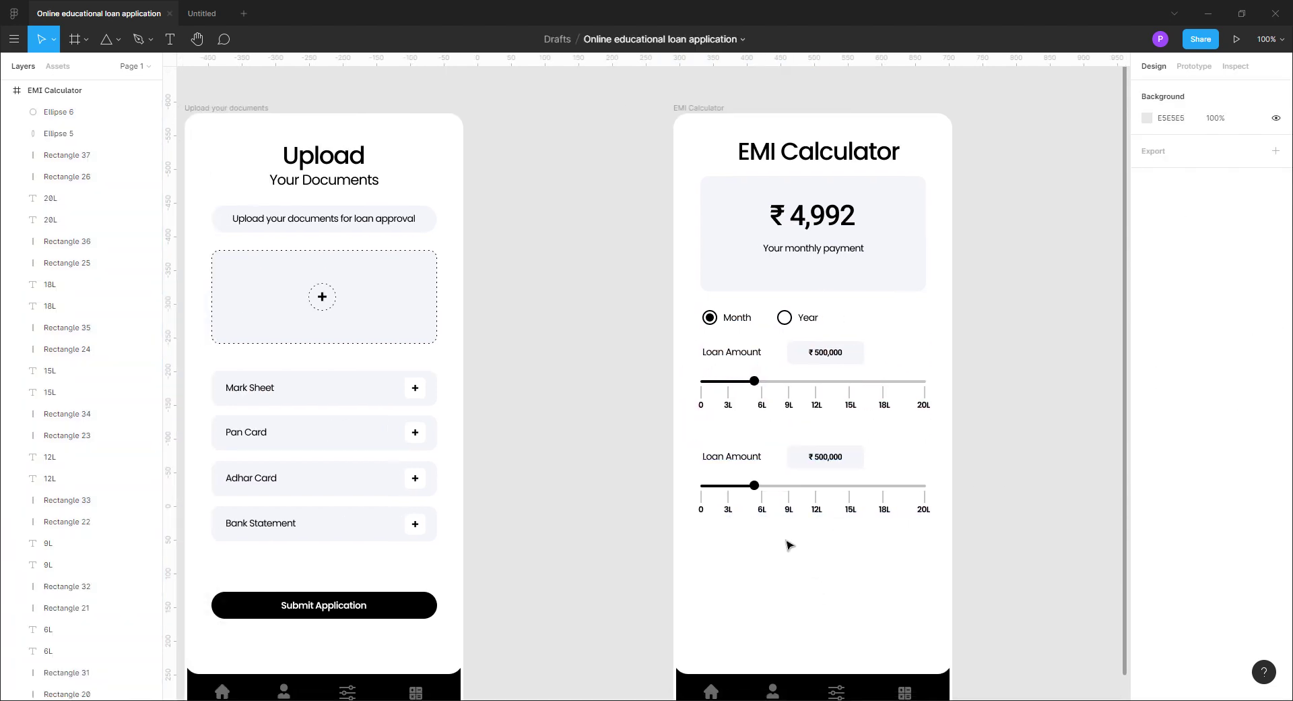
Change the duplicated section's label to "Interest Rate" and its value to "% 10.5"
double_click(736, 459)
type("Interest")
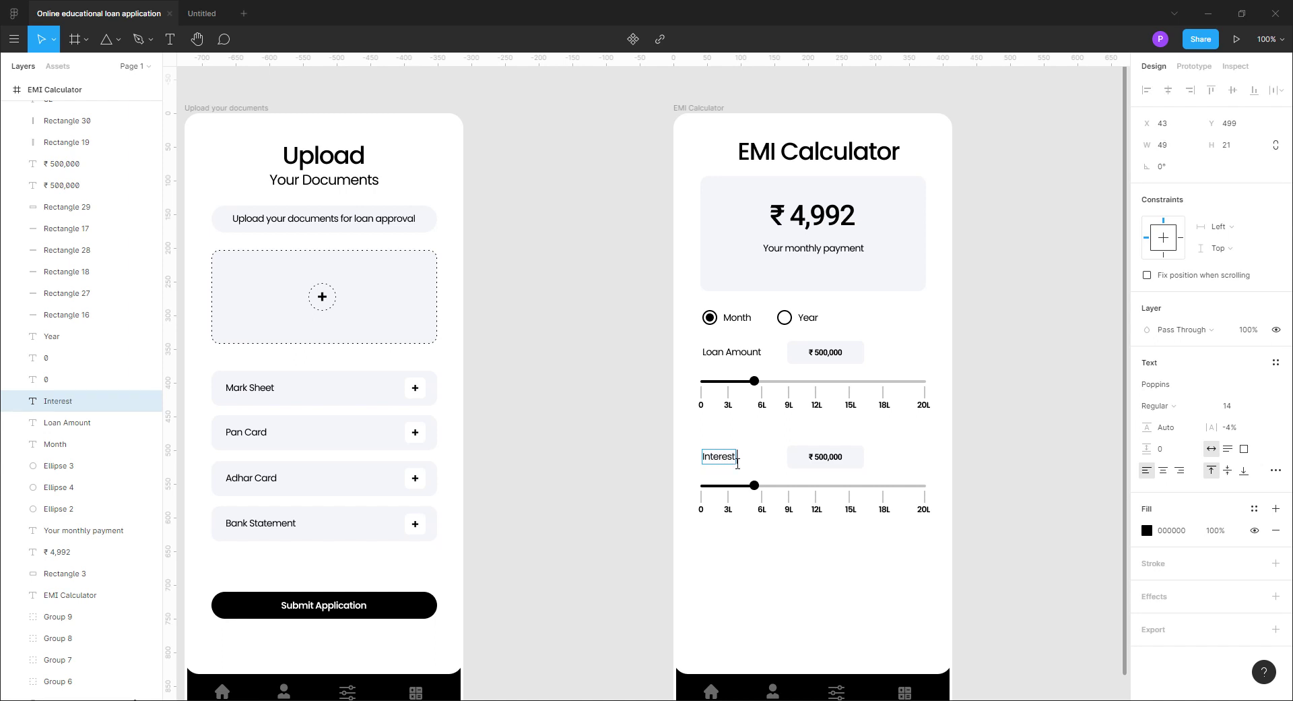
type(" Rate")
double_click(820, 458)
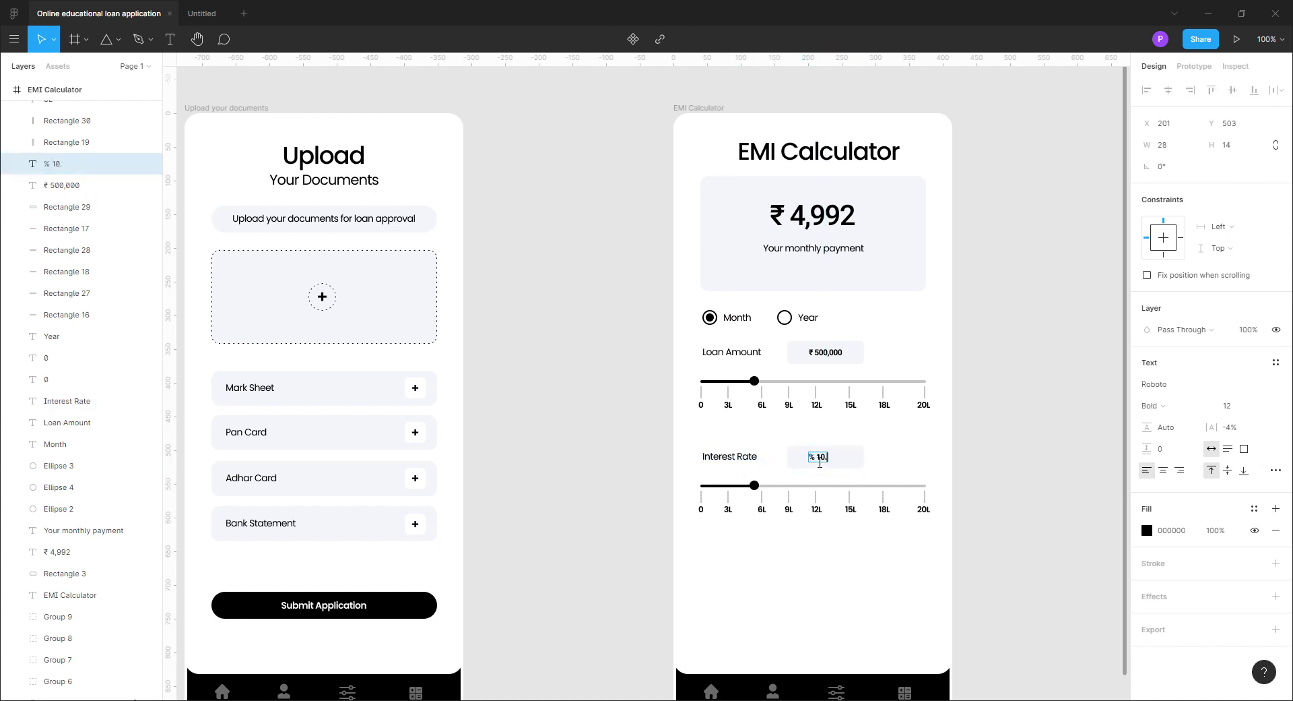
key("Escape")
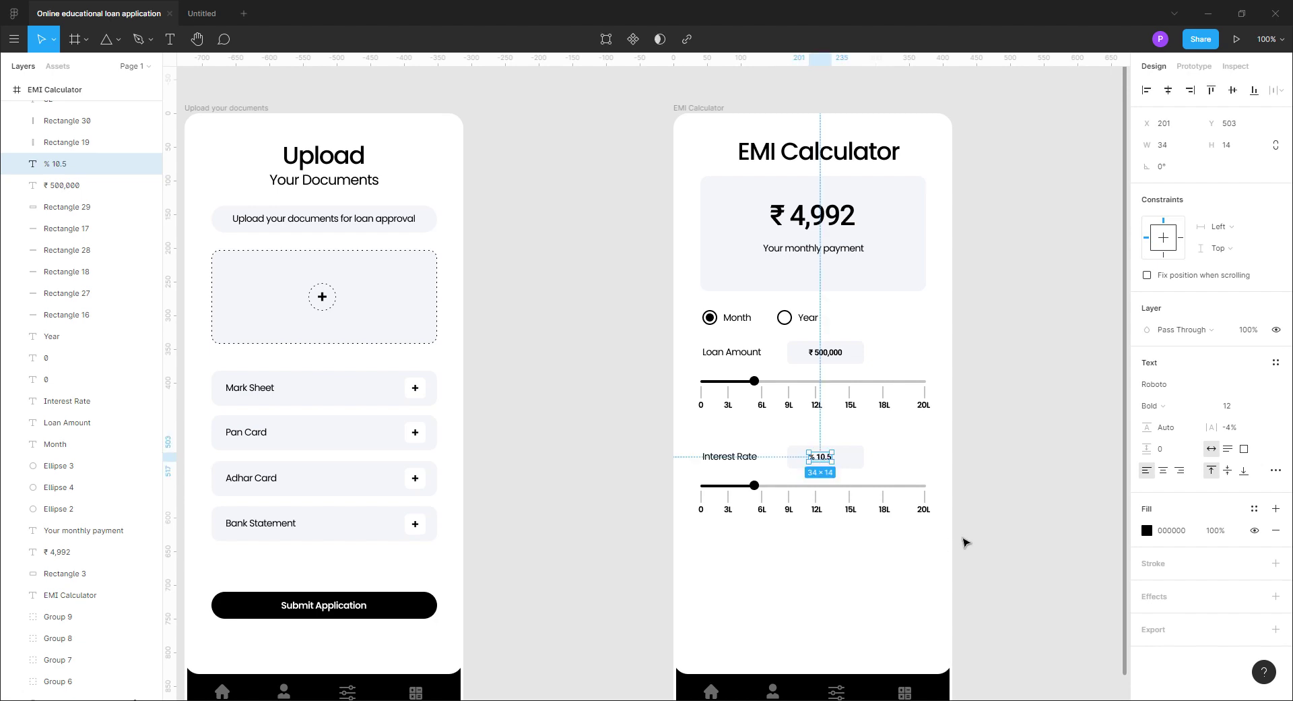
Delete the 3L, 9L and 15L ticks and labels from the Interest Rate slider
left_click_drag(750, 519, 725, 499)
key("Delete")
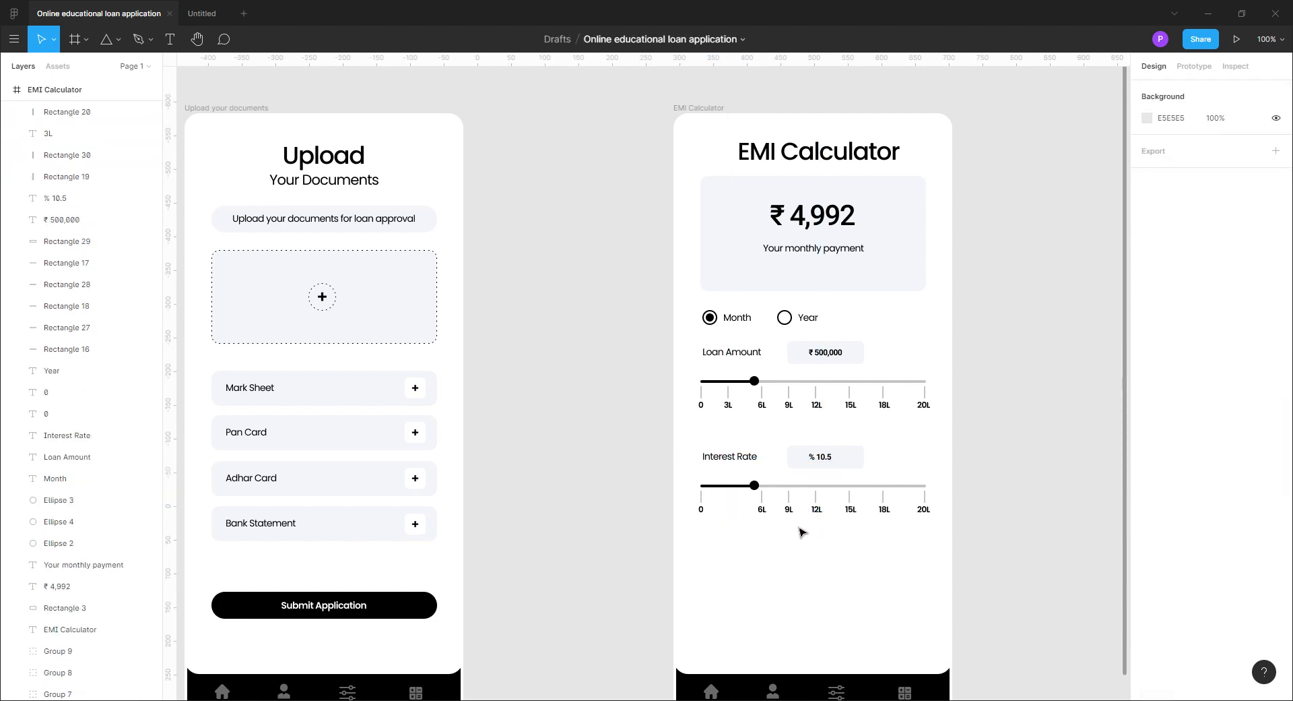
left_click_drag(800, 527, 784, 497)
key("Delete")
left_click_drag(869, 536, 825, 481)
key("Delete")
Move the Interest Rate slider's 6L tick and label 10 px to the left
left_click(759, 511)
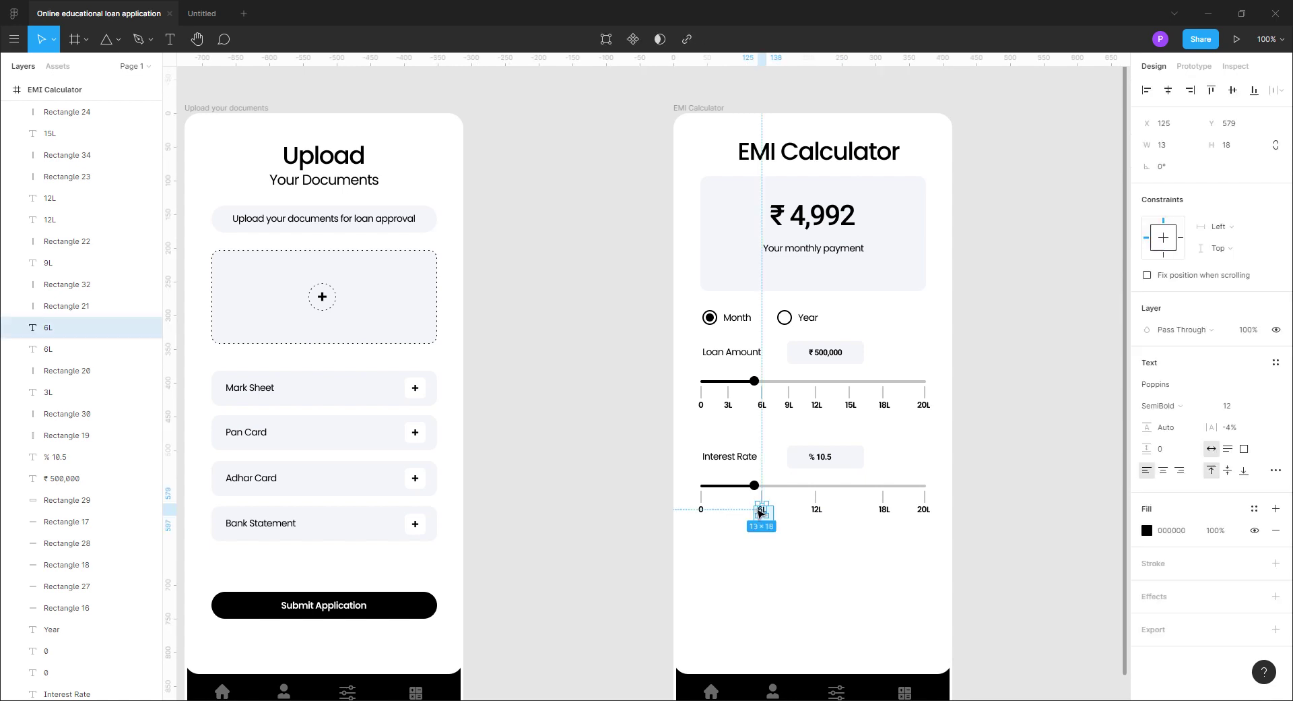
left_click(828, 582)
left_click_drag(779, 530, 758, 498)
key("shift+Left")
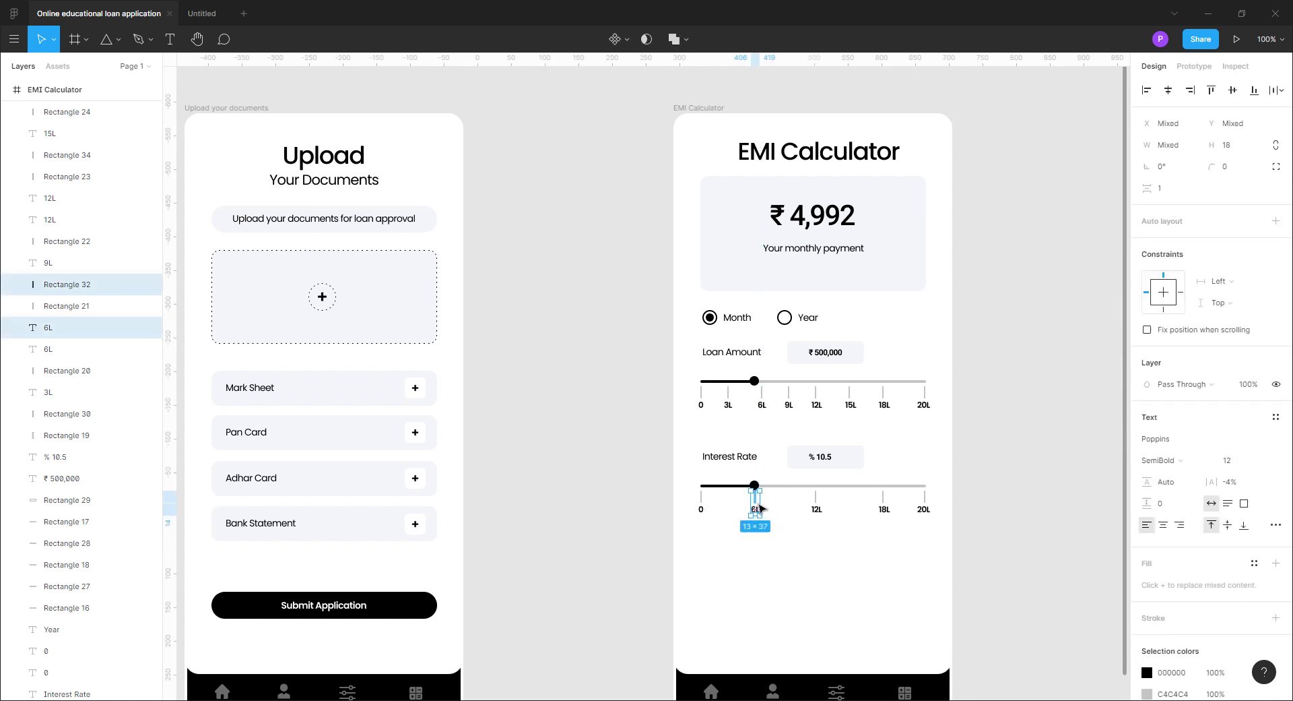
Even out the Interest Rate slider's spacing by moving the 12L tick and label 10 px left and the 18L pair 30 px left
left_click(860, 572)
left_click_drag(897, 526, 812, 502)
key("shift+Left")
key("shift+Left")
key("shift+Left")
left_click(849, 571)
key("ctrl+z")
left_click_drag(832, 545, 812, 499)
key("shift+Left")
left_click(929, 581)
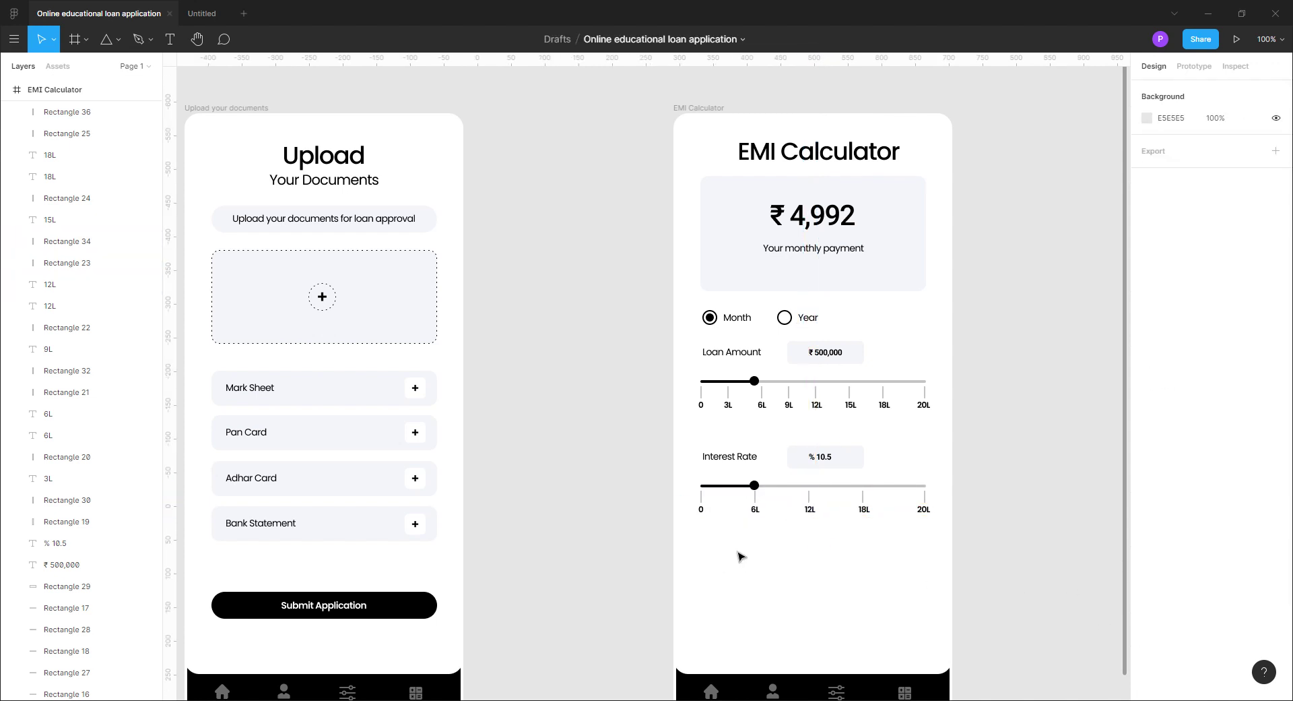
Relabel the Interest Rate slider's ticks after 0 as 7.5, 10, 12 and 15
double_click(756, 509)
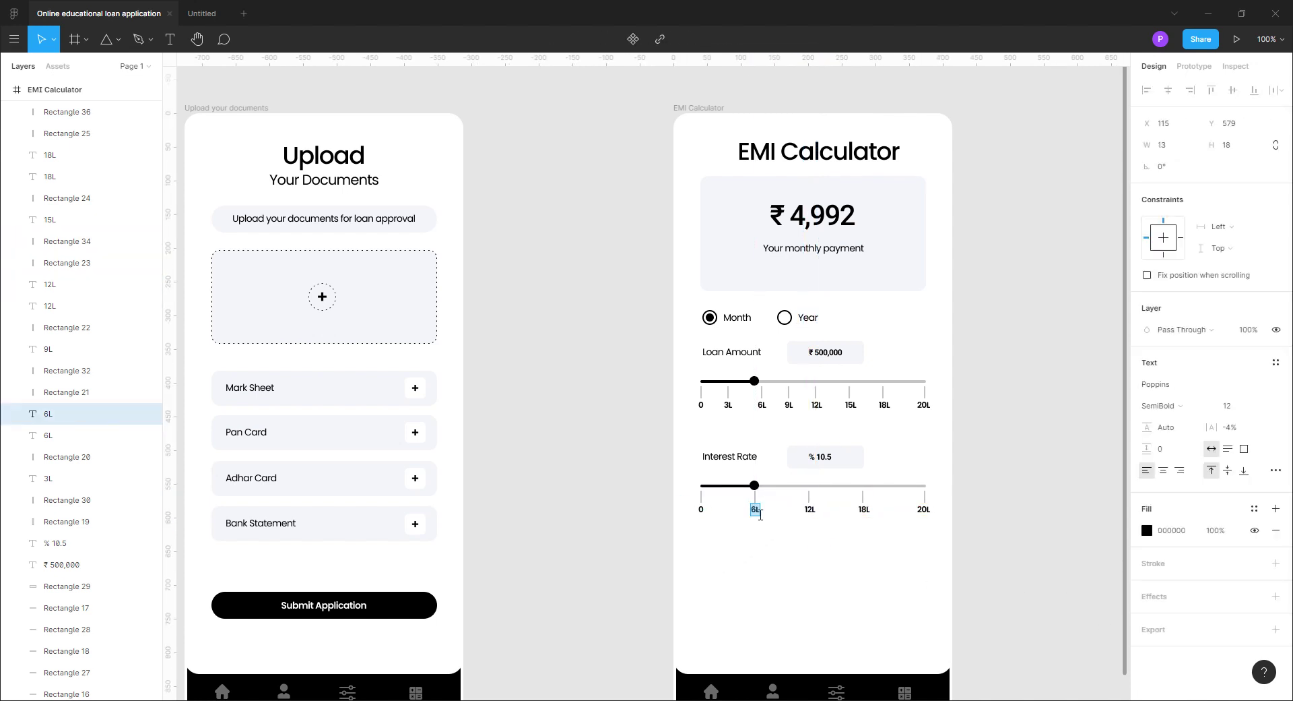
type("7.5")
double_click(814, 510)
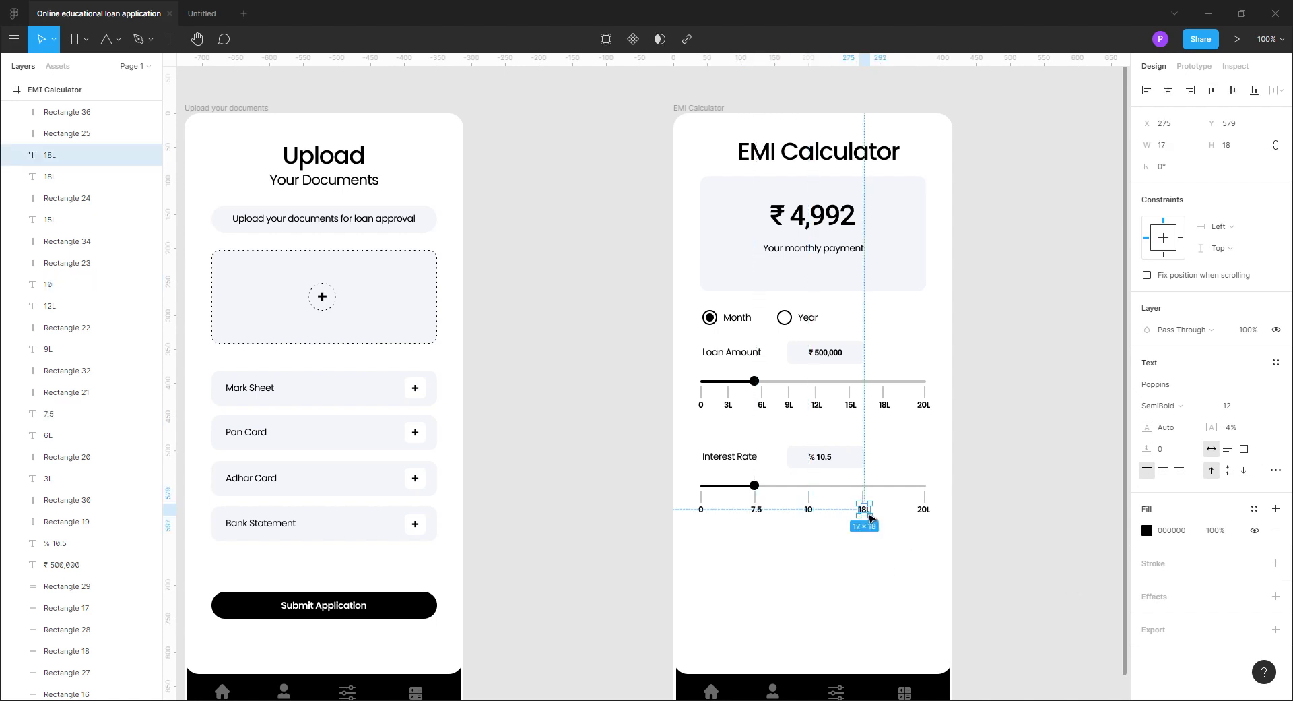
double_click(865, 511)
type("12")
double_click(926, 514)
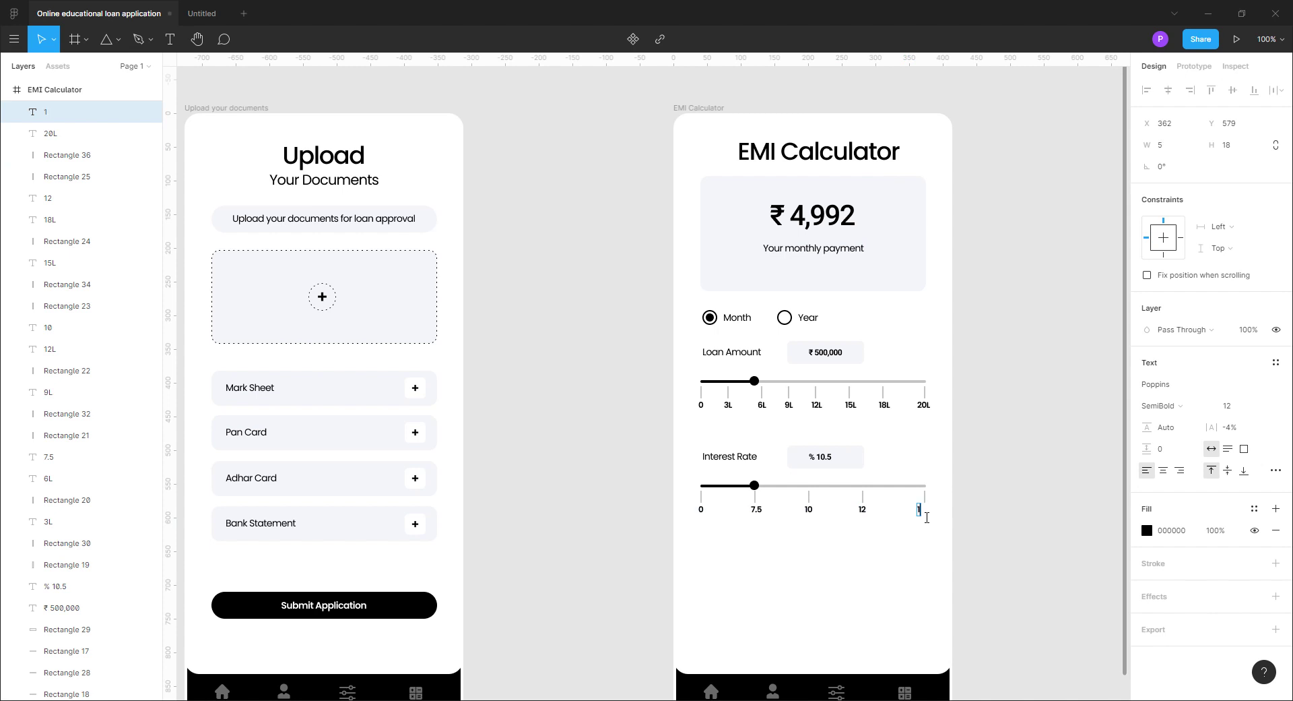
left_click(1004, 590)
Move the Interest Rate slider's handle right to X 209, just past the 10 tick
left_click(755, 485)
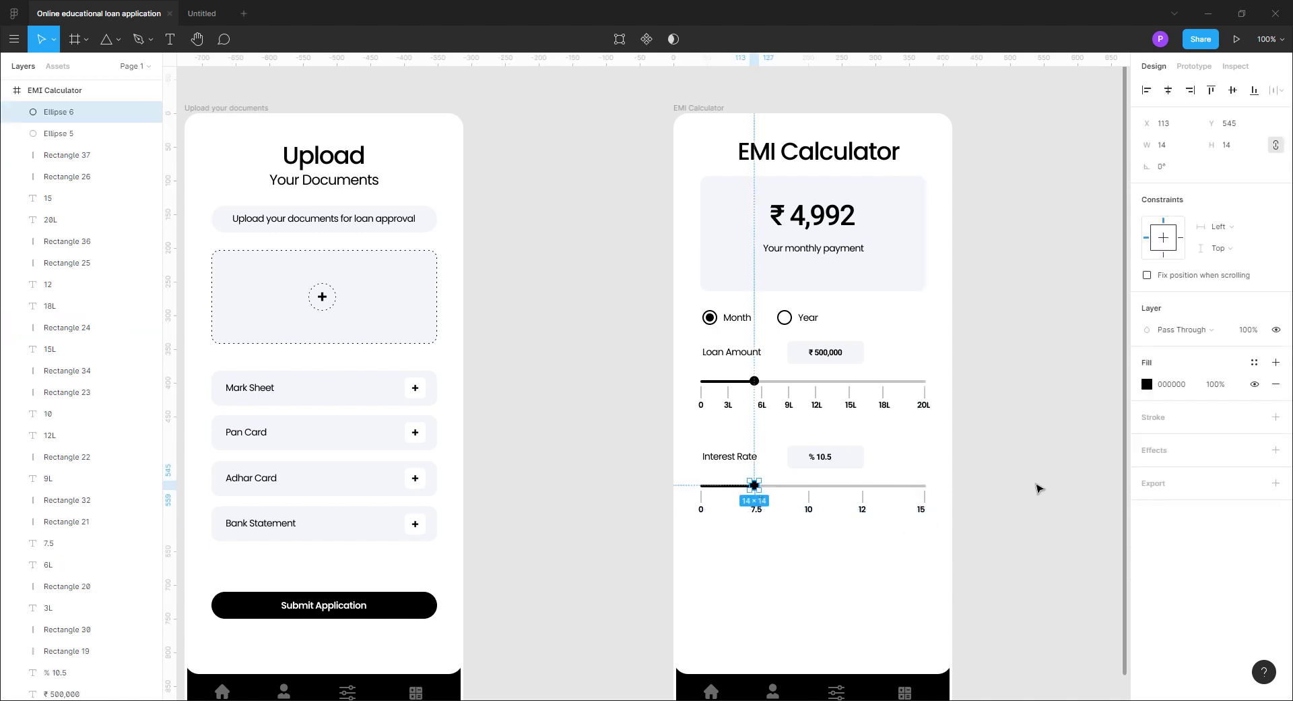
key("shift+Right")
key("shift+Right")
key("shift+Right")
key("shift+Right")
key("shift+Right")
key("shift+Right")
key("shift+Right")
key("Right")
key("Right")
key("Right")
key("Right")
key("Right")
key("Right")
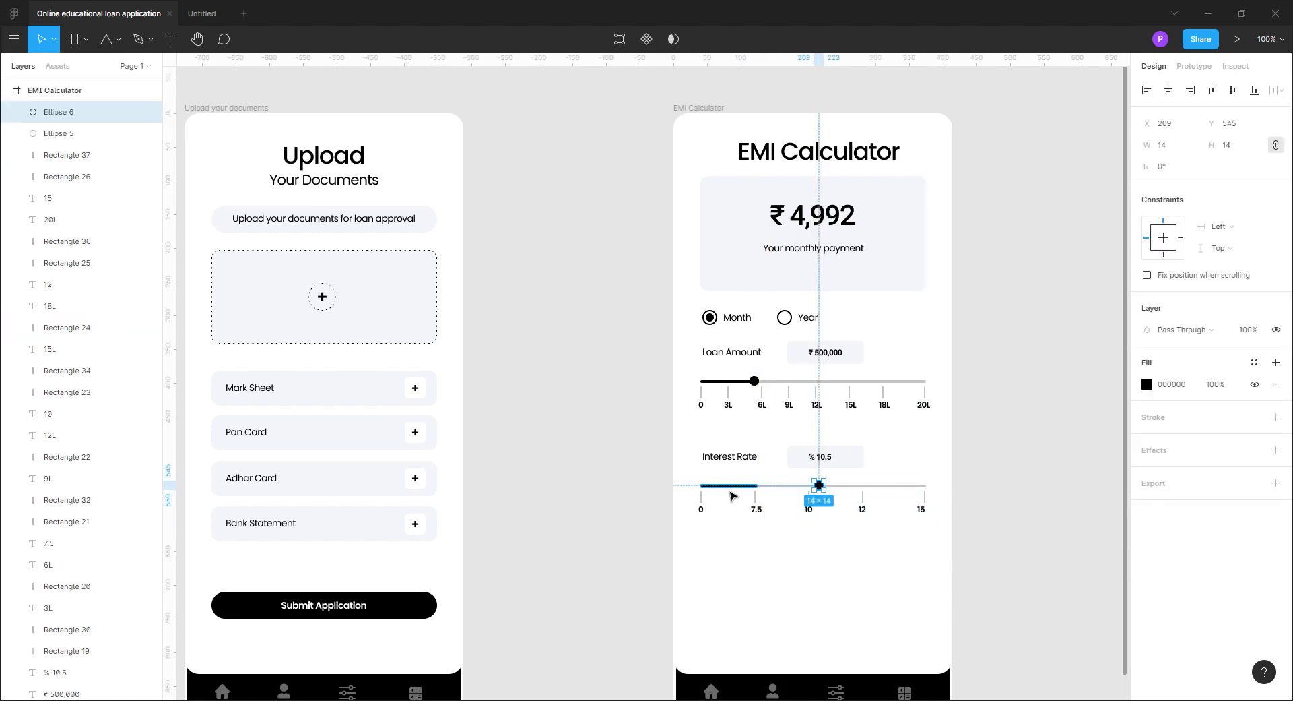
Extend the black part of the Interest Rate track to reach its handle
left_click(732, 487)
left_click_drag(757, 485, 819, 497)
left_click(999, 553)
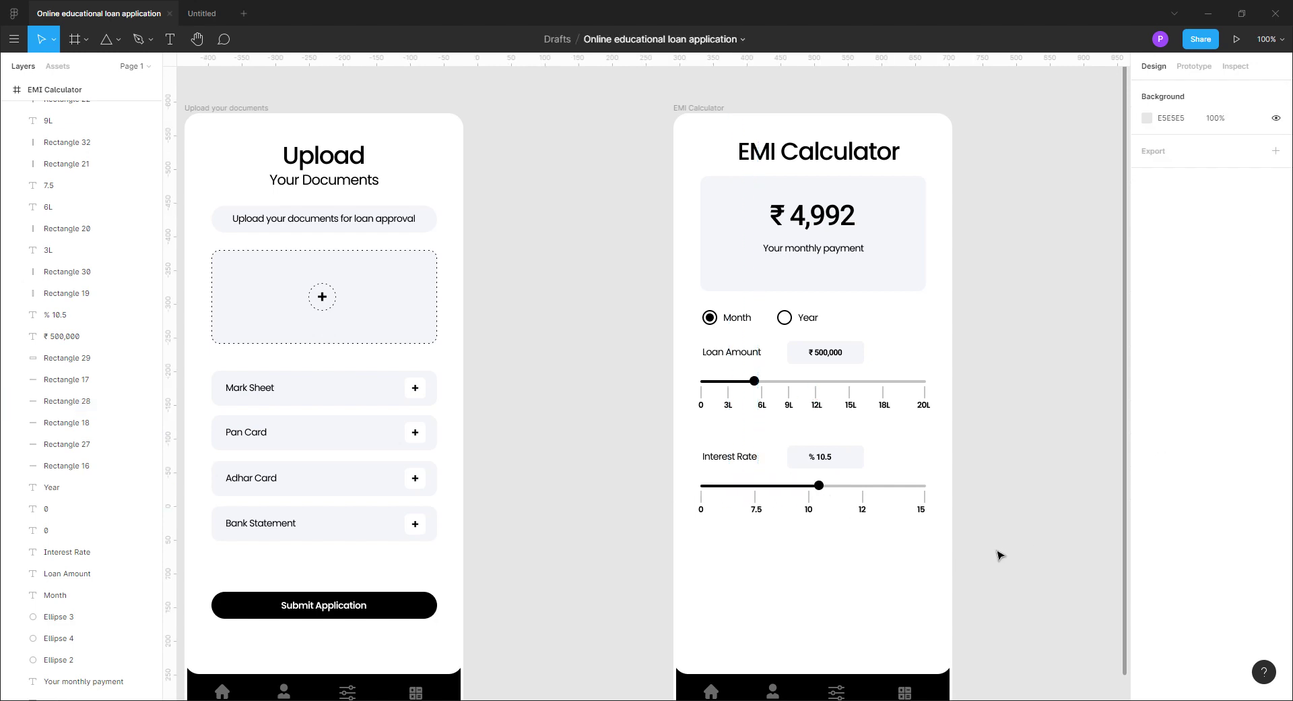
Duplicate the whole Interest Rate section about 127 px straight below the original
left_click_drag(999, 553, 690, 444)
left_click_drag(862, 473, 859, 555)
left_click(1000, 569)
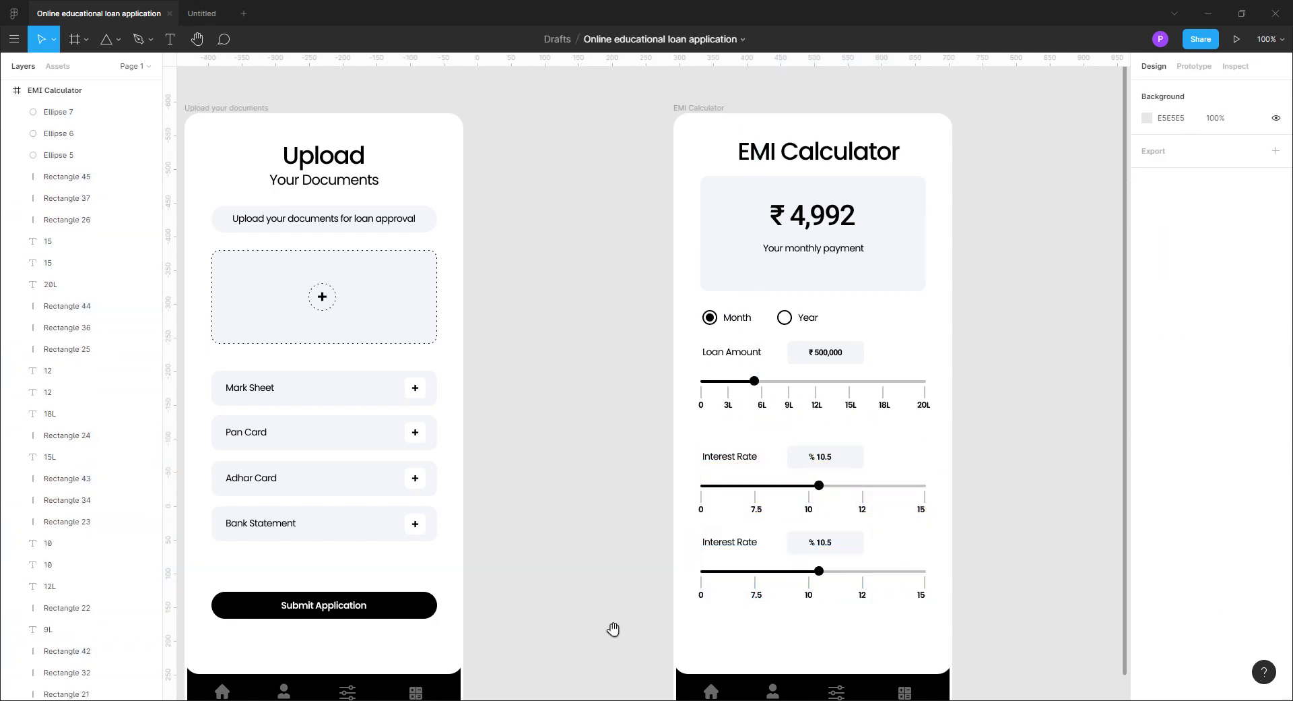
Change the label of the lower, duplicated Interest Rate section to "Loan Tenure"
left_click_drag(613, 633, 588, 567)
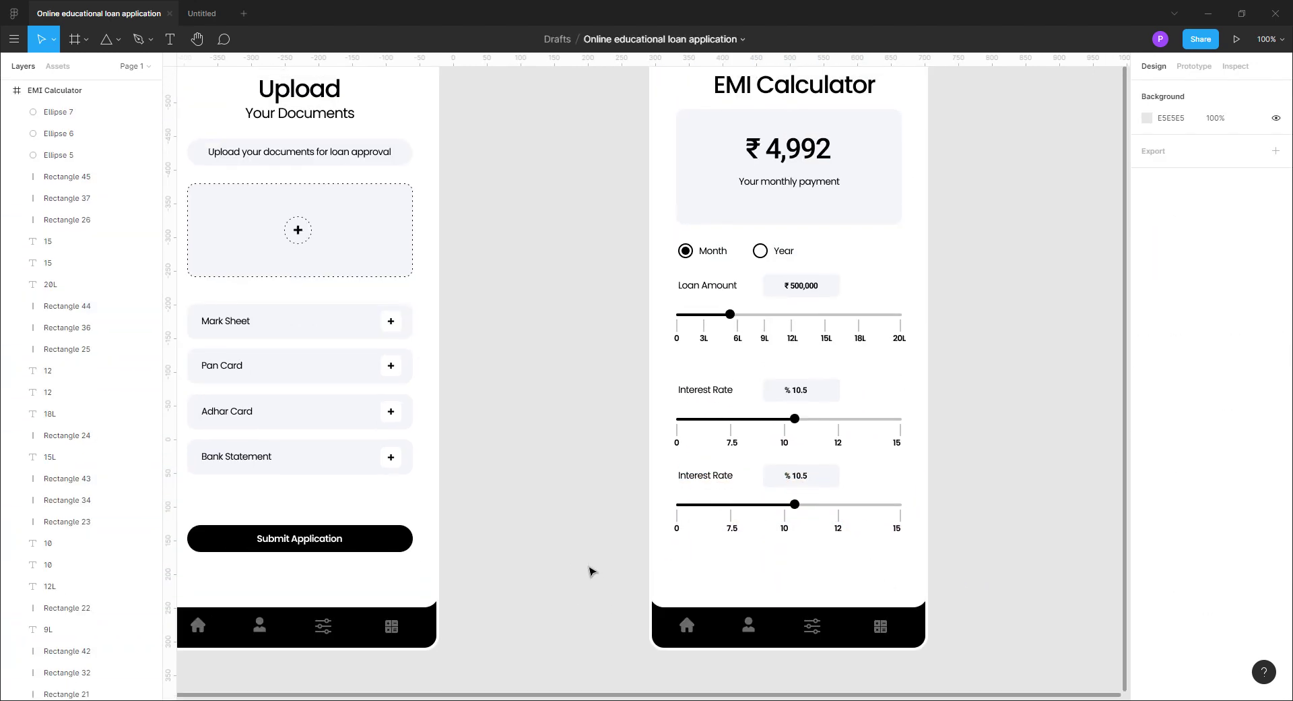
double_click(713, 486)
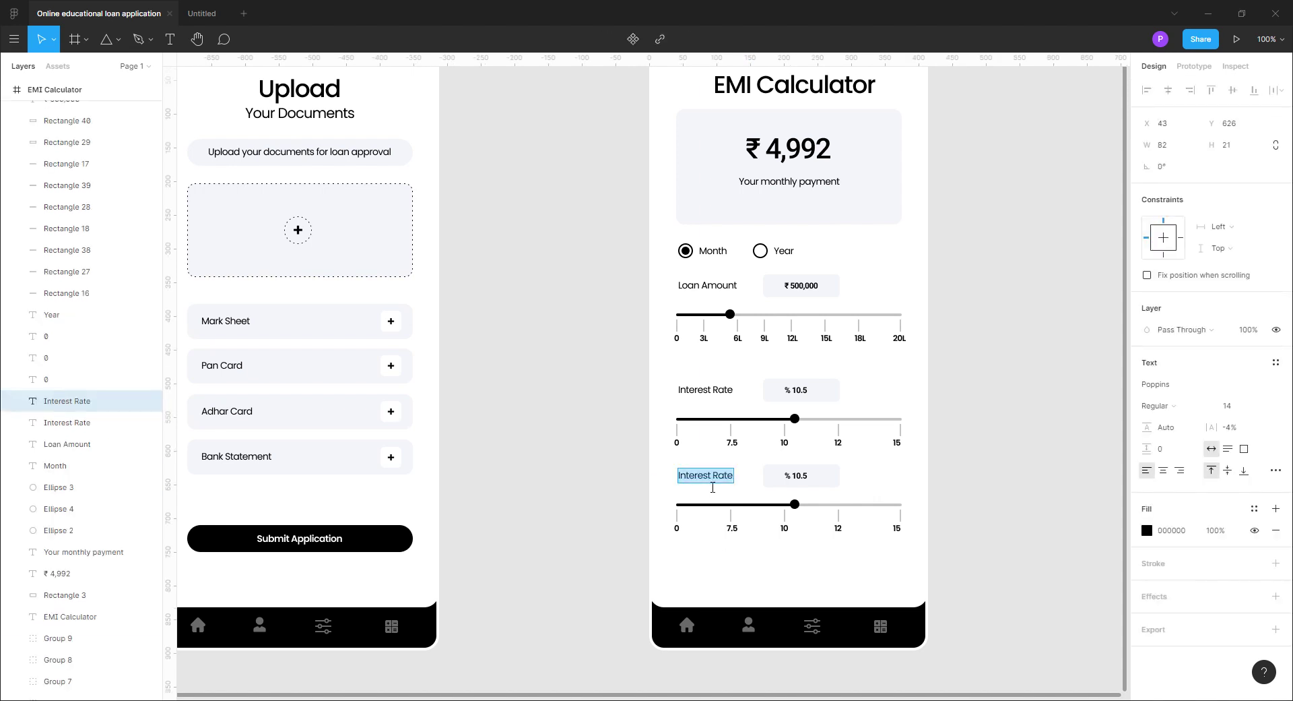
type("Loan Tenure")
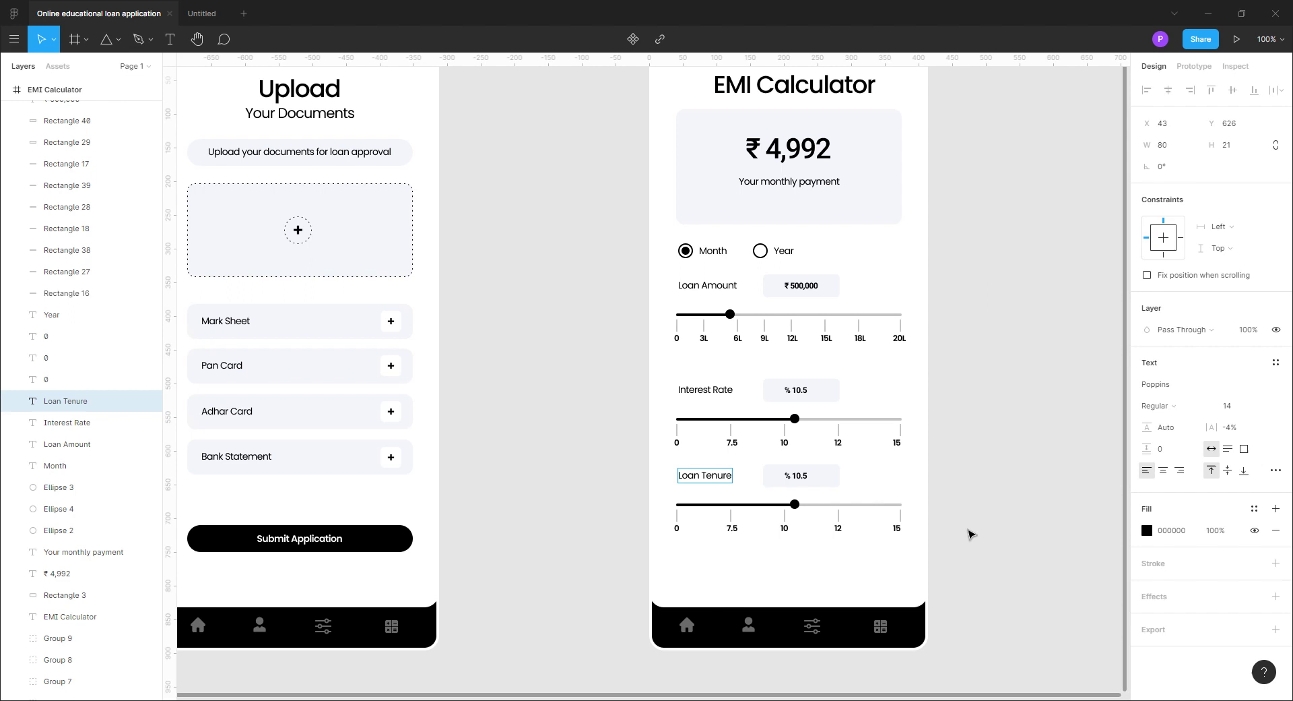
key("Escape")
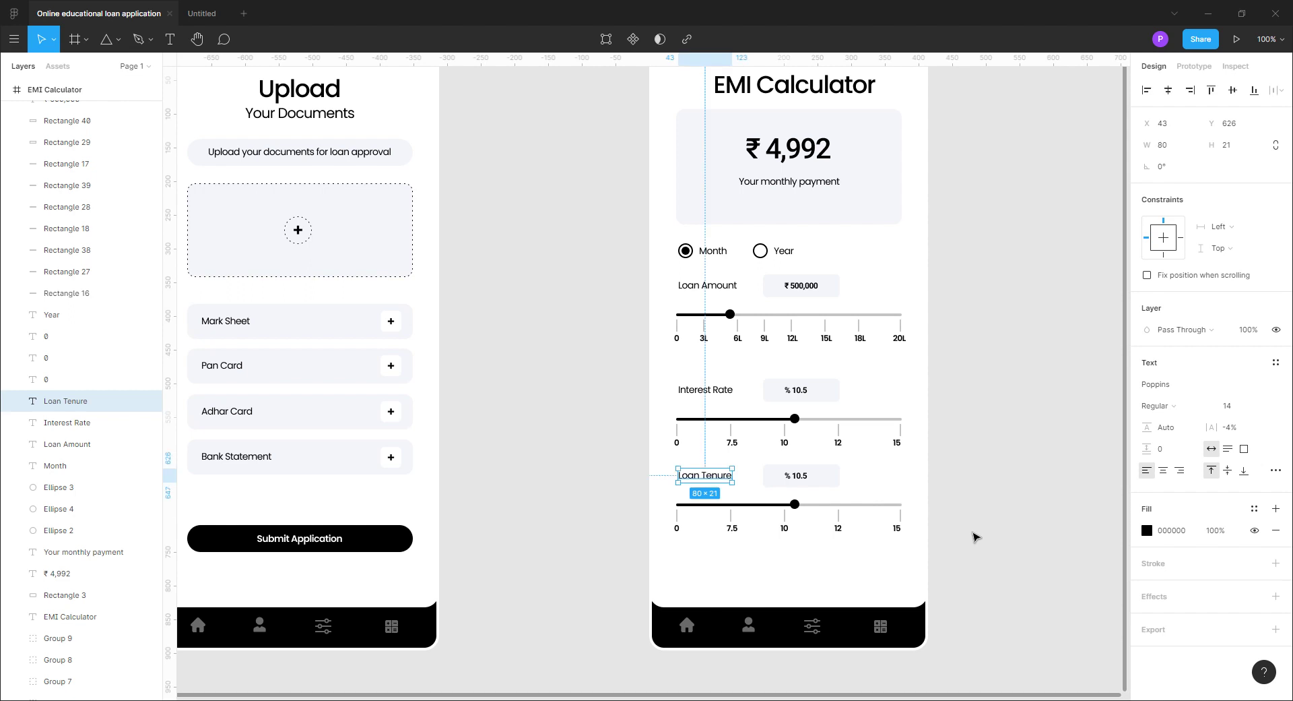
Change the Loan Tenure value to "Yr 3" and centre it horizontally and vertically in its box
double_click(804, 484)
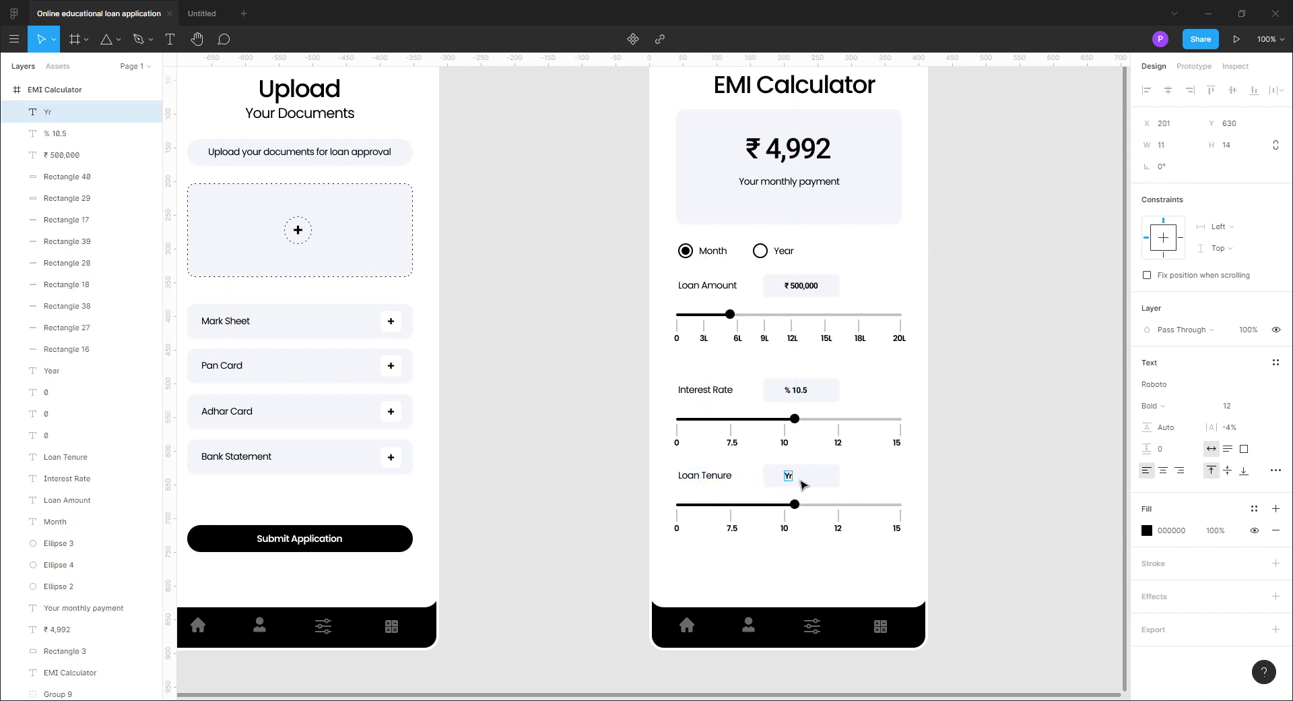
left_click(970, 492)
left_click(830, 482, "shift")
left_click(1168, 91)
left_click(1232, 91)
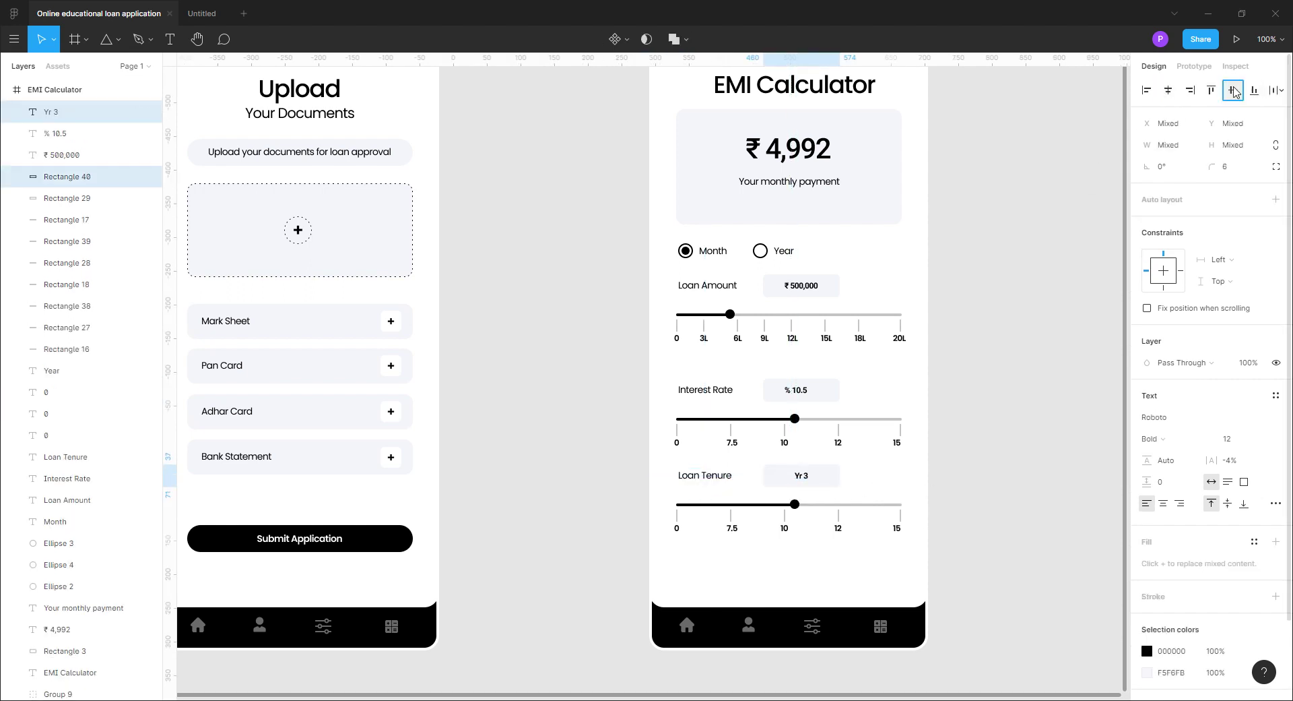
left_click(976, 269)
Centre the "% 10.5" value horizontally in its box, and the "₹ 500,000" value horizontally and vertically in its box
left_click(795, 395)
left_click(829, 395, "shift")
left_click(1168, 90)
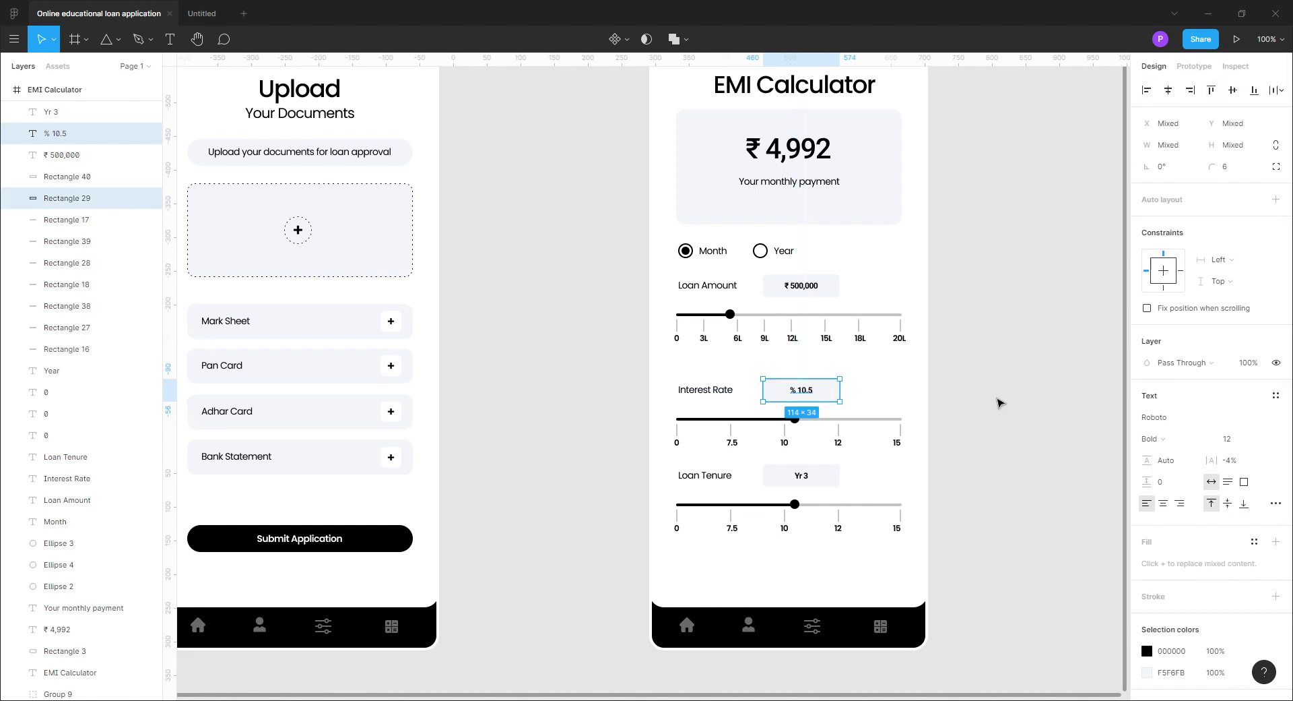
left_click(988, 390)
left_click(808, 286)
left_click(891, 306)
left_click(826, 293)
left_click(801, 288, "shift")
left_click(1168, 90)
left_click(1234, 91)
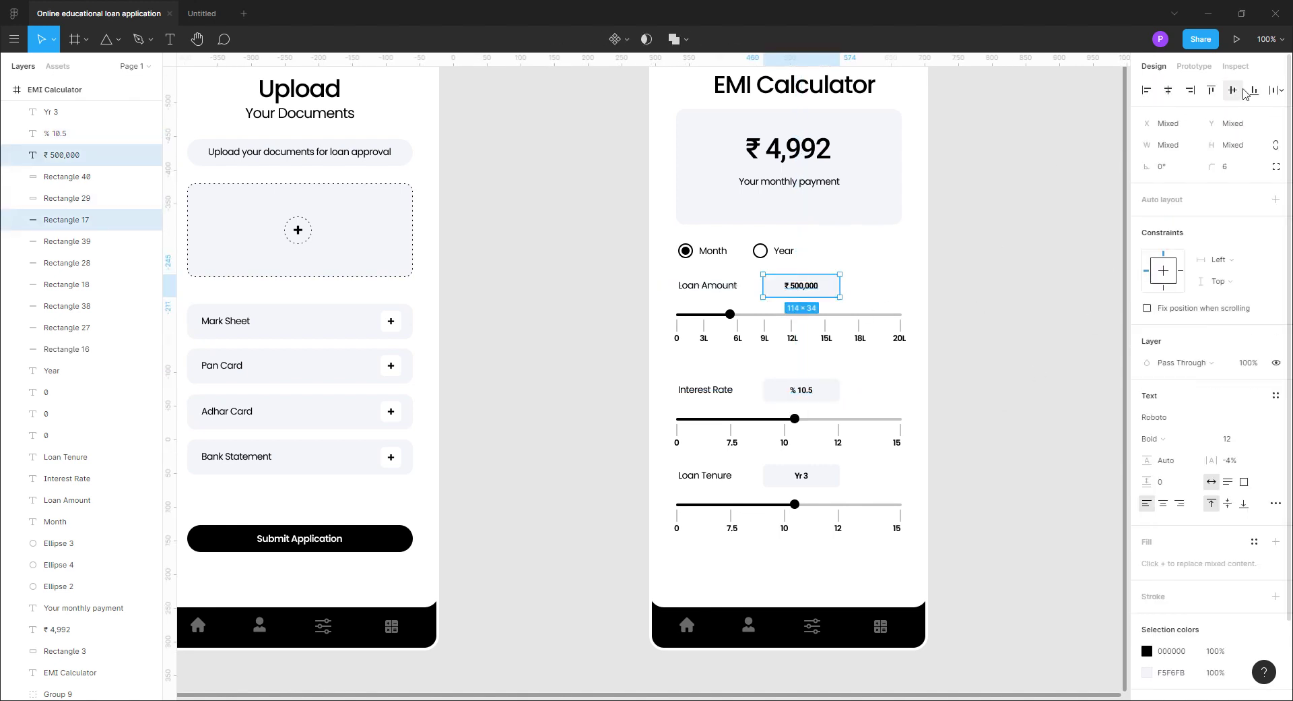
left_click(979, 589)
Relabel the Loan Tenure slider's ticks after 0 as 1, 2, 3 and 4
left_click_drag(979, 588, 1001, 534)
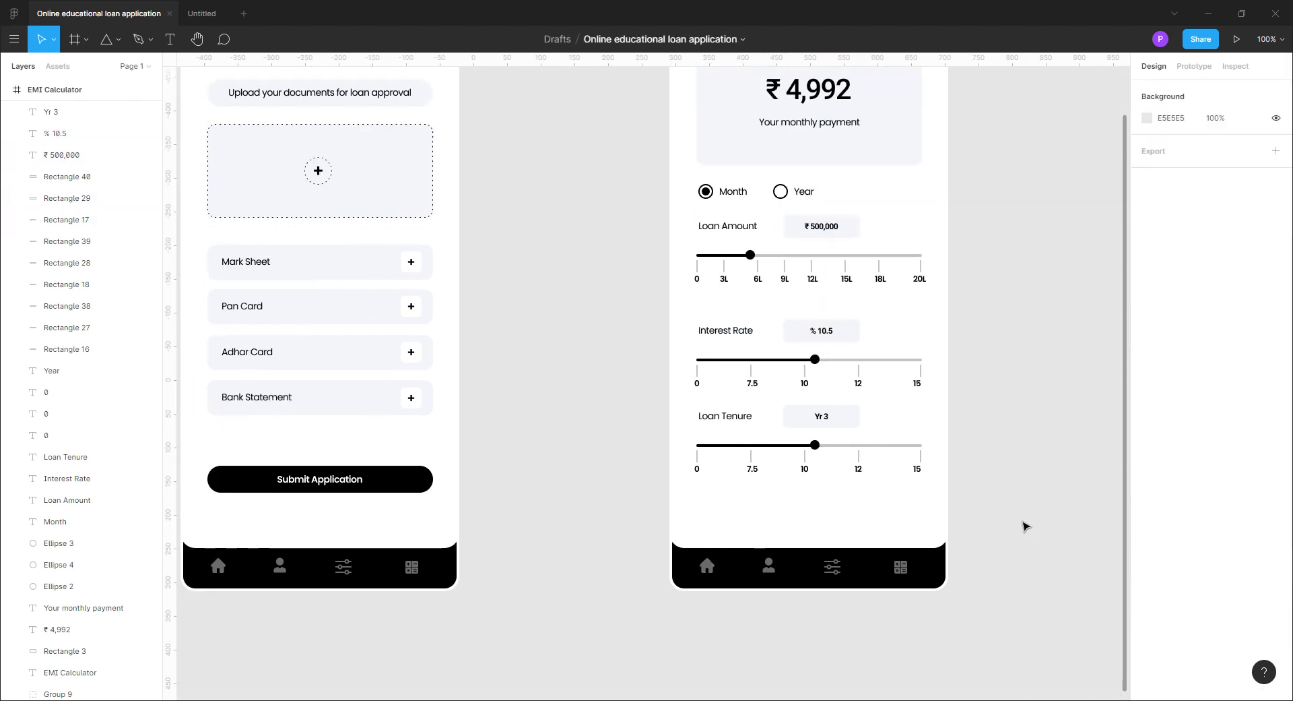
double_click(755, 470)
type("1")
double_click(804, 469)
type("2")
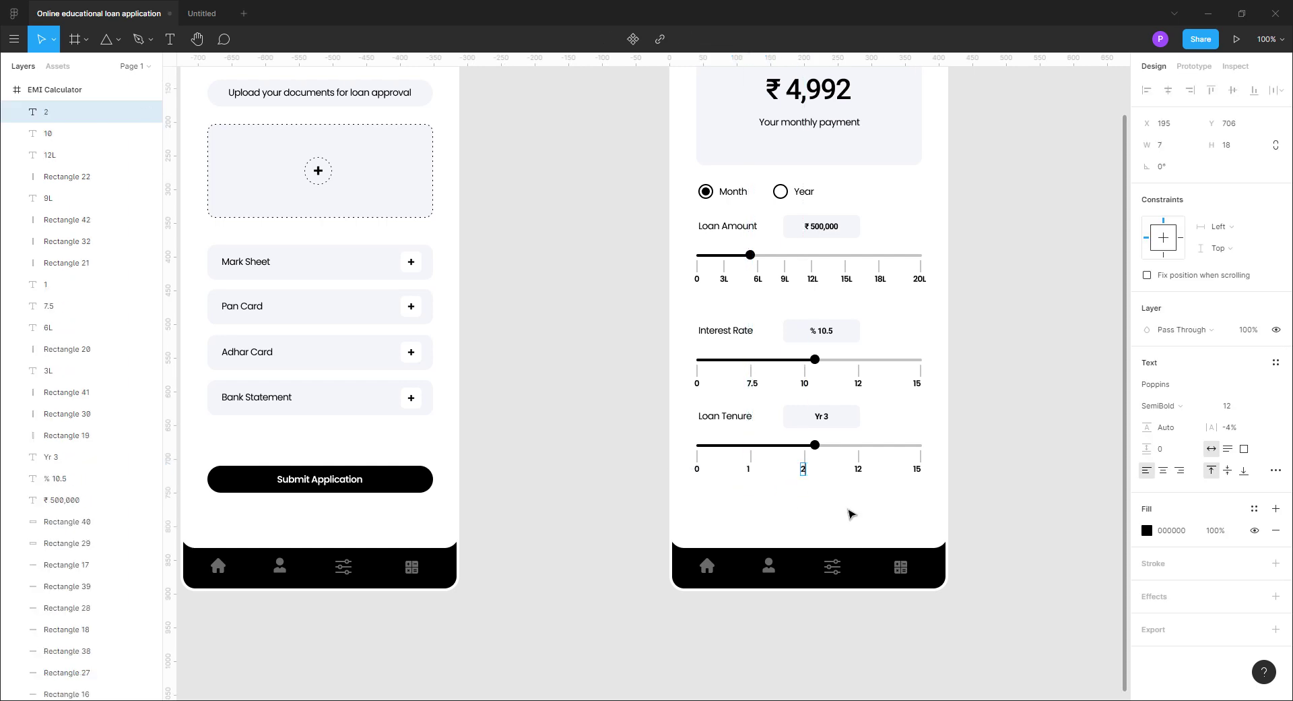
double_click(859, 470)
type("3")
double_click(916, 469)
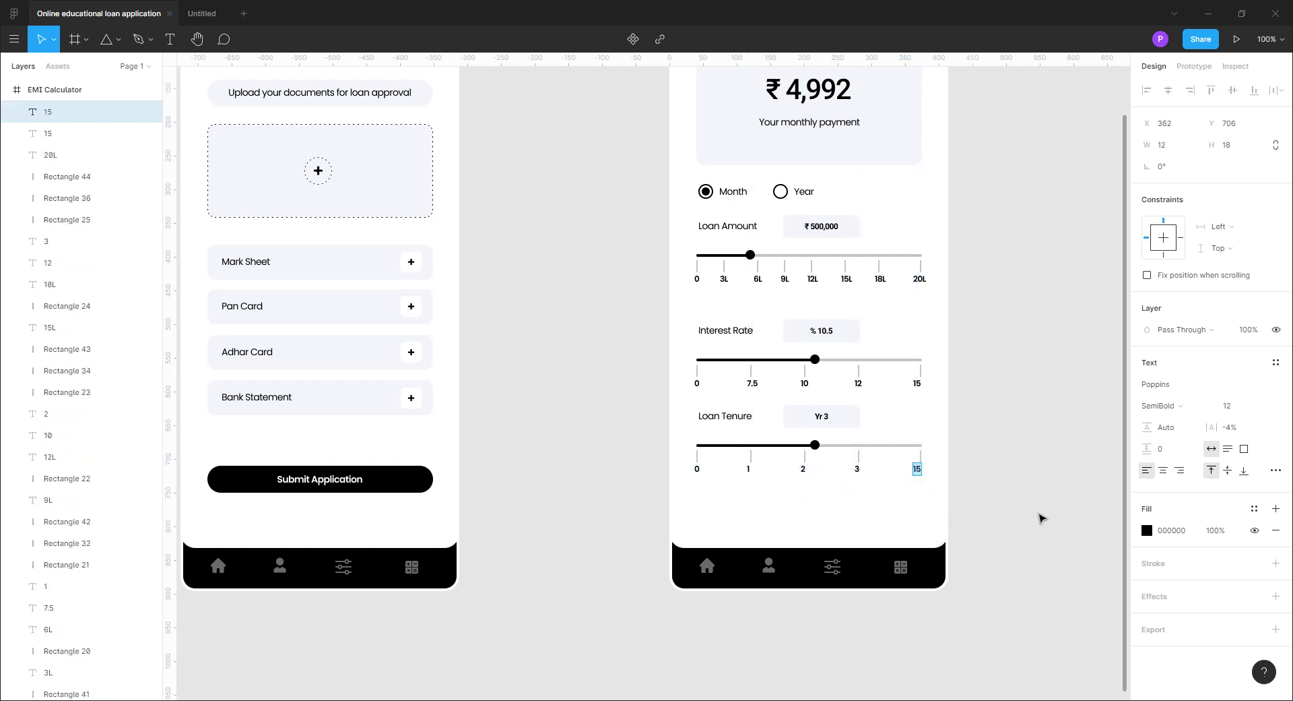
type("4")
key("Escape")
left_click(1039, 519)
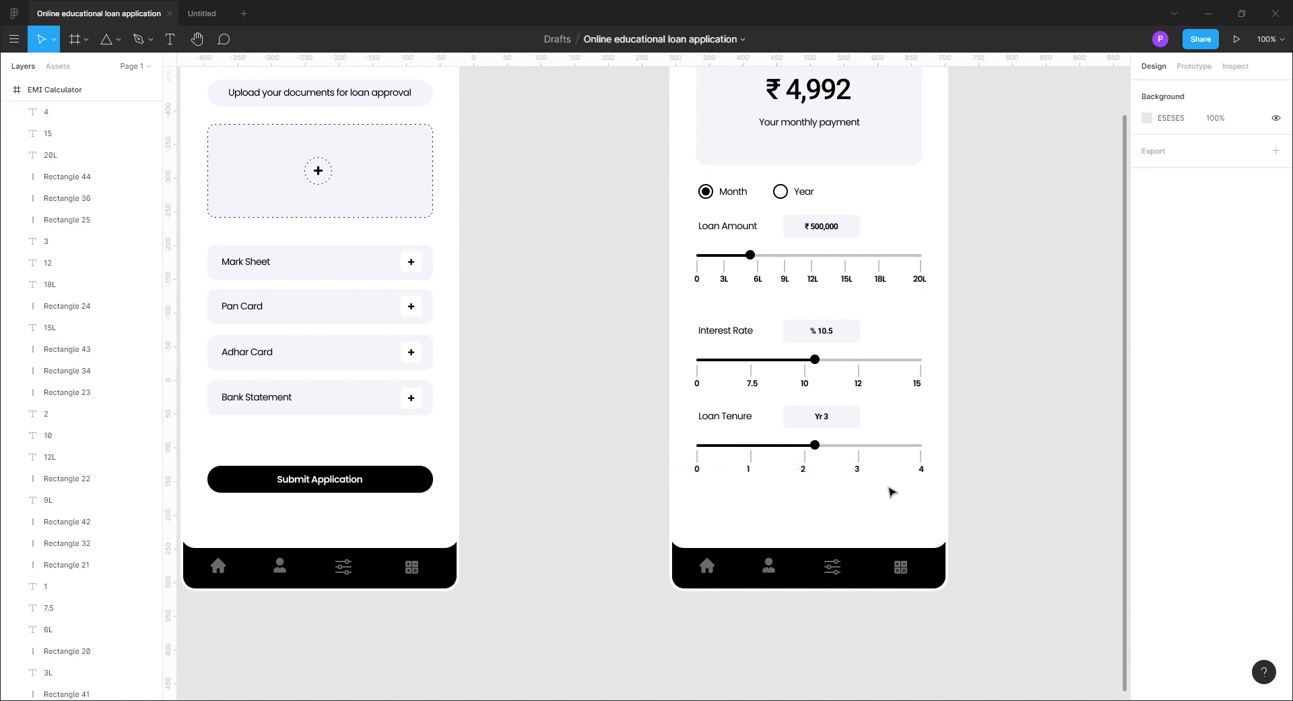
Nudge the Loan Tenure labels 3, 2 and 1 slightly right so they sit under their ticks
left_click(859, 469)
left_click(804, 470)
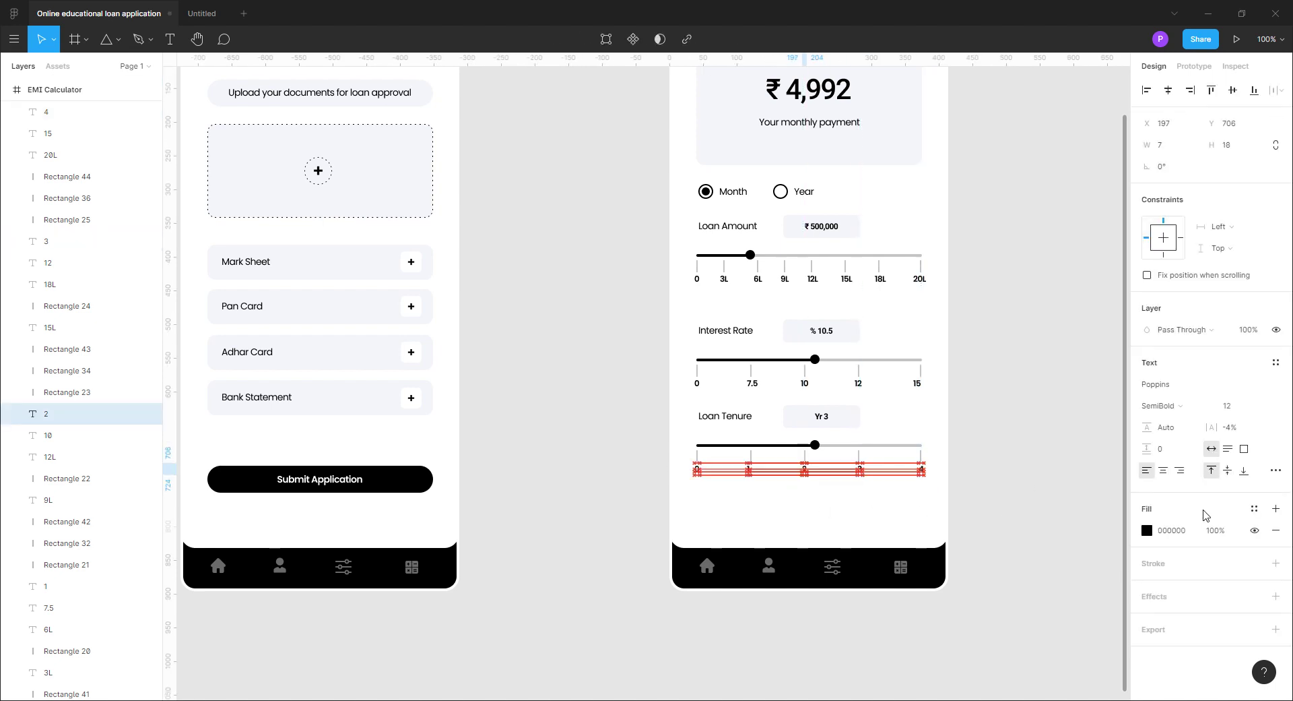
left_click(749, 469)
left_click(1098, 481)
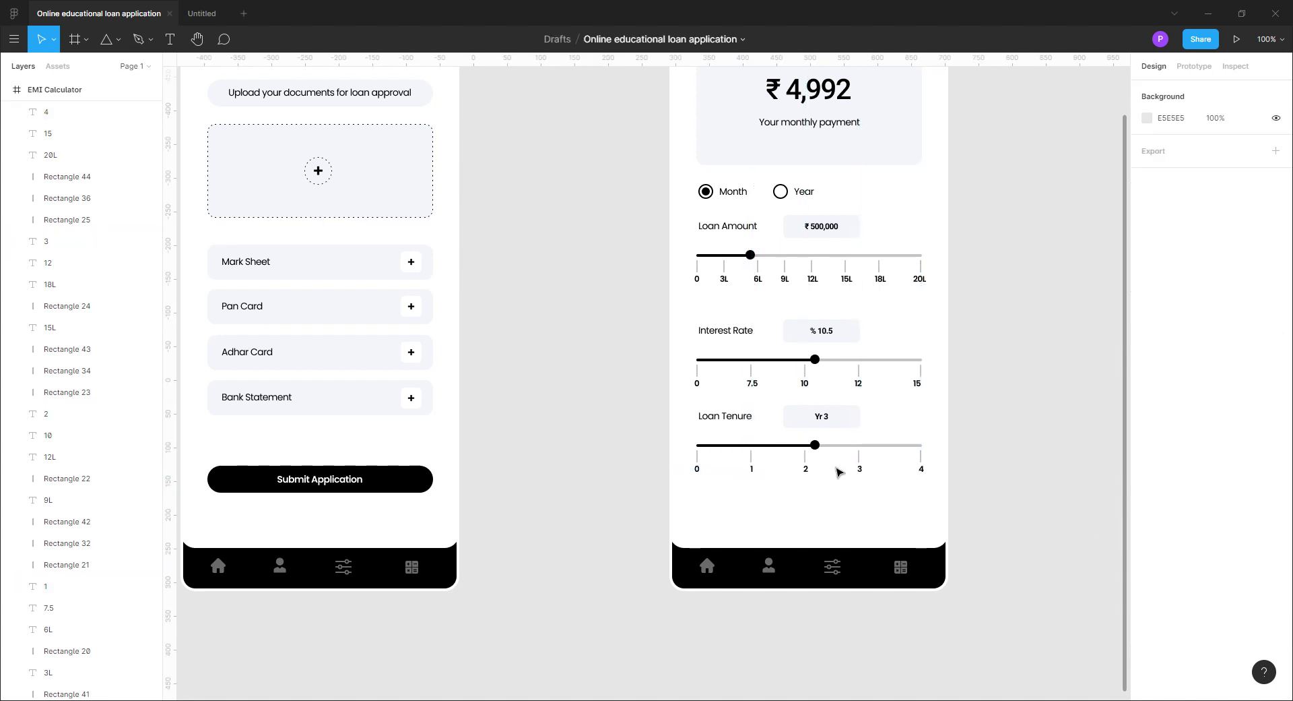
Move the Loan Tenure slider's handle right to X 273, over the 3 tick
left_click(816, 446)
key("shift+Right")
key("shift+Right")
key("shift+Right")
key("shift+Right")
key("shift+Right")
key("shift+Right")
key("Right")
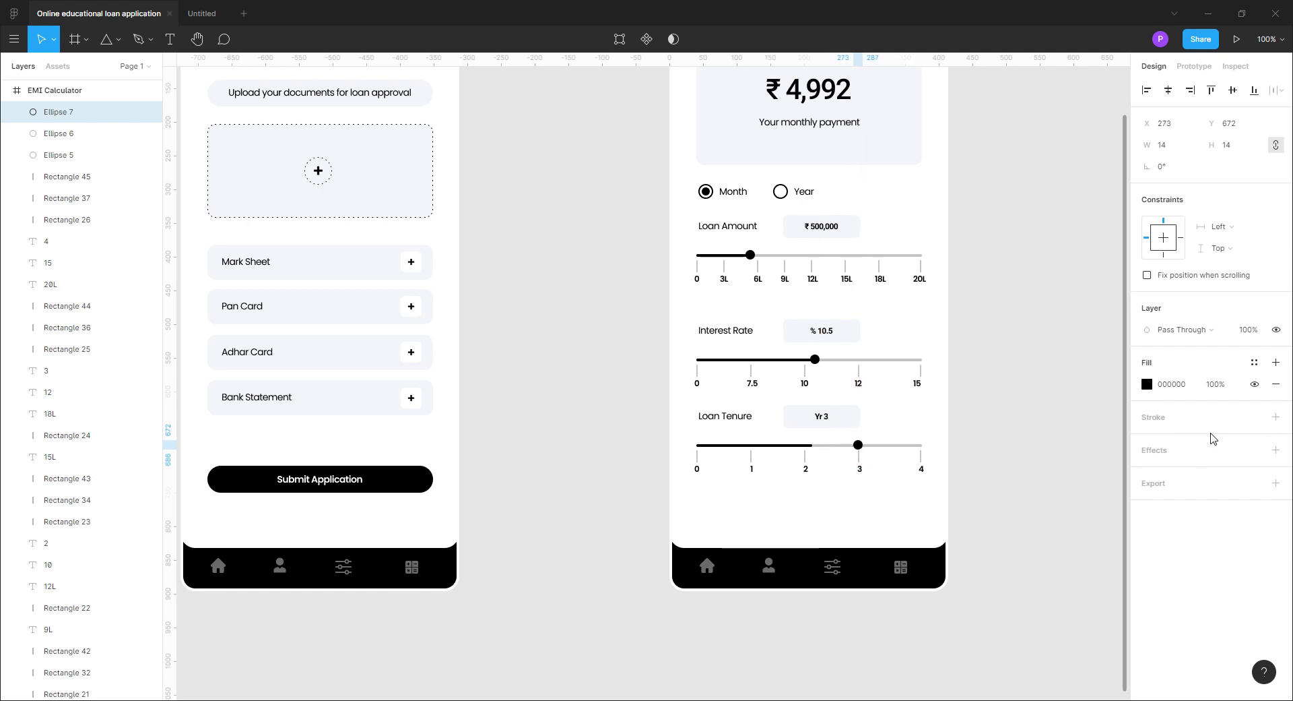
Extend the black part of the Loan Tenure track to a width of about 239 px, reaching the handle
left_click(805, 446)
left_click_drag(819, 453, 864, 462)
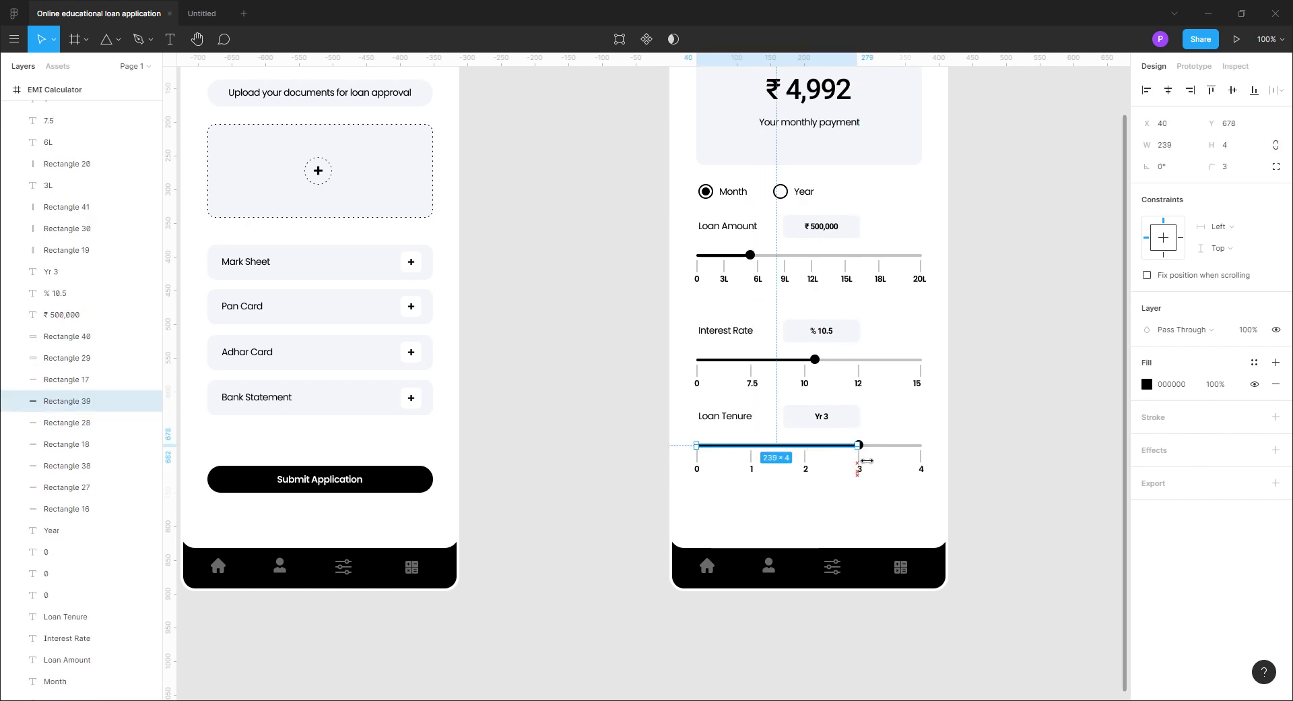
left_click(1074, 485)
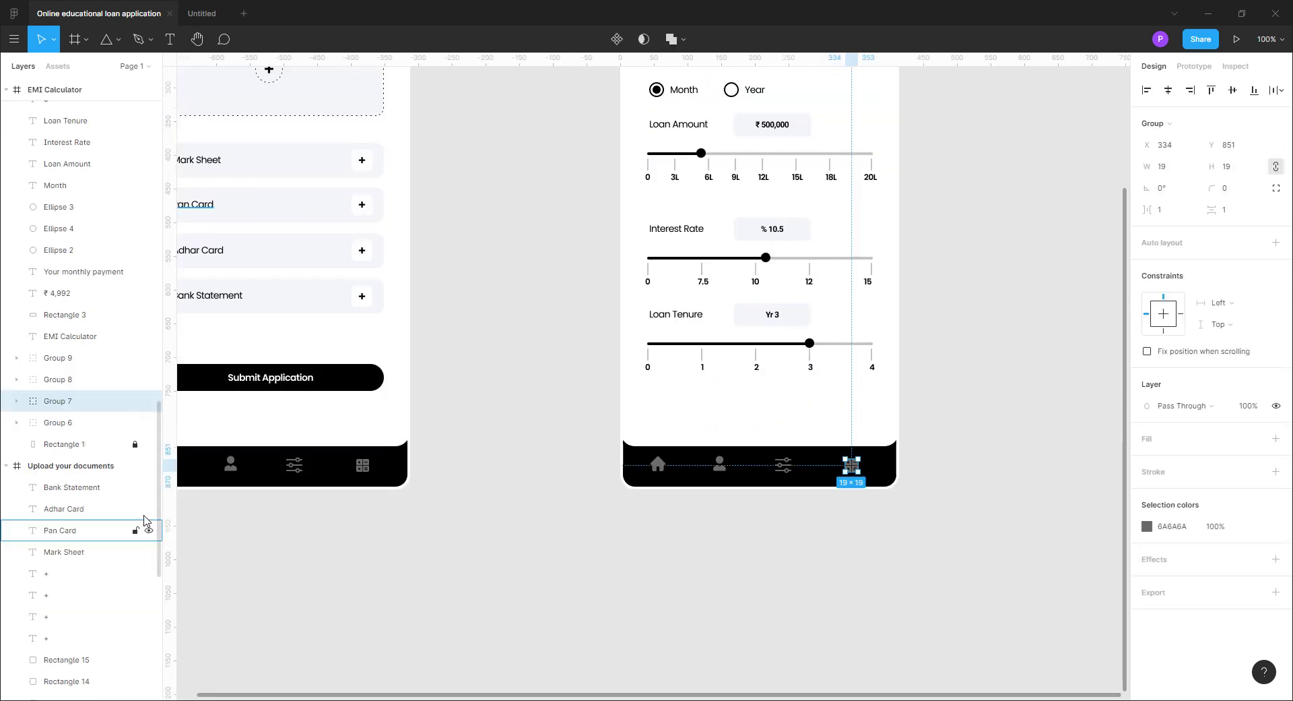
Draw a rectangle about 77 px wide over the navigation bar's calculator icon, with height 30 and corner radius 12
left_click(55, 426)
key("r")
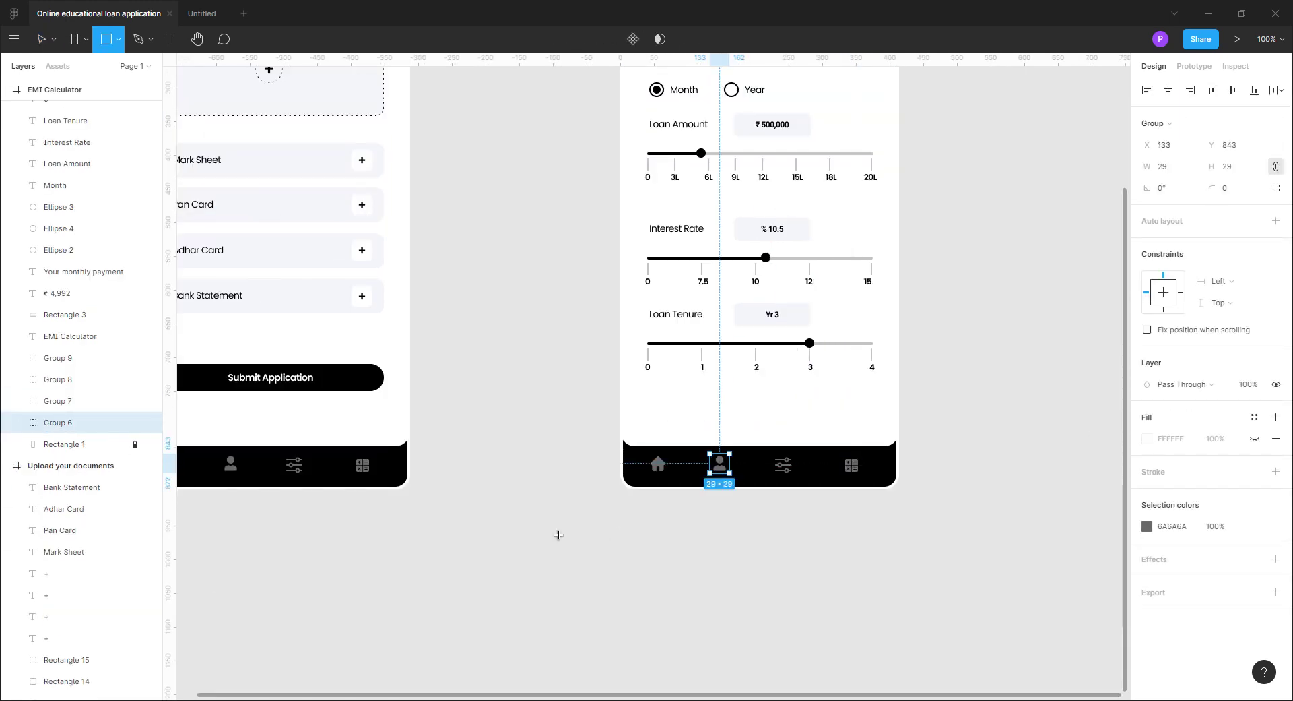
mouse_move(826, 453)
left_mouse_down()
mouse_move(858, 483)
mouse_move(877, 476)
left_mouse_up()
left_click(1237, 145)
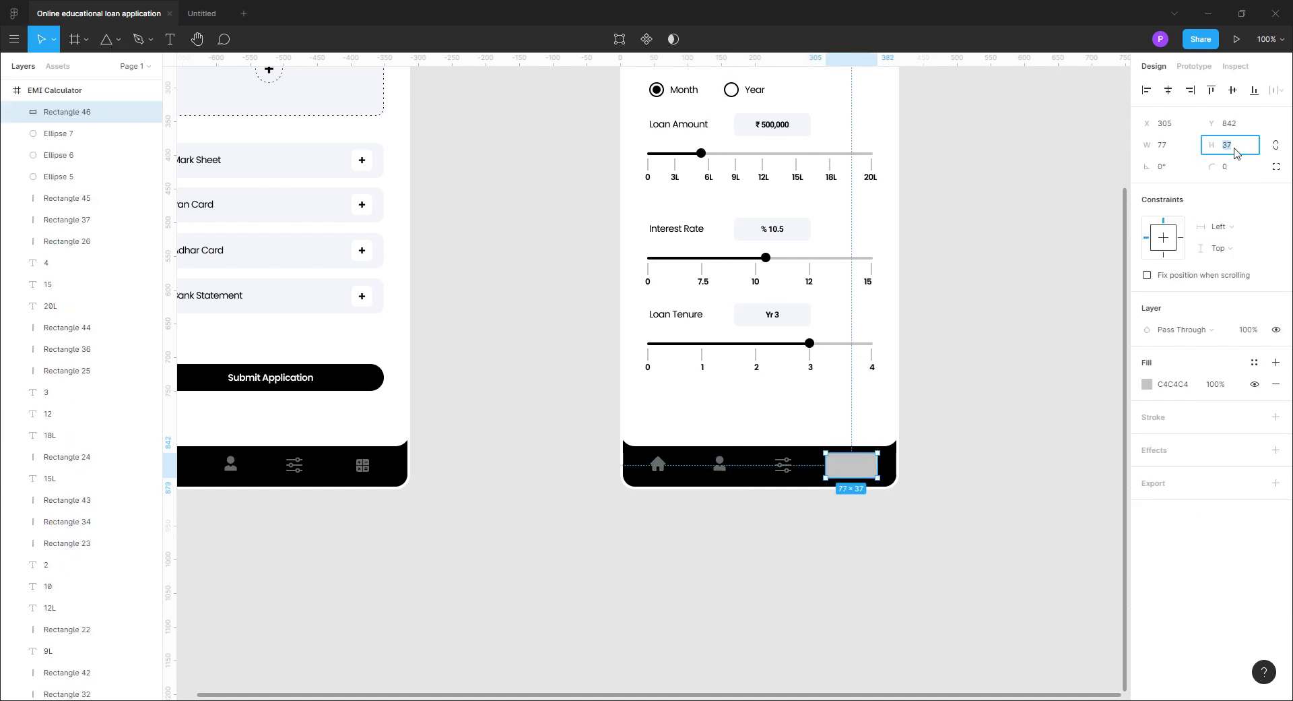
type("12")
key("Return")
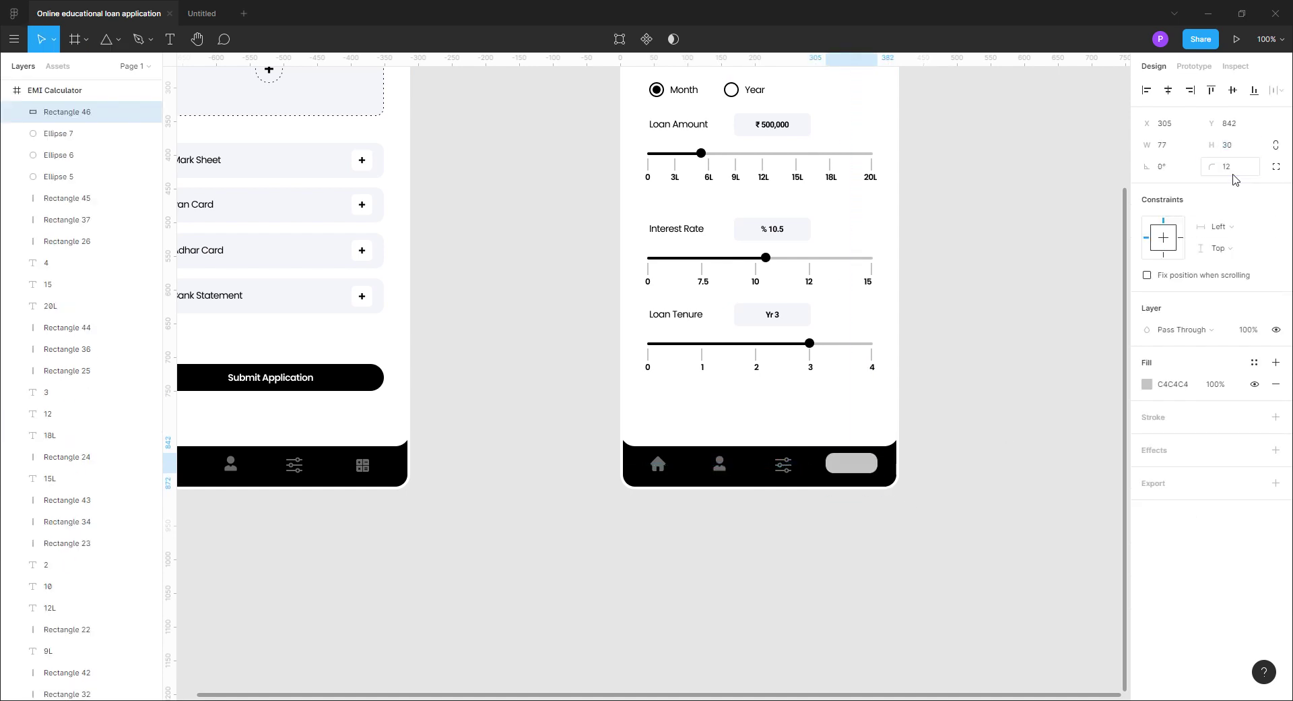
Fill the rectangle over the calculator icon with white (FFFFFF) and set its corner radius to 19
left_click(1147, 384)
type("fff")
key("Return")
left_click(1118, 350)
left_click(855, 513)
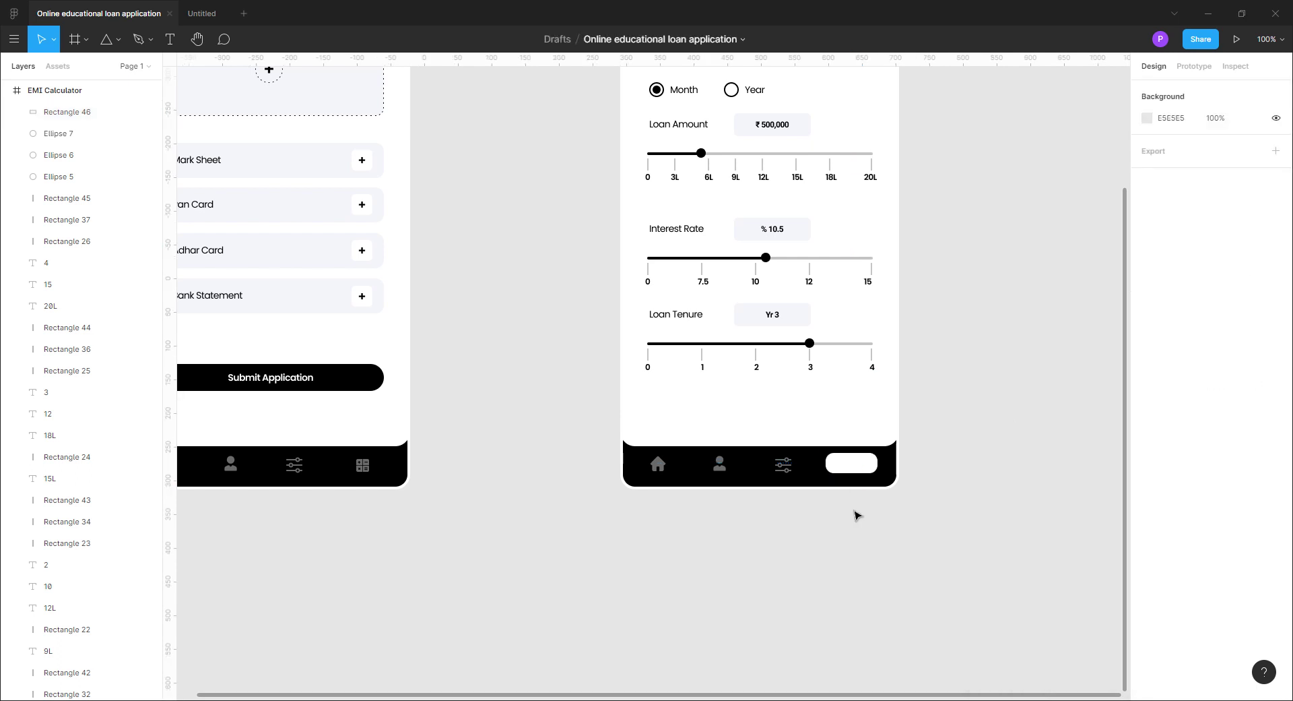
left_click(861, 472)
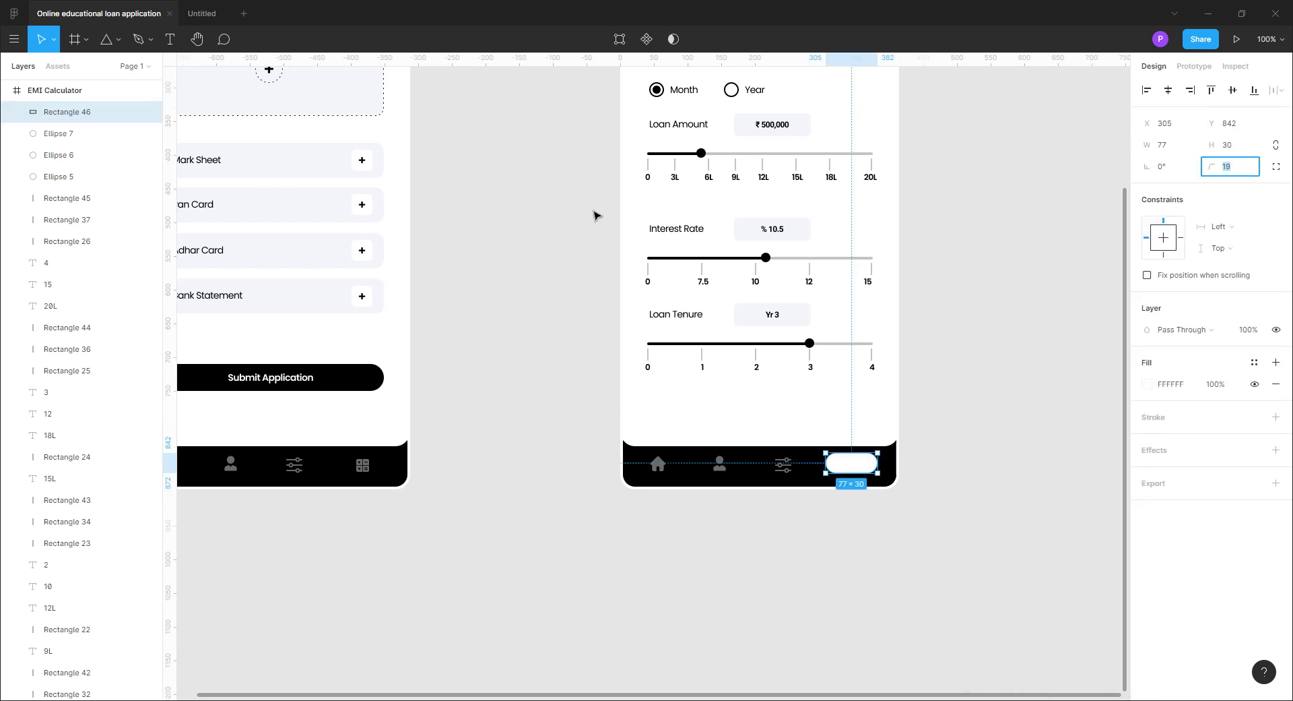
Try to move the white pill's layer below the calculator icon in the layer order
left_click_drag(91, 162, 101, 606)
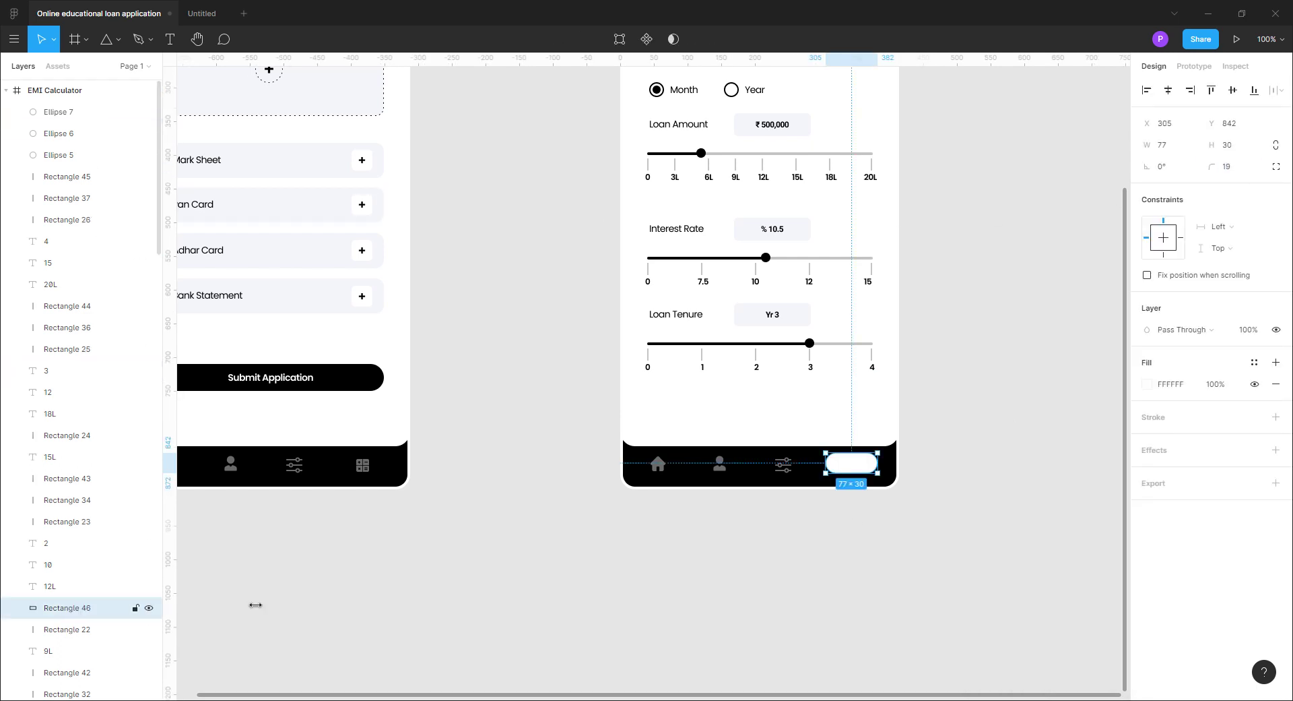
scroll(95, 513, "down", 4)
scroll(88, 303, "down", 2)
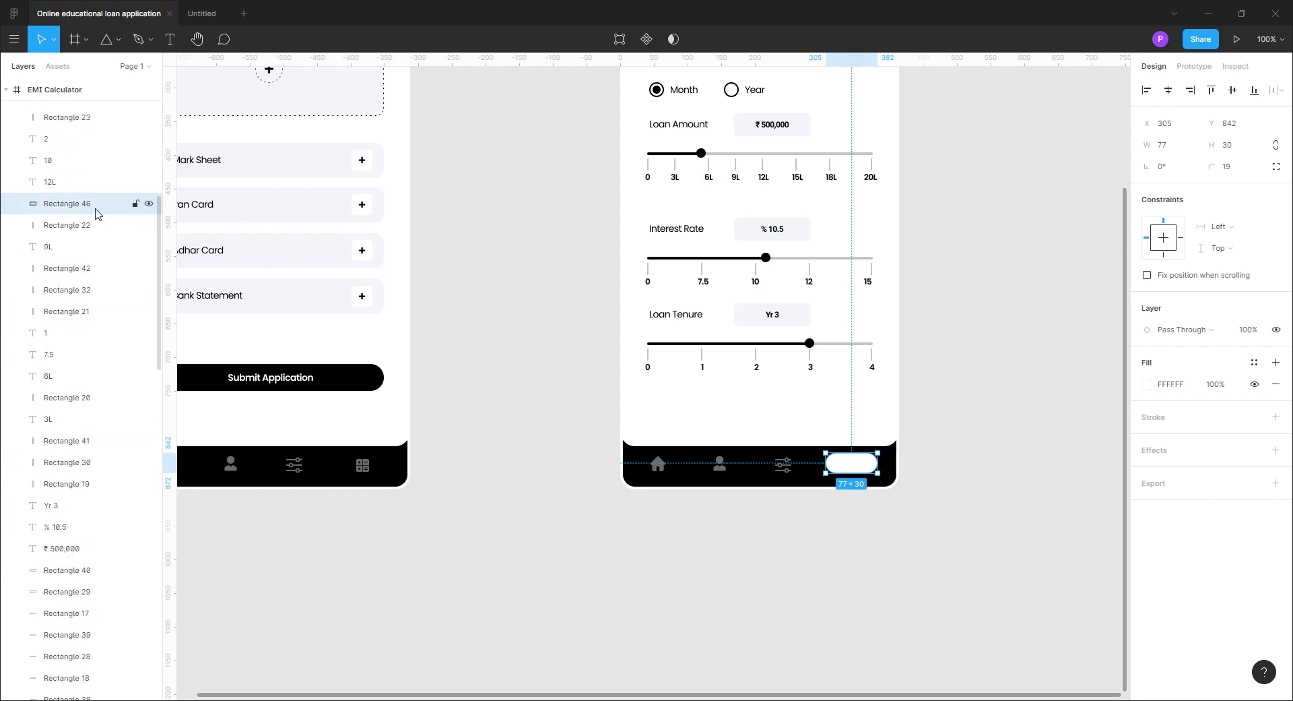
left_click_drag(95, 205, 74, 592)
left_click(916, 537)
Send the white pill to the back of the EMI Calculator frame, behind the calculator icon
right_click(854, 465)
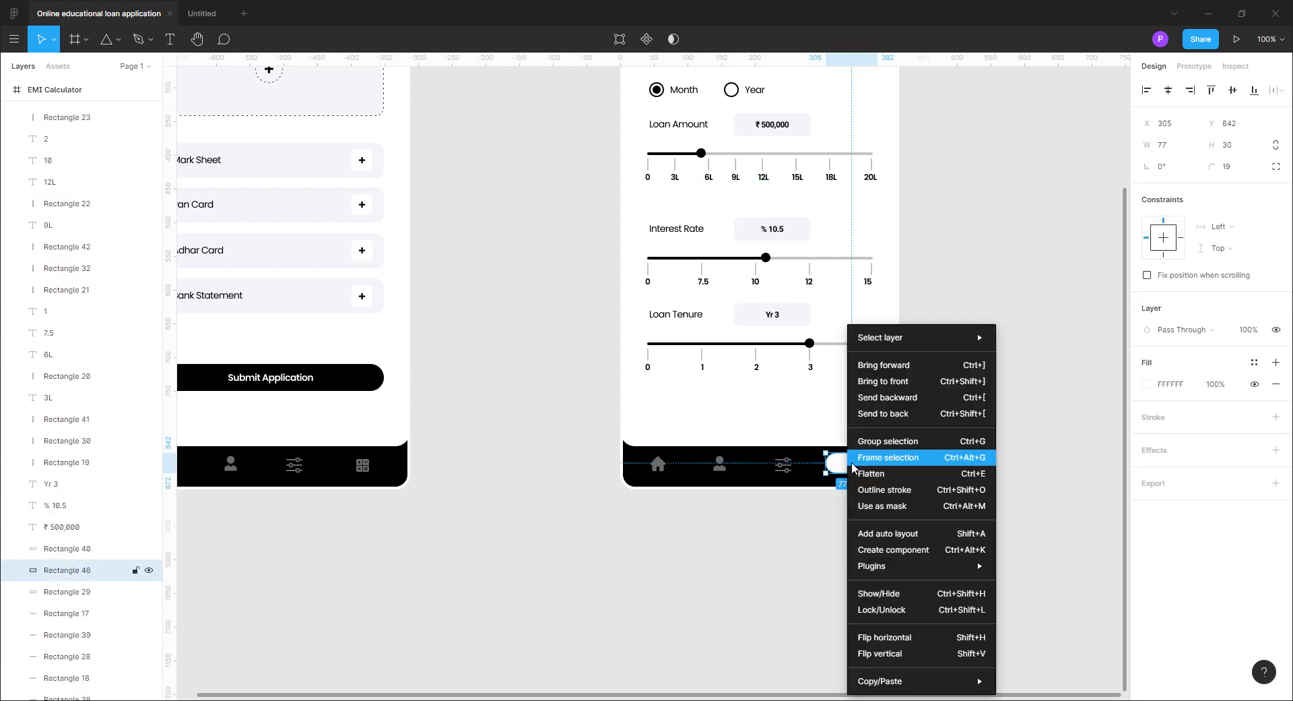
left_click(891, 413)
left_click(978, 438)
Select the calculator icon group on the white pill in the navigation bar
key("ctrl+plus")
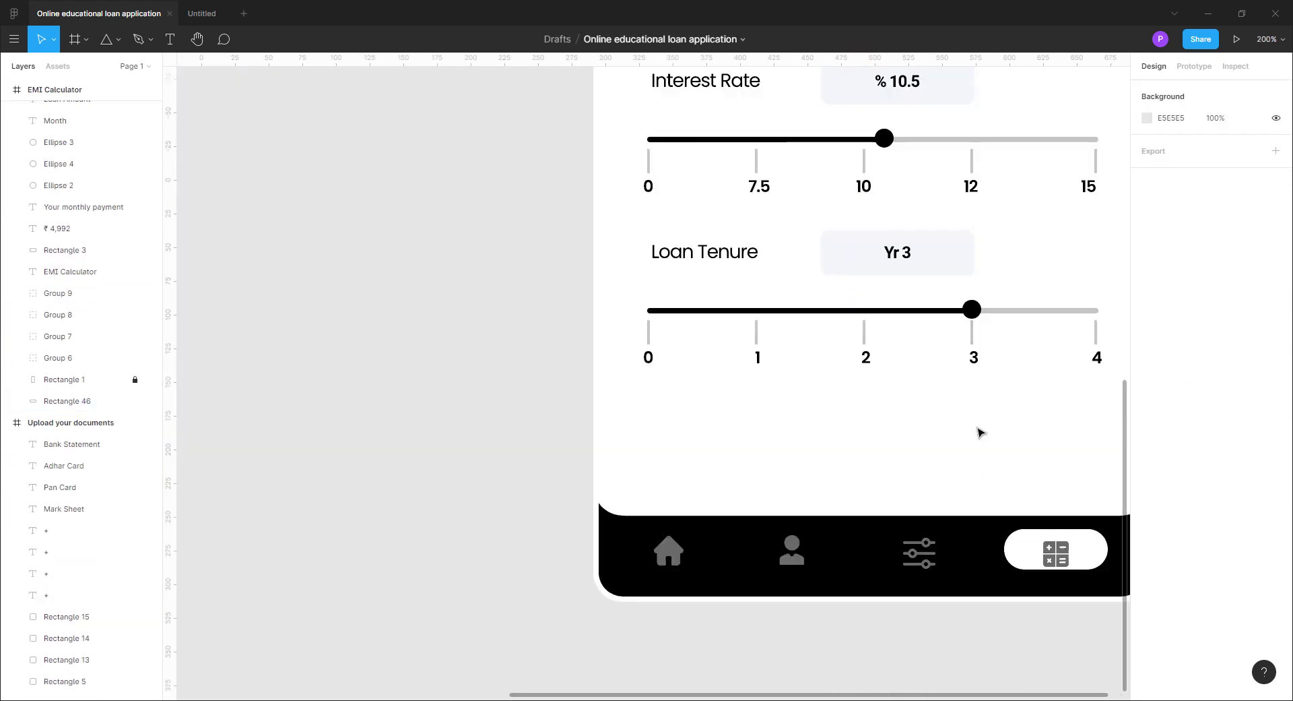
left_click_drag(977, 429, 679, 265)
left_click(795, 386)
left_click(755, 389)
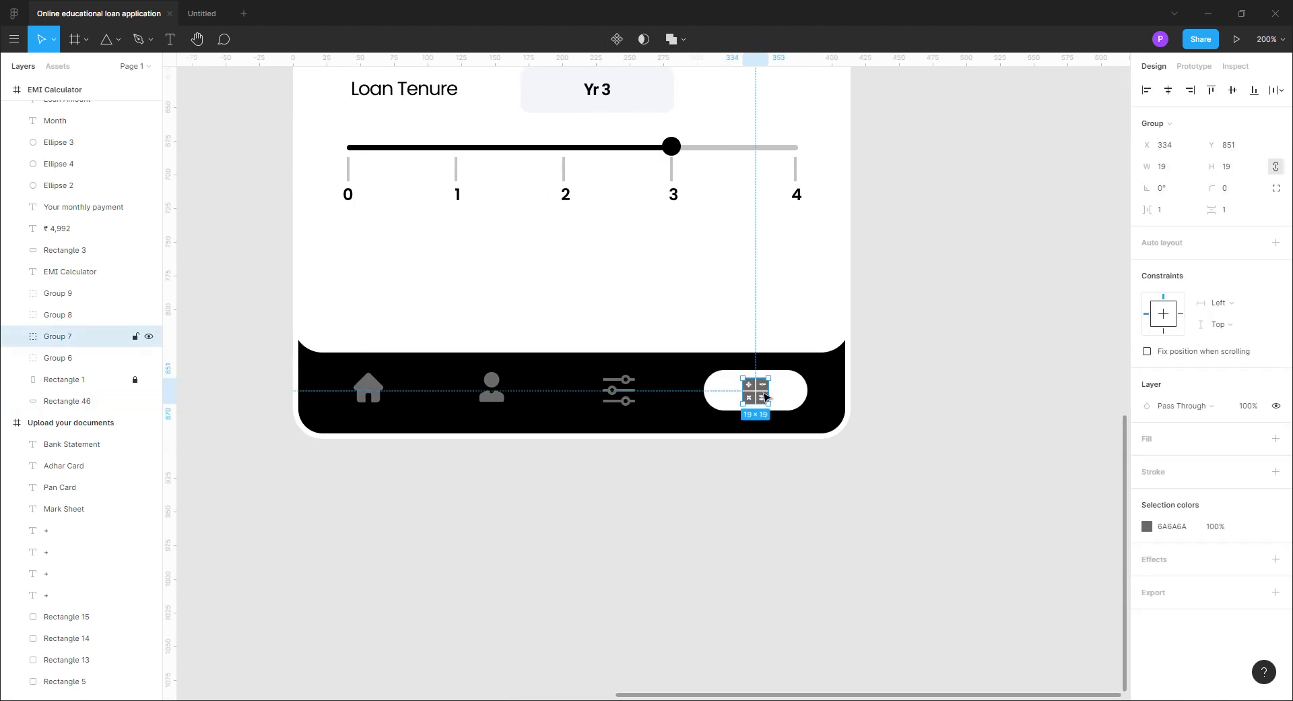